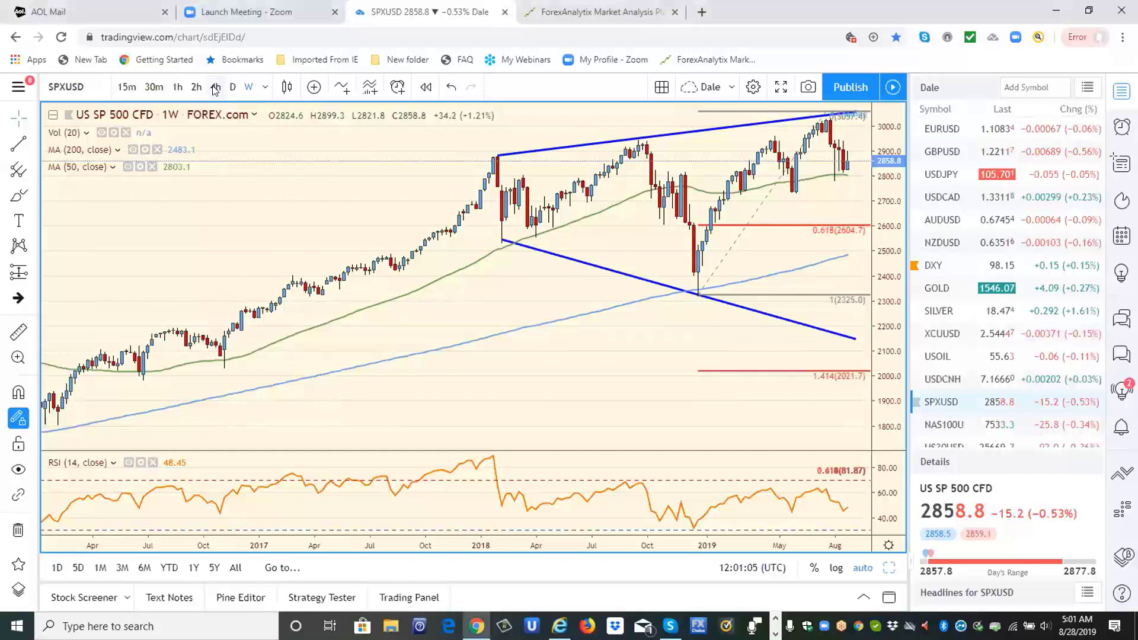
Switch the S&P 500 chart to 4-hour candles, then bring up the Silver chart
left_click(215, 88)
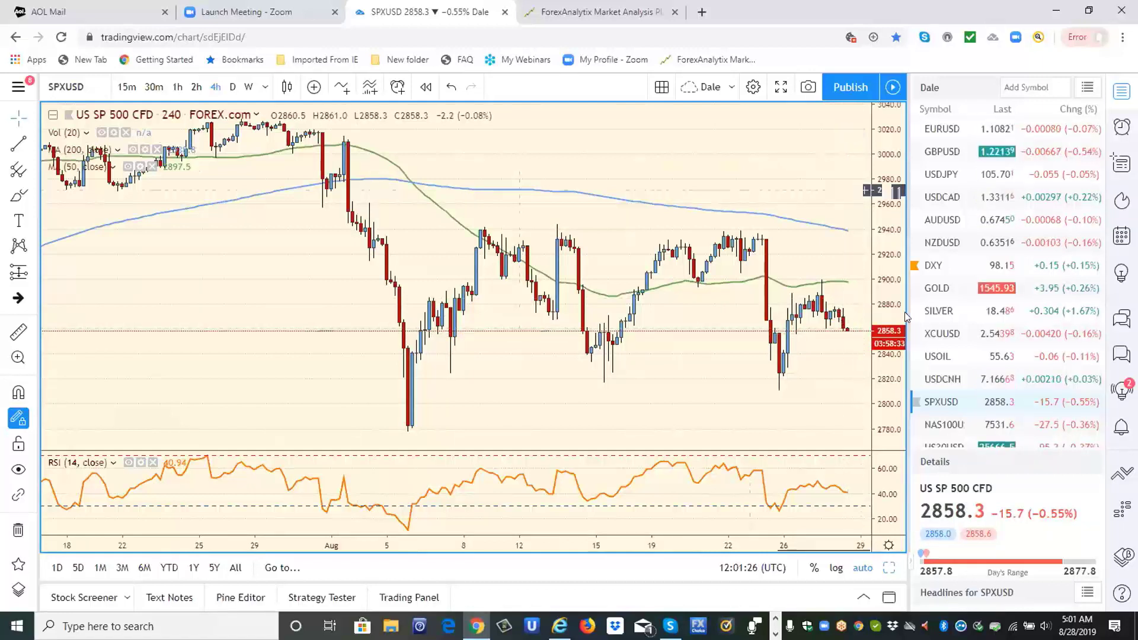
left_click(935, 314)
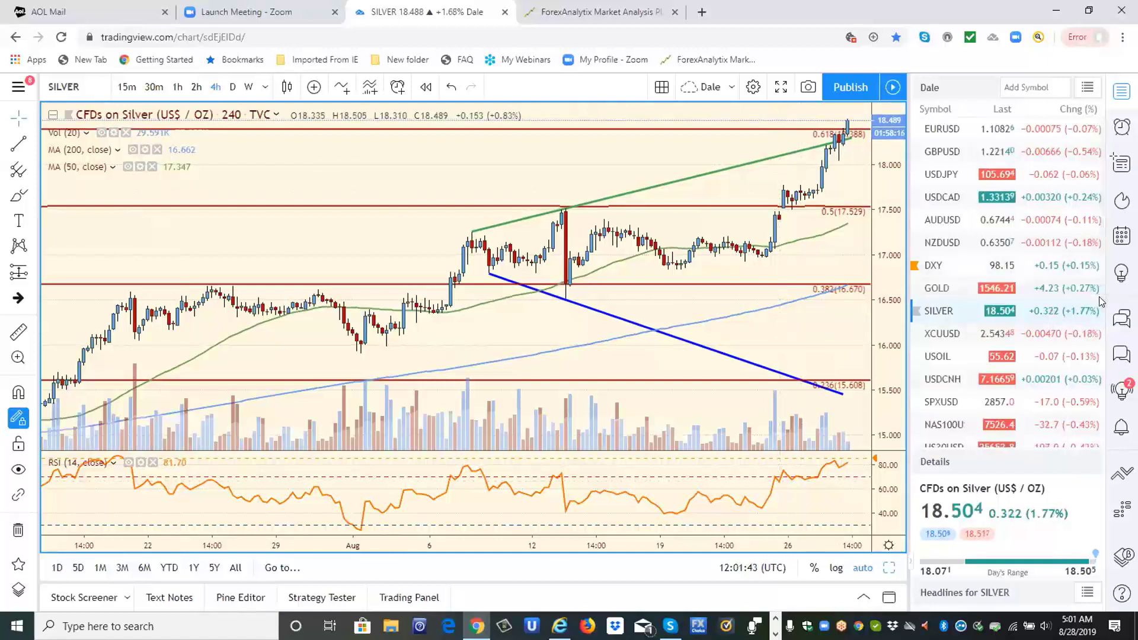
Scroll the watchlist down beside the 4-hour Silver chart to reveal more symbols
scroll(1098, 314, "down", 3)
scroll(1100, 366, "down", 1)
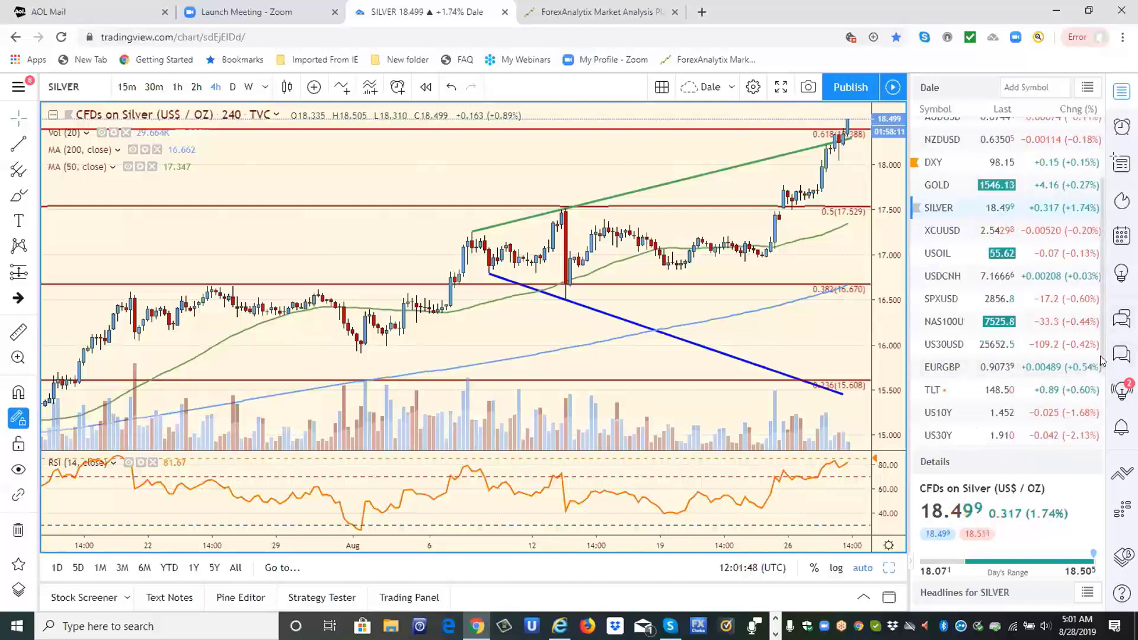
scroll(1101, 362, "down", 4)
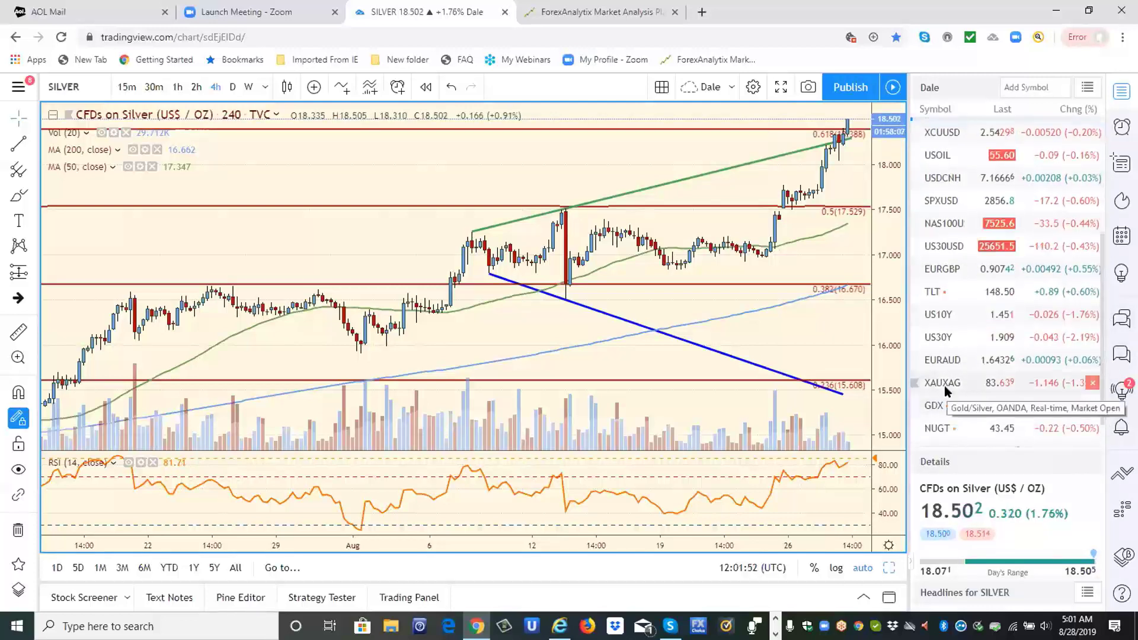
Open the XAUXAG Gold/Silver ratio chart and set it to daily candles, passing through hourly
left_click(944, 386)
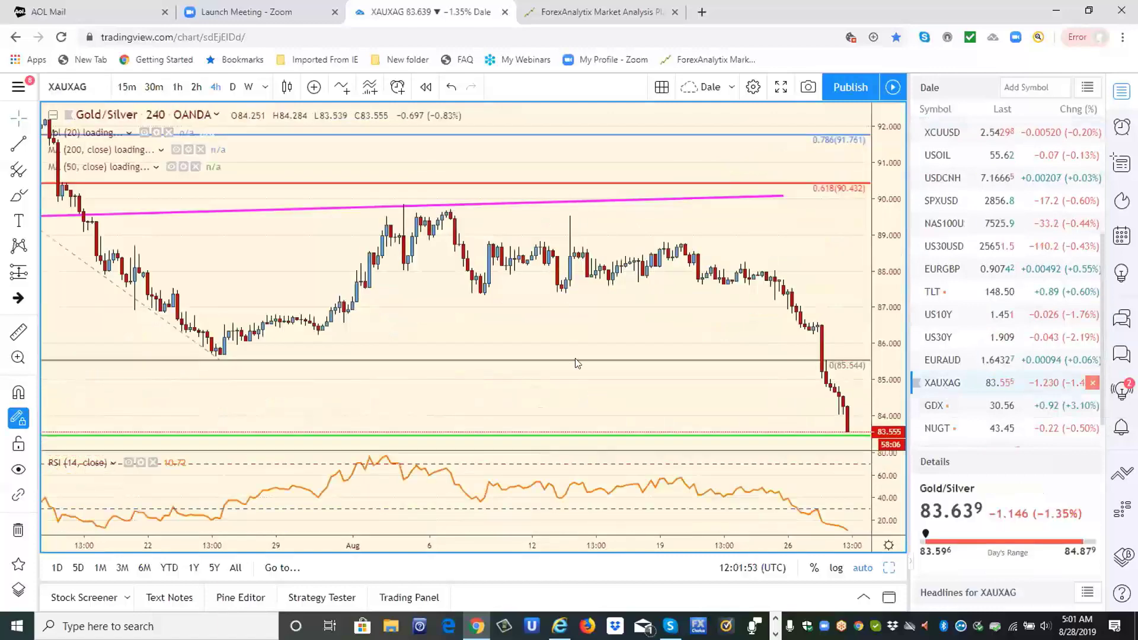
left_click(177, 89)
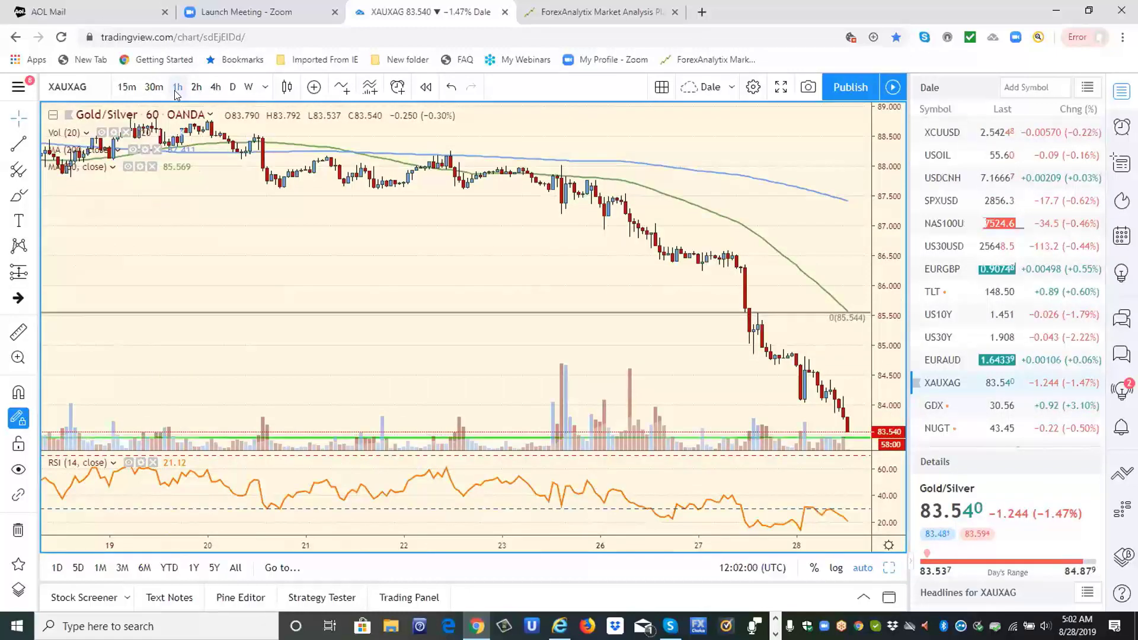
left_click(233, 90)
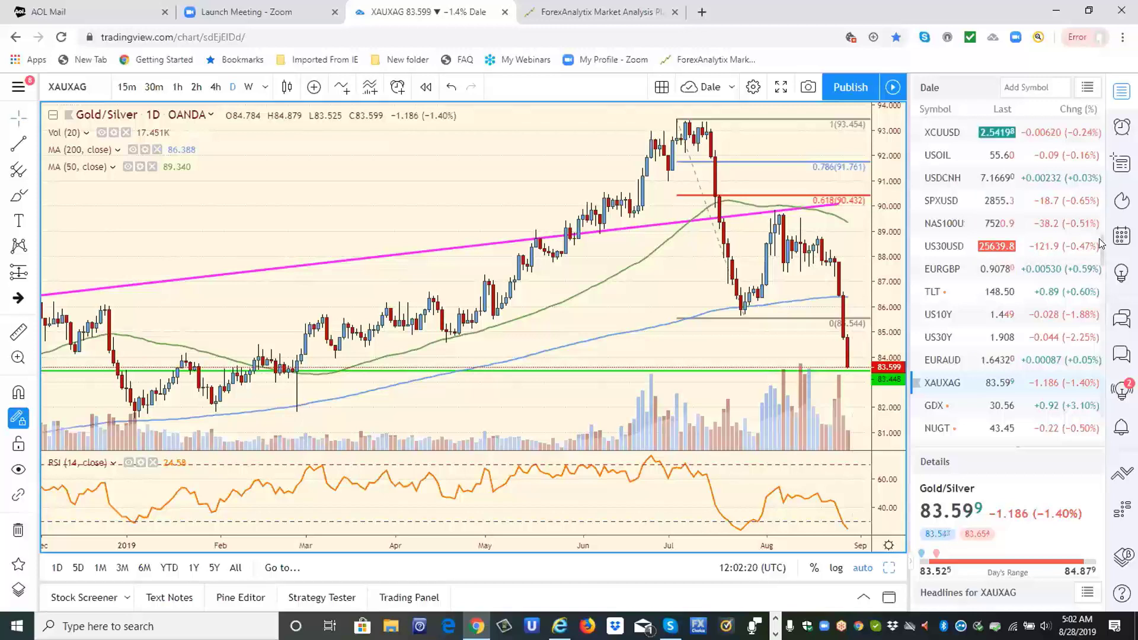
scroll(1101, 237, "up", 3)
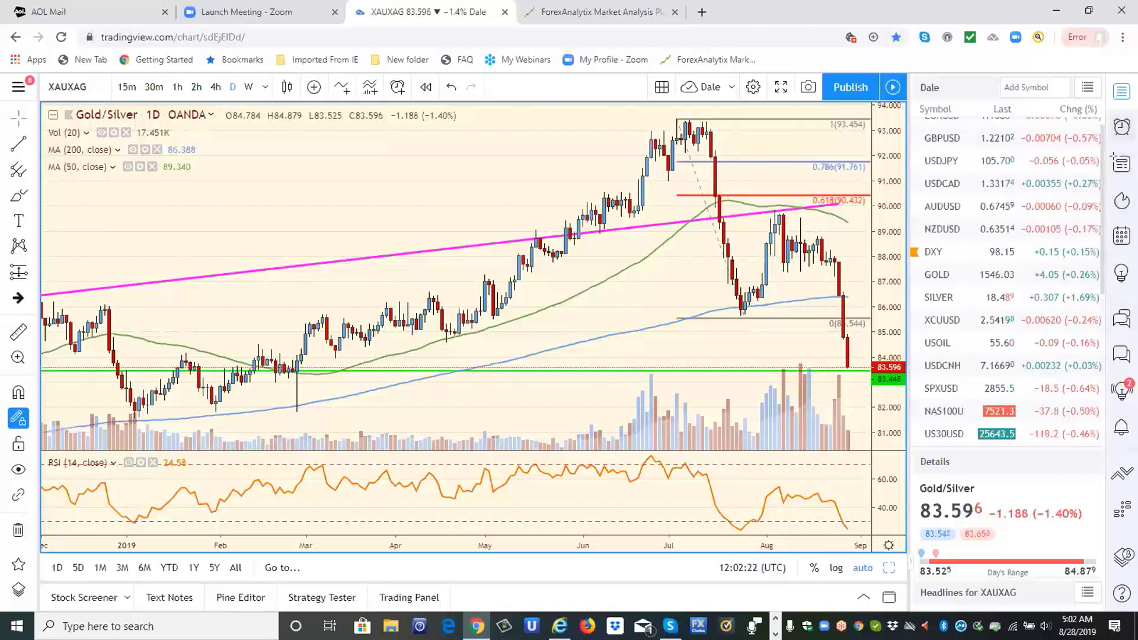
Show Silver on 4-hour, weekly, then hourly candles, and finish on the hourly Gold chart
left_click(948, 303)
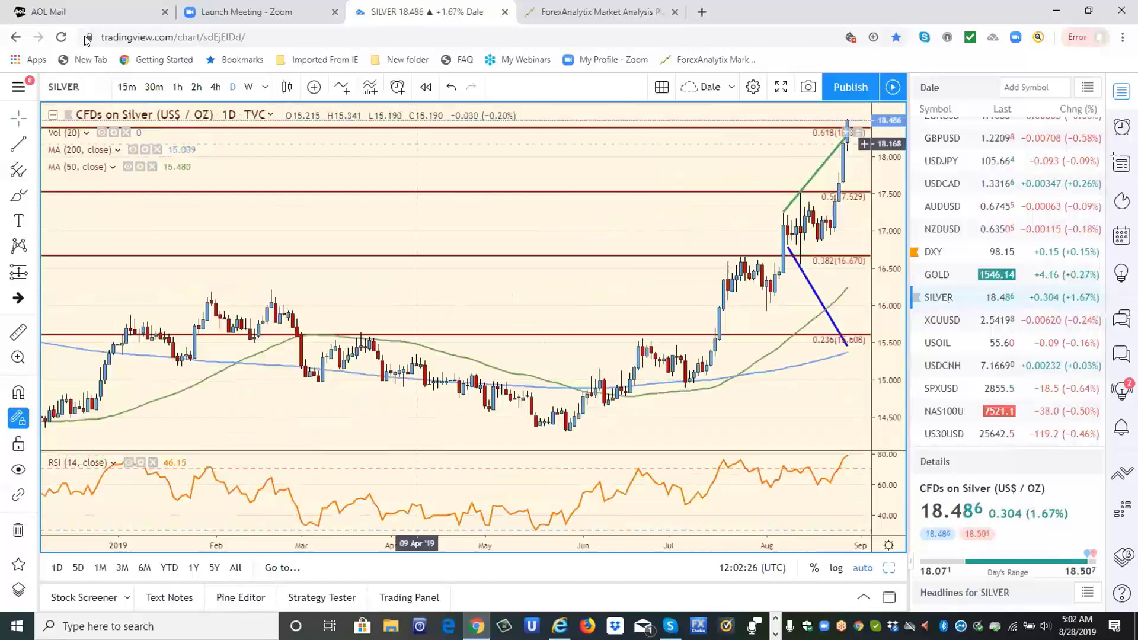
left_click(212, 93)
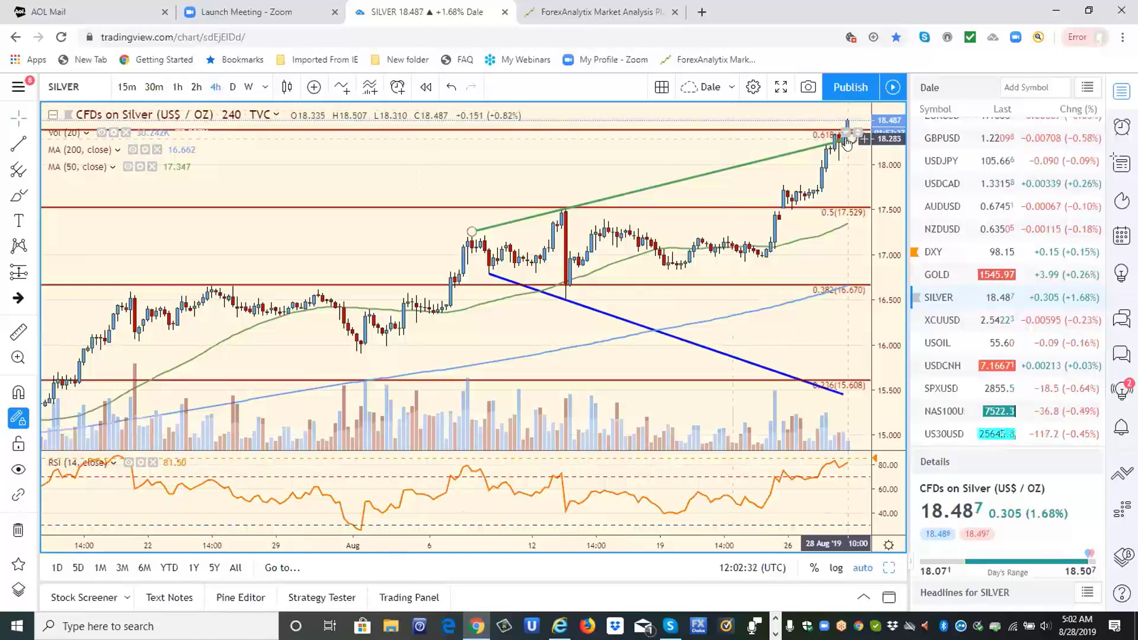
left_click(251, 92)
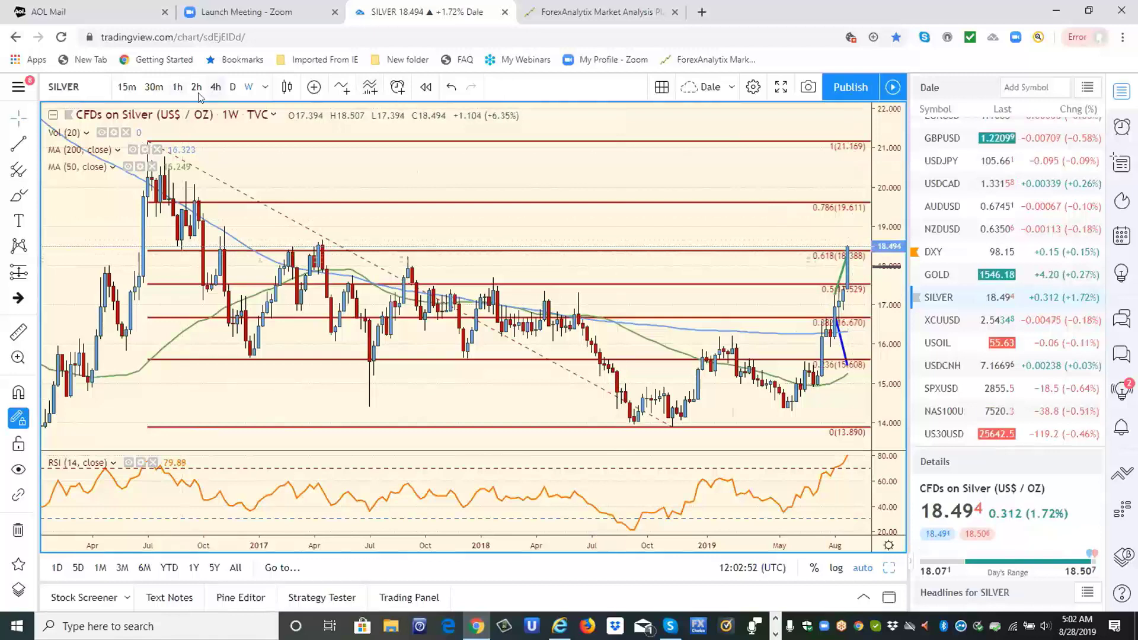
left_click(178, 92)
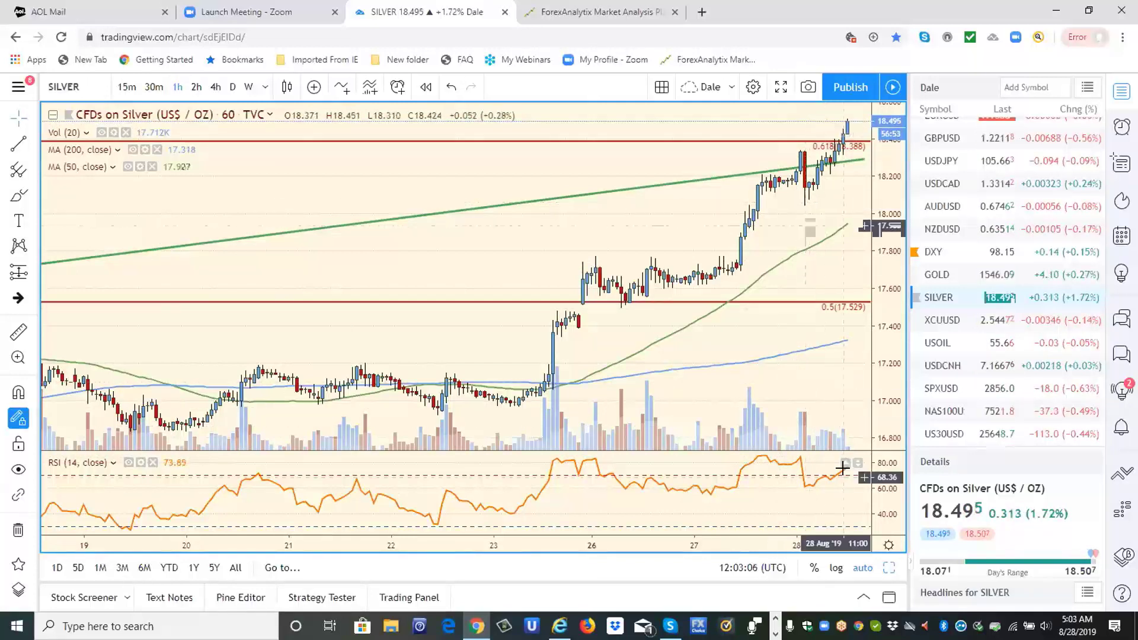
left_click(941, 276)
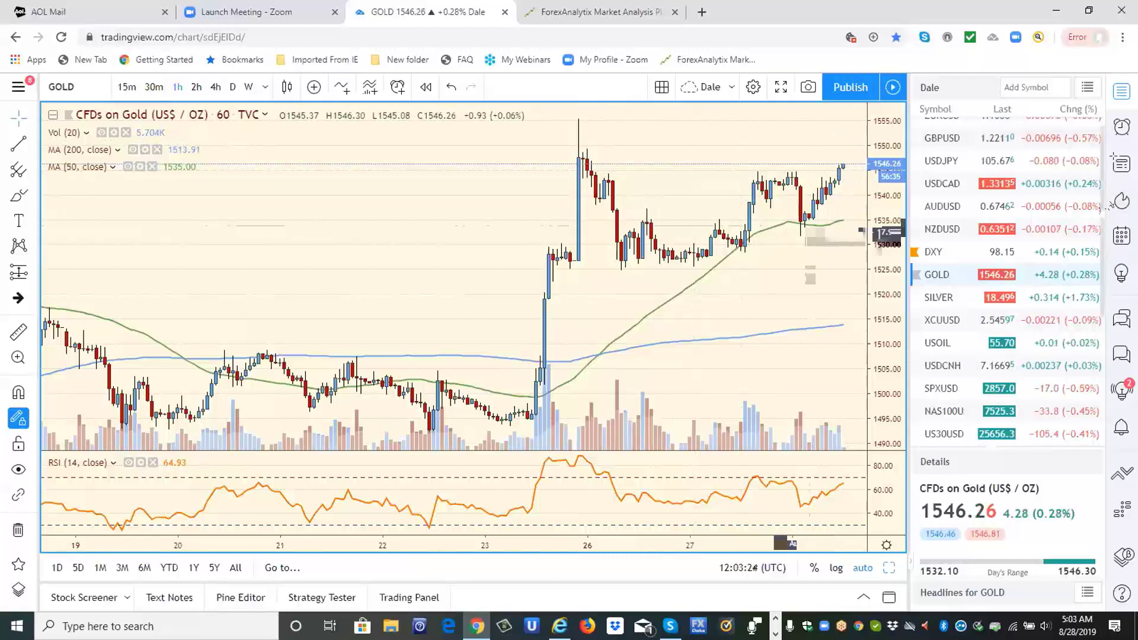
Glance at the top-gainers hotlist, return to the watchlist, and open the EURGBP chart
scroll(1106, 202, "up", 1)
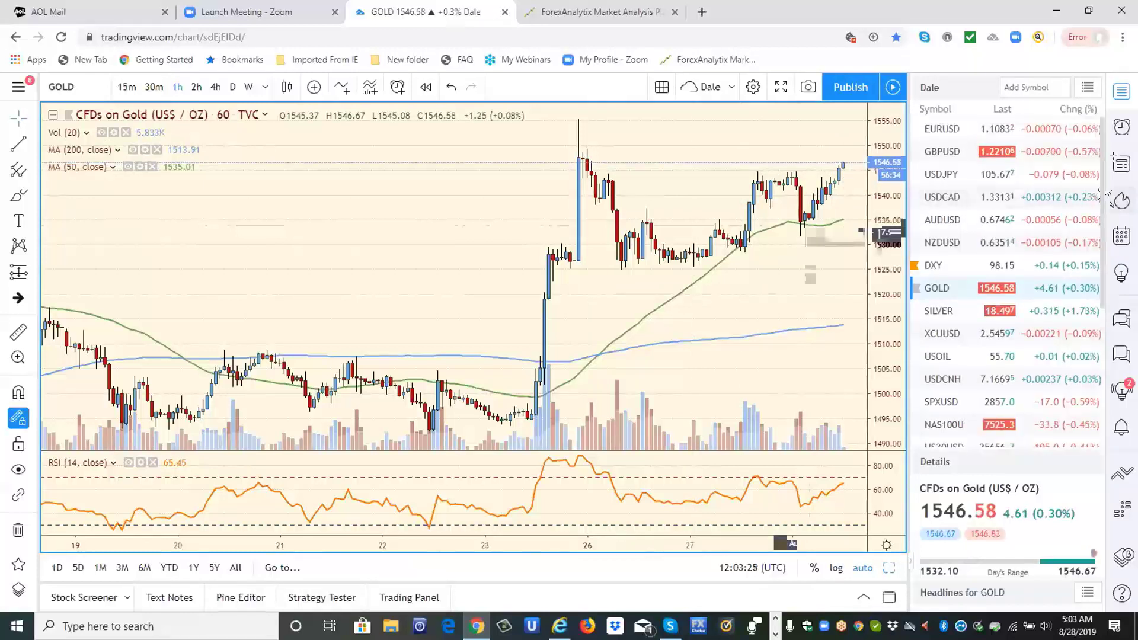
left_click(1119, 201)
left_click(1116, 92)
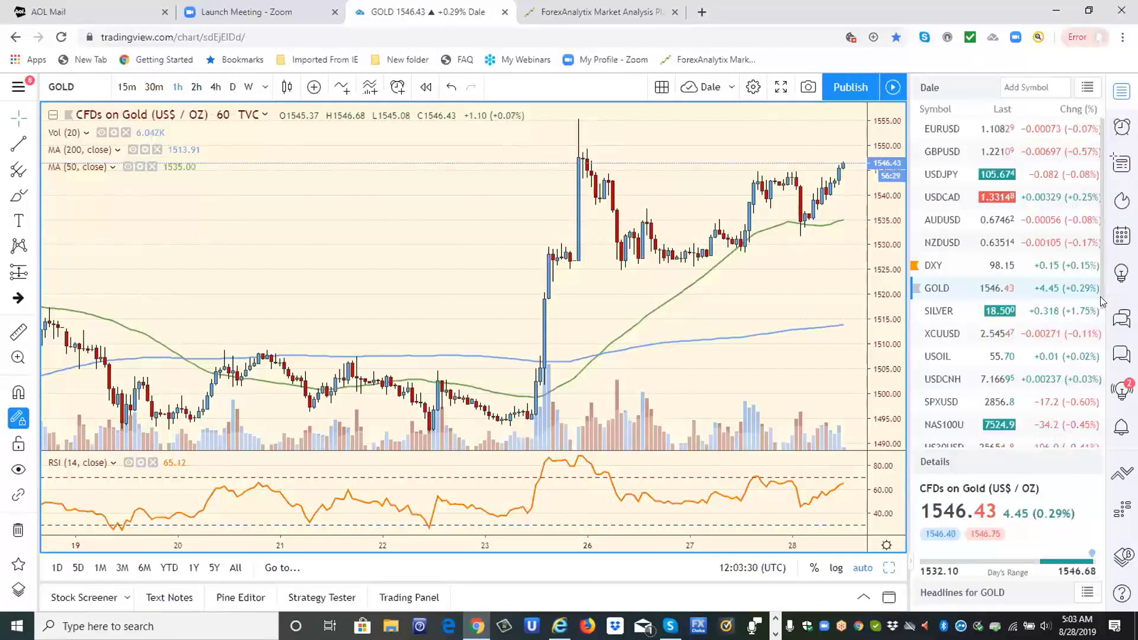
scroll(1100, 315, "down", 1)
scroll(1100, 315, "down", 3)
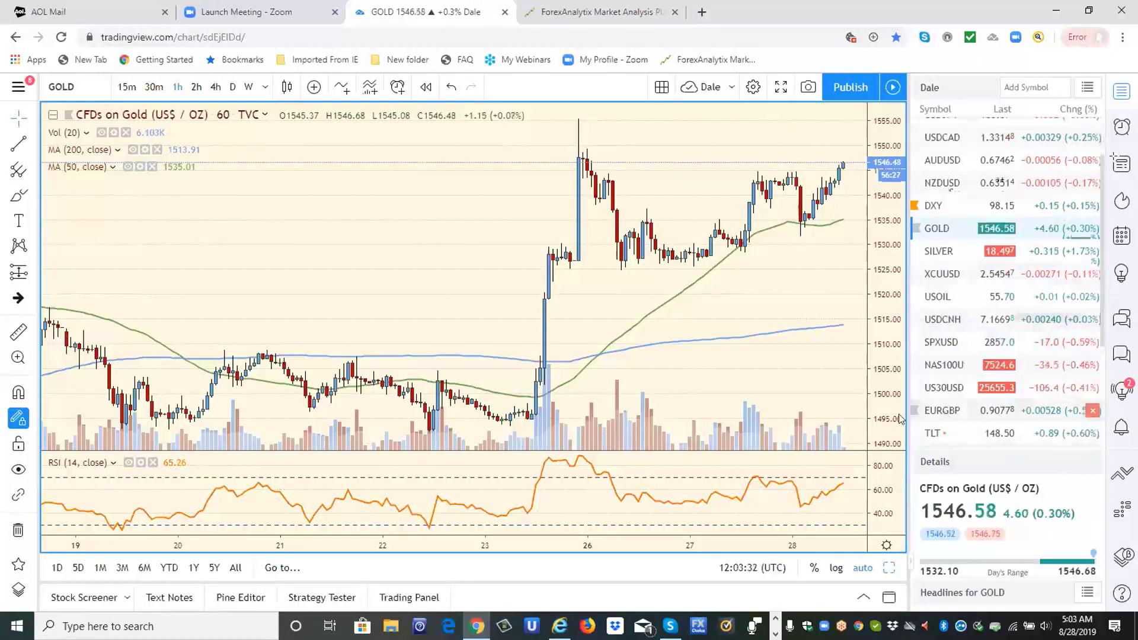
left_click(946, 410)
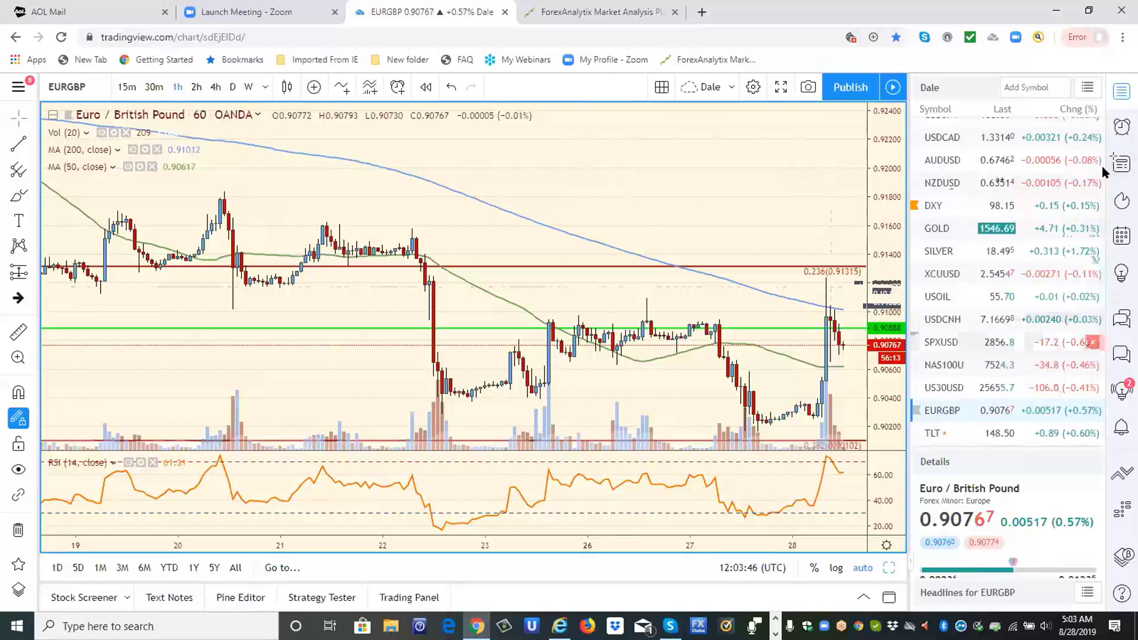
Open the GBPUSD chart from the watchlist, then move on to EURUSD
scroll(950, 153, "up", 2)
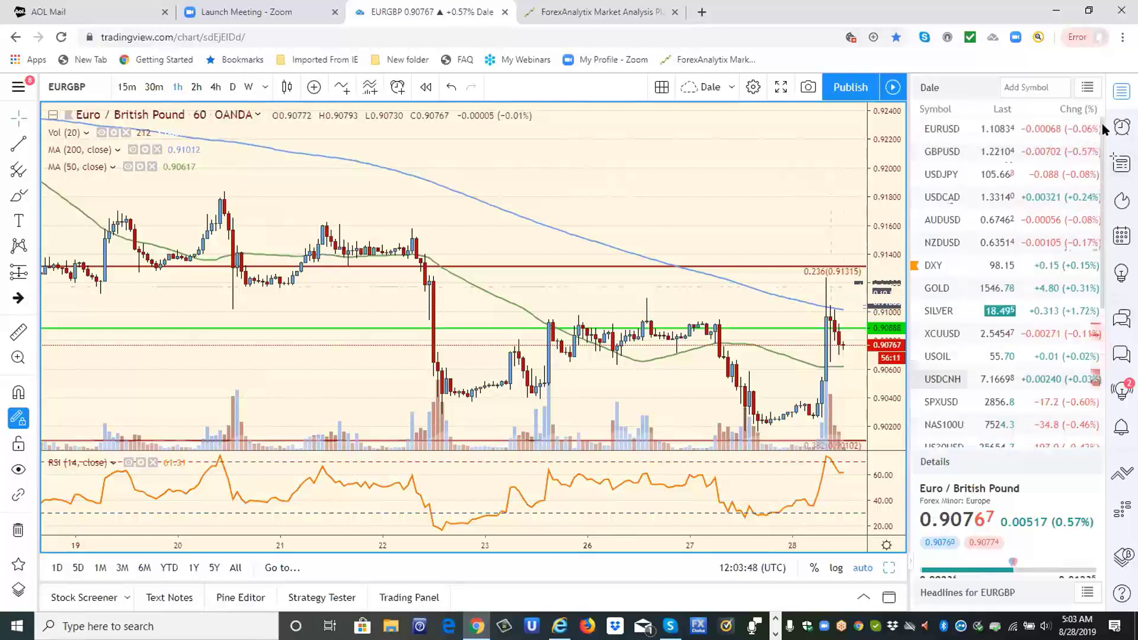
left_click(951, 153)
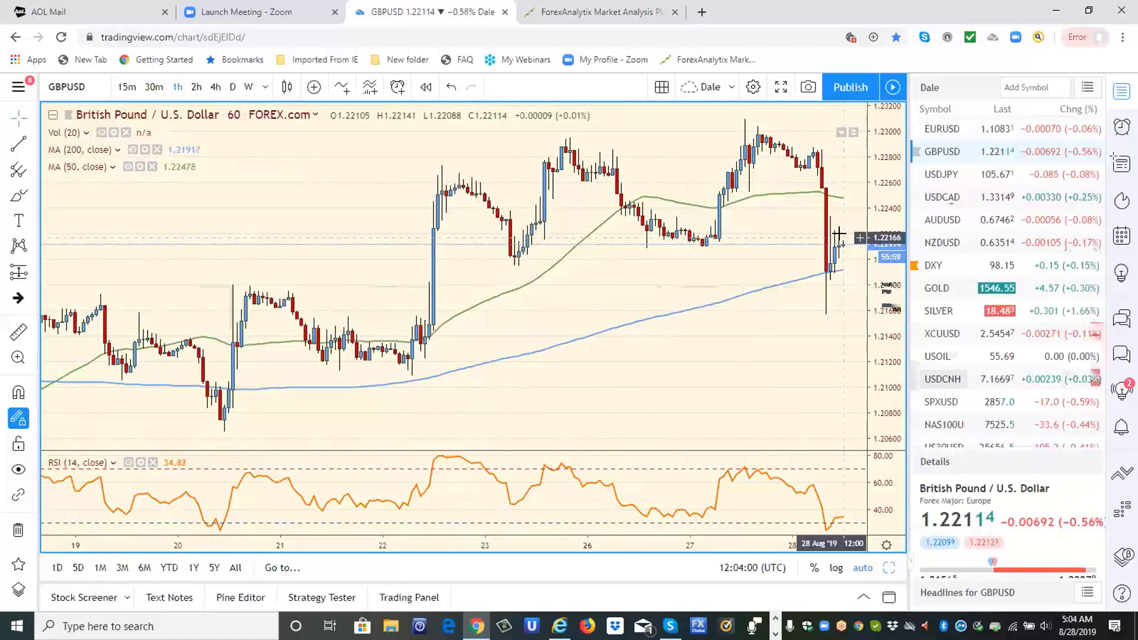
left_click(942, 129)
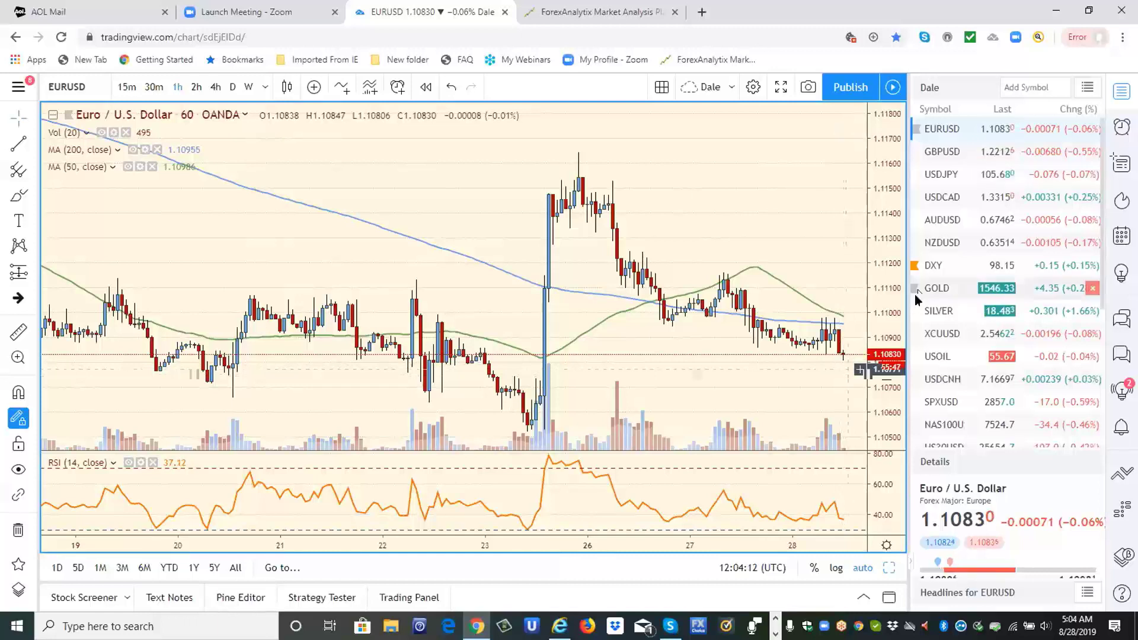
Open the DXY chart from the watchlist
left_click(932, 265)
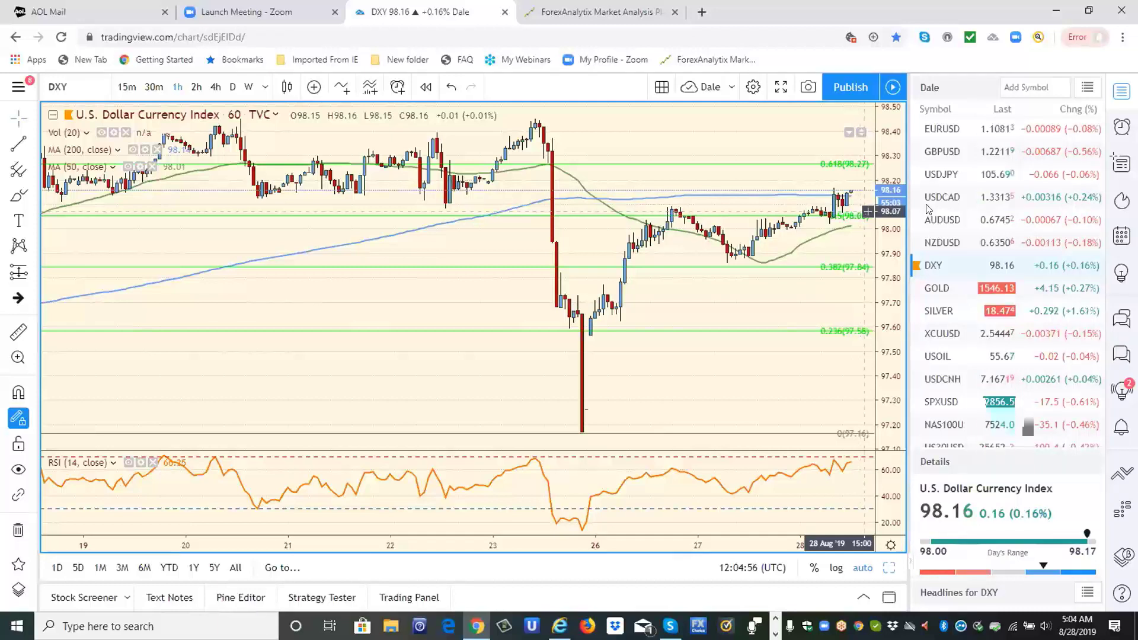
Select SILVER in the watchlist to display its hourly chart
left_click(929, 313)
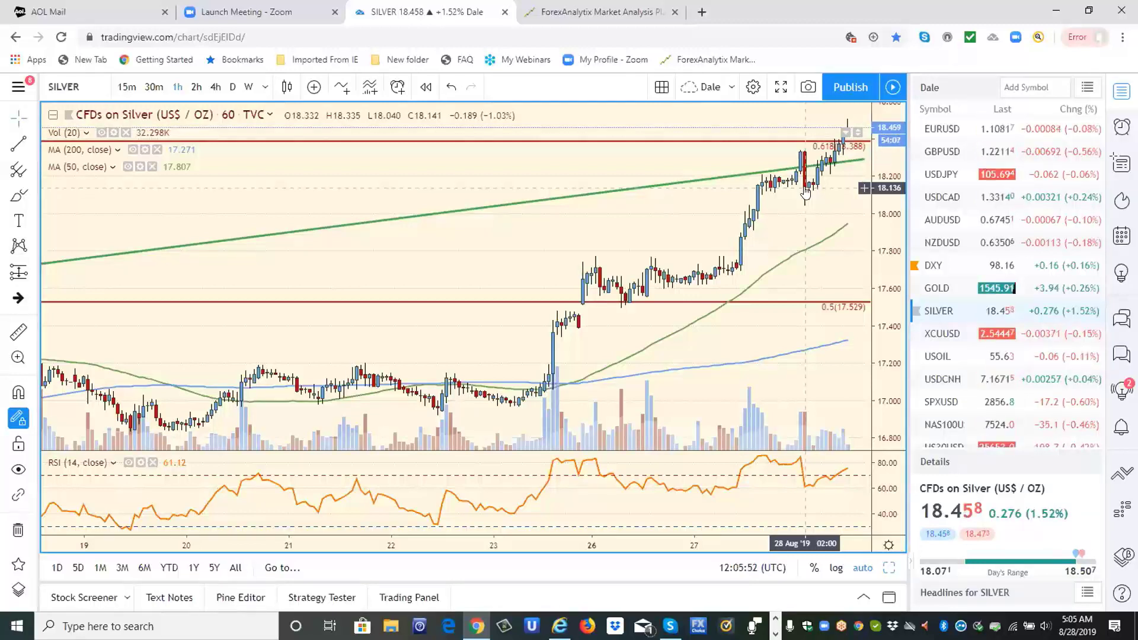
Open the Gold chart and view it on 4-hour, then 2-hour candles
left_click(927, 287)
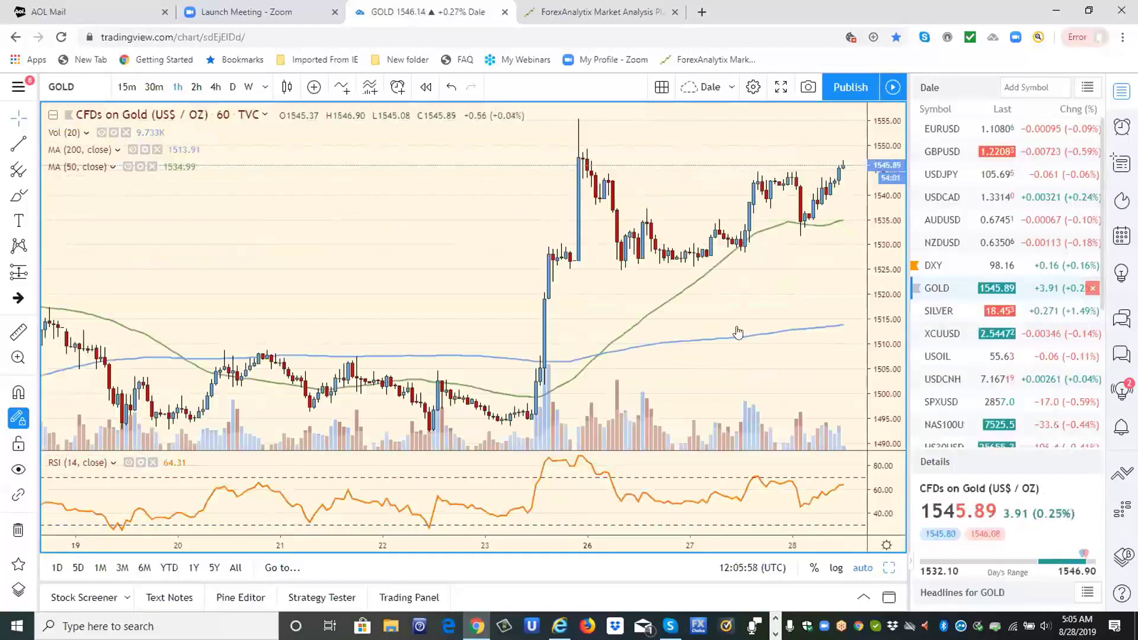
left_click(210, 93)
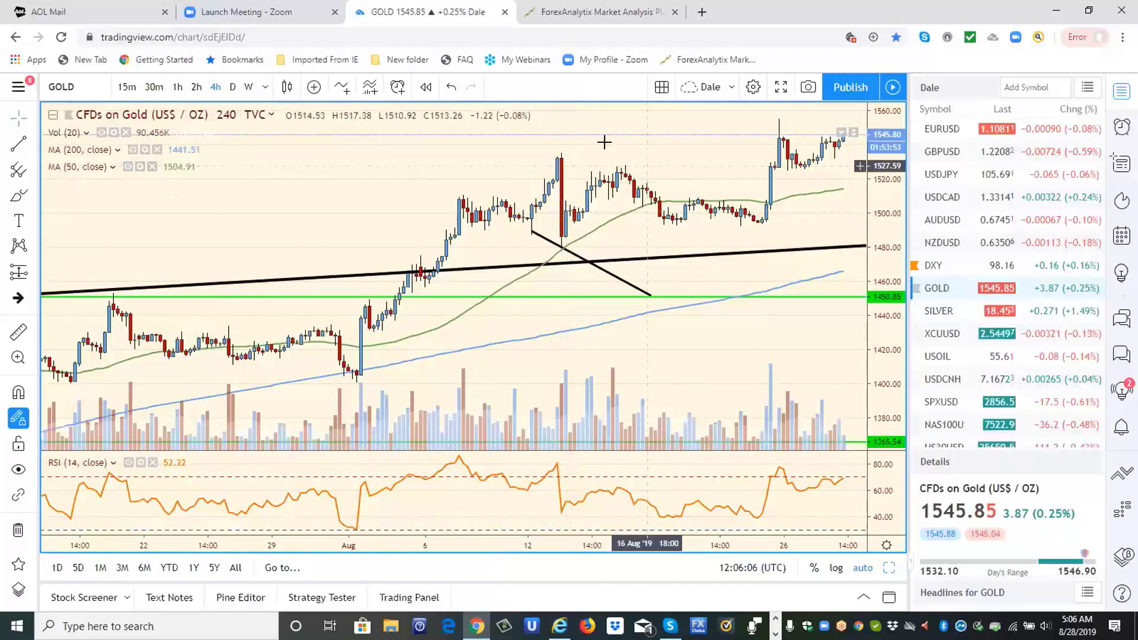
left_click(195, 87)
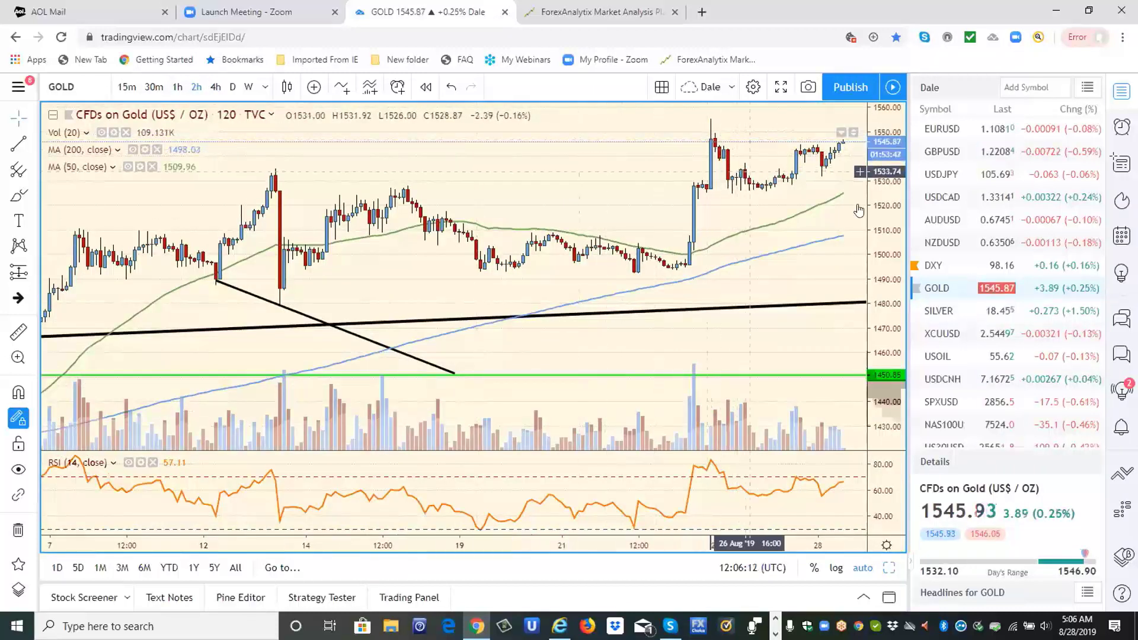
Reopen Silver, view it weekly, then settle on 4-hour candles
left_click(943, 312)
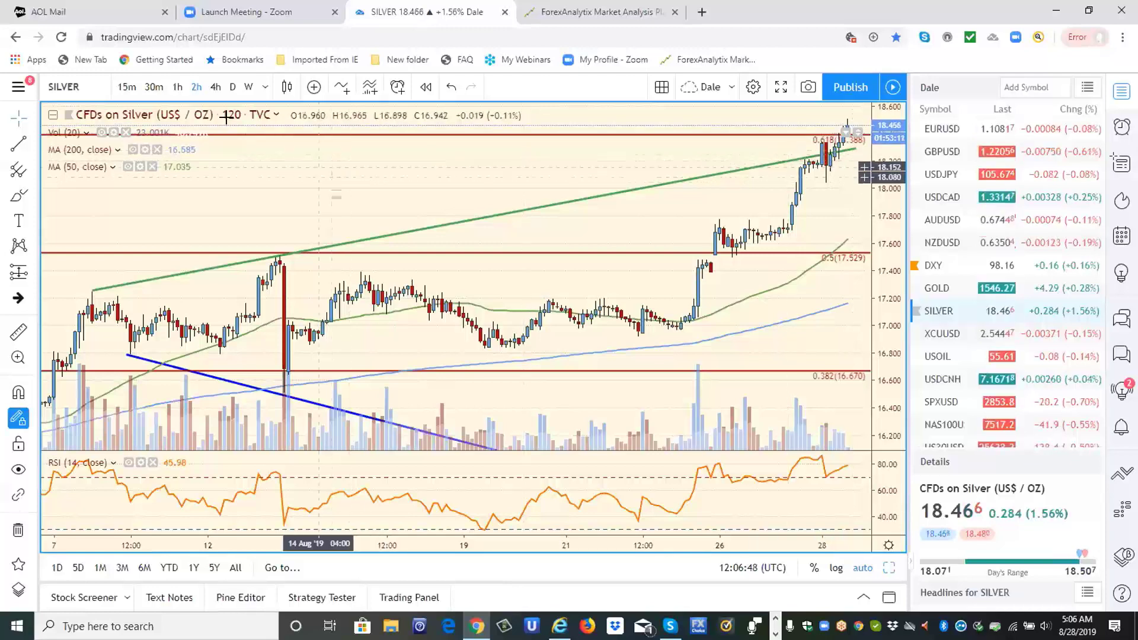
left_click(249, 88)
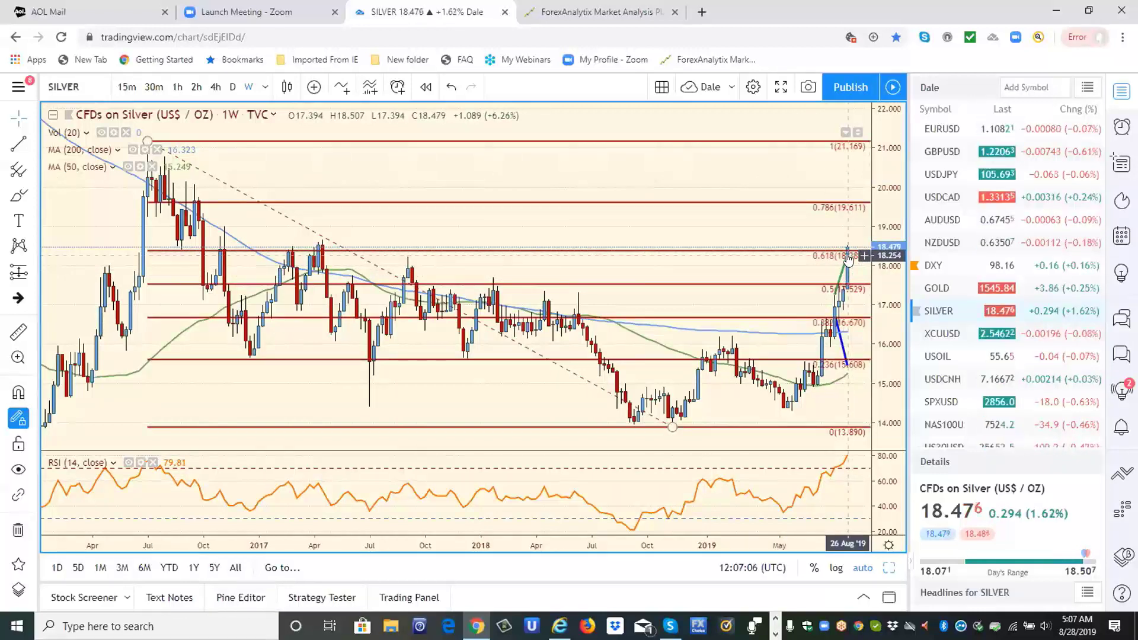
left_click(215, 87)
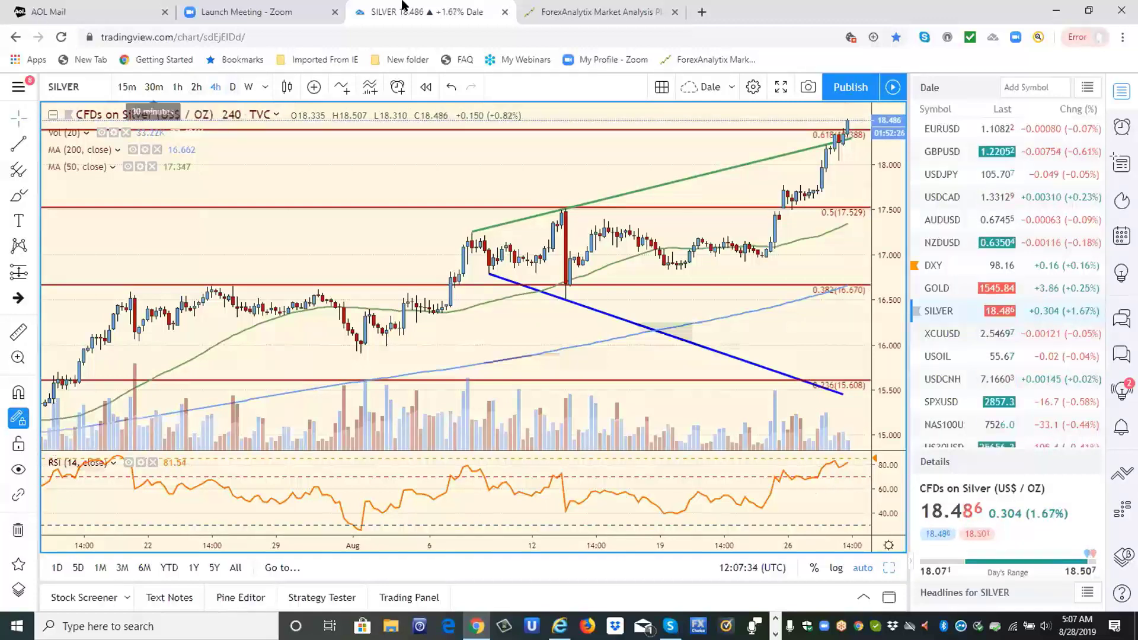
Open the ForexAnalytix dashboard, dismiss the DataFlash popup, and list the Active Patterns in Play
left_click(574, 13)
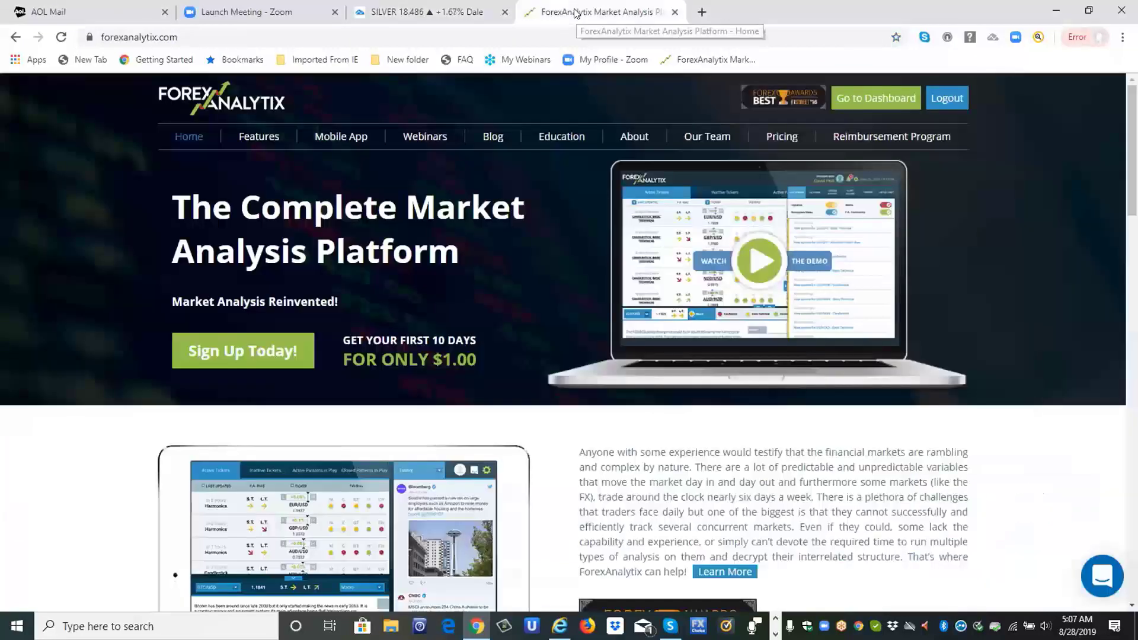
left_click(899, 99)
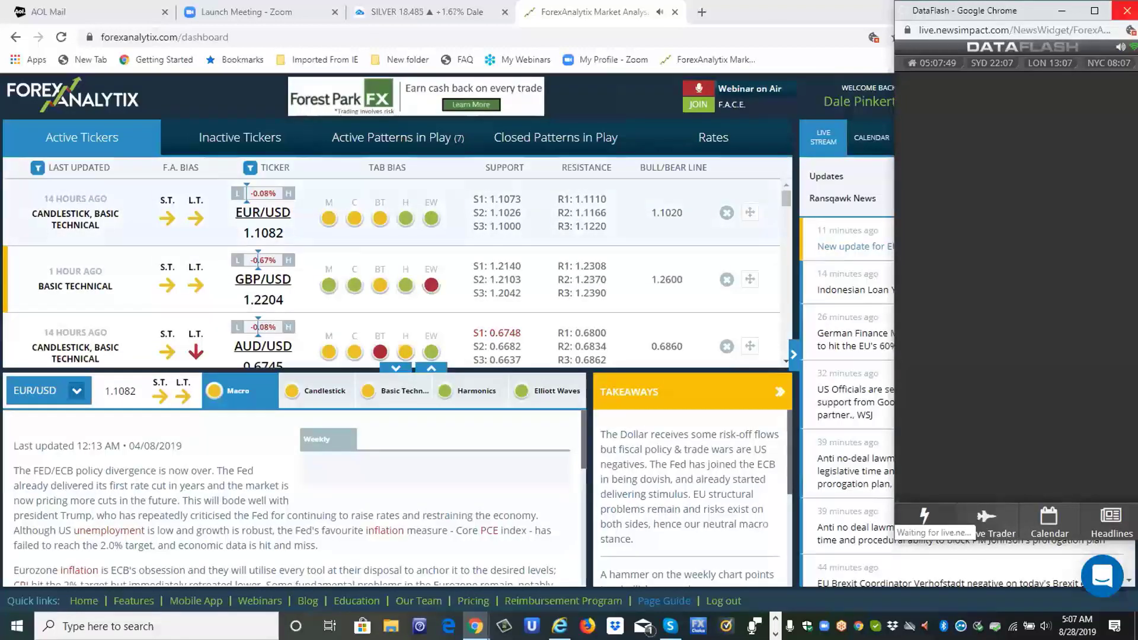
left_click(1127, 11)
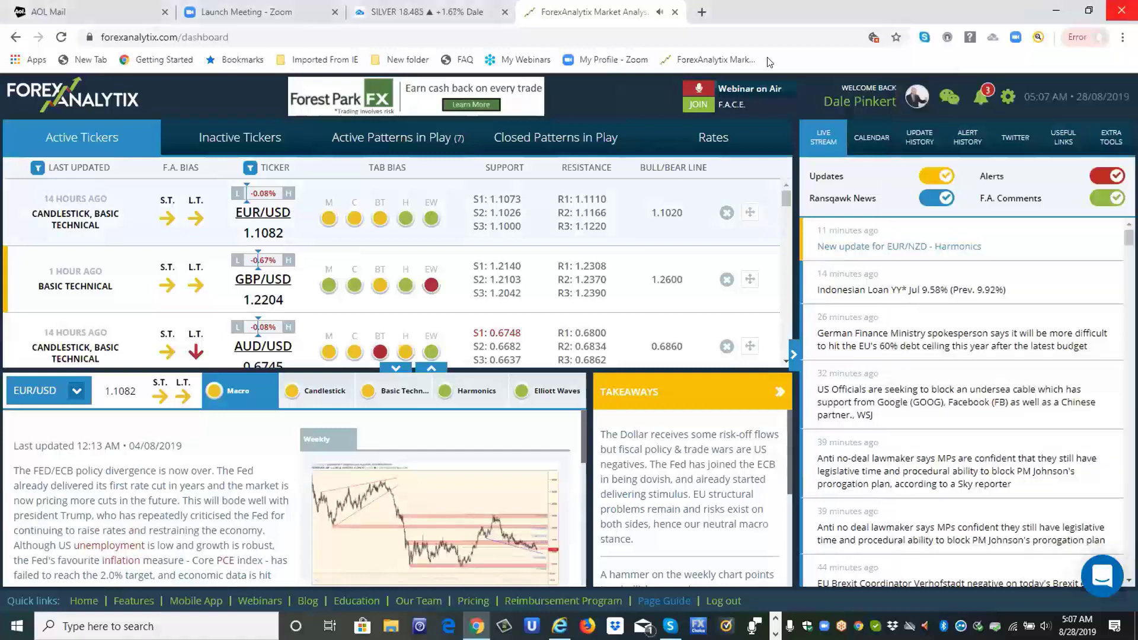
left_click(393, 139)
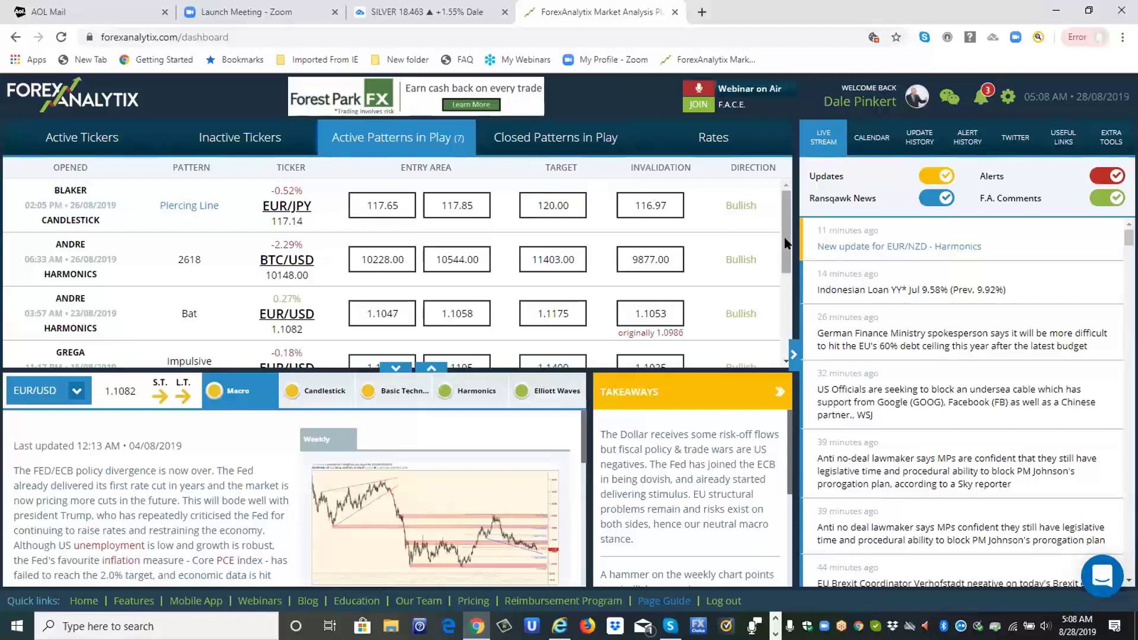
Scroll further down the ForexAnalytix active patterns table to review more patterns
mouse_move(784, 238)
left_mouse_down()
mouse_move(792, 331)
mouse_move(787, 225)
left_mouse_up()
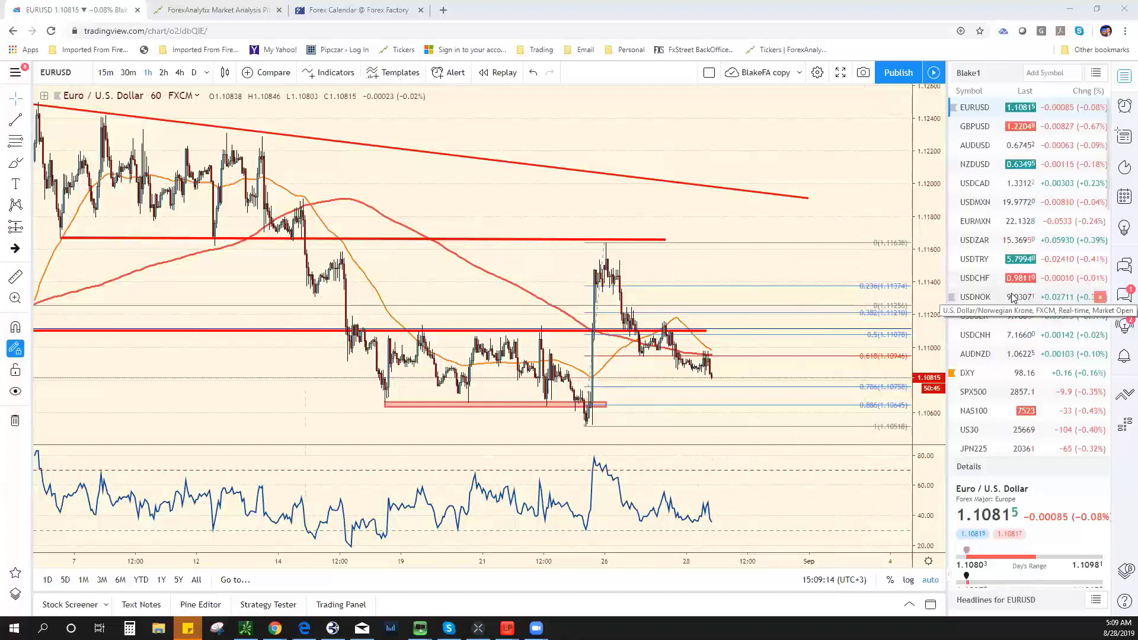
Switch the chart from EURUSD via XAUUSD to XAGUSD, silver against the dollar
scroll(1005, 326, "down", 5)
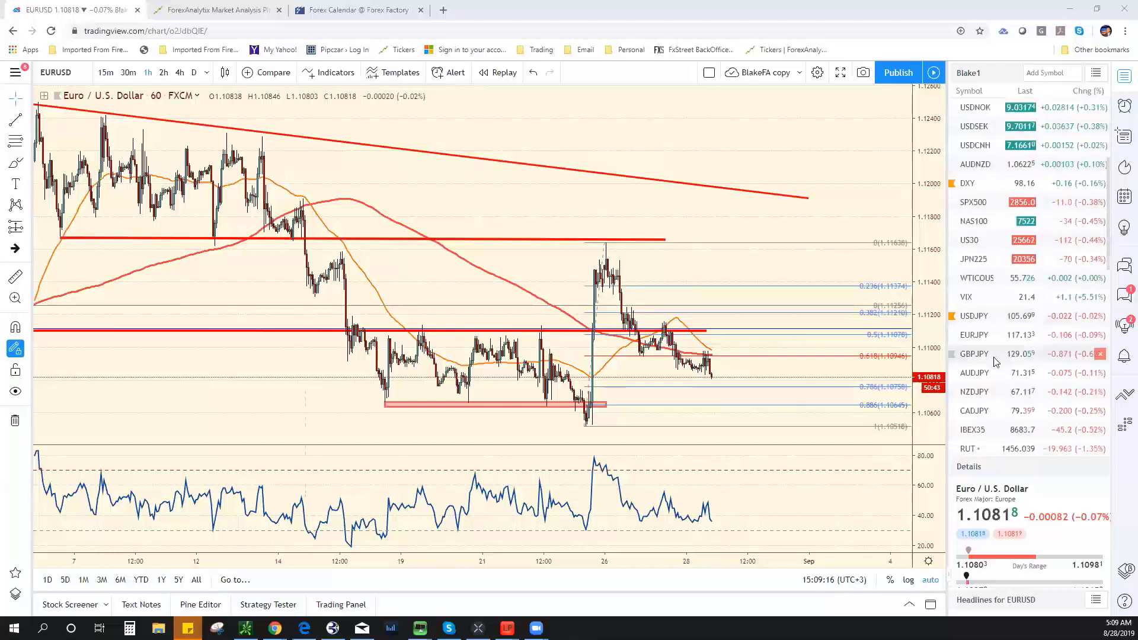
scroll(996, 361, "down", 7)
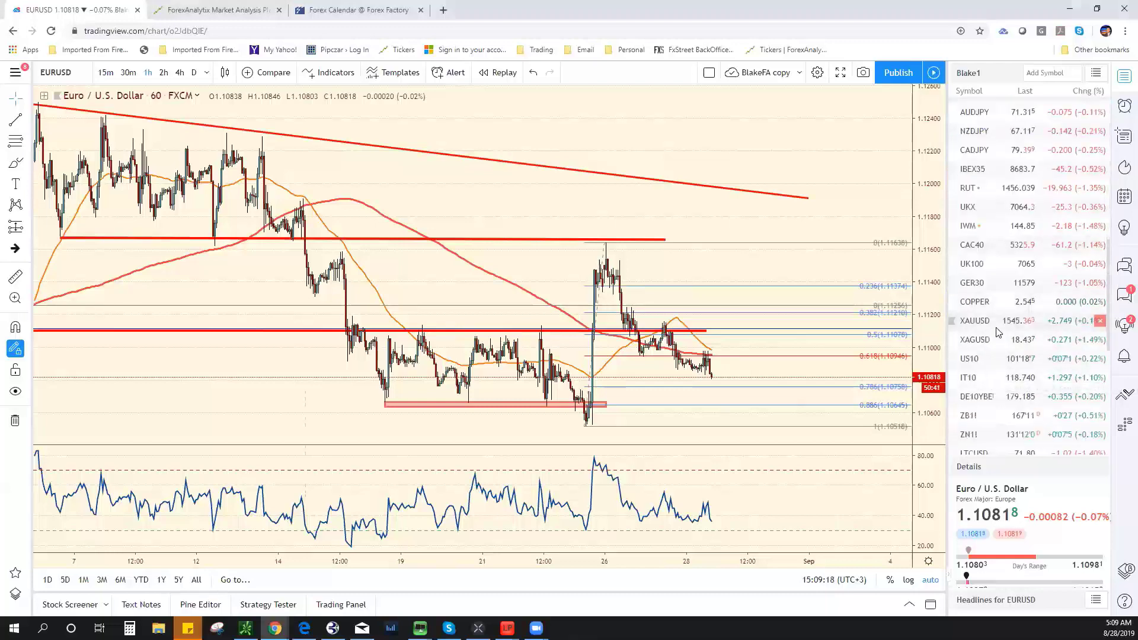
left_click(997, 327)
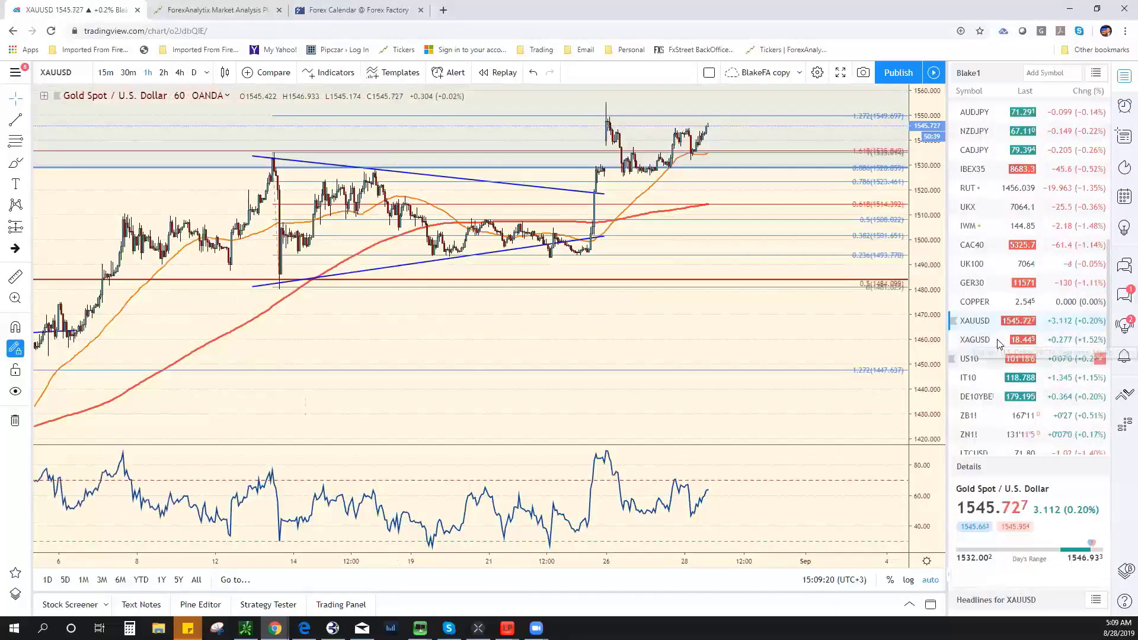
left_click(1000, 342)
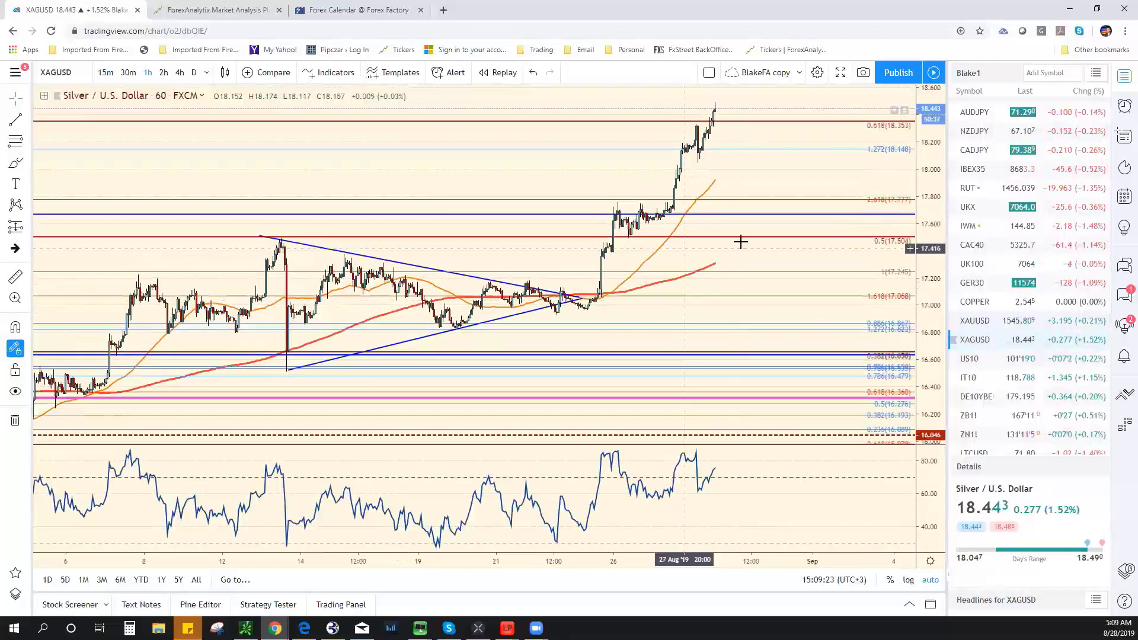
scroll(563, 190, "up", 5)
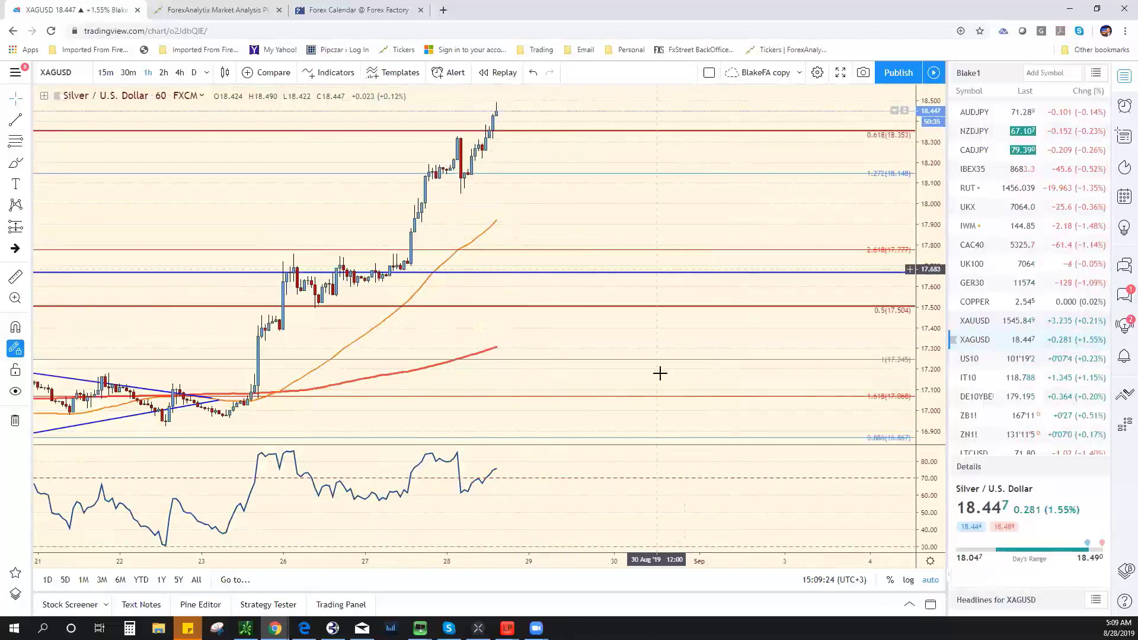
scroll(652, 371, "down", 5)
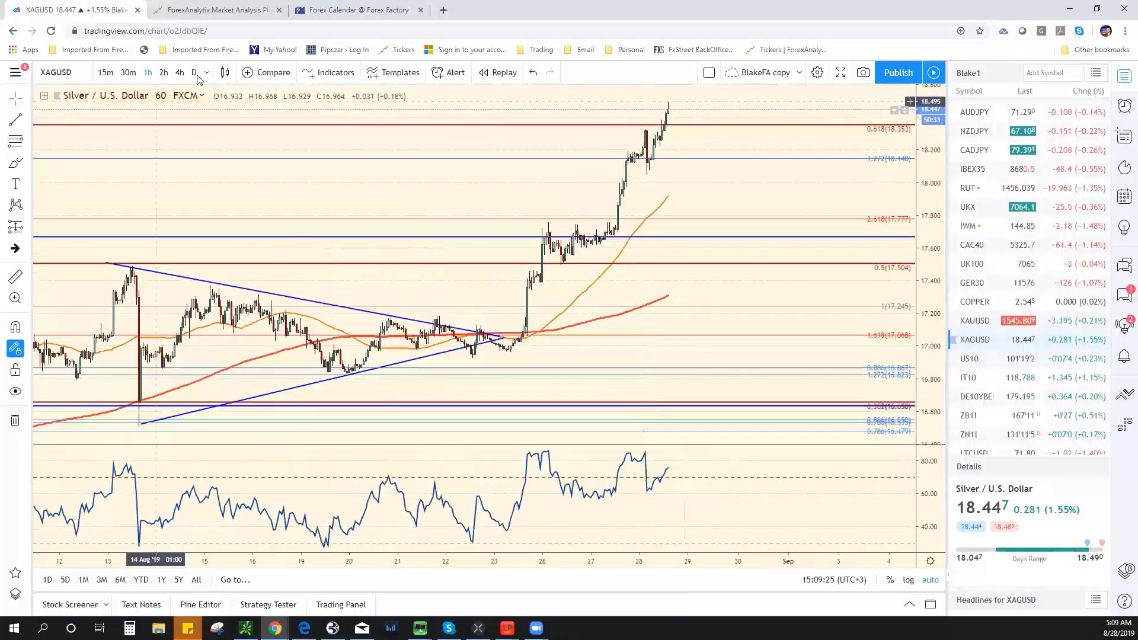
Put the silver chart on the daily timeframe and zoom out to show several years
left_click(195, 73)
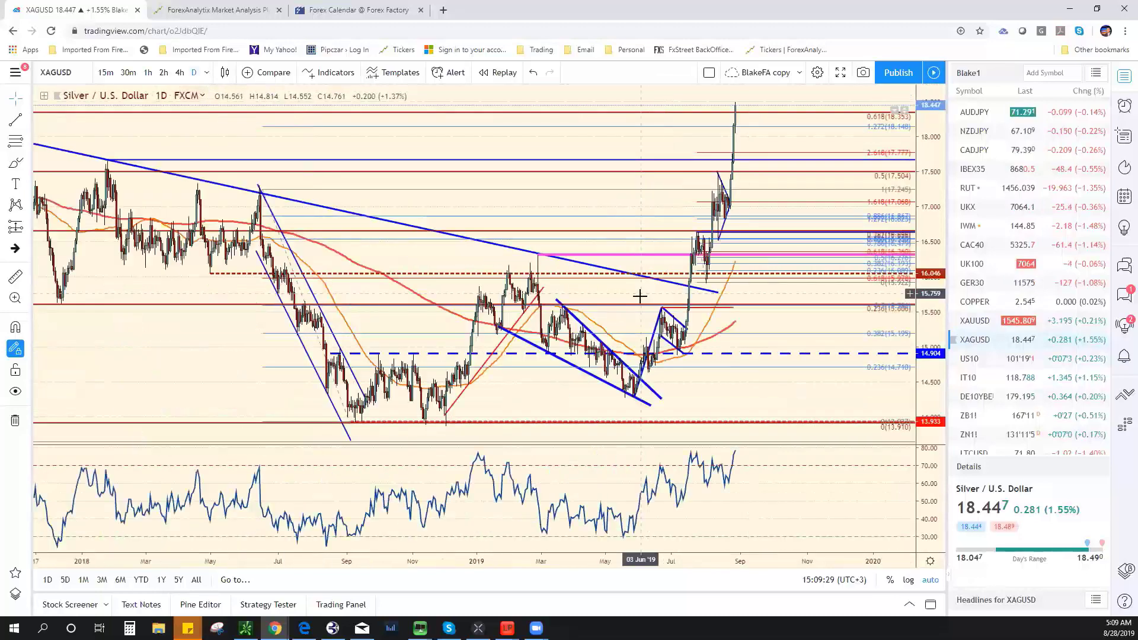
scroll(640, 296, "down", 5)
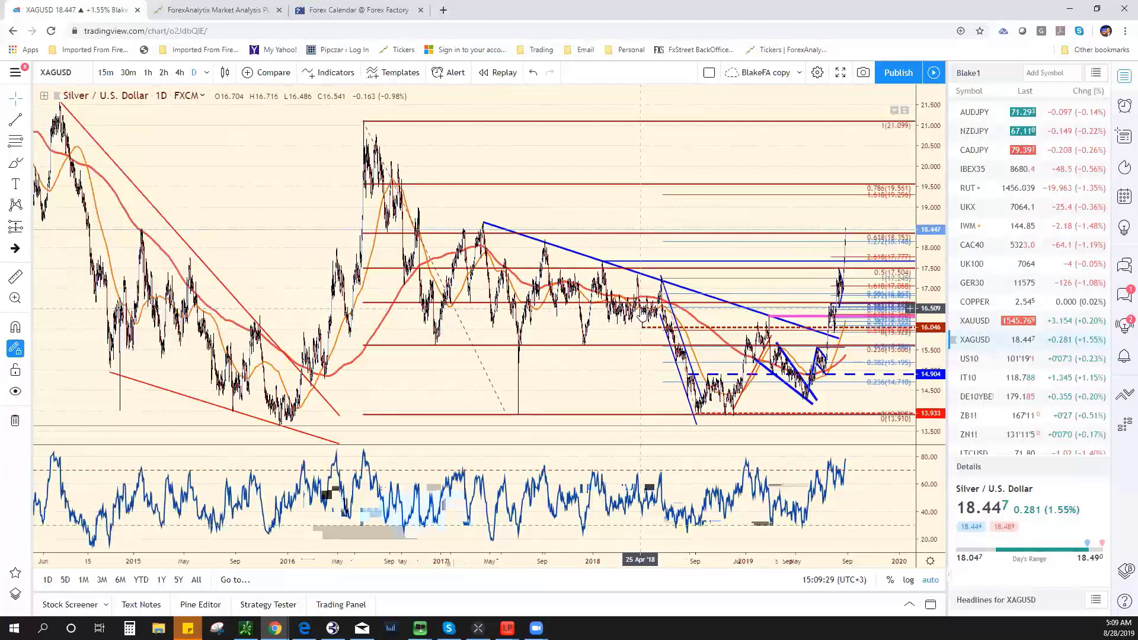
scroll(640, 316, "down", 6)
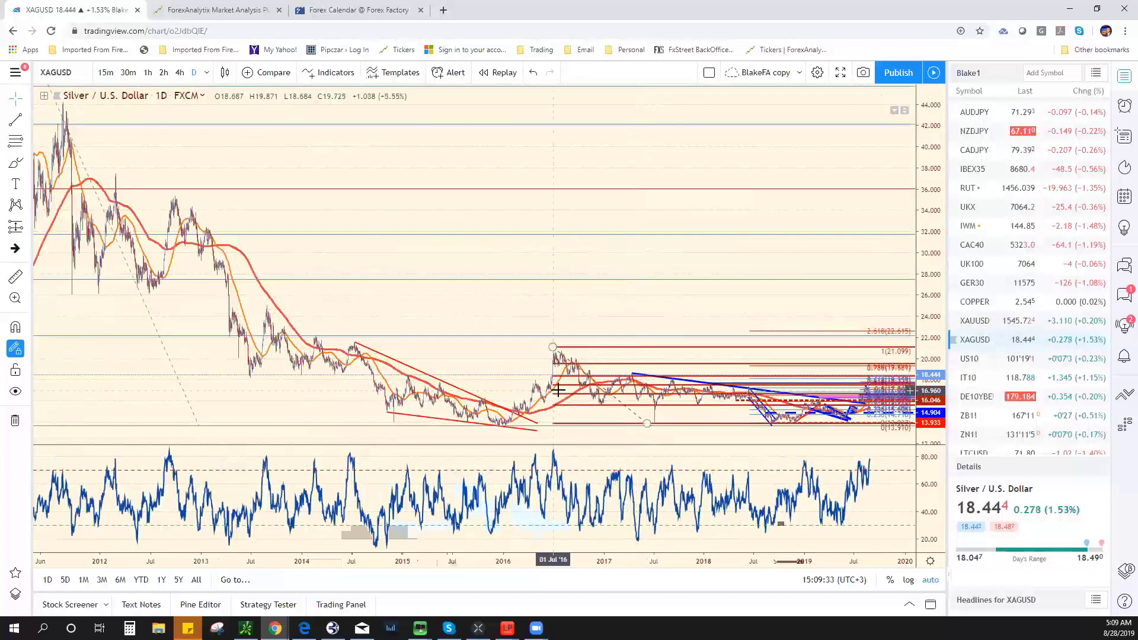
scroll(558, 391, "up", 3)
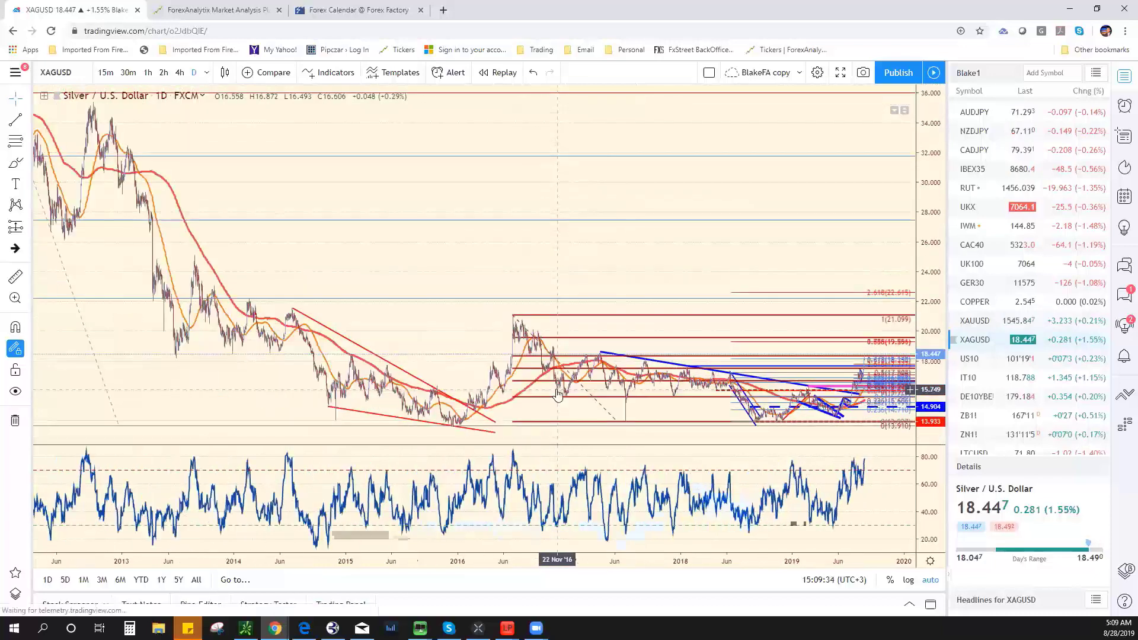
scroll(556, 392, "up", 1)
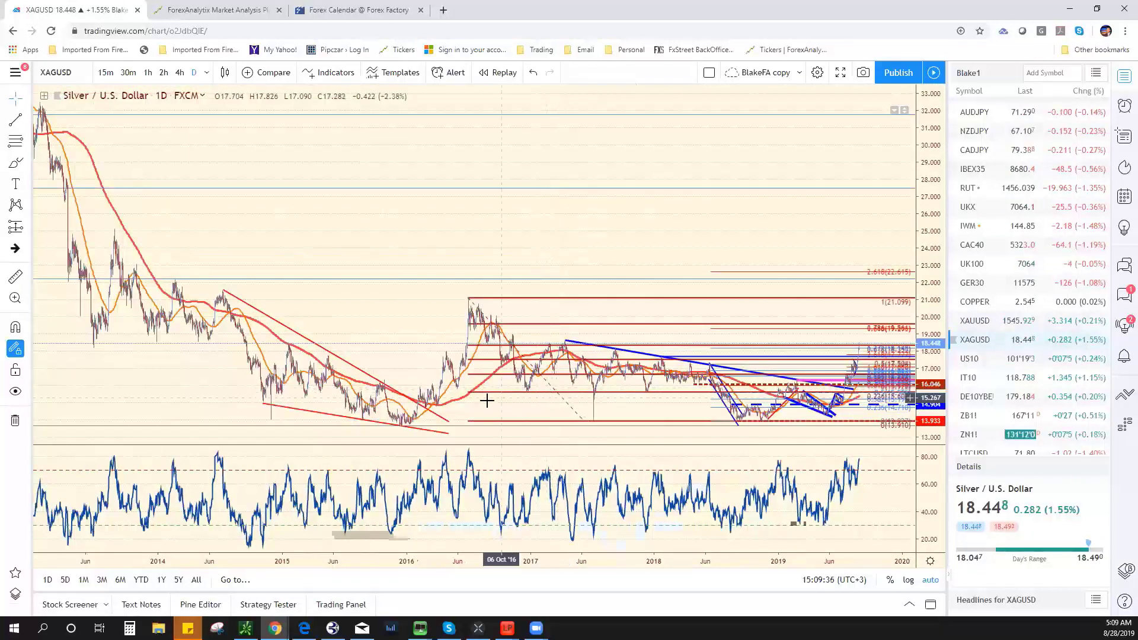
Search for XAGUSD and load the FOREX.com Silver/U.S. Dollar chart
left_click(83, 73)
left_click(83, 72)
type("XA")
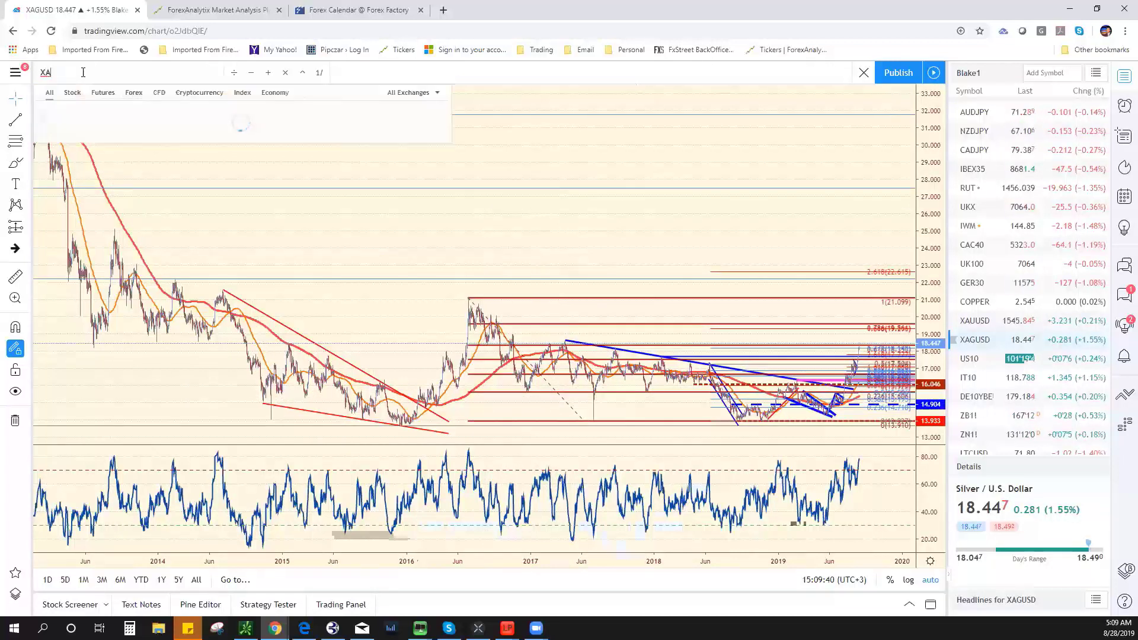
type("UUS")
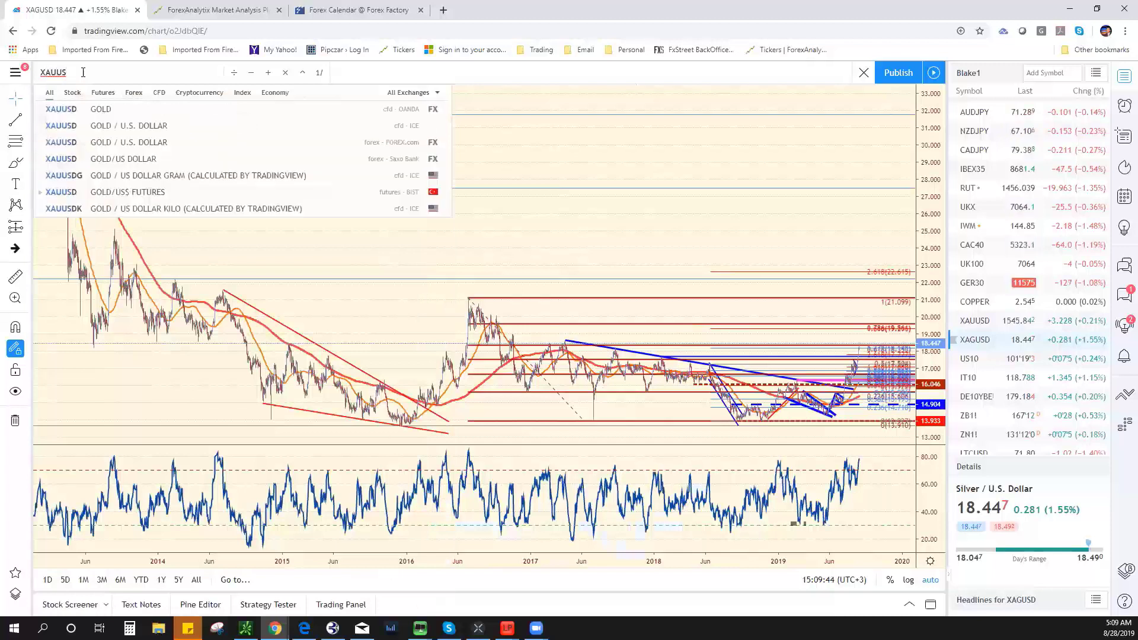
key("BackSpace")
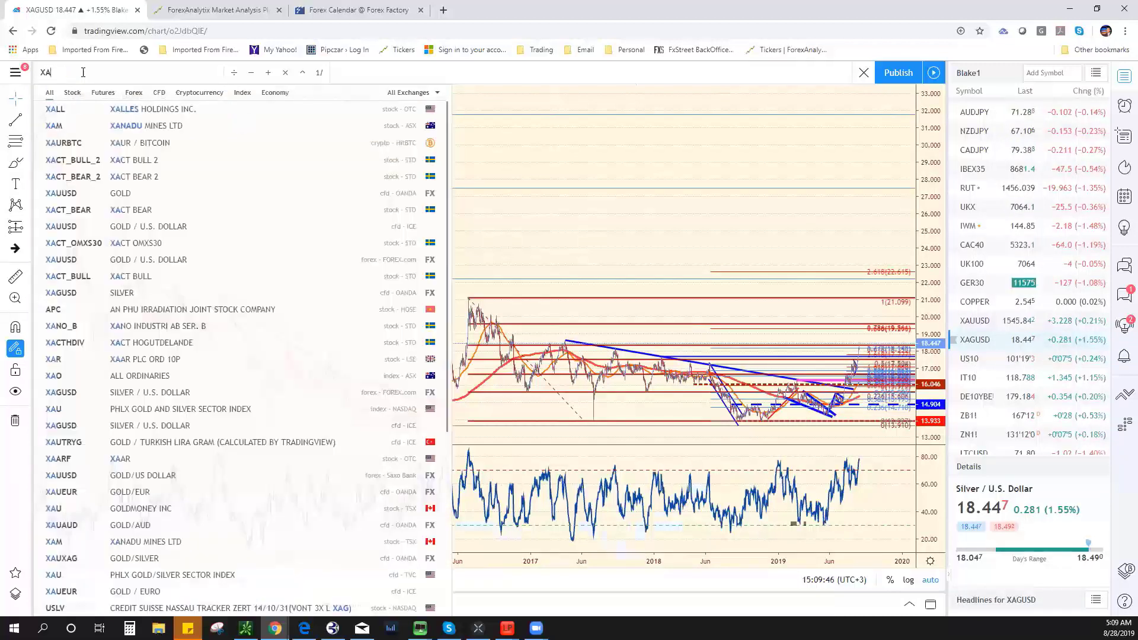
type("GUSD")
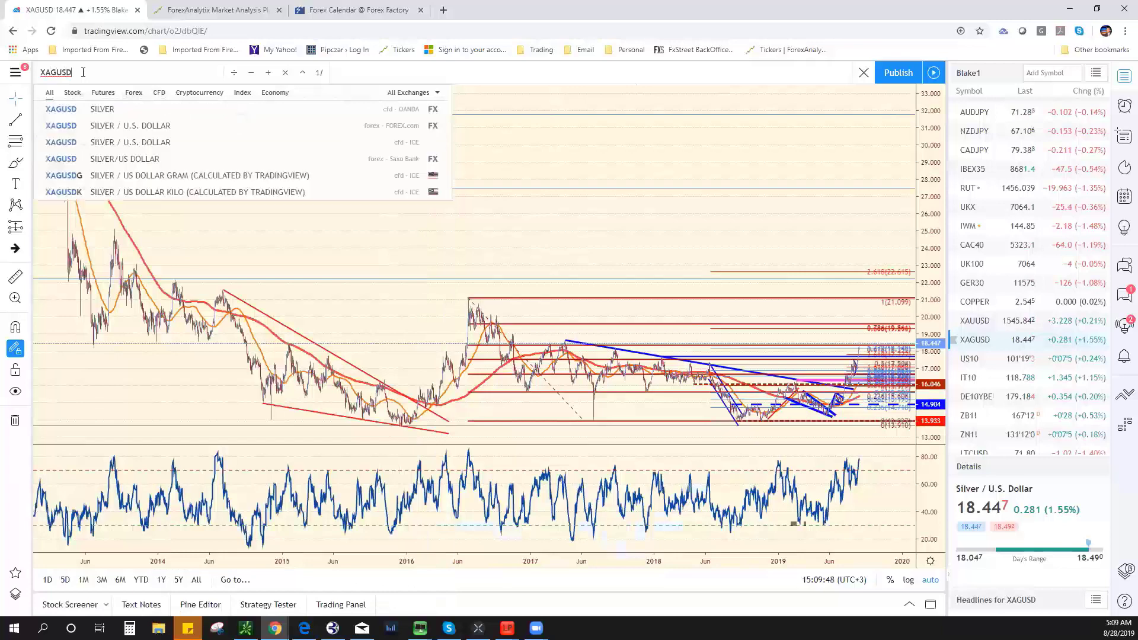
left_click(261, 134)
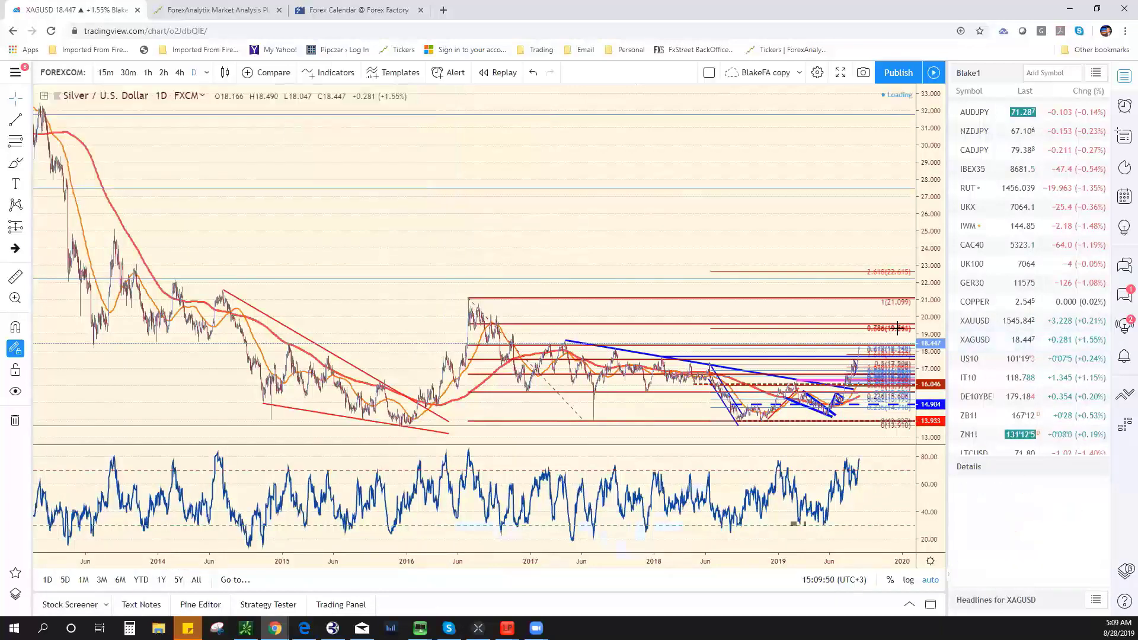
Zoom the view and select the harmonic XABCD pattern drawing completing near 0.618
scroll(685, 421, "up", 5)
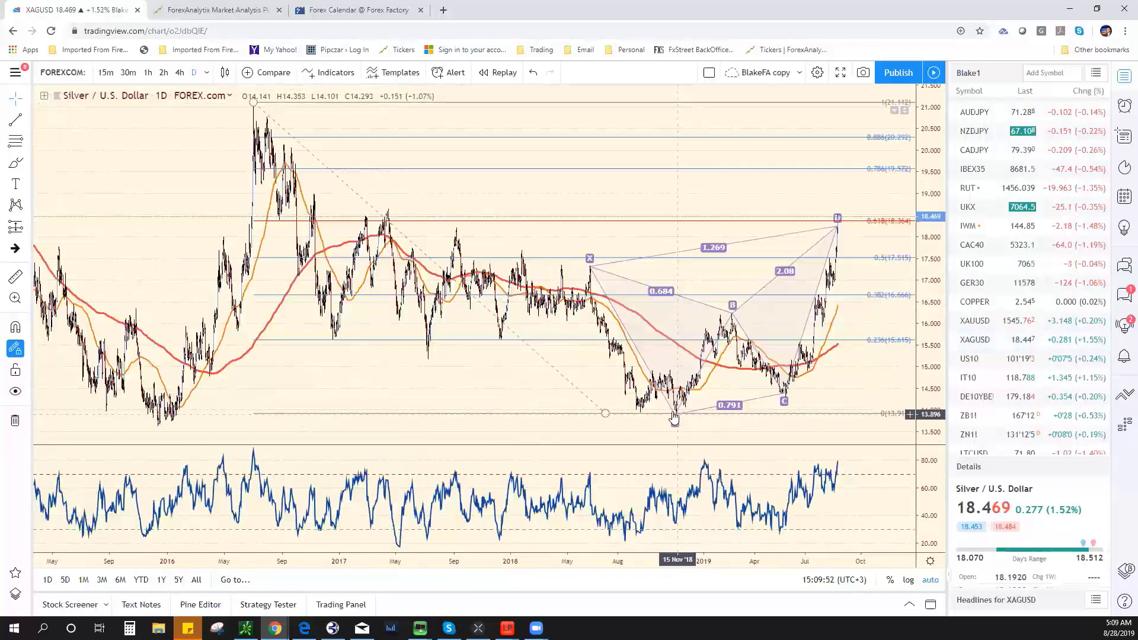
scroll(680, 374, "down", 4)
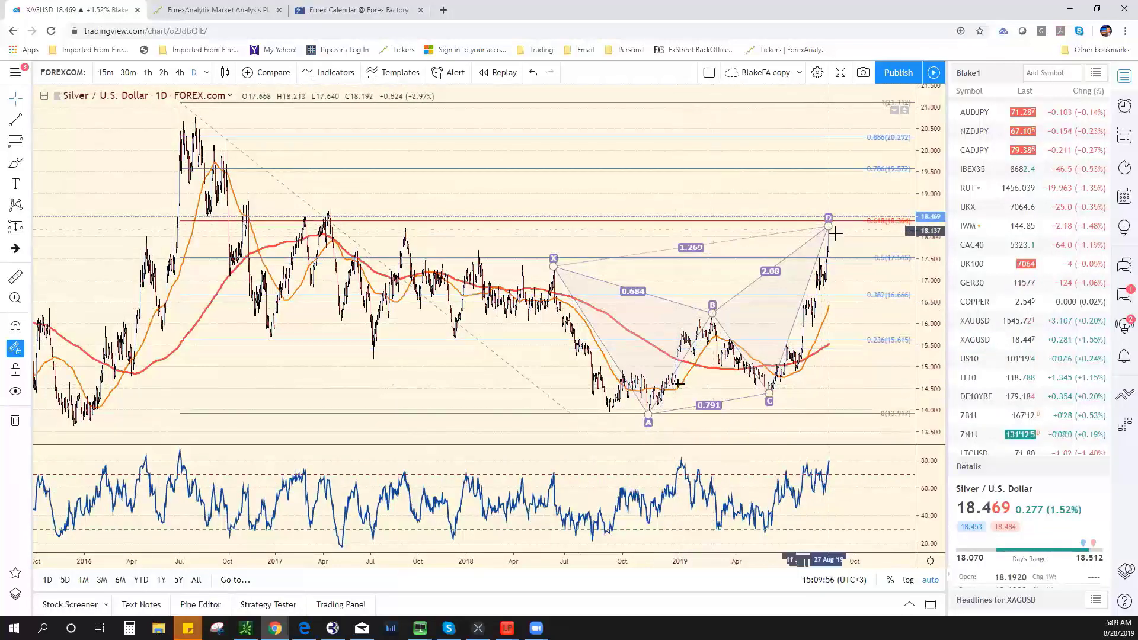
left_click(735, 300)
scroll(735, 300, "down", 4)
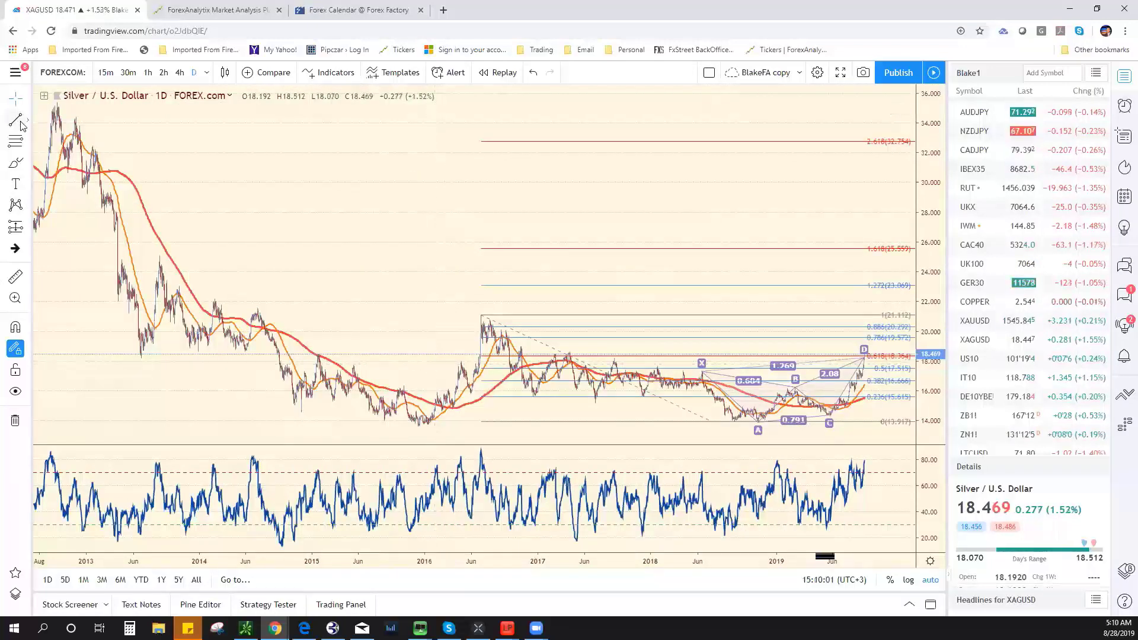
Draw a trend line from the September 2013 high down to 16.280 in October 2019
left_click(161, 256)
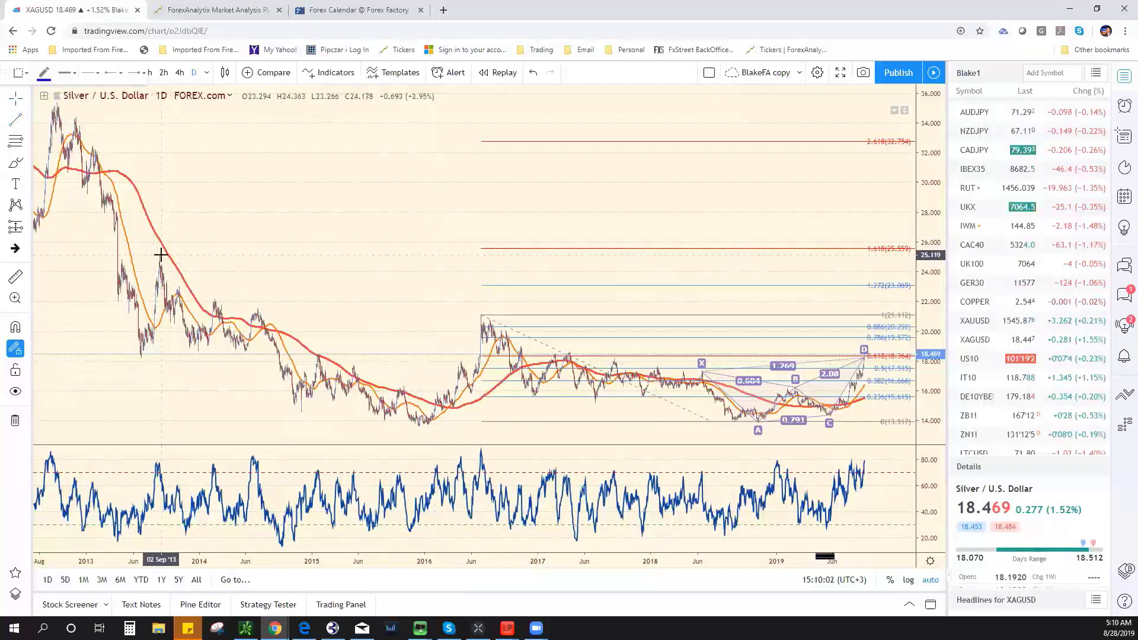
left_click(501, 306)
left_click_drag(730, 330, 883, 386)
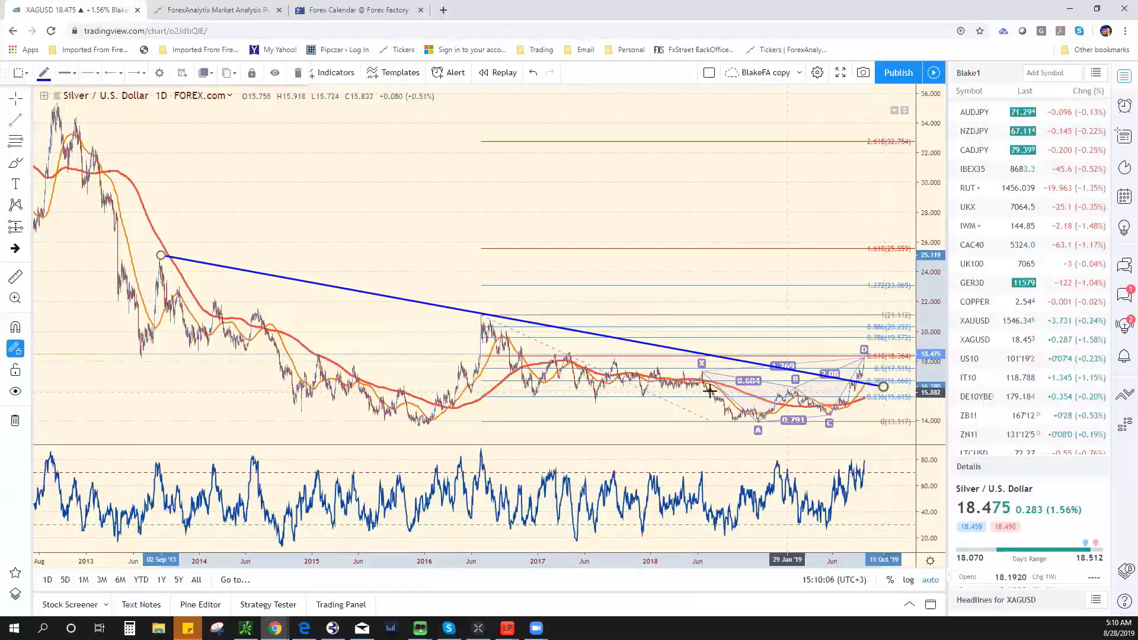
scroll(533, 237, "up", 4)
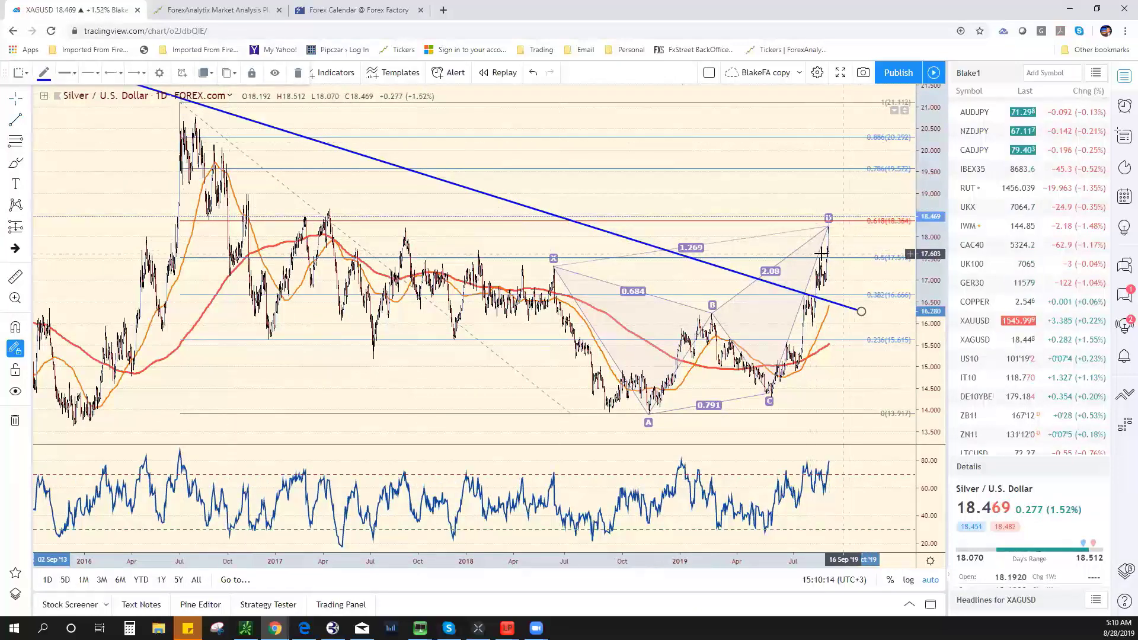
scroll(821, 253, "up", 5)
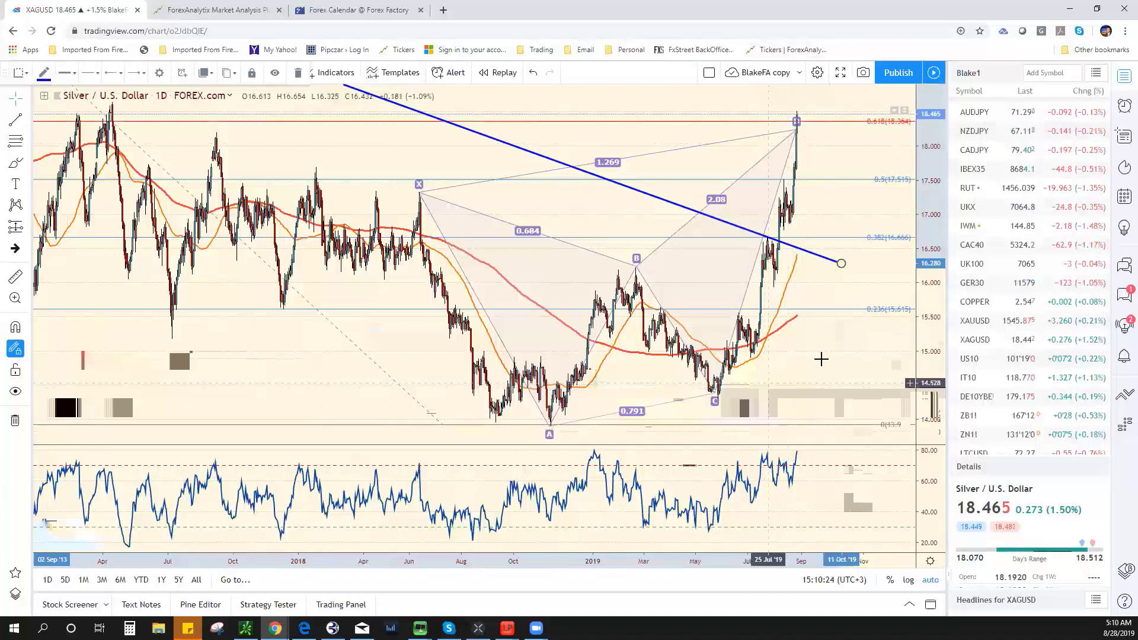
Move the floating drawing toolbar onto the chart so the interval buttons show again
scroll(746, 160, "up", 3)
scroll(746, 160, "down", 2)
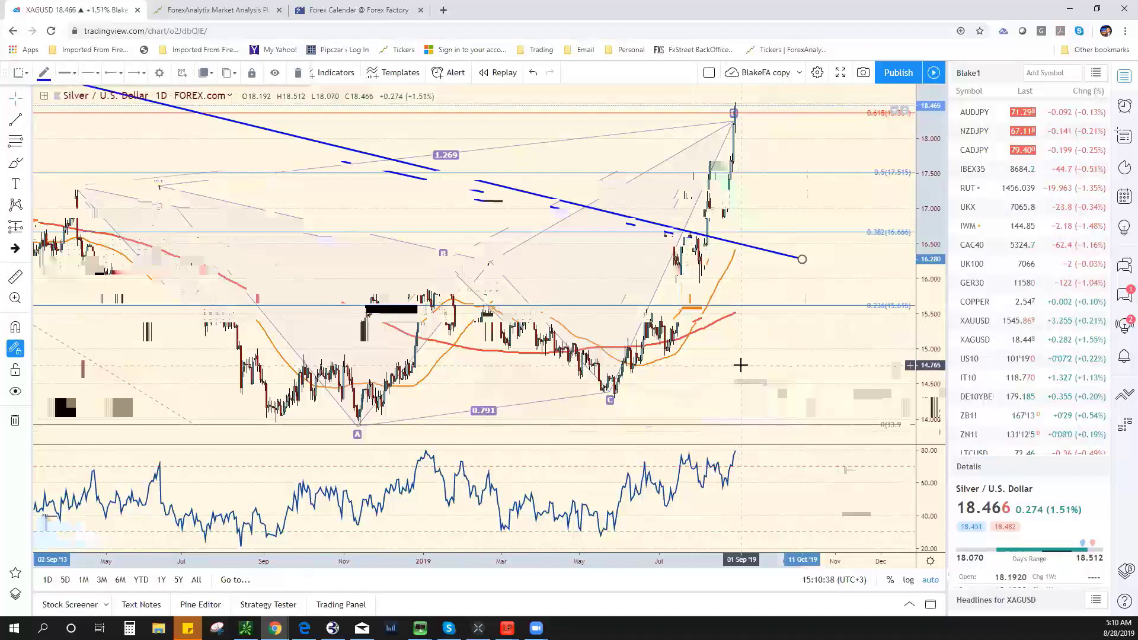
scroll(767, 370, "up", 4)
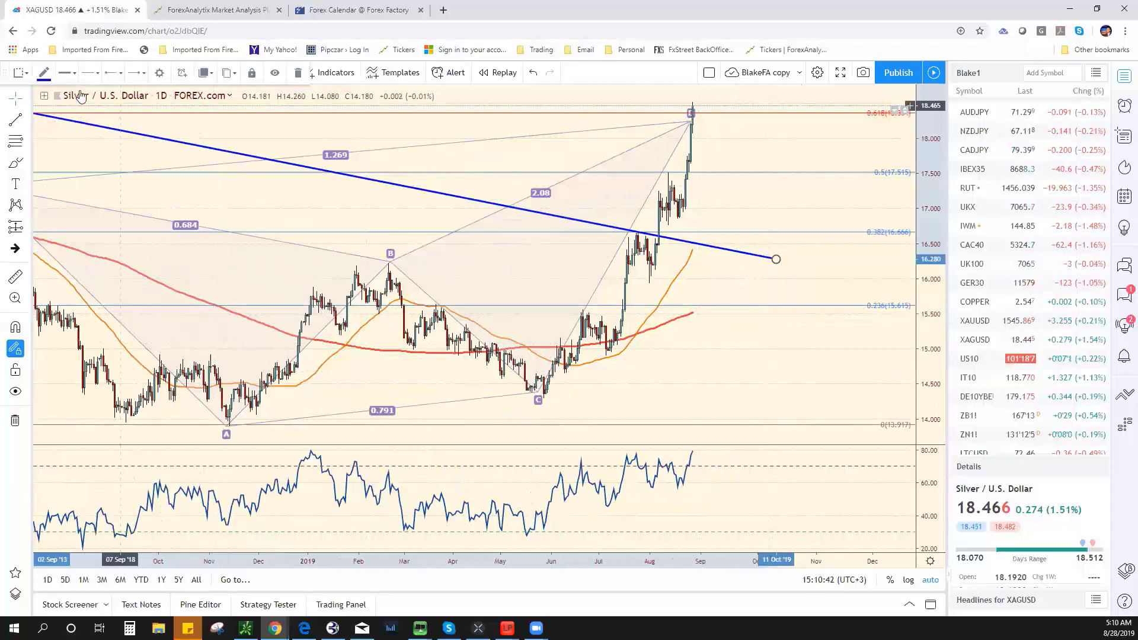
mouse_move(6, 70)
left_mouse_down()
mouse_move(246, 193)
mouse_move(205, 160)
left_mouse_up()
Switch the FOREX.com silver chart to 1h candles and zoom around the rally toward 0.618
left_click(148, 73)
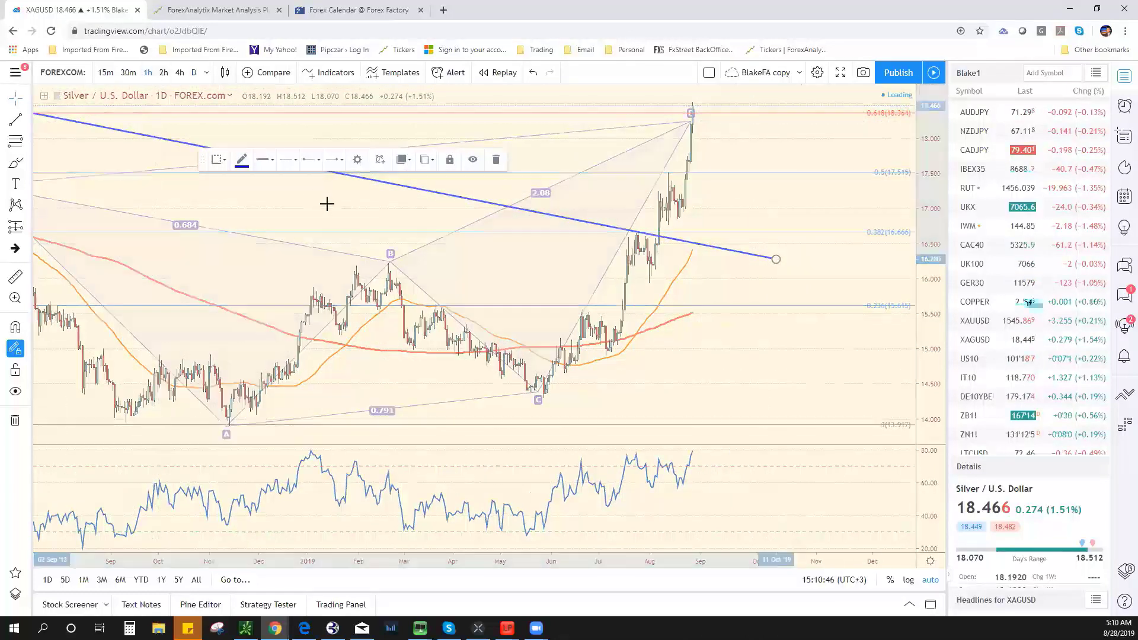
scroll(730, 356, "down", 5)
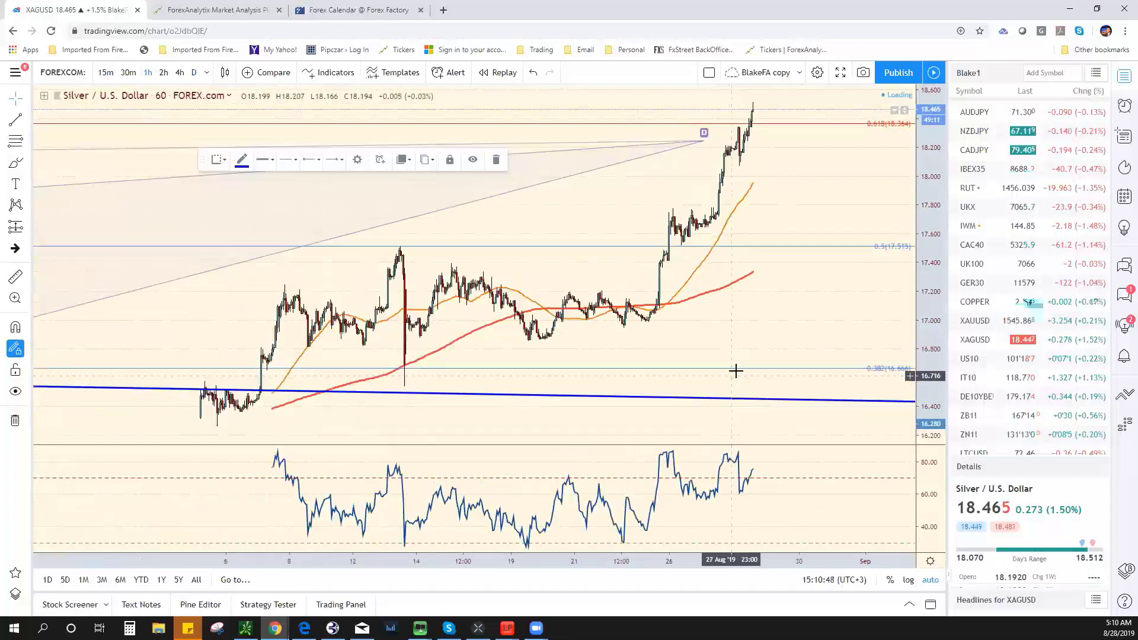
scroll(736, 370, "down", 3)
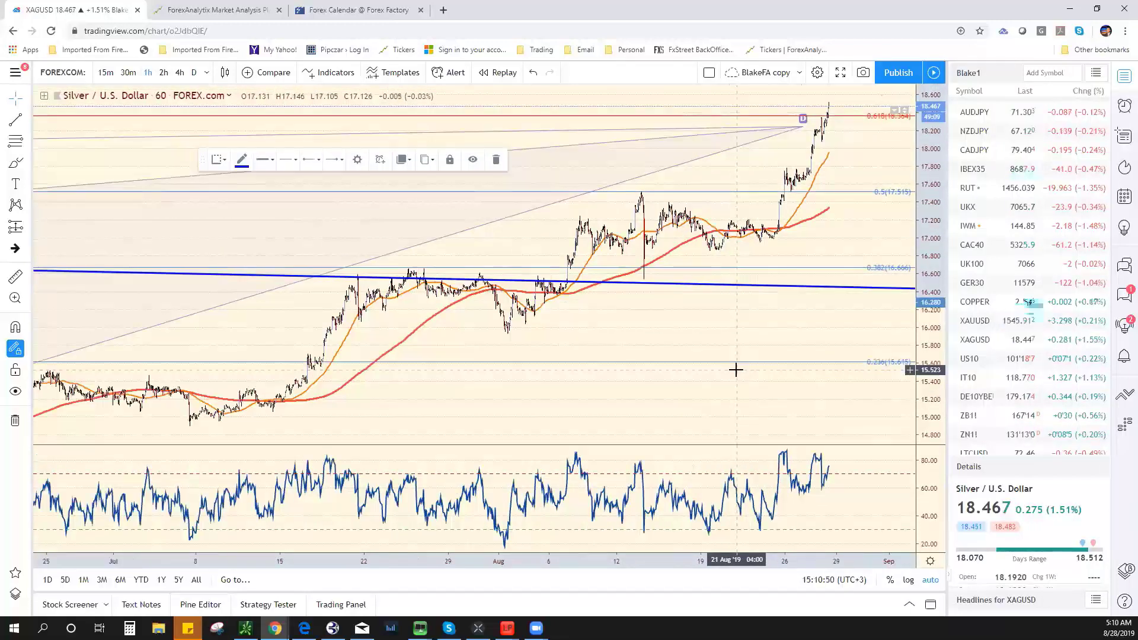
scroll(736, 370, "up", 2)
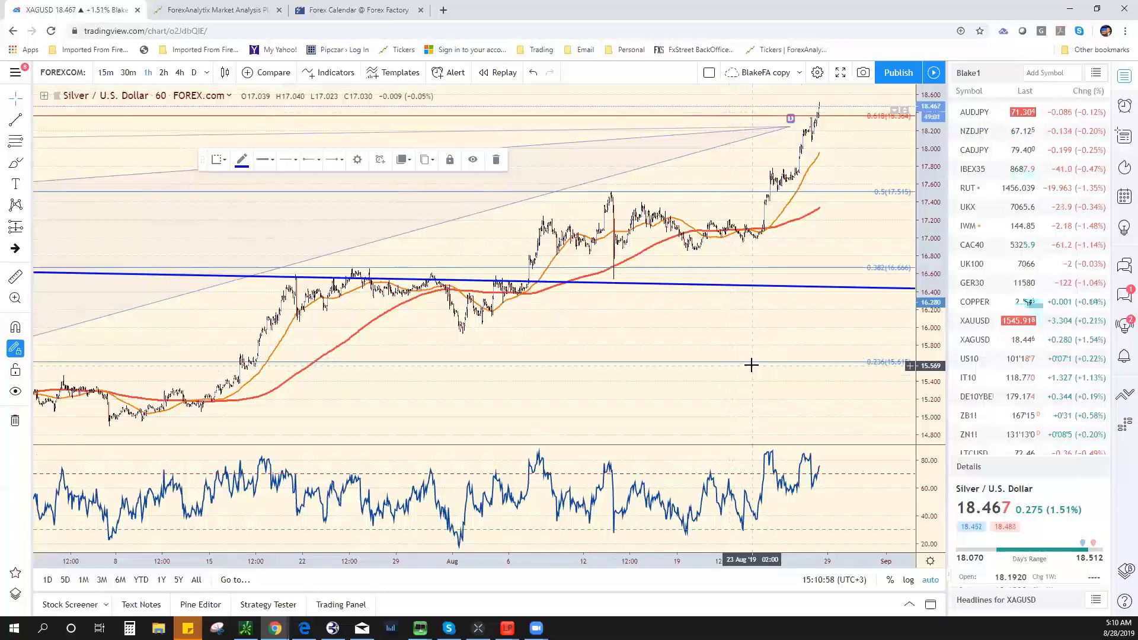
scroll(751, 365, "down", 3)
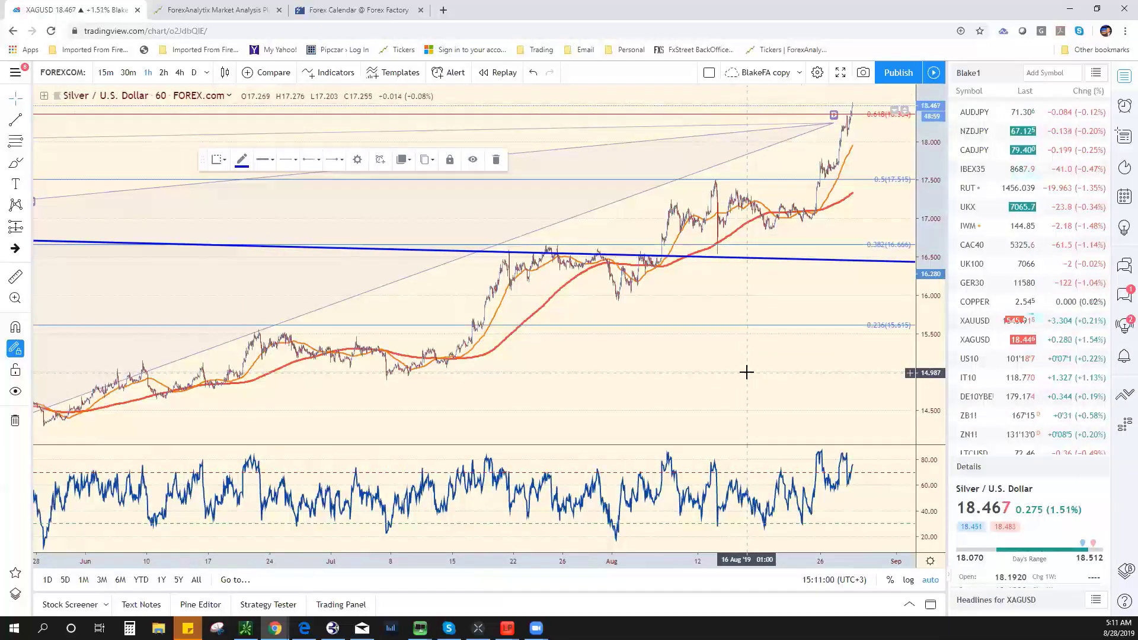
scroll(747, 371, "up", 5)
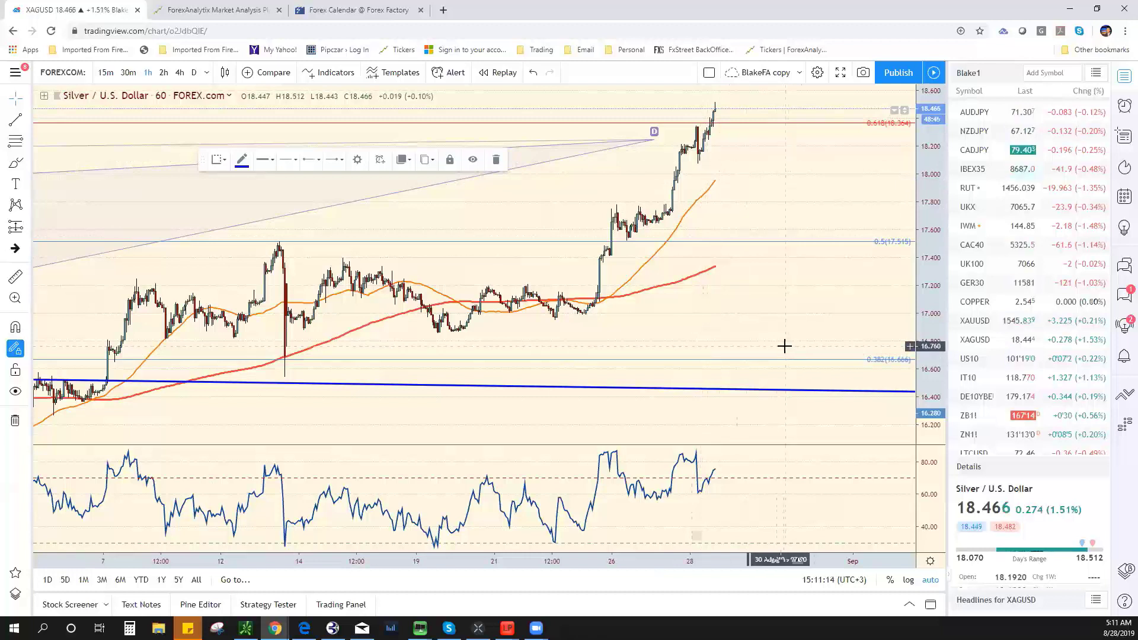
scroll(680, 257, "up", 3)
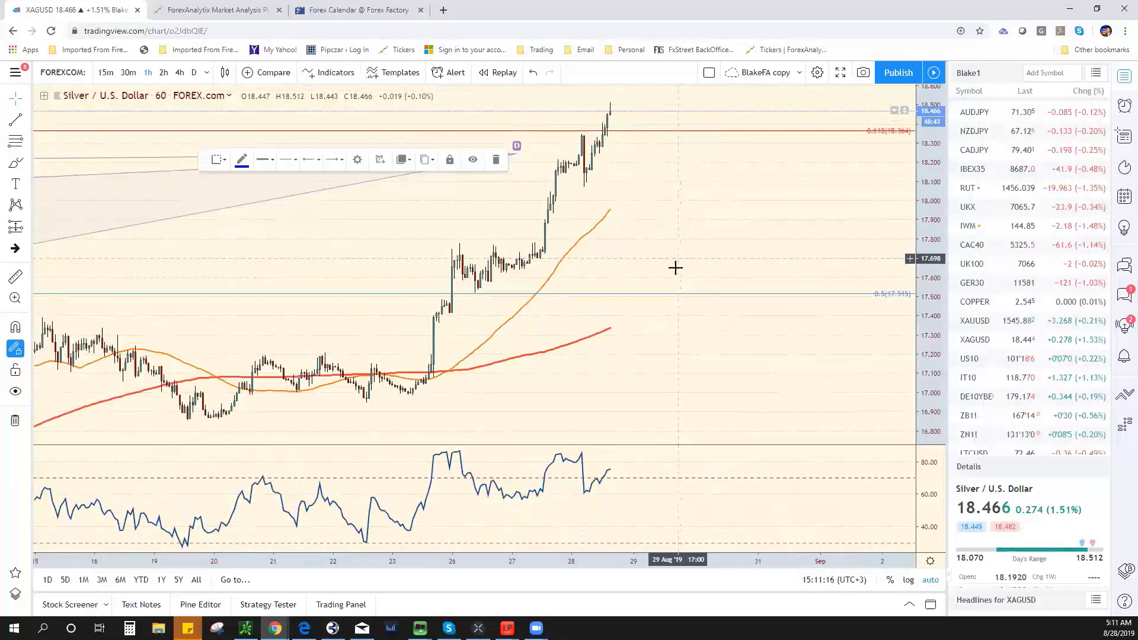
scroll(675, 268, "down", 2)
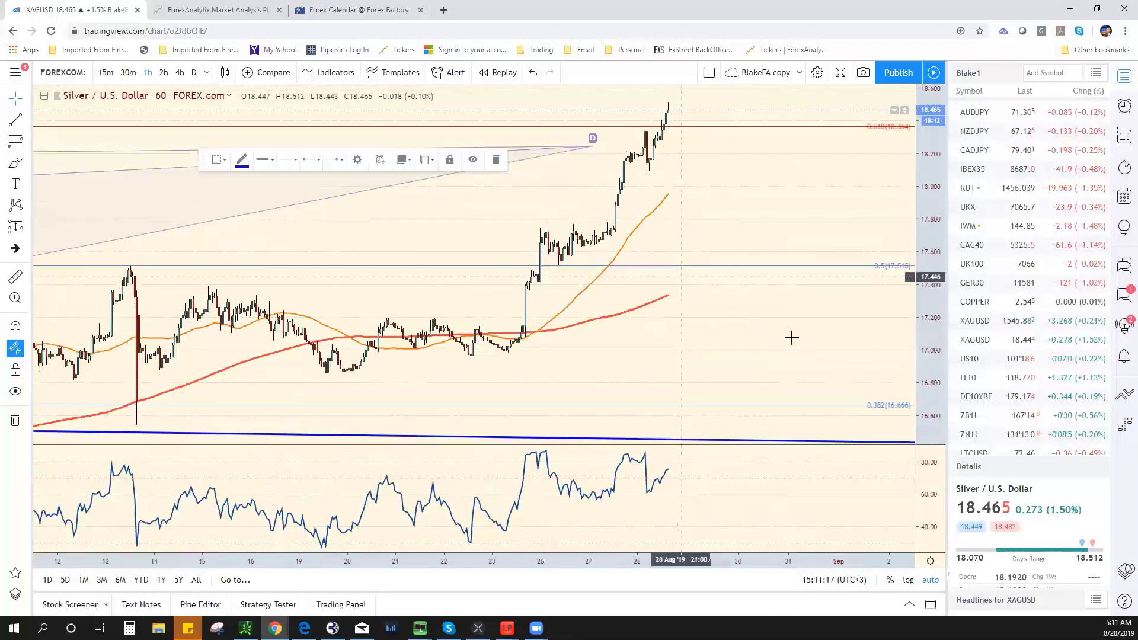
Open the Gold/Silver XAUXAG chart on daily candles
left_click(80, 71)
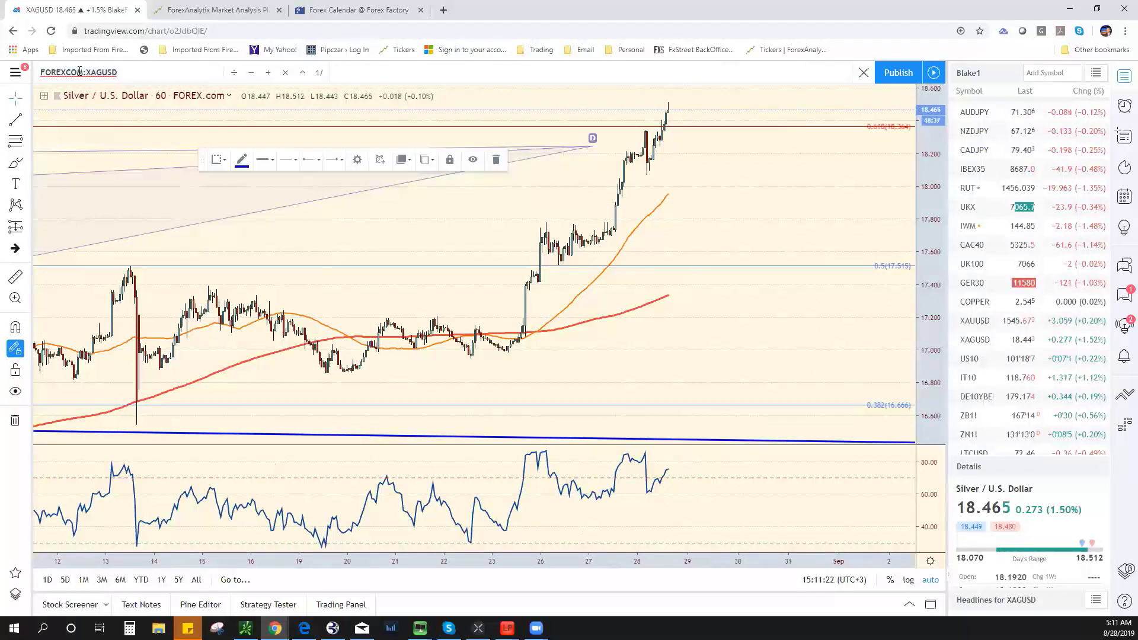
key("ctrl+a")
type("XAG")
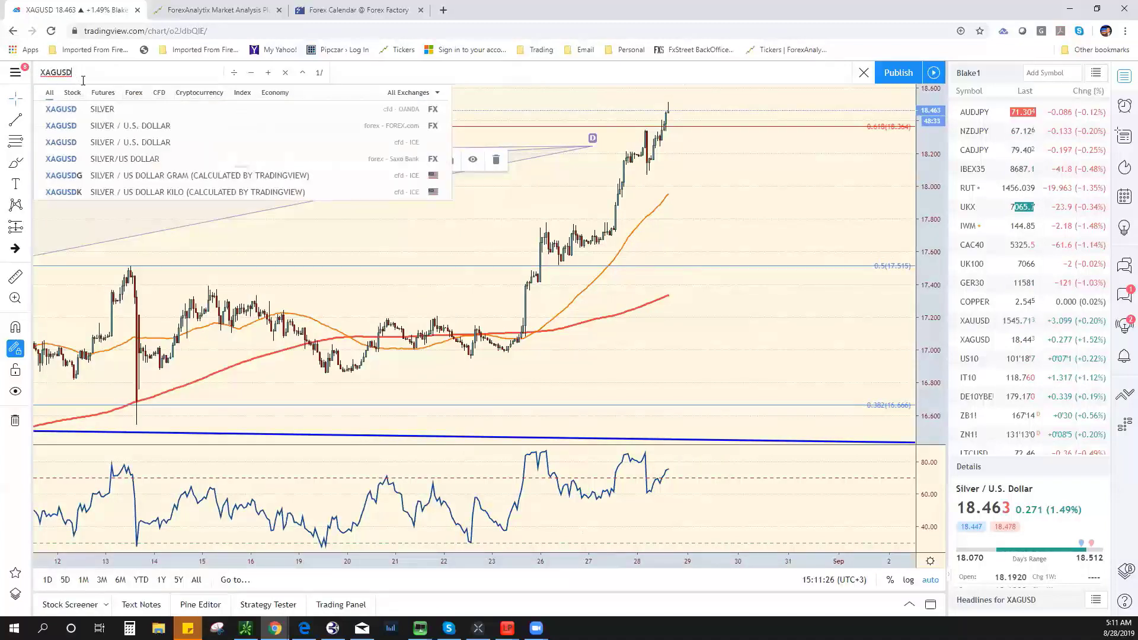
key("BackSpace")
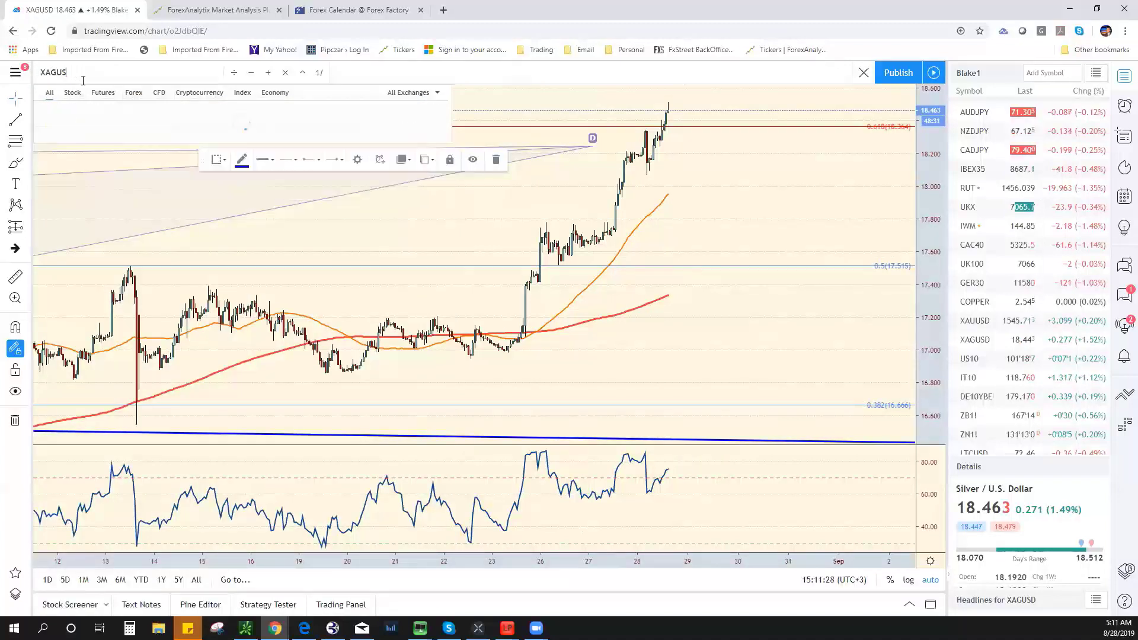
key("BackSpace")
type("U")
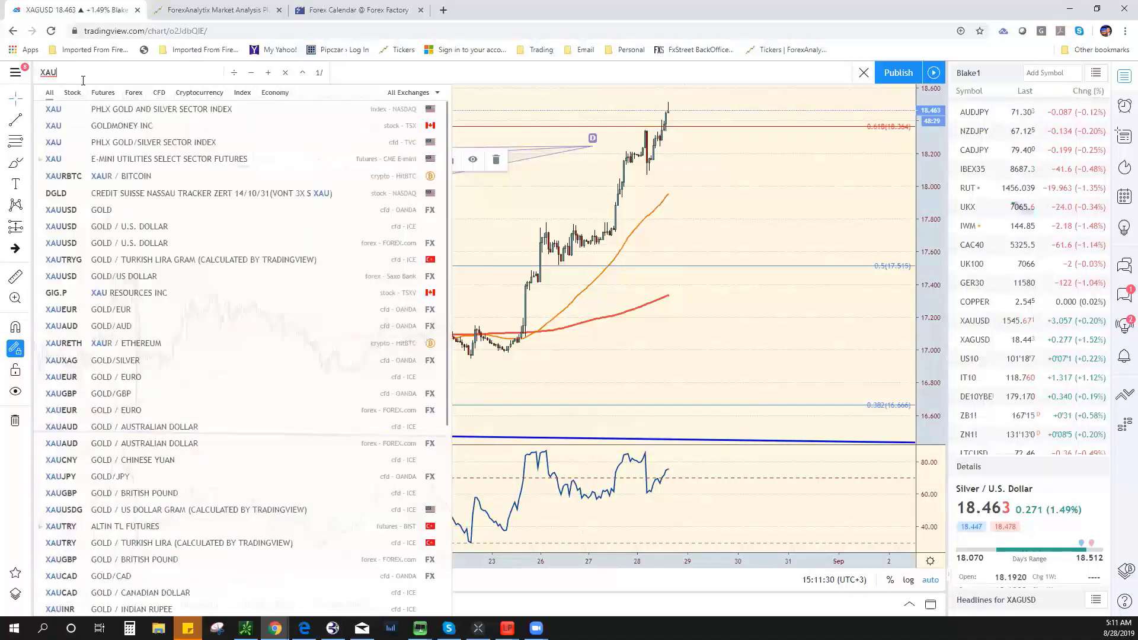
type("XAG")
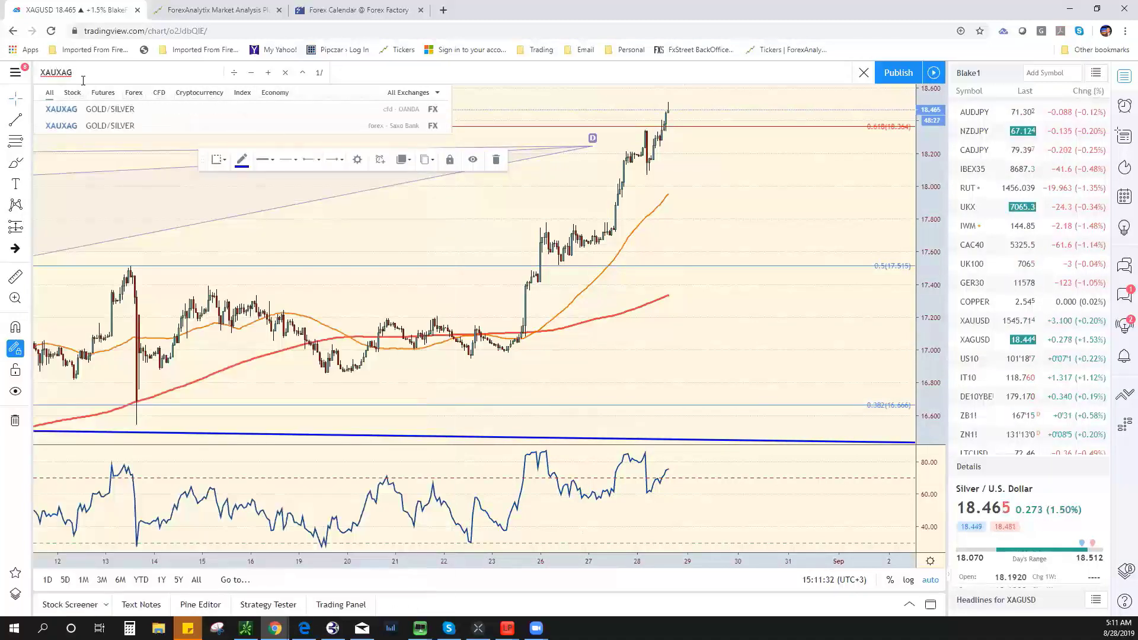
left_click(118, 111)
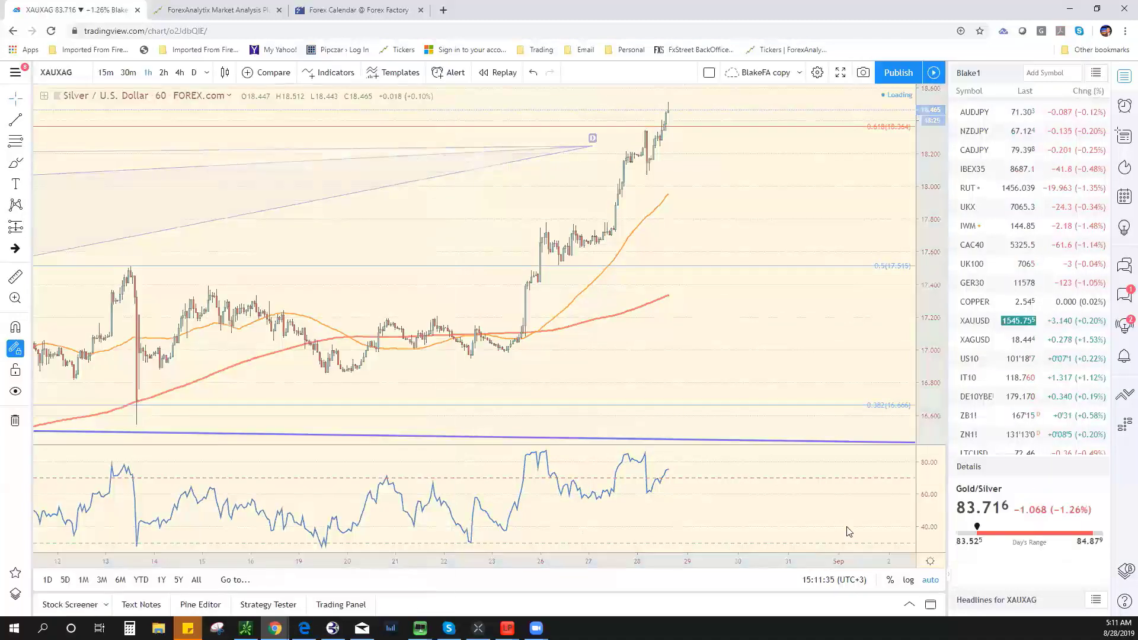
left_click(193, 73)
Realign the steep blue trend line's endpoint onto the July high-to-low swing
scroll(765, 315, "down", 5)
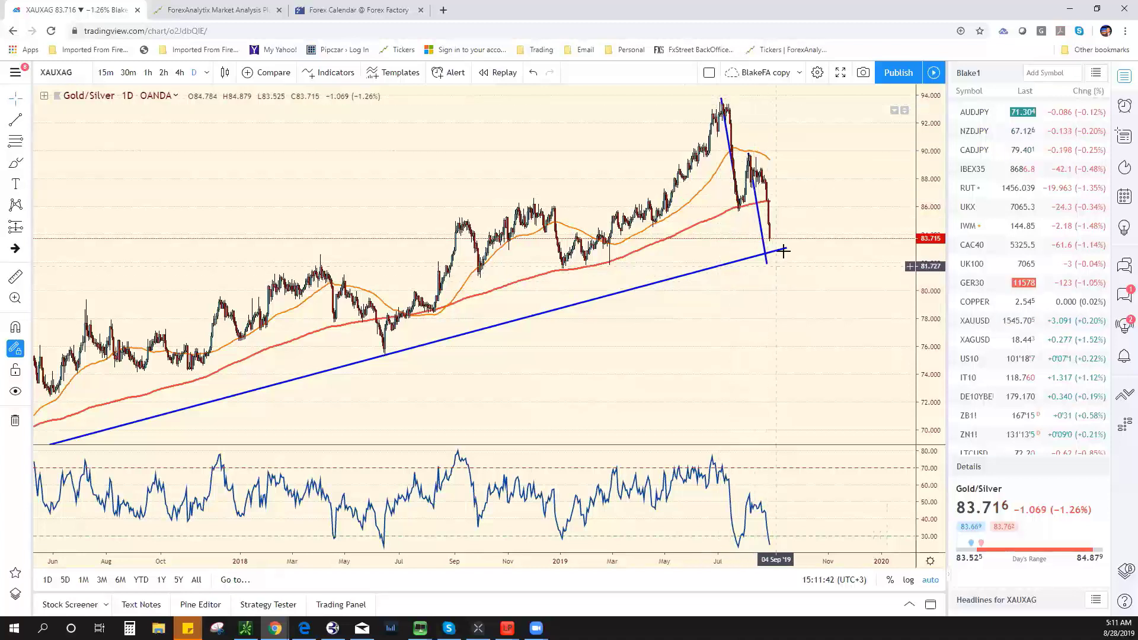
scroll(772, 310, "down", 3)
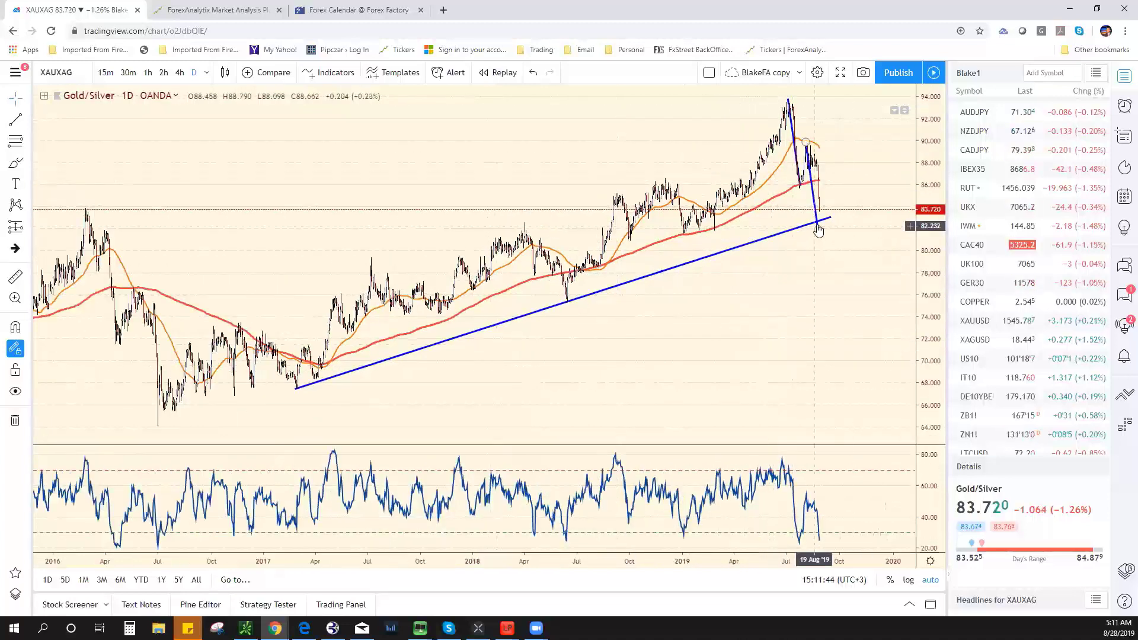
scroll(788, 231, "up", 3)
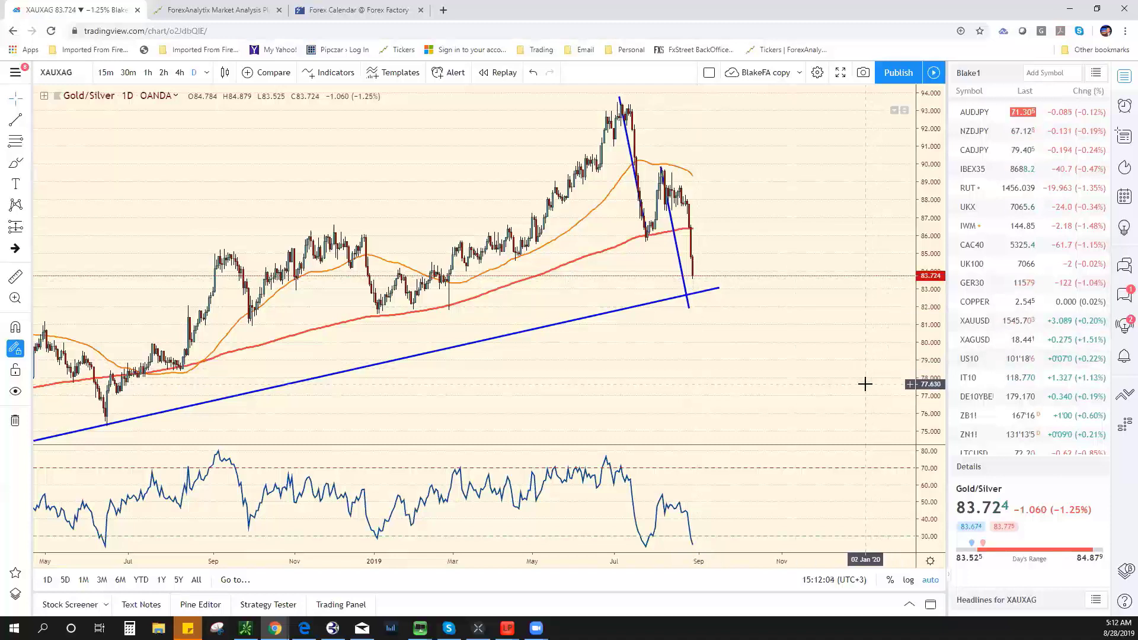
scroll(864, 384, "down", 2)
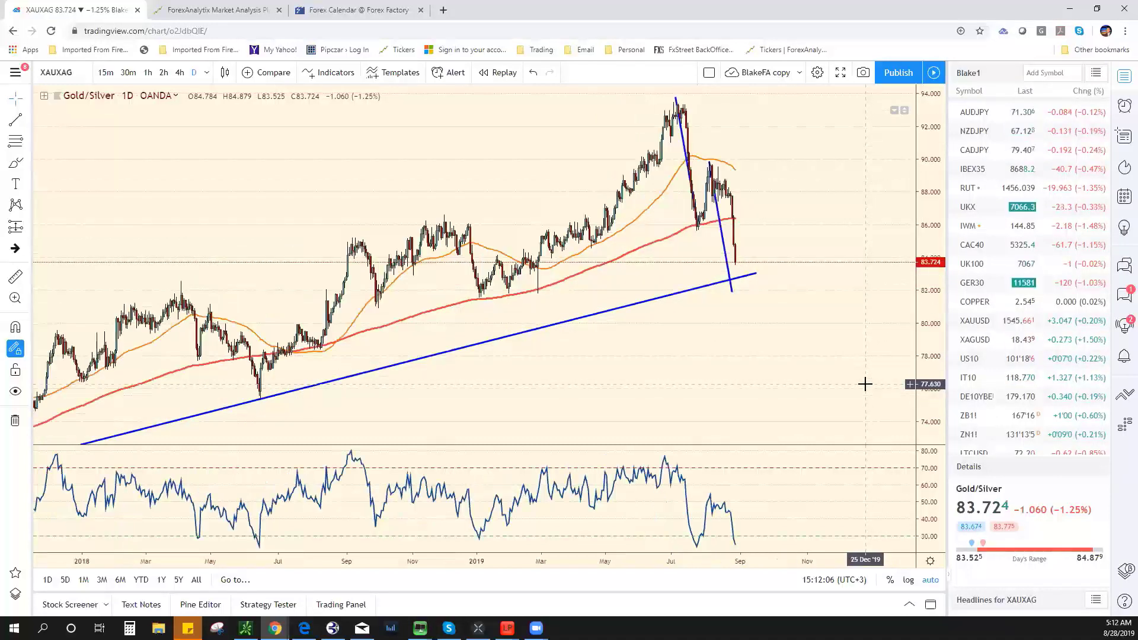
mouse_move(718, 226)
left_mouse_down()
mouse_move(681, 159)
mouse_move(720, 220)
left_mouse_up()
scroll(772, 292, "down", 1)
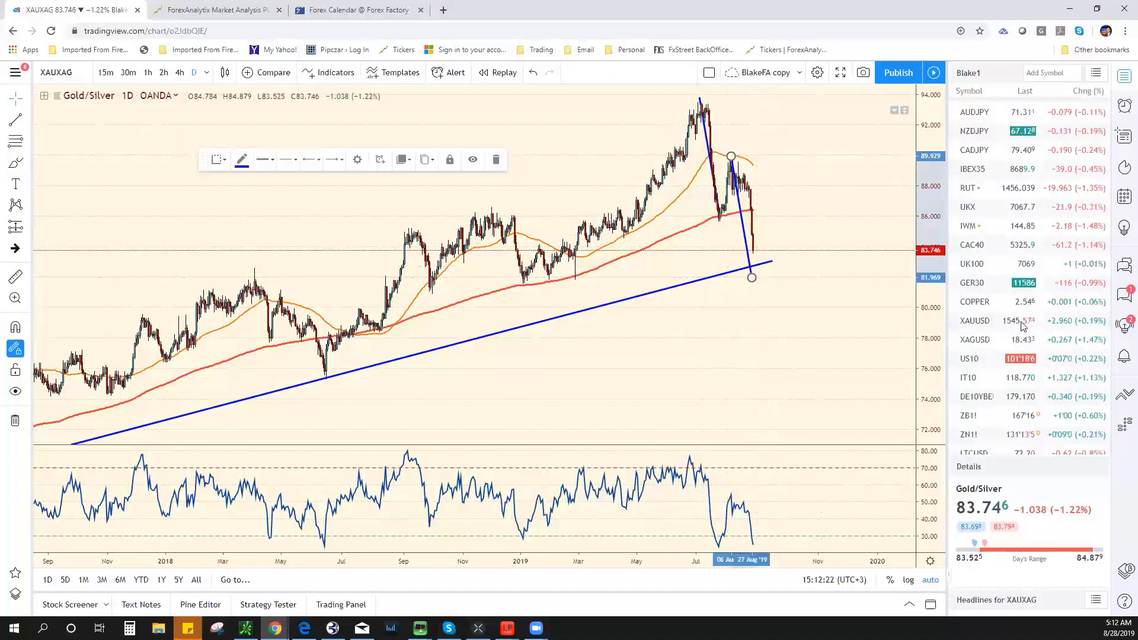
scroll(1014, 315, "up", 3)
scroll(1015, 314, "up", 2)
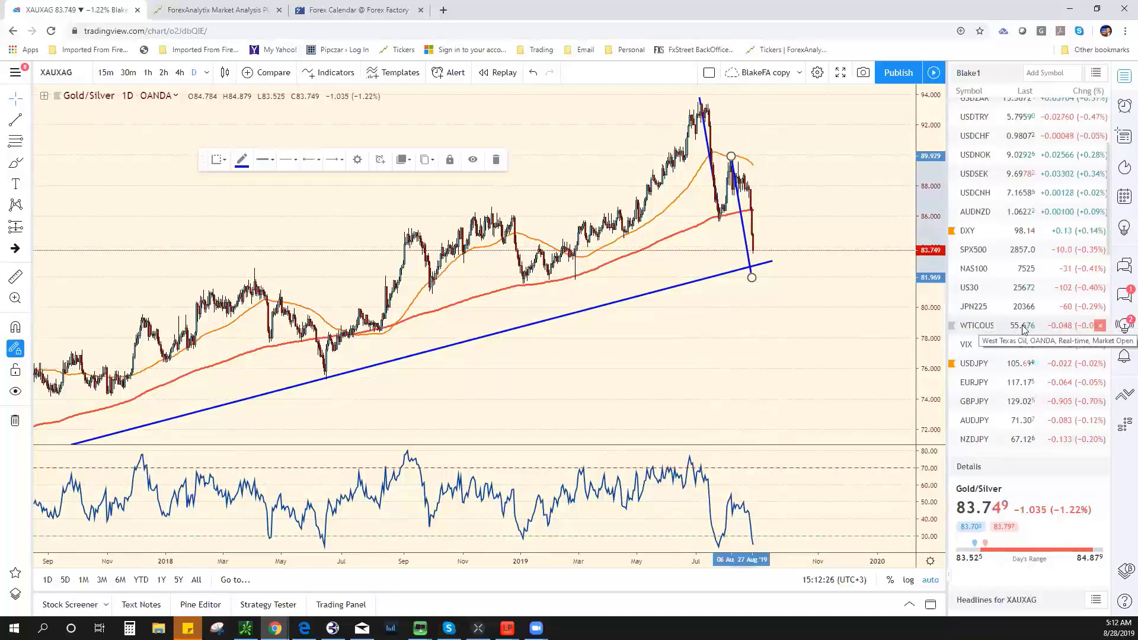
scroll(1038, 324, "up", 2)
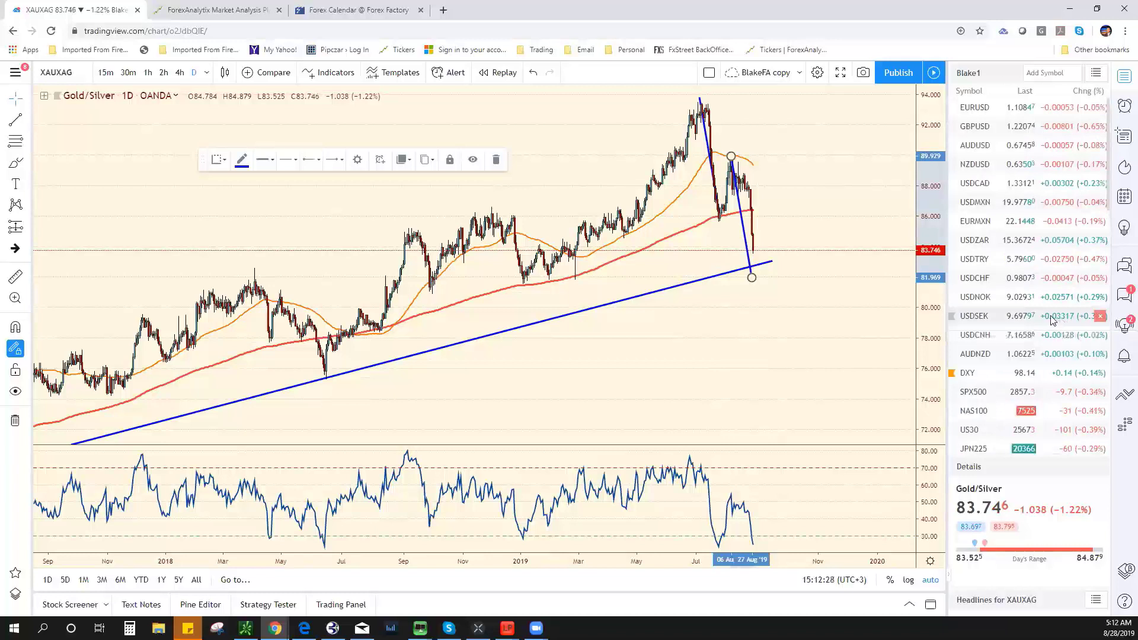
scroll(1051, 403, "down", 2)
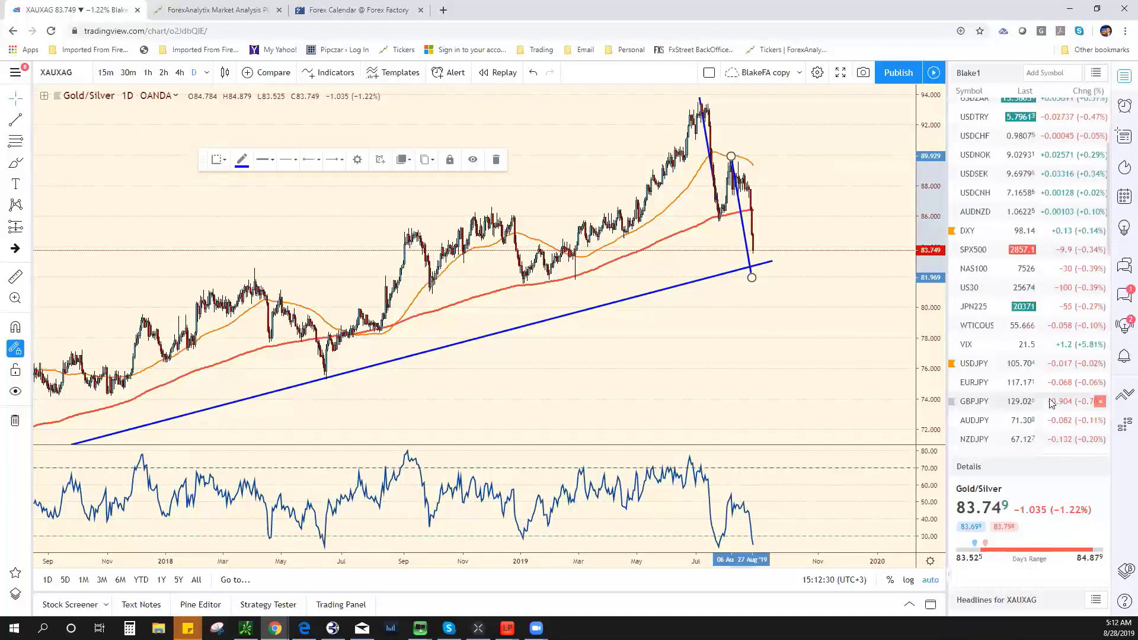
scroll(1051, 404, "down", 1)
Open EURJPY on hourly candles and draw a Fibonacci retracement from 116.565 to 118.196
left_click(1007, 358)
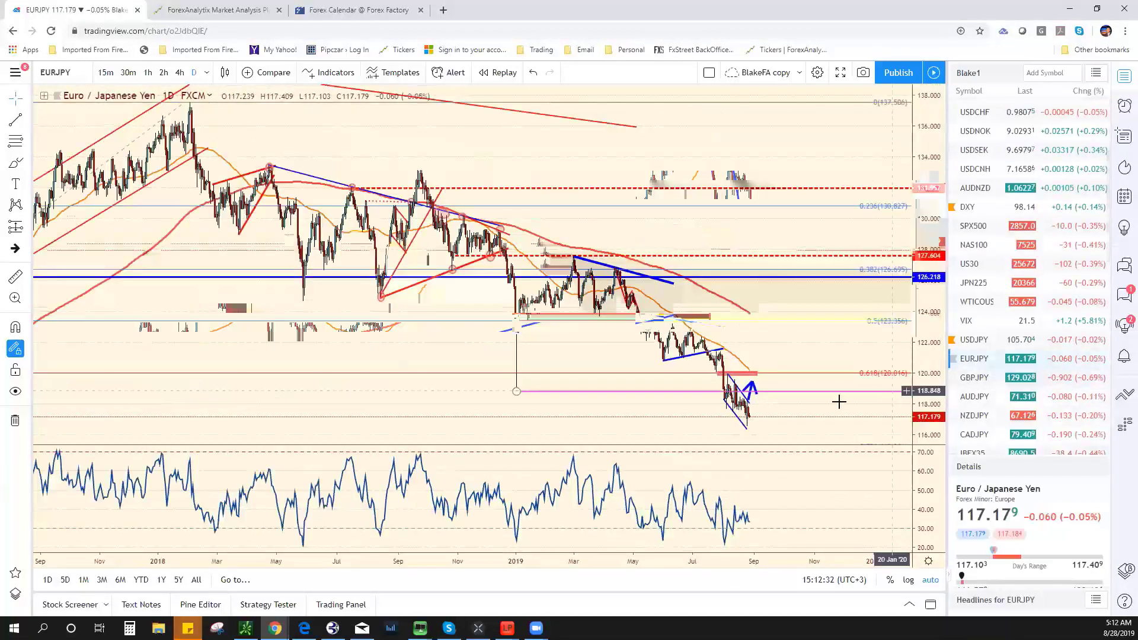
left_click(146, 76)
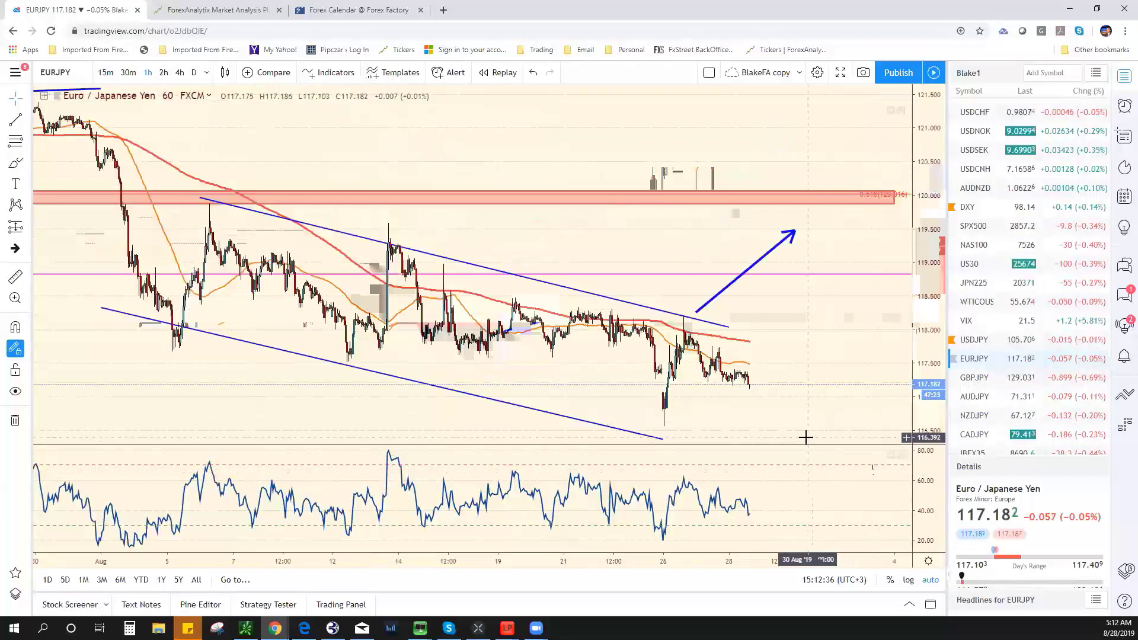
scroll(777, 425, "up", 3)
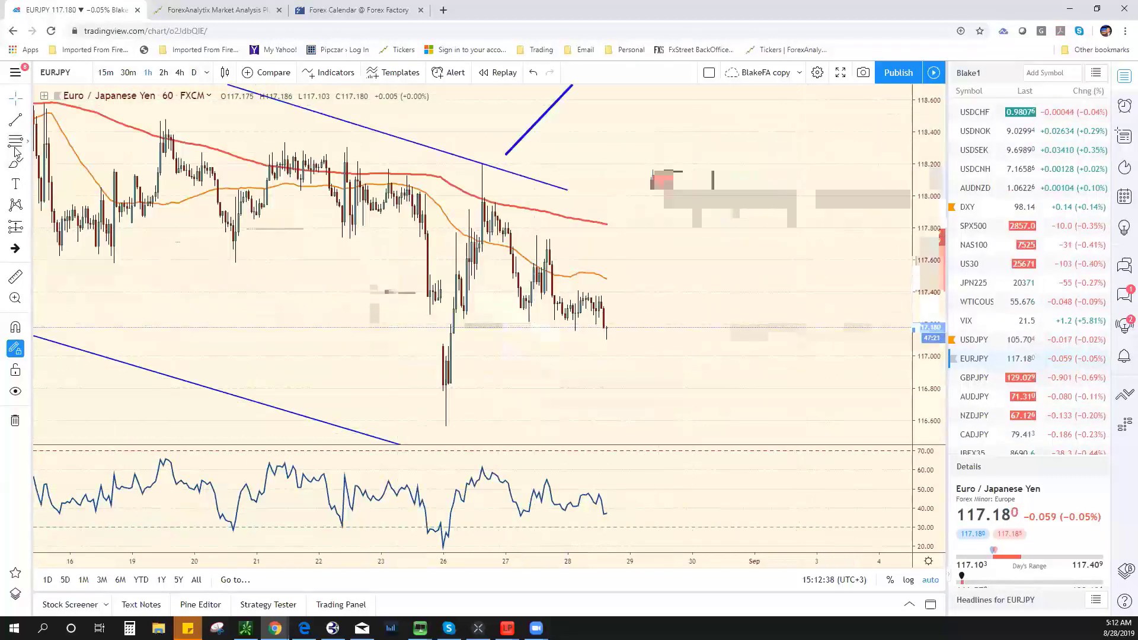
key("alt+j")
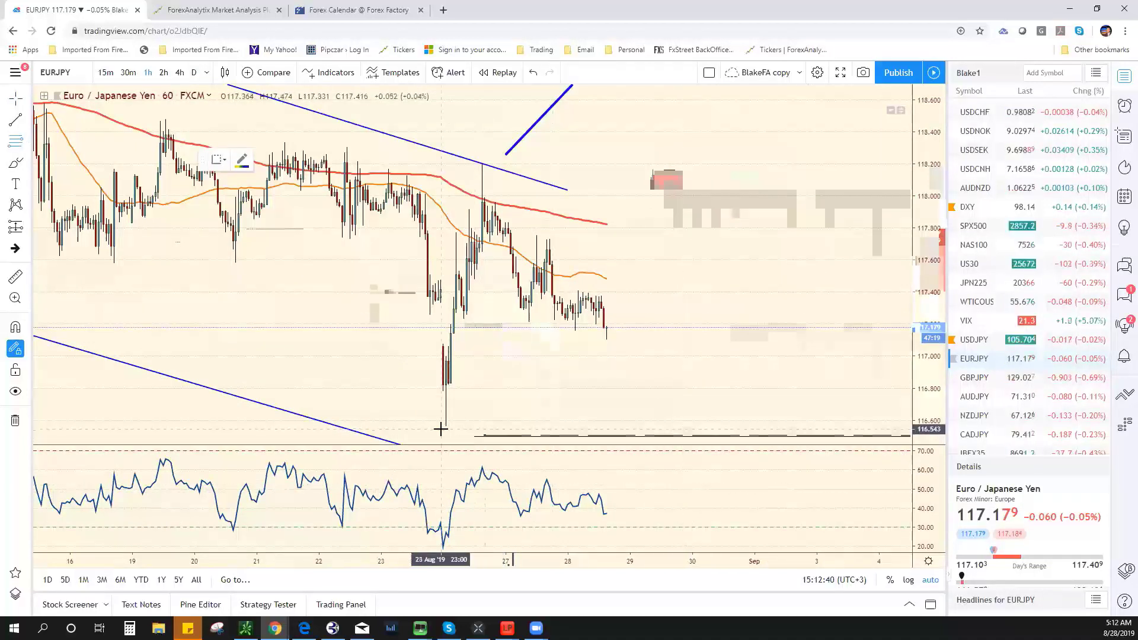
mouse_move(446, 426)
left_mouse_down()
mouse_move(482, 261)
mouse_move(482, 164)
left_mouse_up()
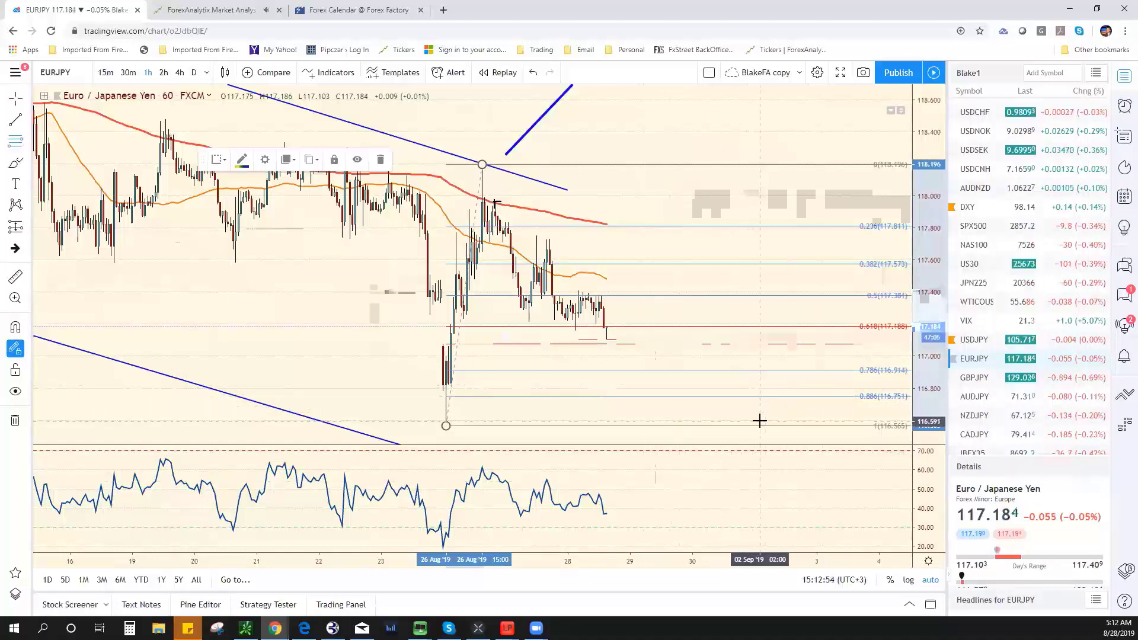
Shift the blue breakout arrow right, extend the upper channel line, and pan slightly
scroll(758, 421, "down", 5)
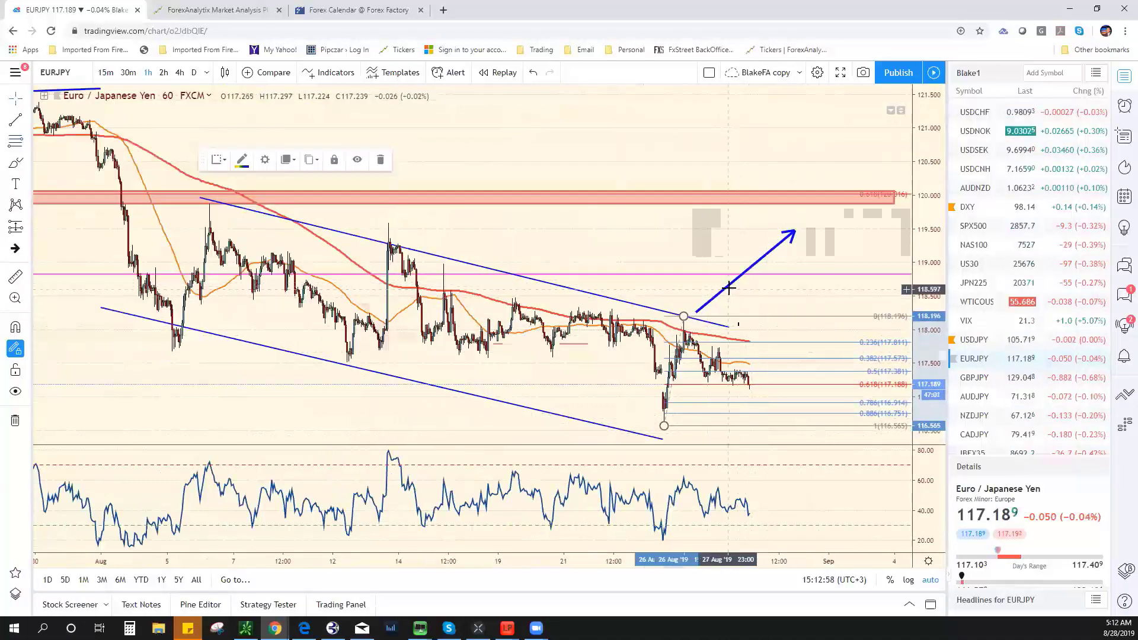
left_click_drag(728, 287, 756, 293)
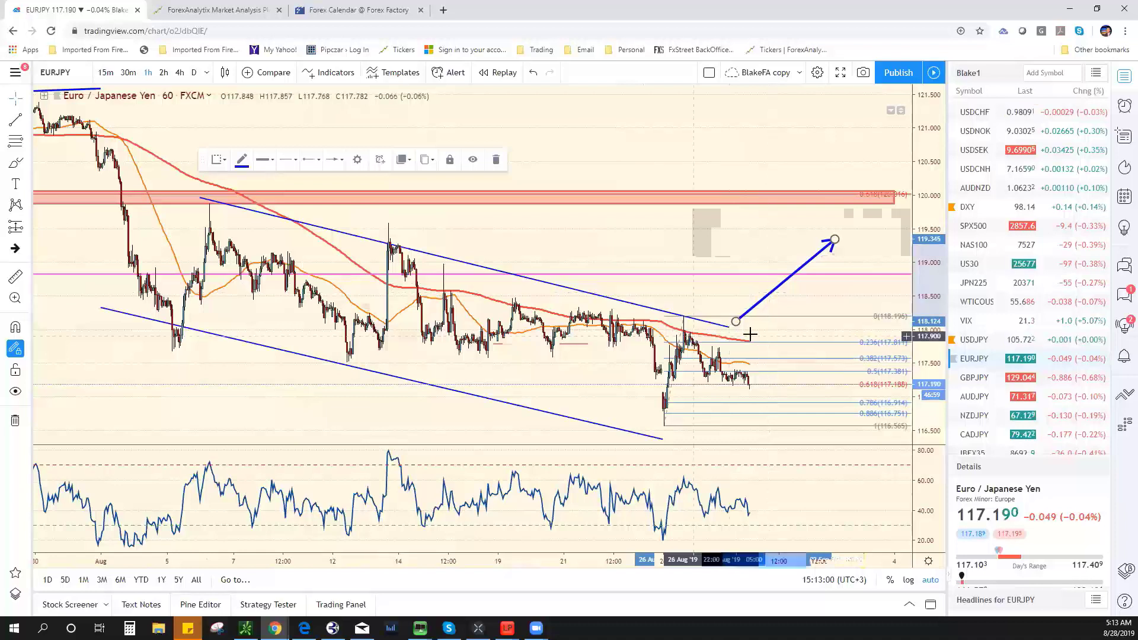
left_click_drag(730, 326, 769, 330)
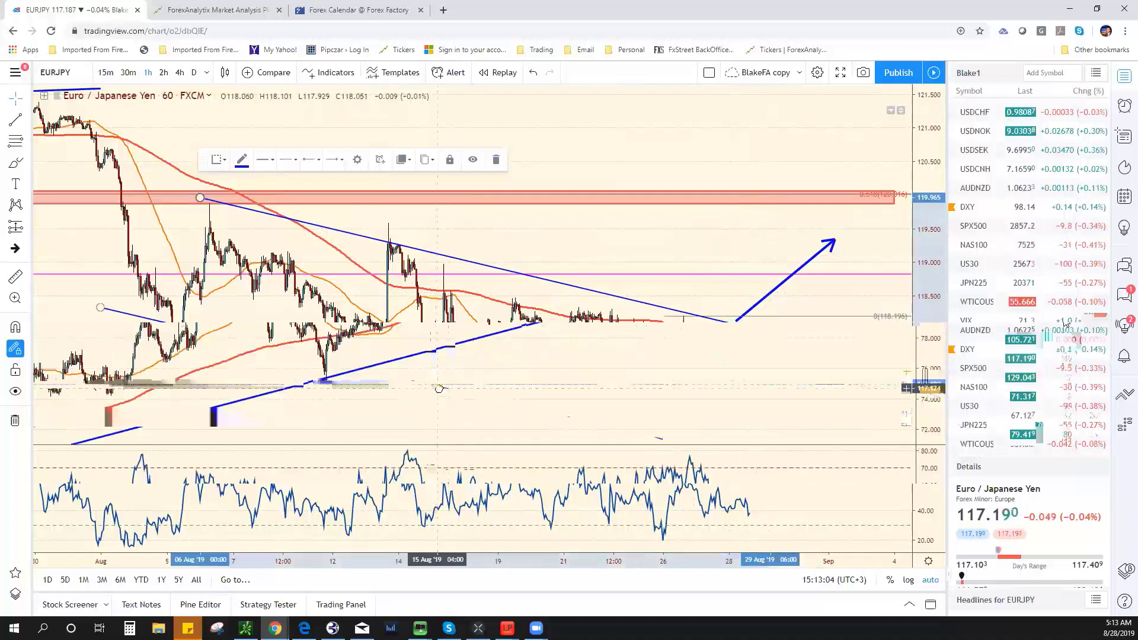
left_click_drag(442, 390, 514, 406)
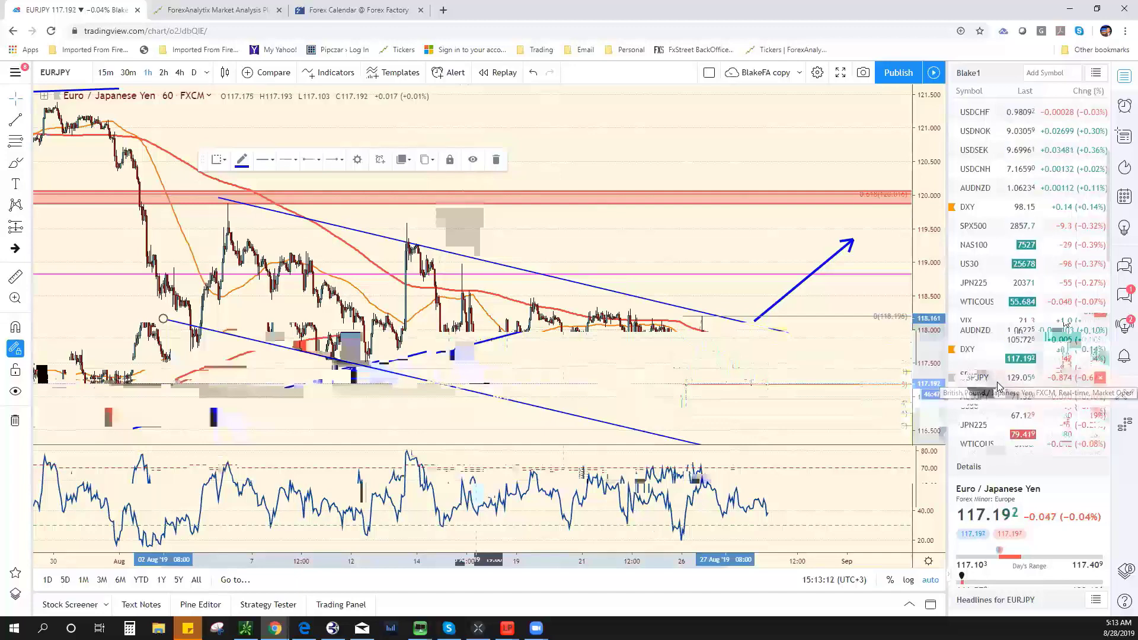
Open GBPJPY from the watchlist and zoom to show the early July to late August decline
left_click(997, 386)
scroll(813, 305, "down", 5)
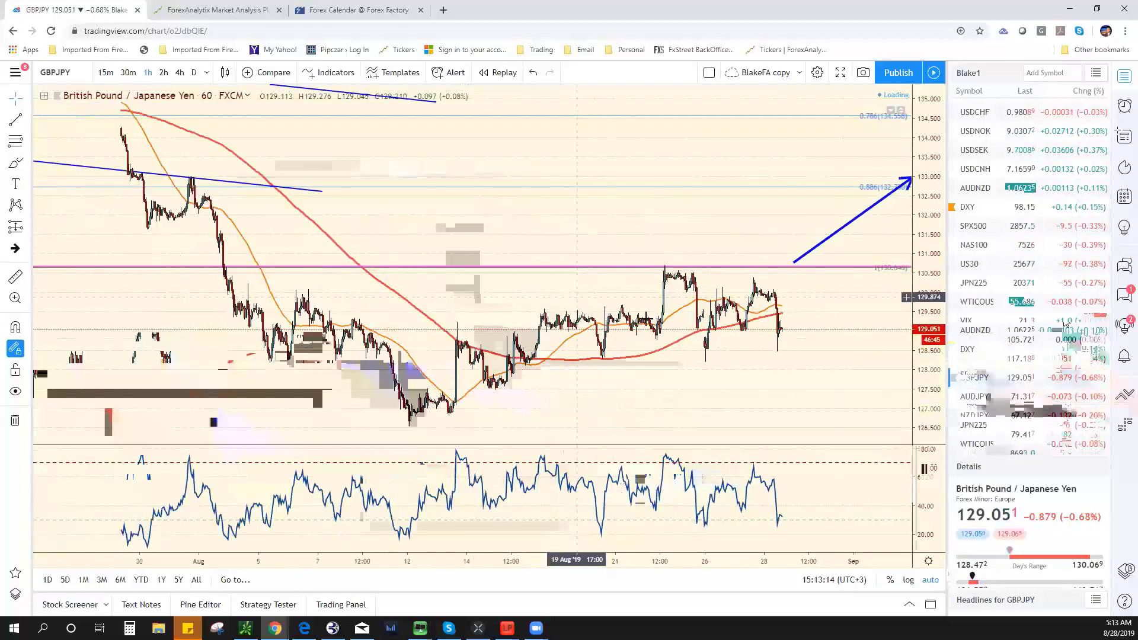
scroll(812, 305, "up", 3)
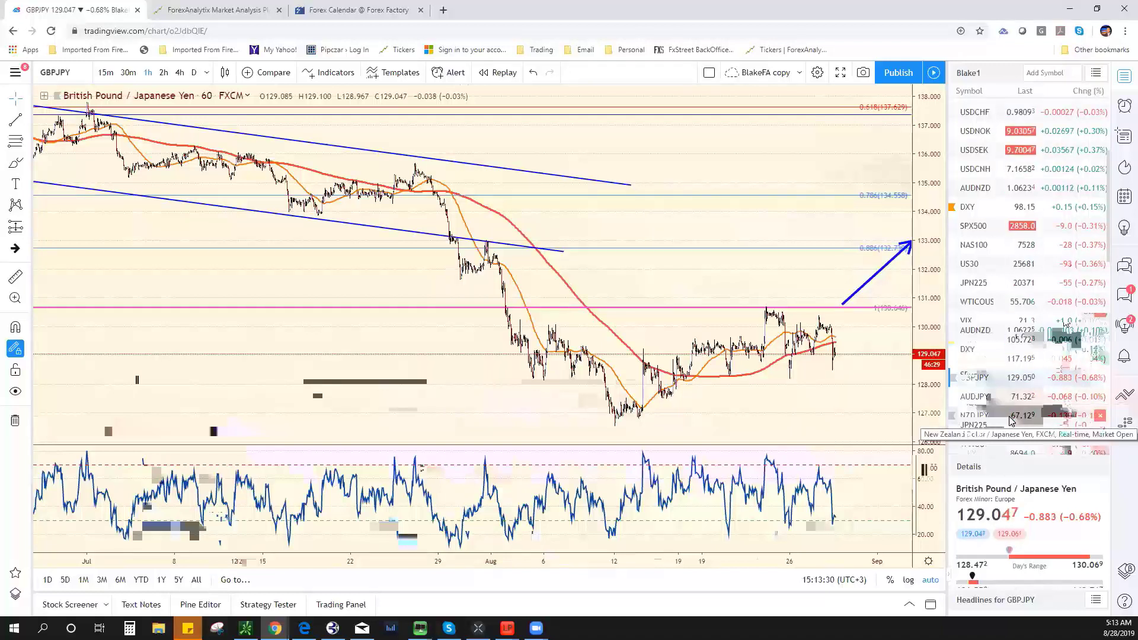
Browse the AUDJPY, NZDJPY and CADJPY charts, then return to AUDJPY
left_click(1005, 404)
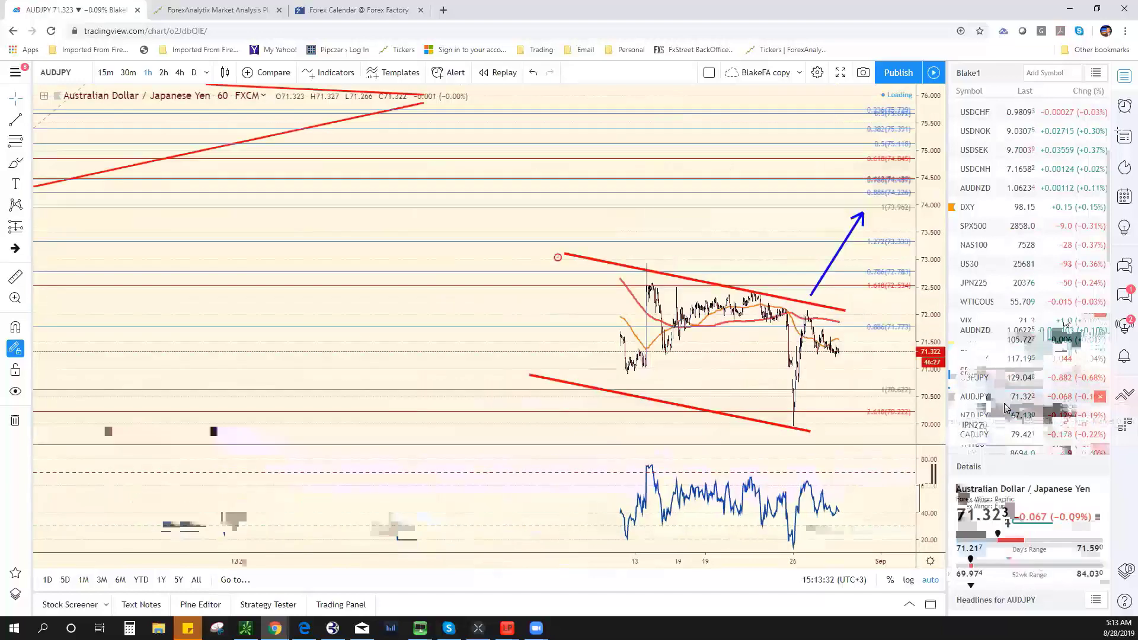
scroll(836, 406, "up", 3)
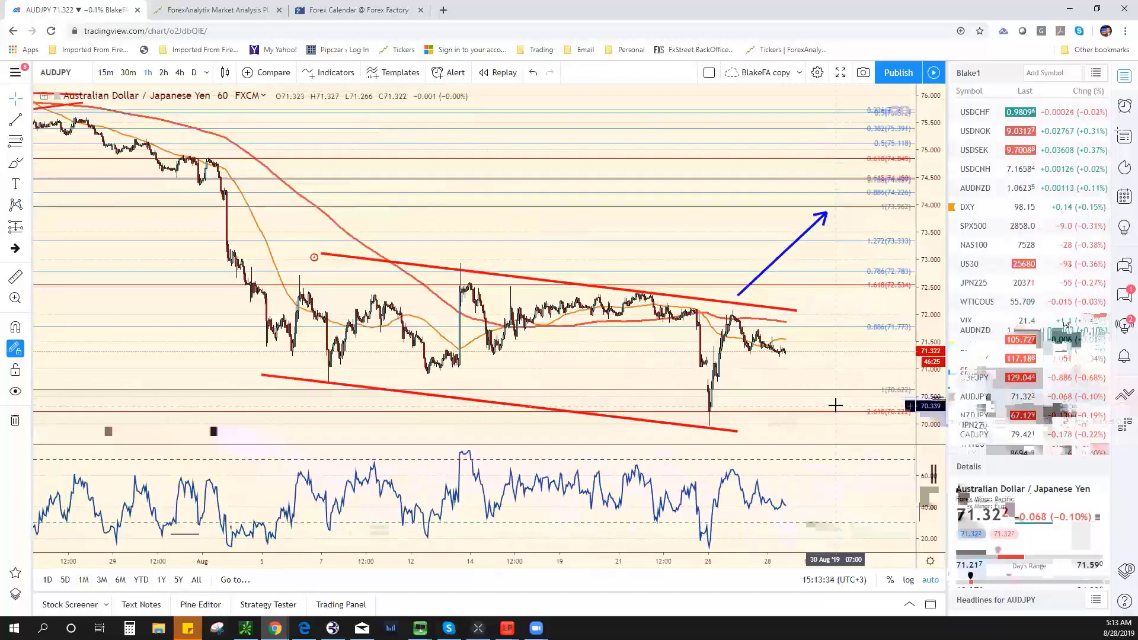
left_click(996, 418)
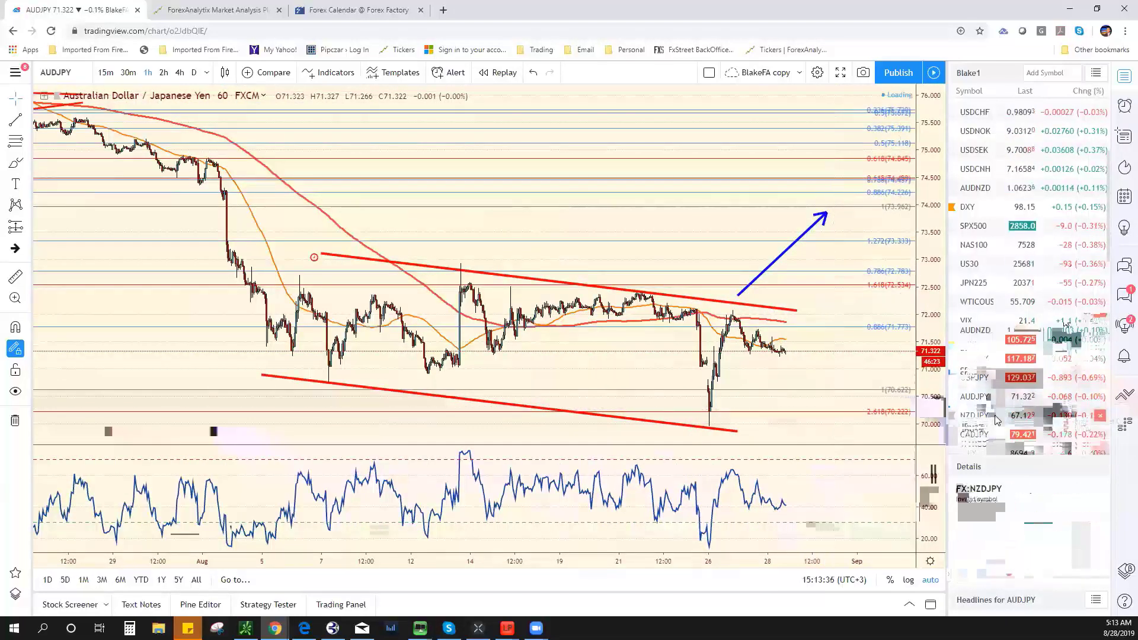
left_click(987, 435)
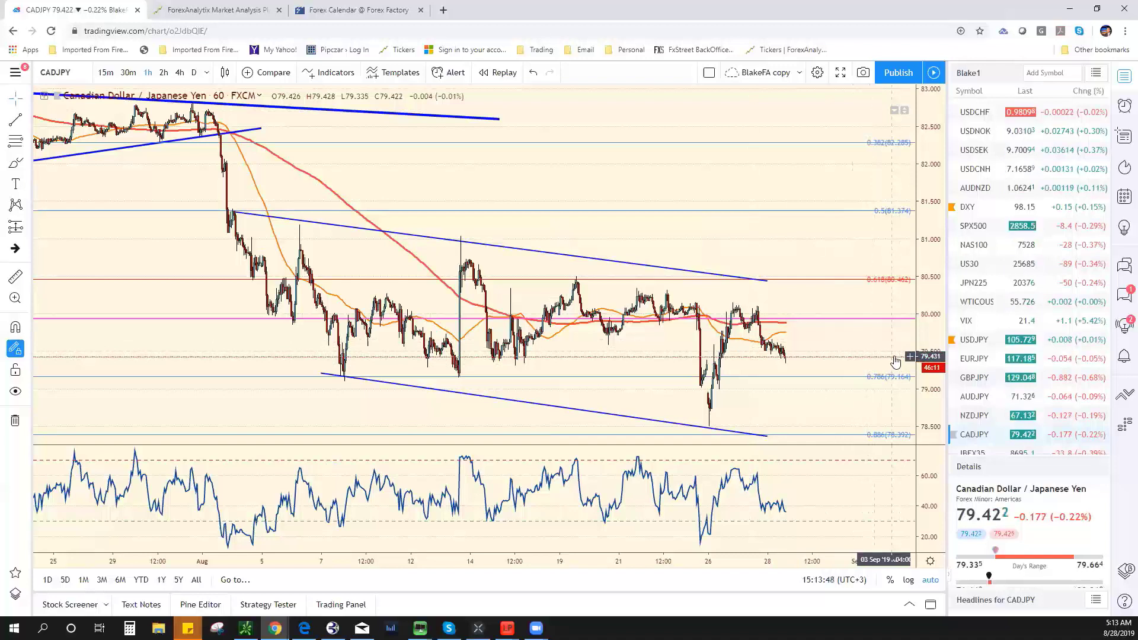
left_click(1030, 405)
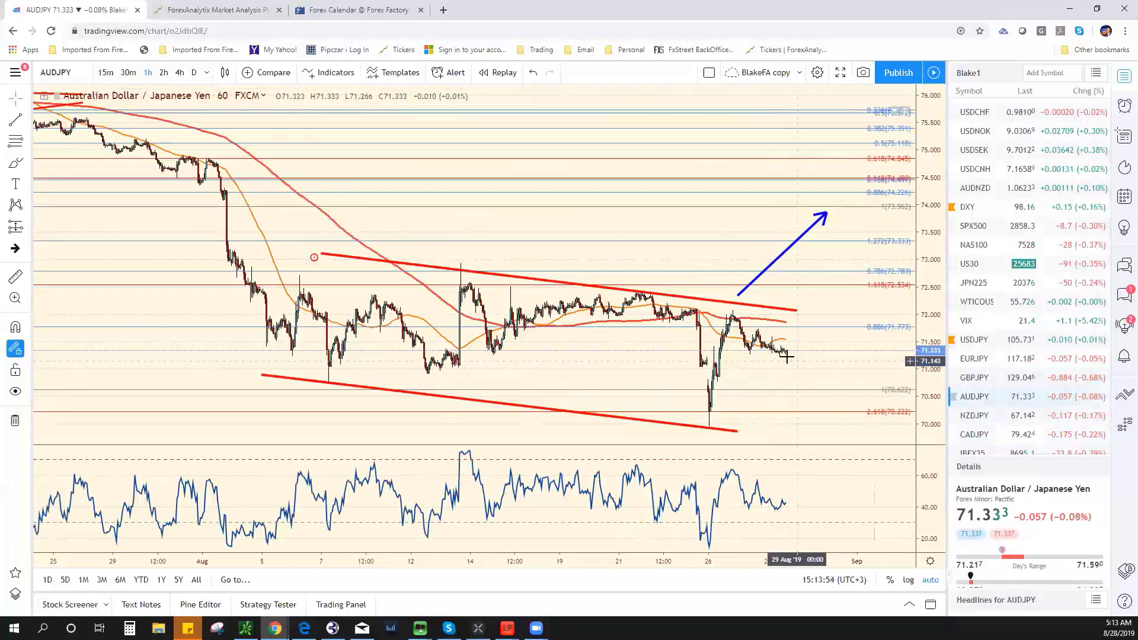
Draw two blue downward trend lines on AUDJPY from the 26 Aug high to the latest candles
scroll(670, 368, "up", 3)
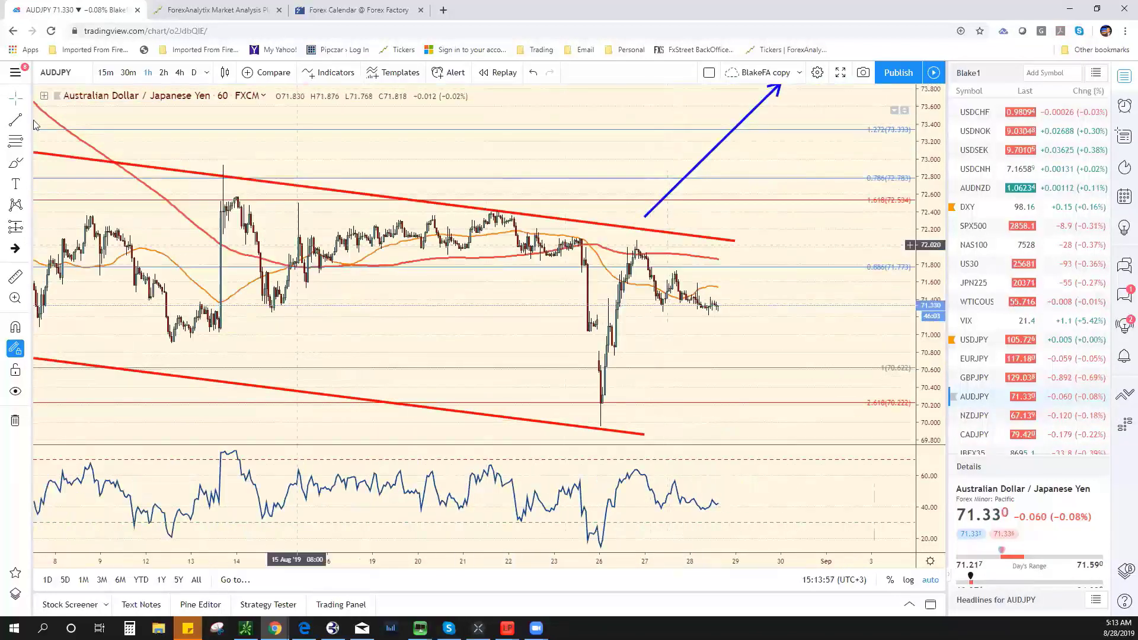
left_click(15, 120)
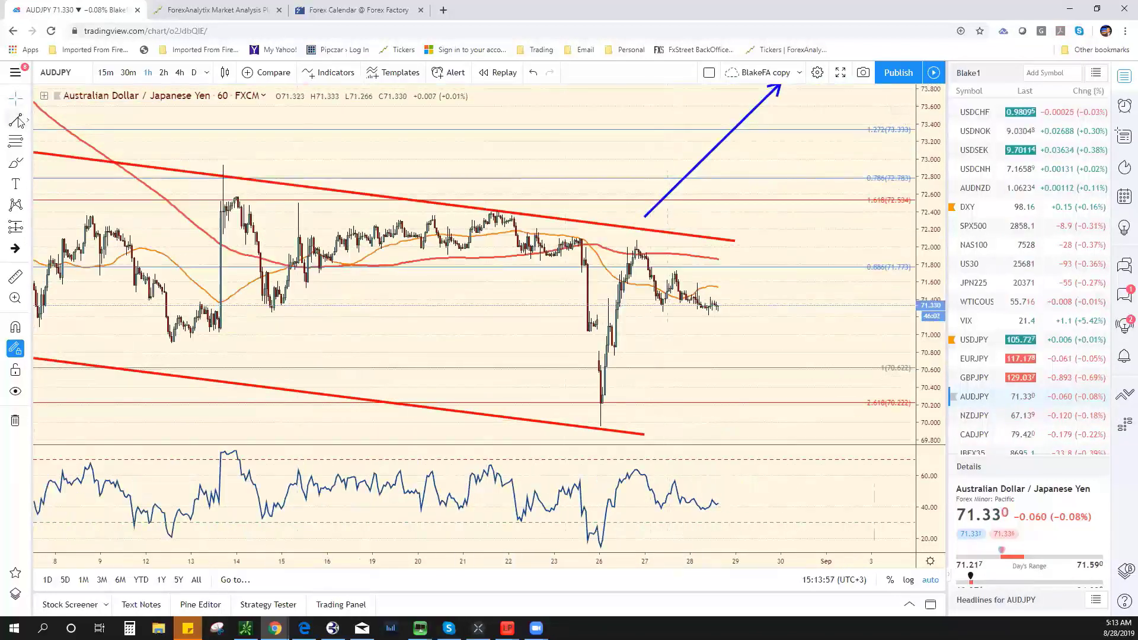
left_click(635, 240)
left_click(735, 306)
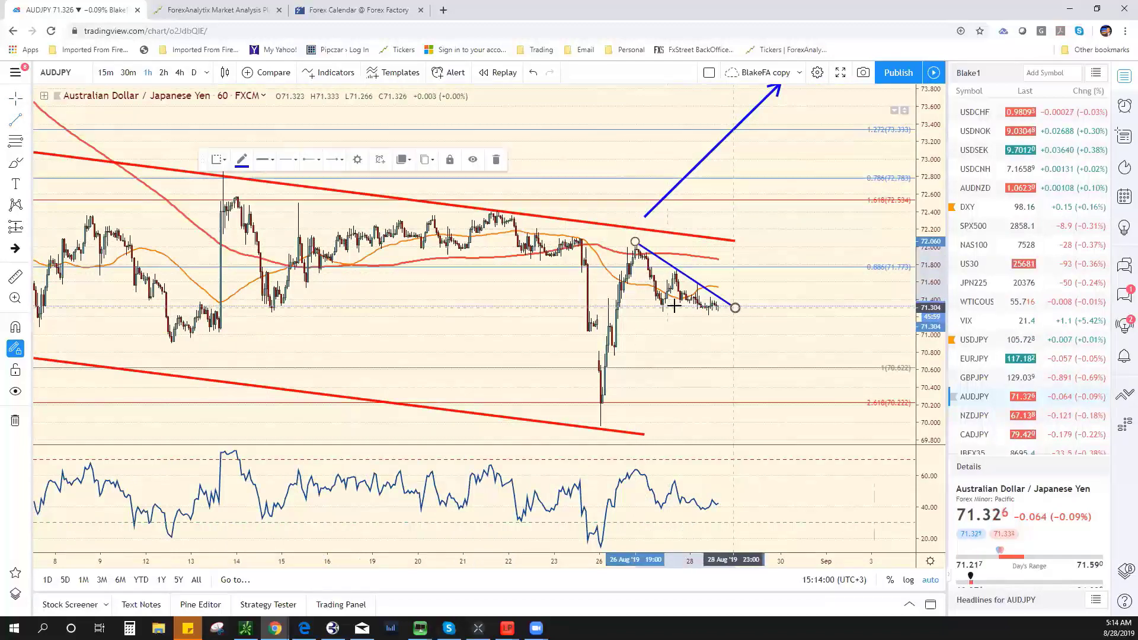
left_click(644, 308)
left_click(732, 316)
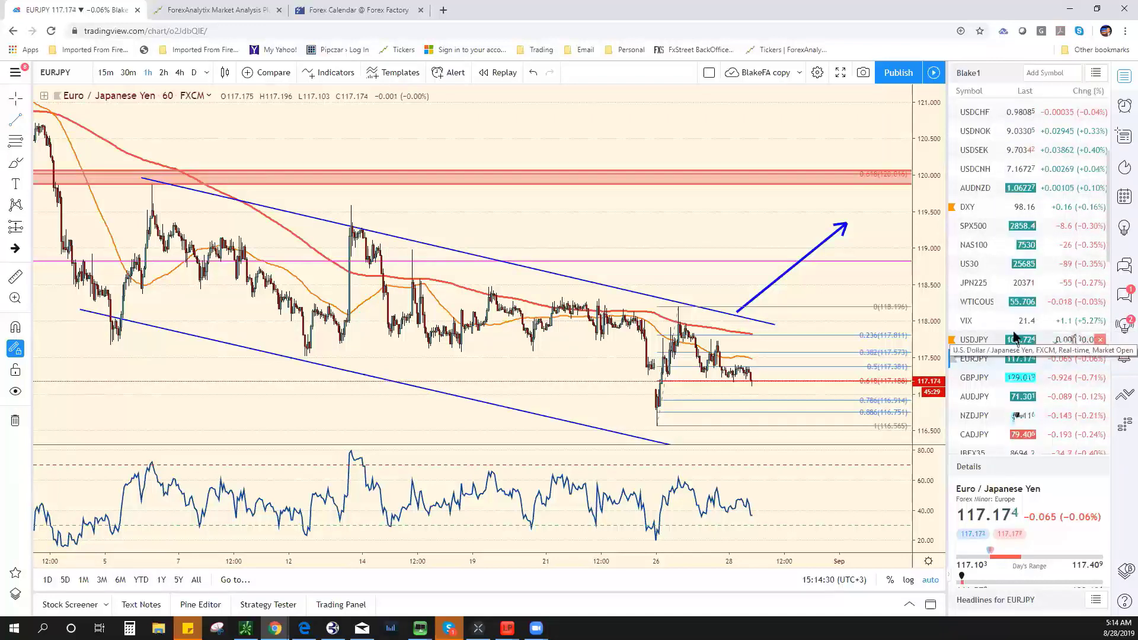
Open the ZN1! 10 Year T-Note Futures chart from lower in the watchlist
scroll(1015, 338, "down", 3)
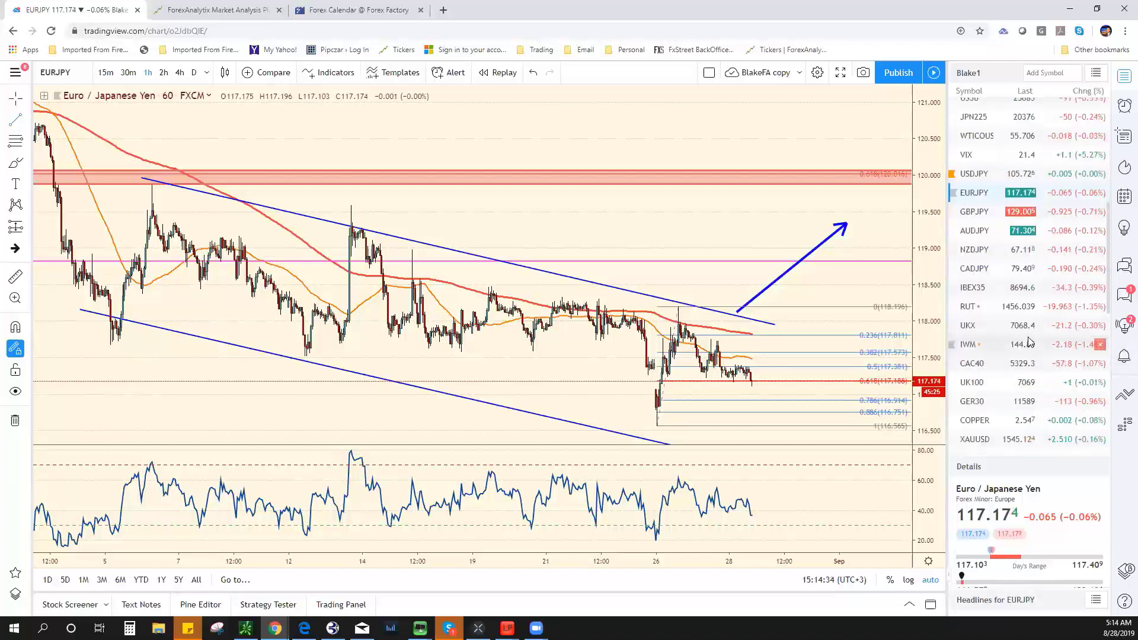
scroll(1030, 342, "down", 2)
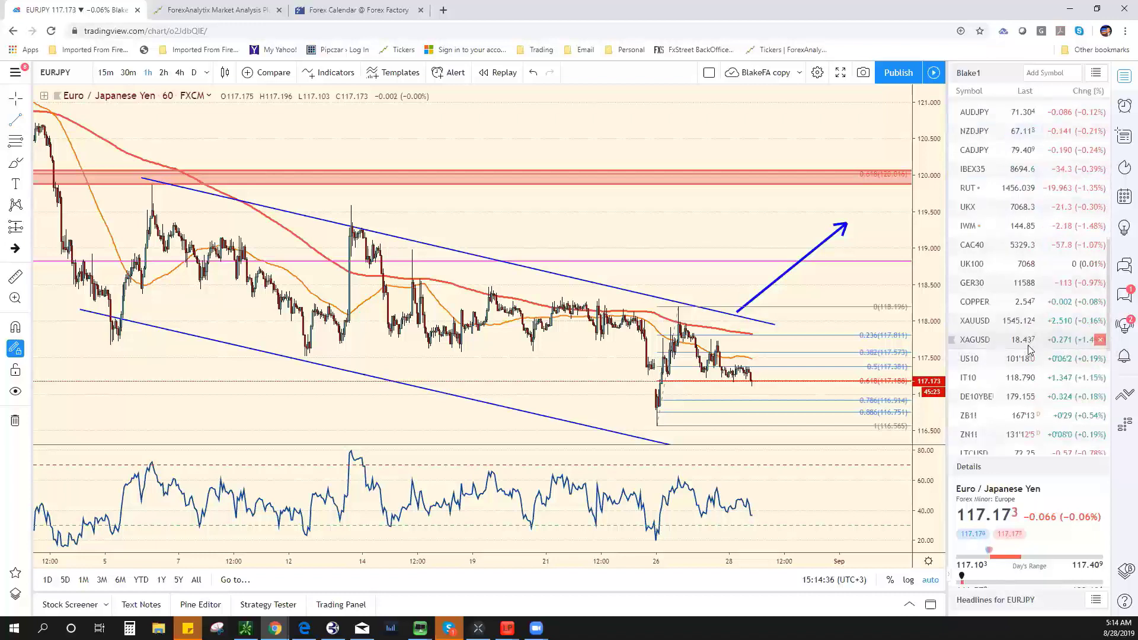
left_click(1016, 432)
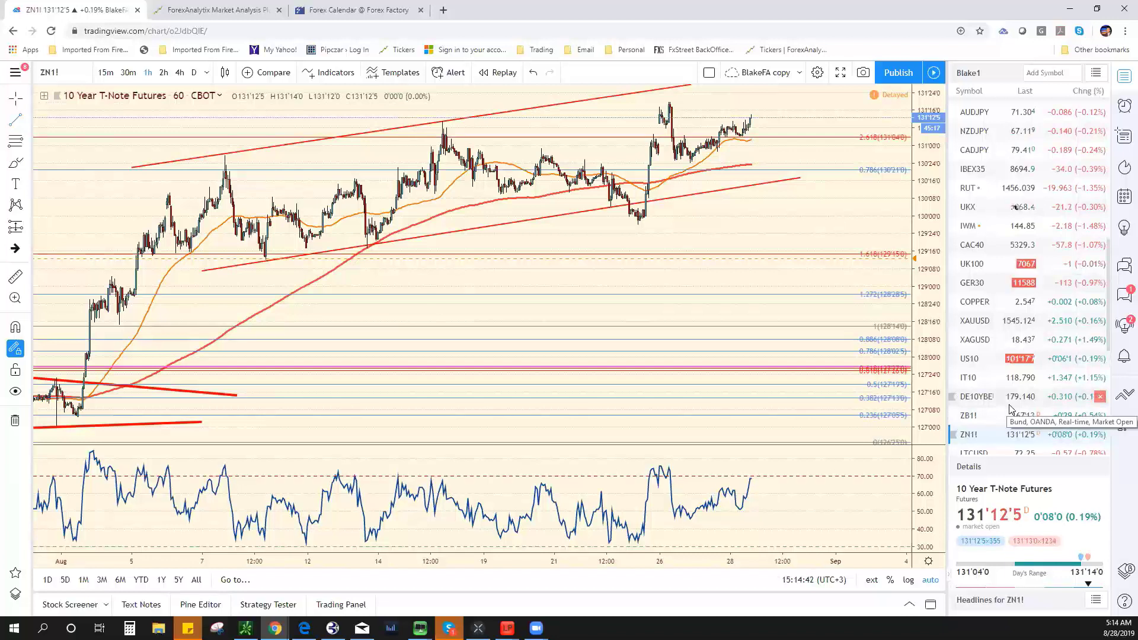
Open the US 10-year government bond yield chart from the watchlist
scroll(1014, 409, "down", 6)
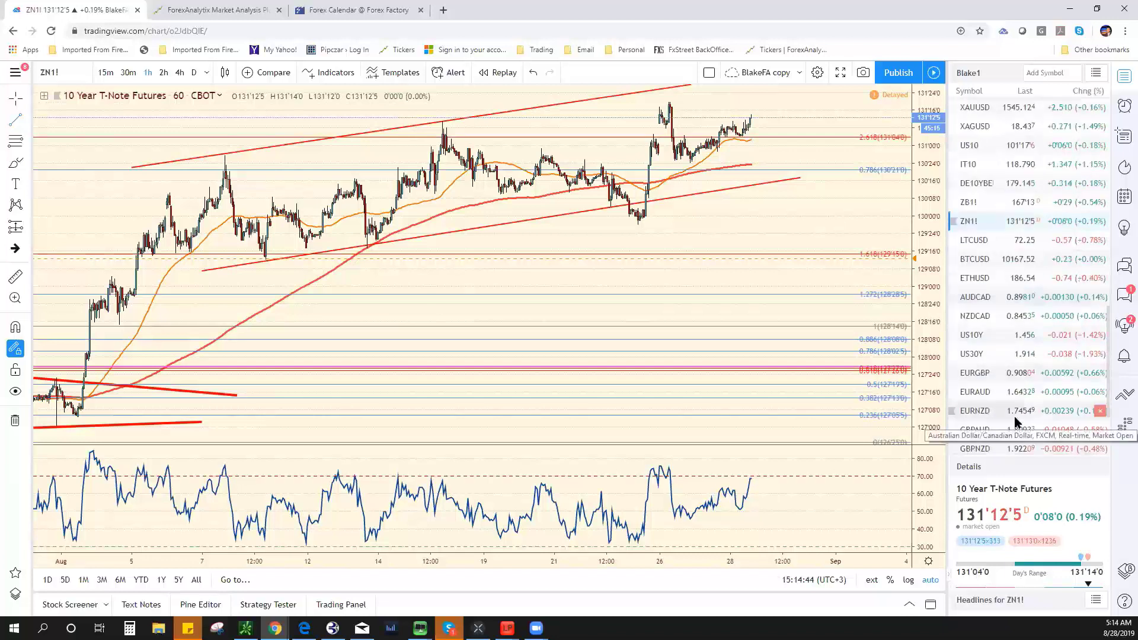
scroll(1015, 415, "up", 6)
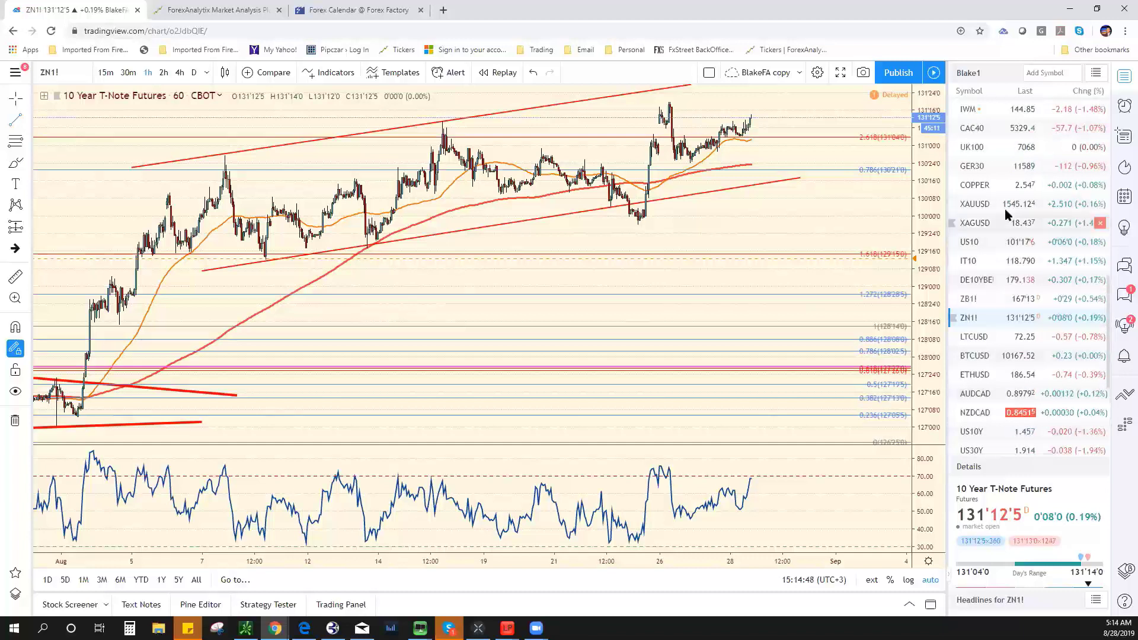
scroll(1006, 212, "up", 2)
scroll(1005, 210, "down", 5)
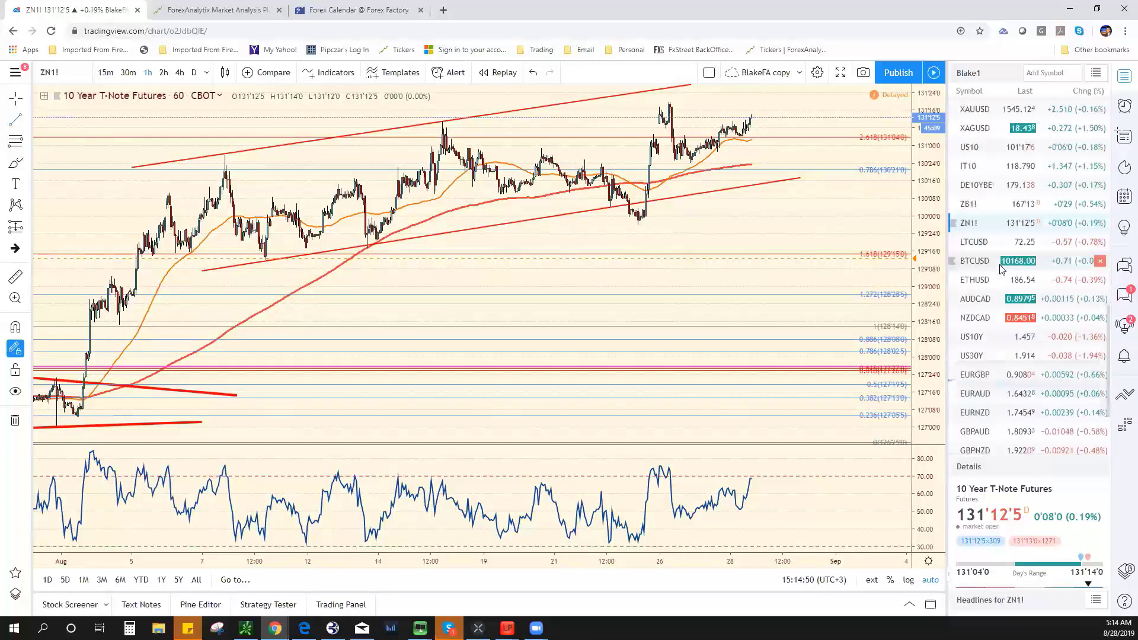
left_click(999, 290)
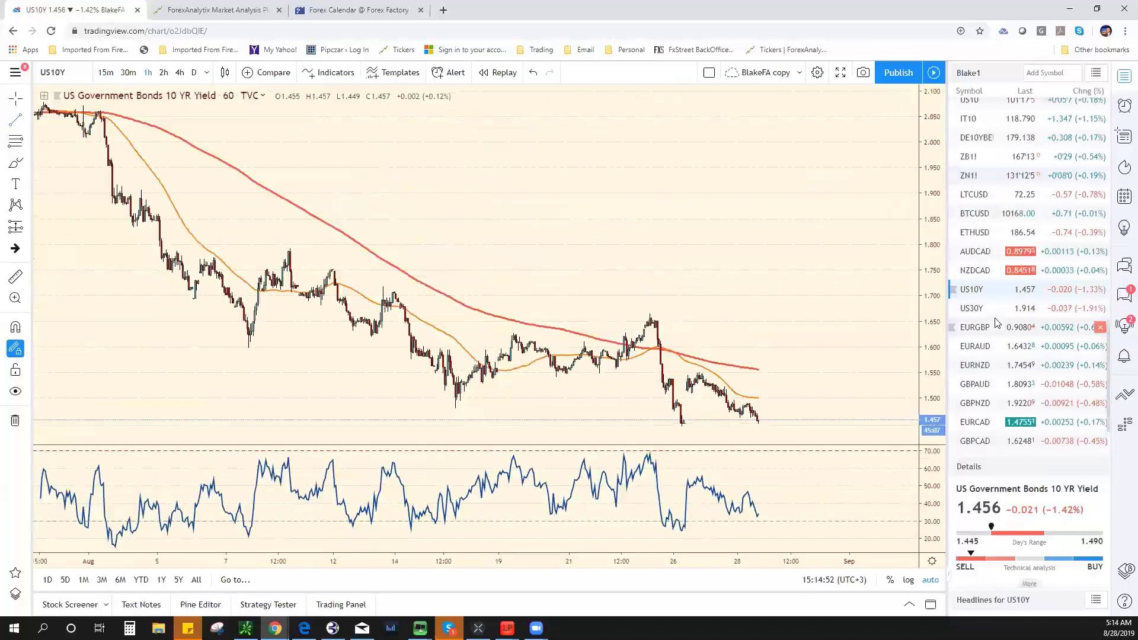
Switch to the hourly US 30-year yield chart, at 1.914, down 1.89%
left_click(1001, 309)
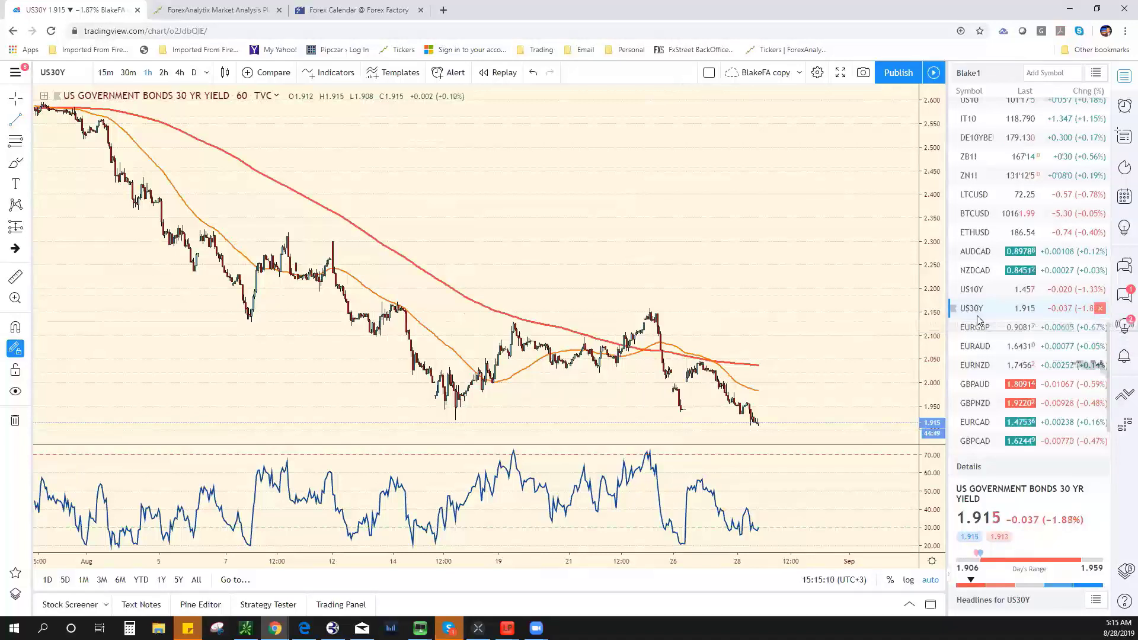
scroll(998, 314, "up", 3)
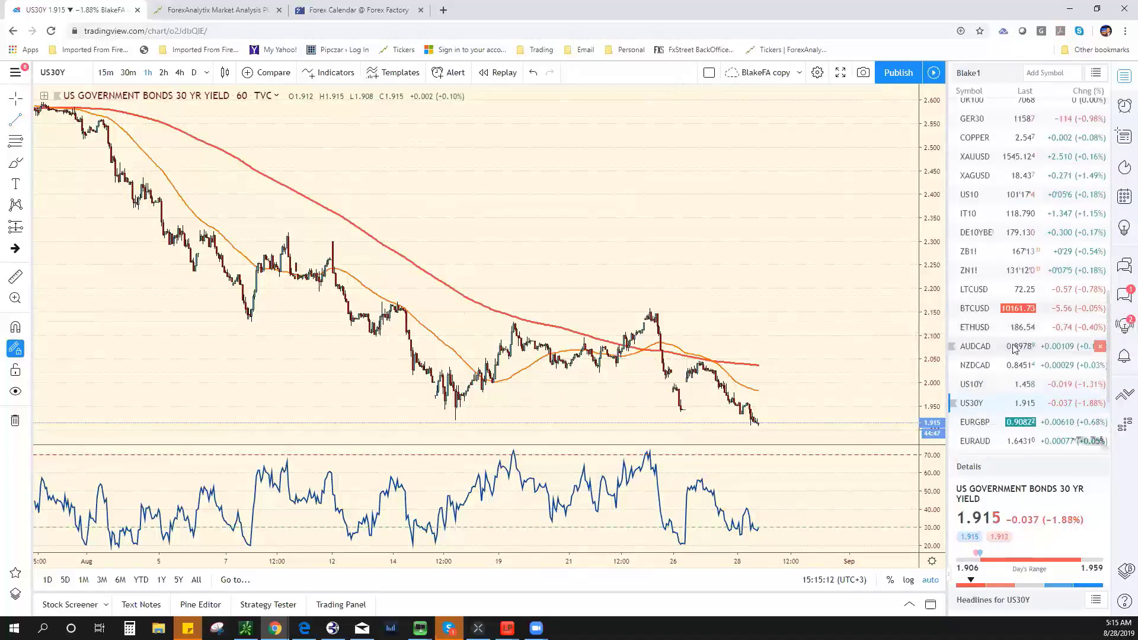
scroll(1015, 349, "up", 9)
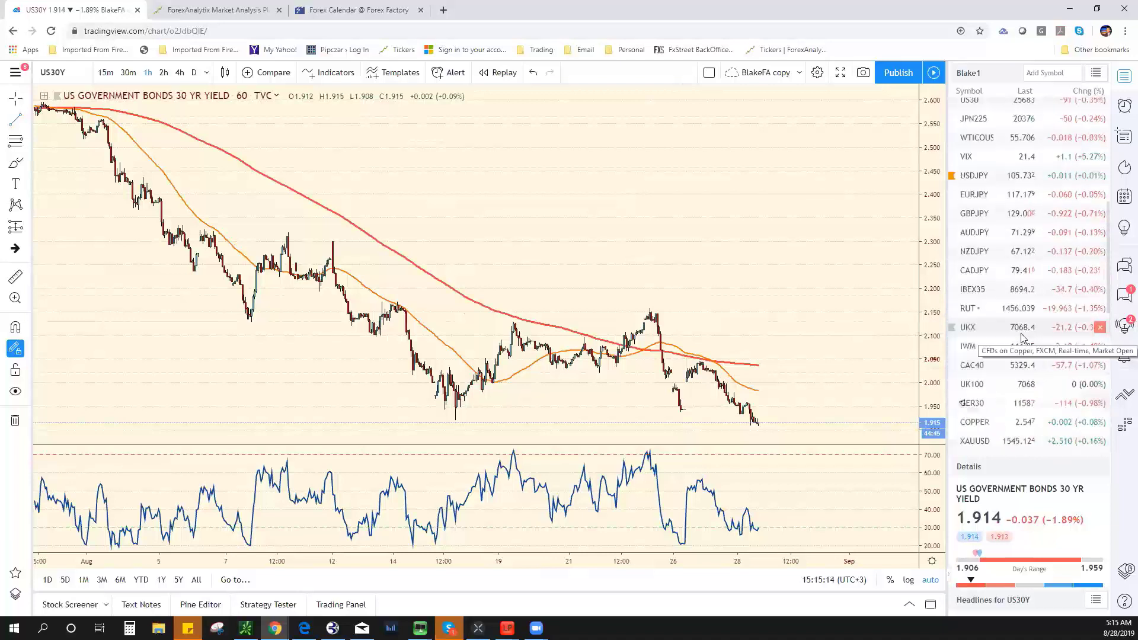
scroll(1022, 337, "up", 5)
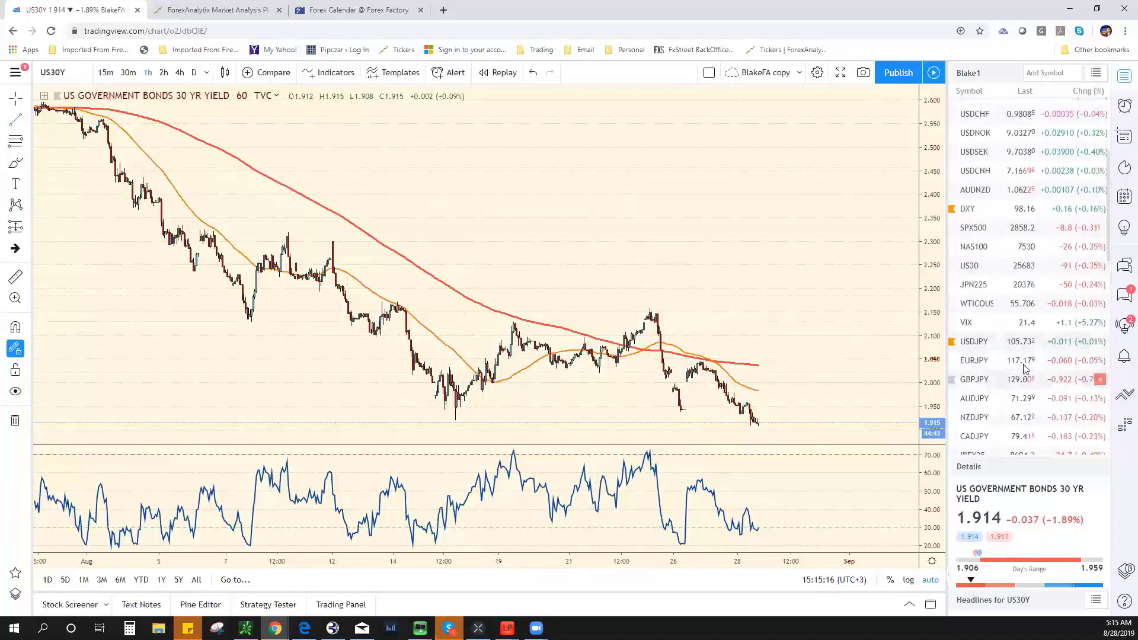
scroll(1024, 367, "down", 7)
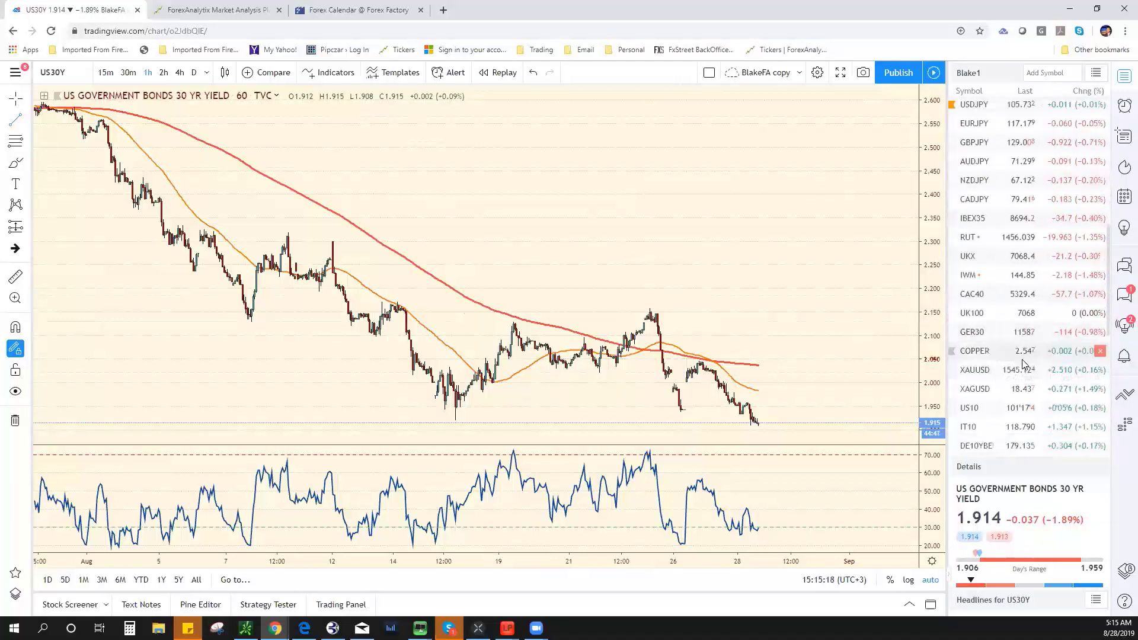
scroll(1019, 347, "down", 5)
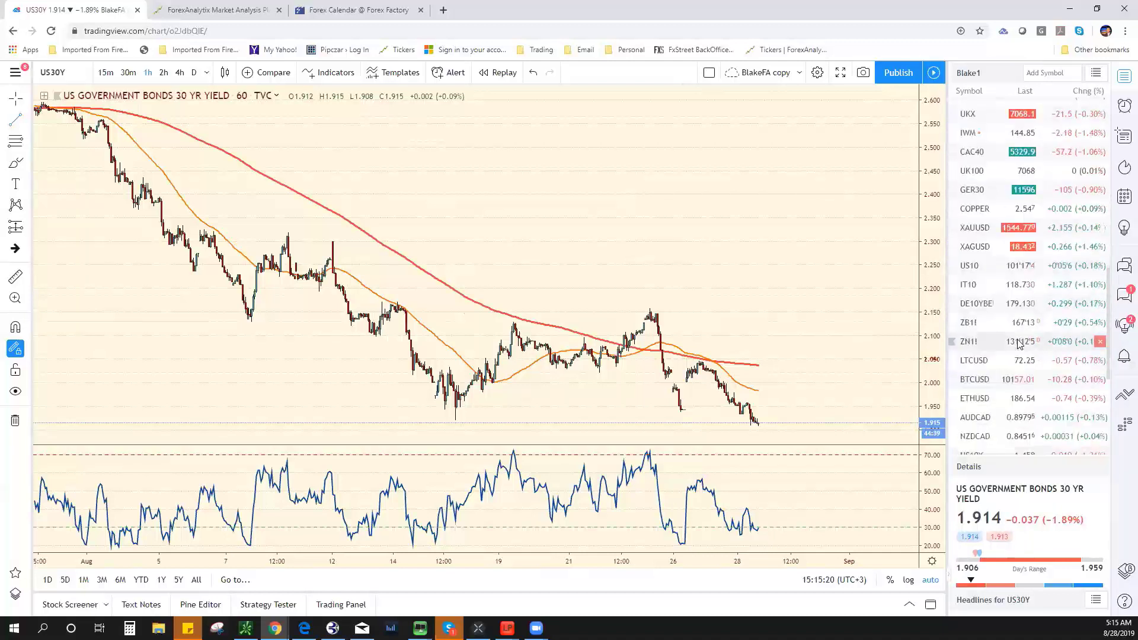
left_click(1015, 324)
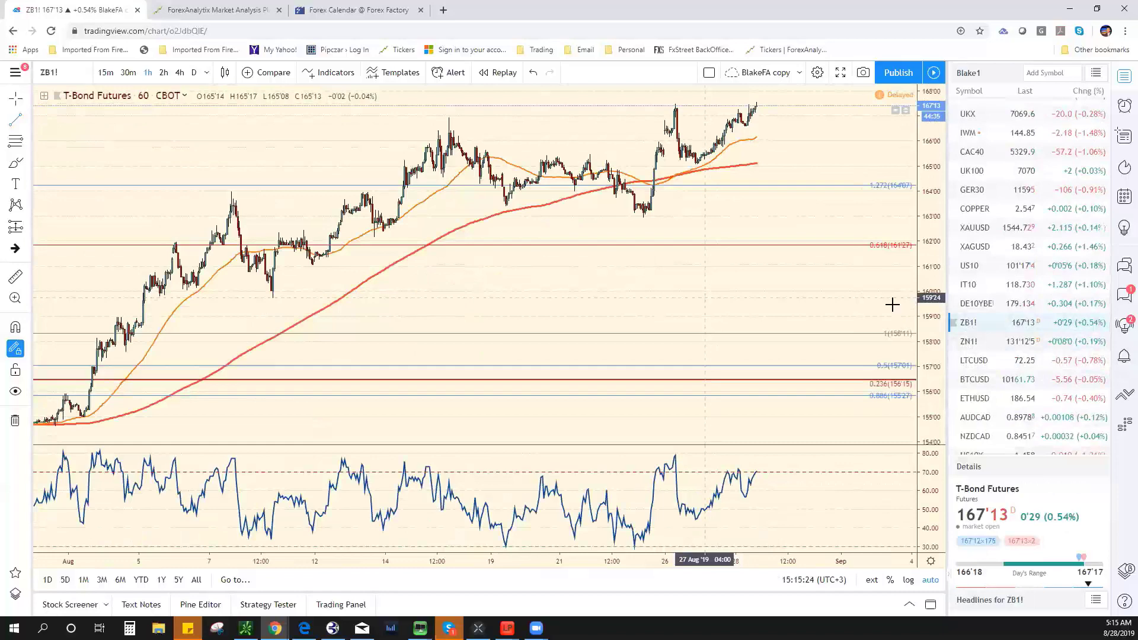
left_click(1002, 342)
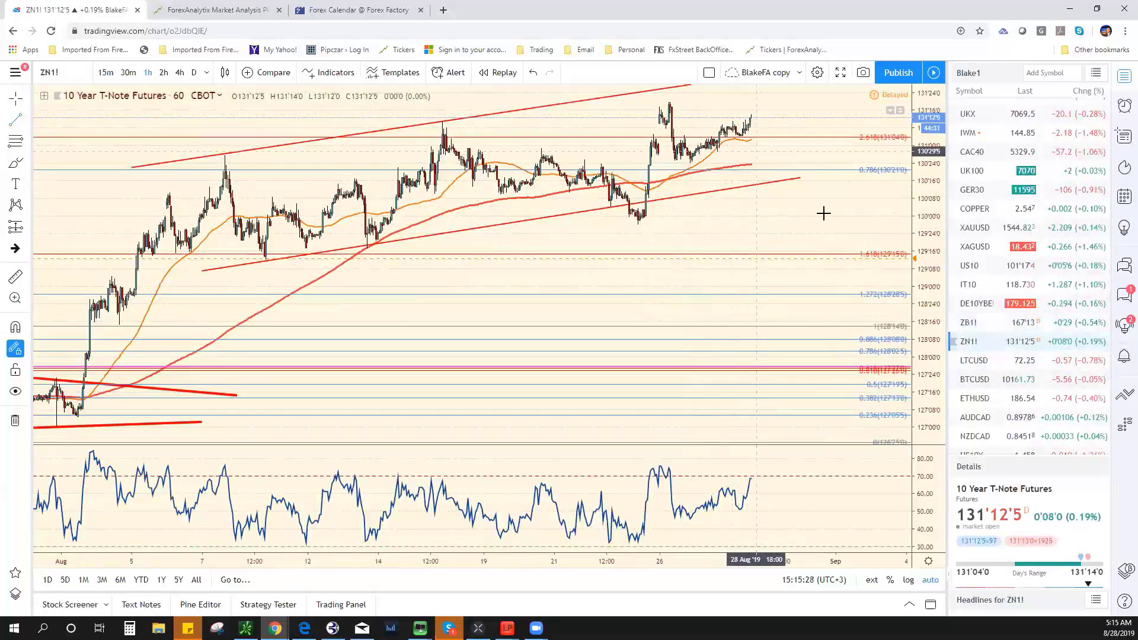
left_click(1006, 304)
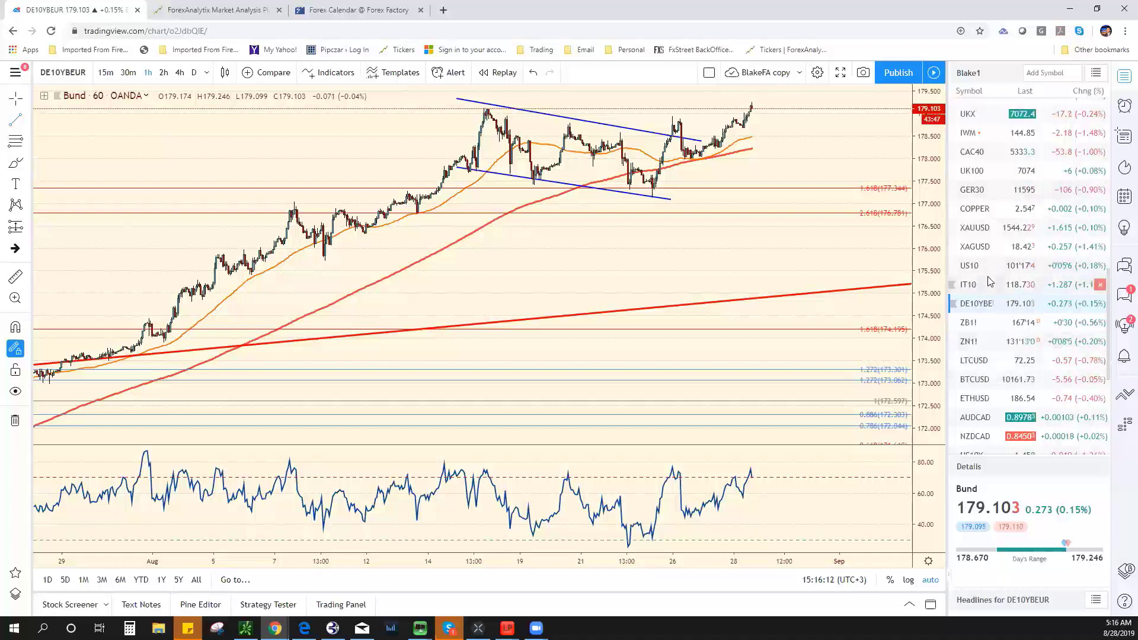
scroll(1008, 238, "up", 10)
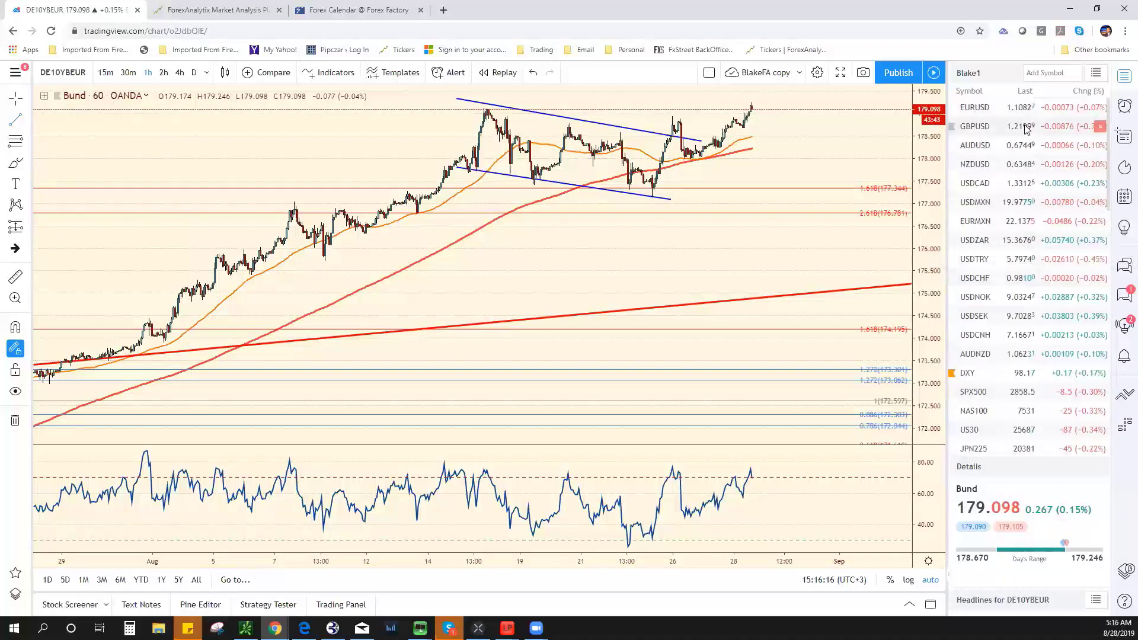
Load GBPUSD and compare its daily and hourly timeframes
left_click(975, 126)
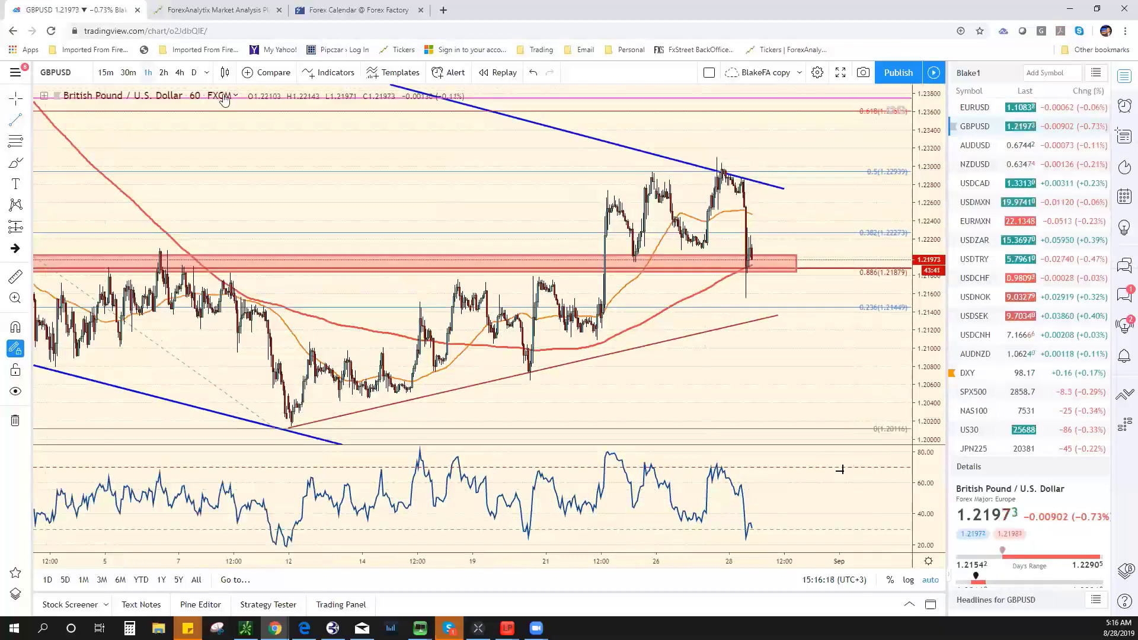
left_click(194, 73)
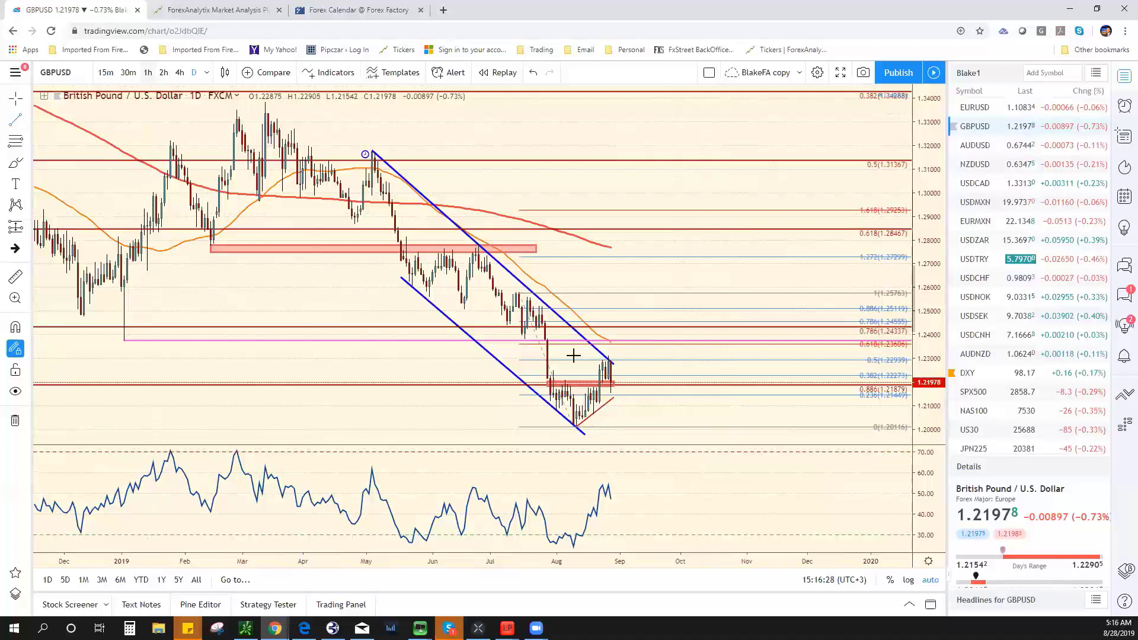
left_click(148, 72)
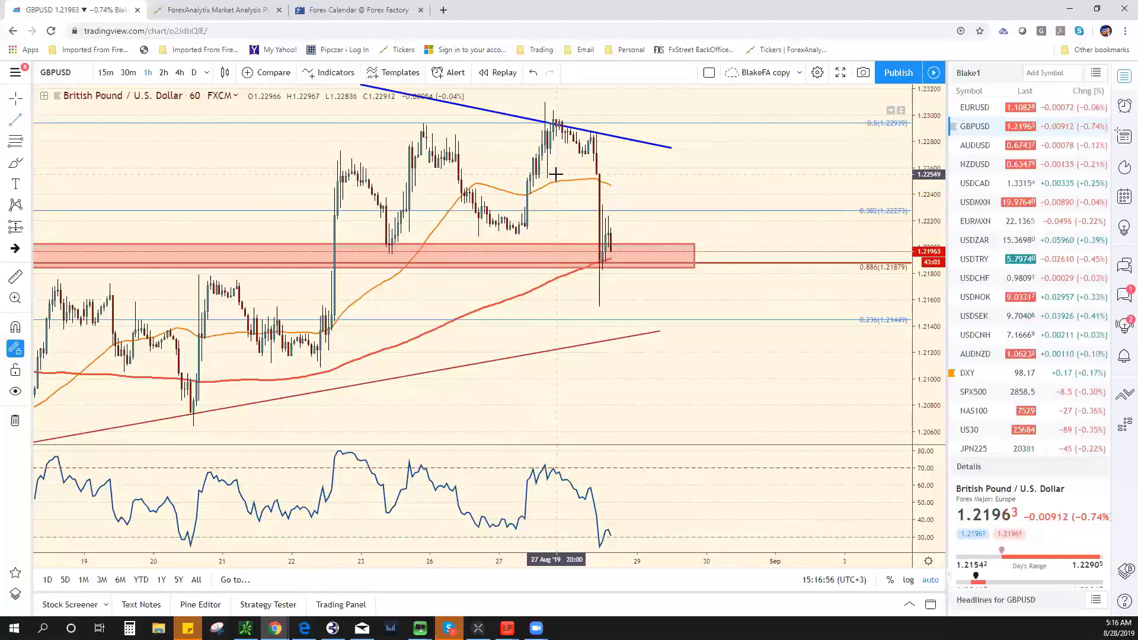
Put GBPUSD back on 1D bars, pan to earlier history, then go to ForexAnalytix
scroll(333, 96, "down", 3)
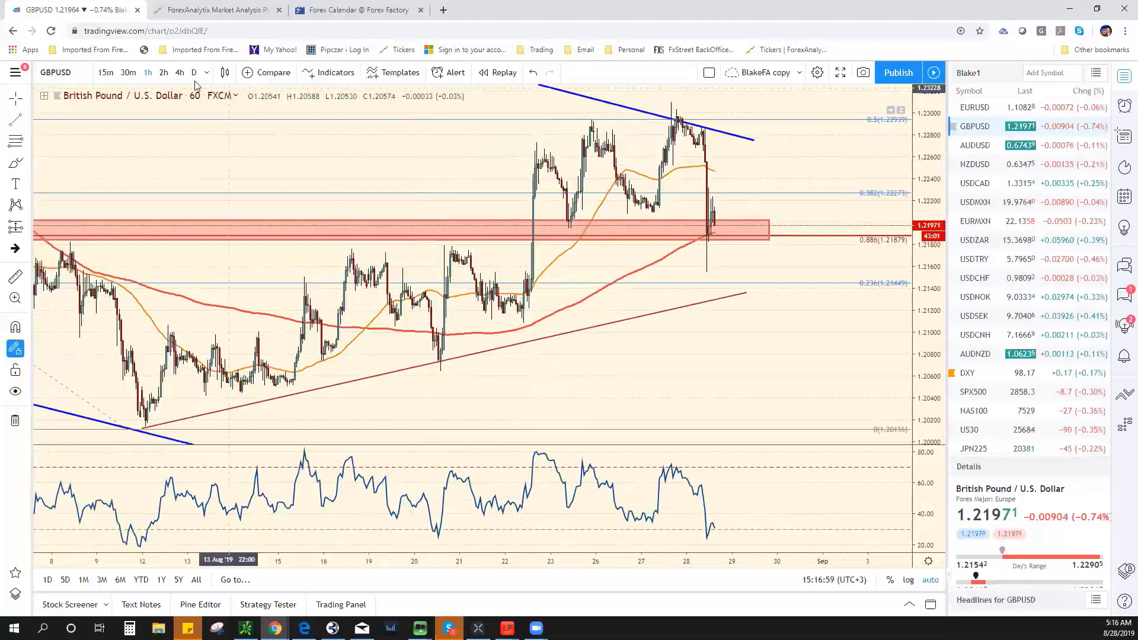
type("1D")
key("Return")
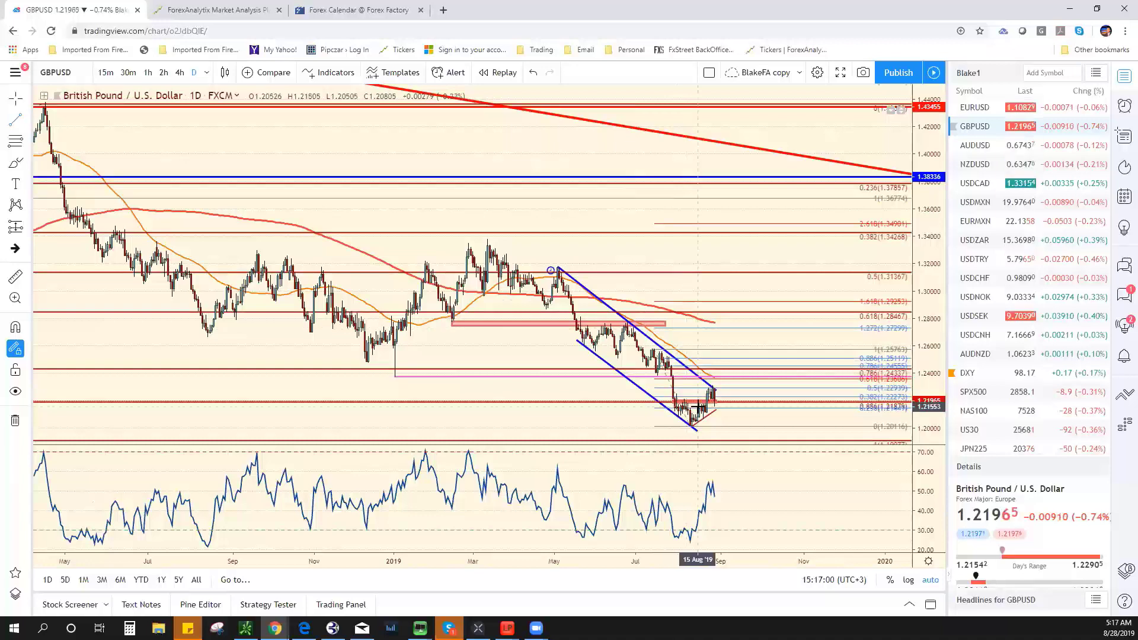
scroll(697, 405, "up", 3)
left_click(291, 416)
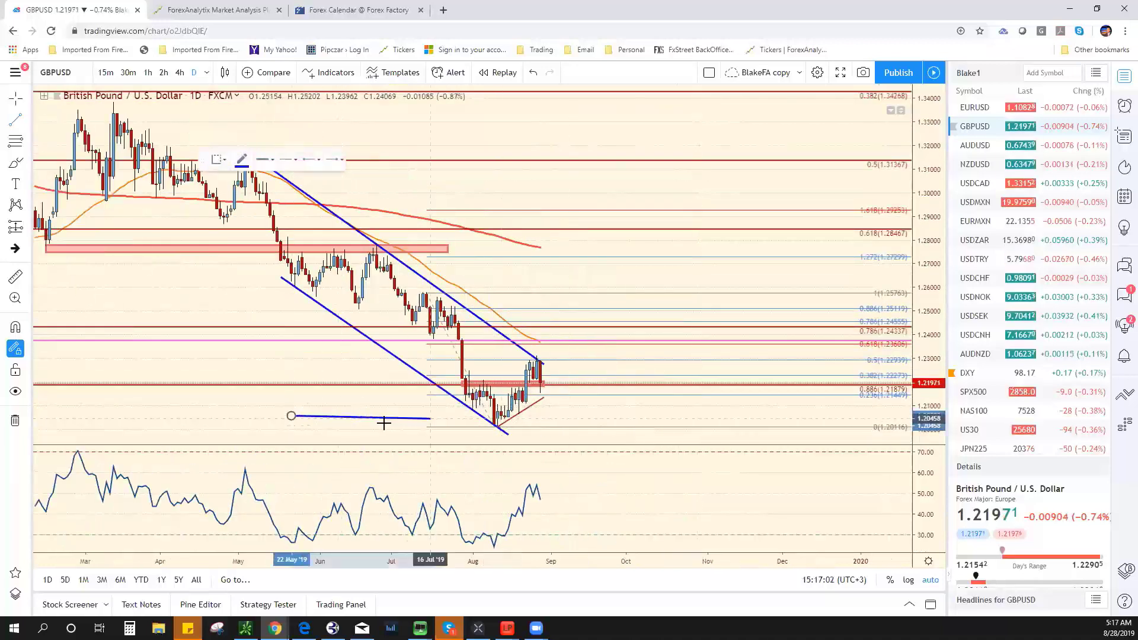
key("Escape")
left_click_drag(308, 435, 587, 435)
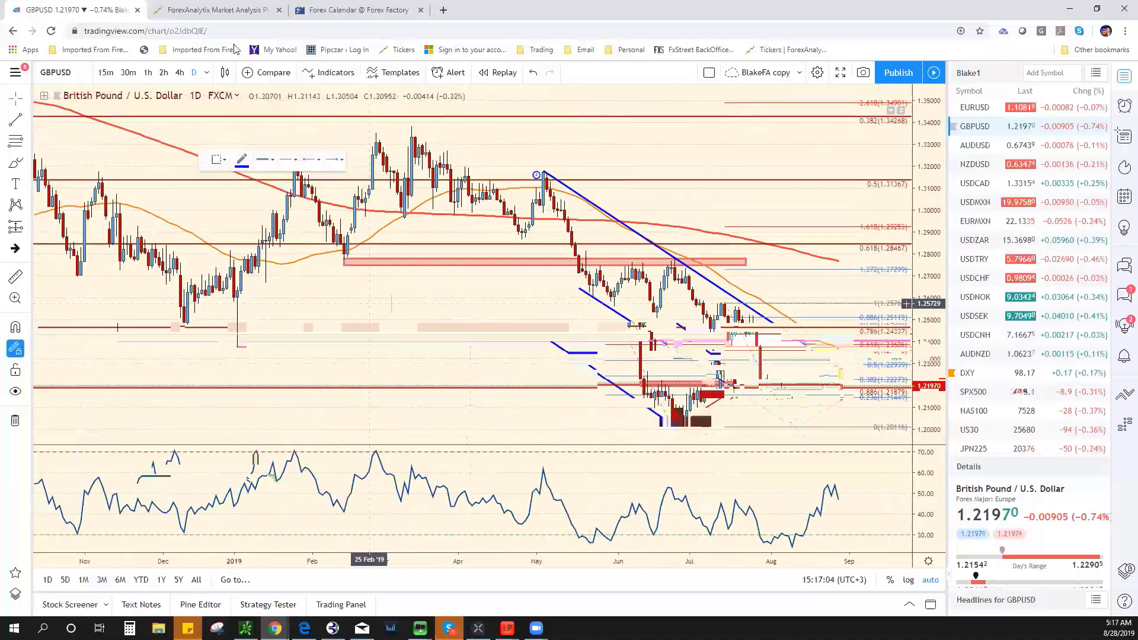
left_click(214, 10)
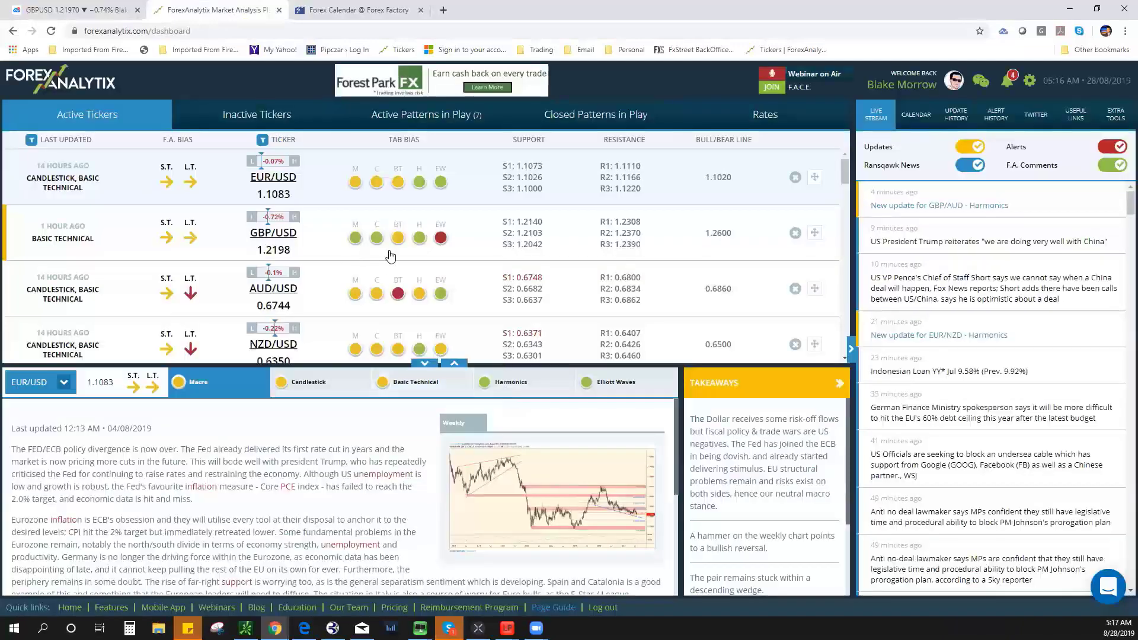
Highlight the GBP/USD End of Day Analysis paragraph, then return to the TradingView chart
left_click(398, 238)
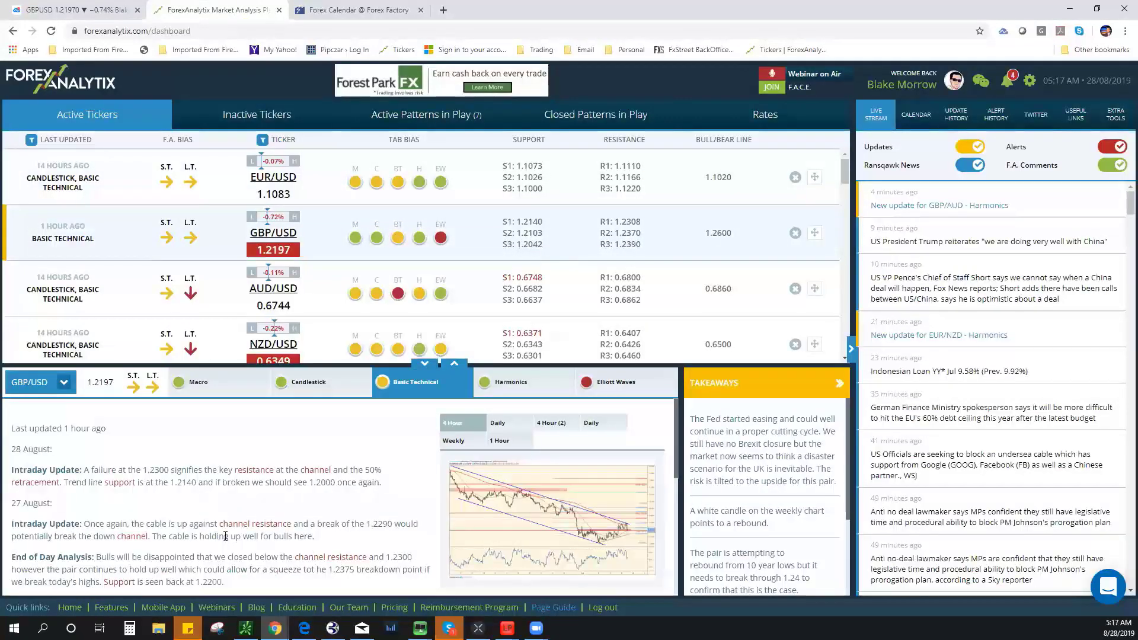
scroll(237, 542, "down", 1)
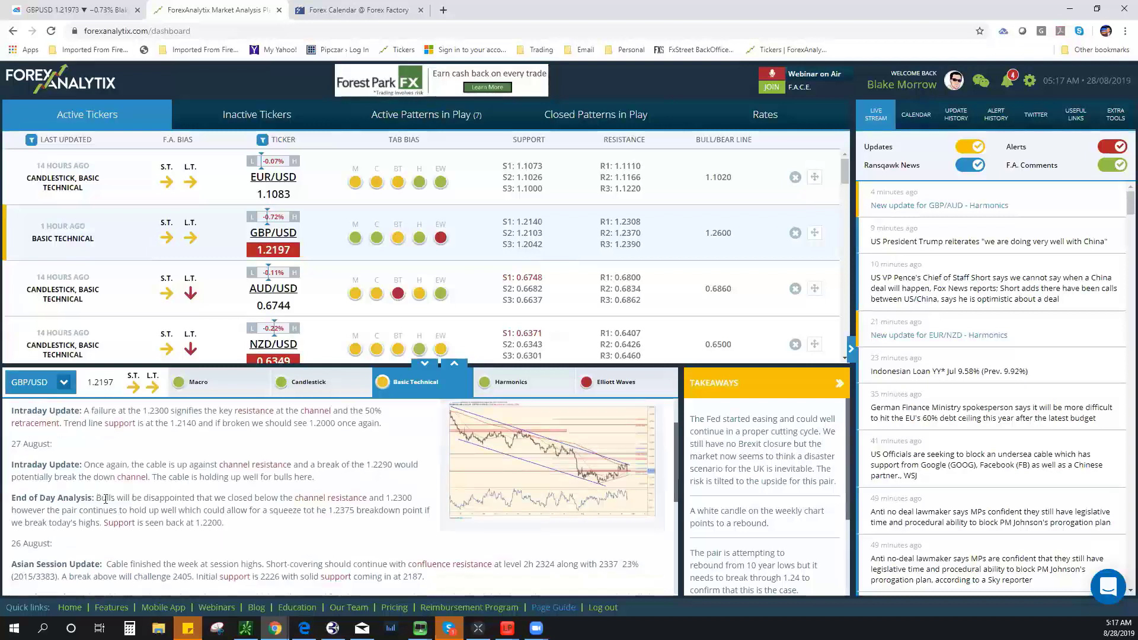
left_click_drag(97, 499, 231, 498)
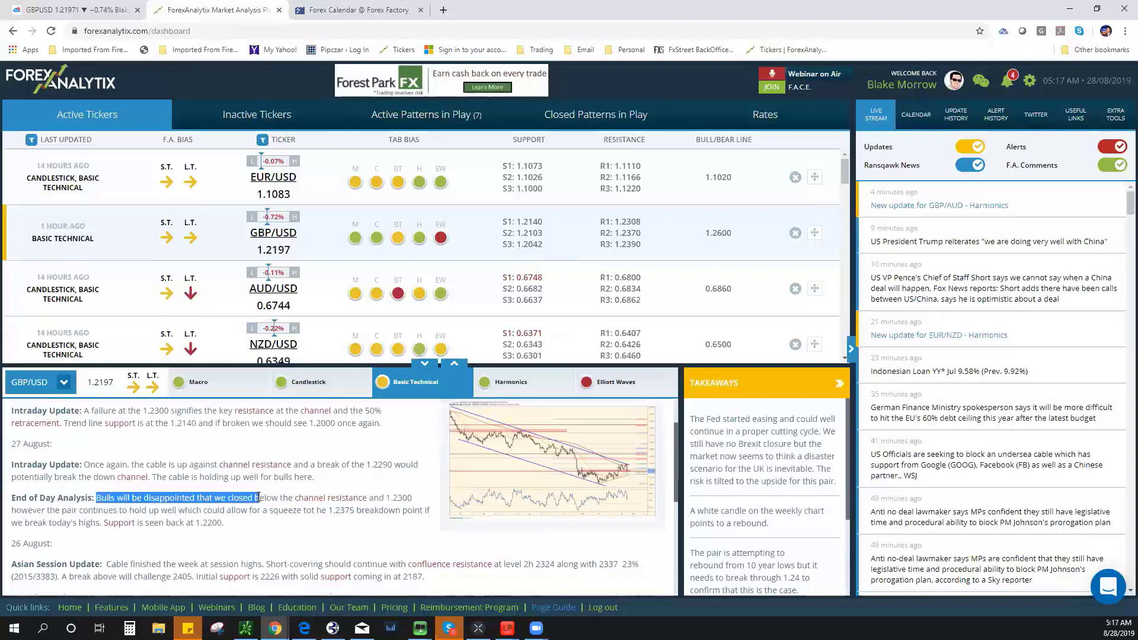
left_click_drag(311, 502, 380, 509)
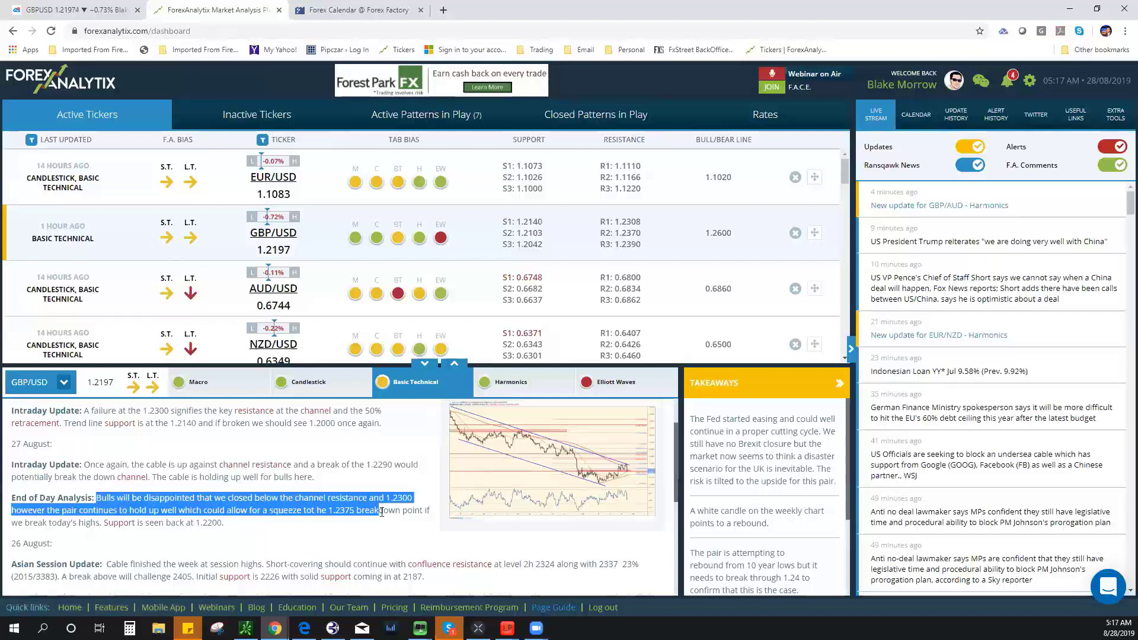
left_click_drag(389, 514, 395, 522)
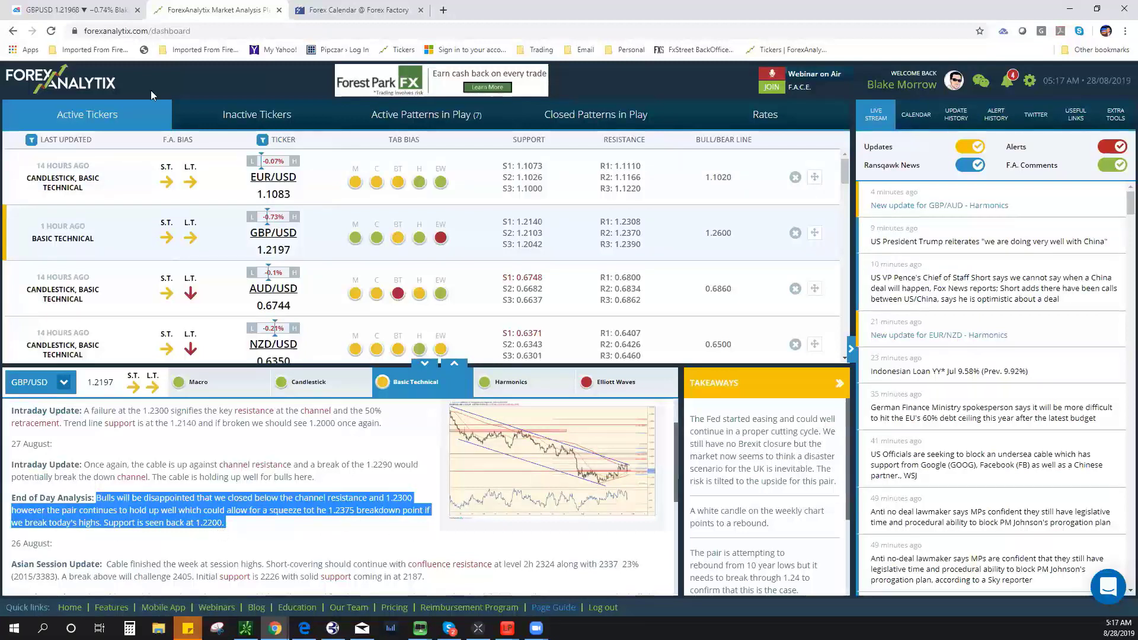
left_click(93, 13)
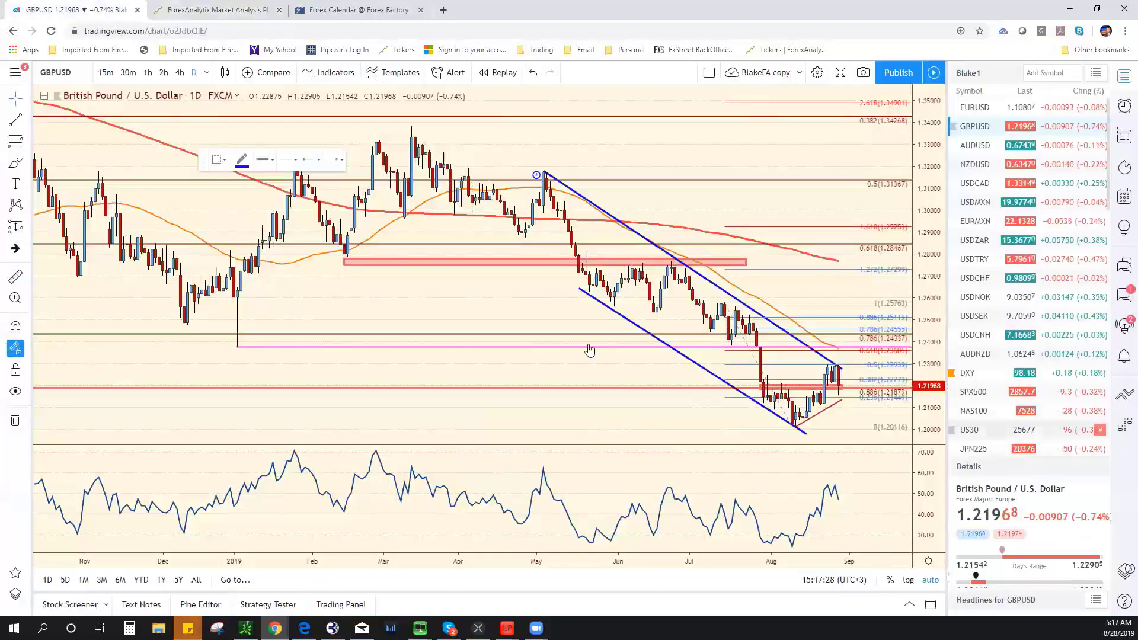
Put GBPUSD on 1h candles and zoom out to the drop into red support
left_click(147, 74)
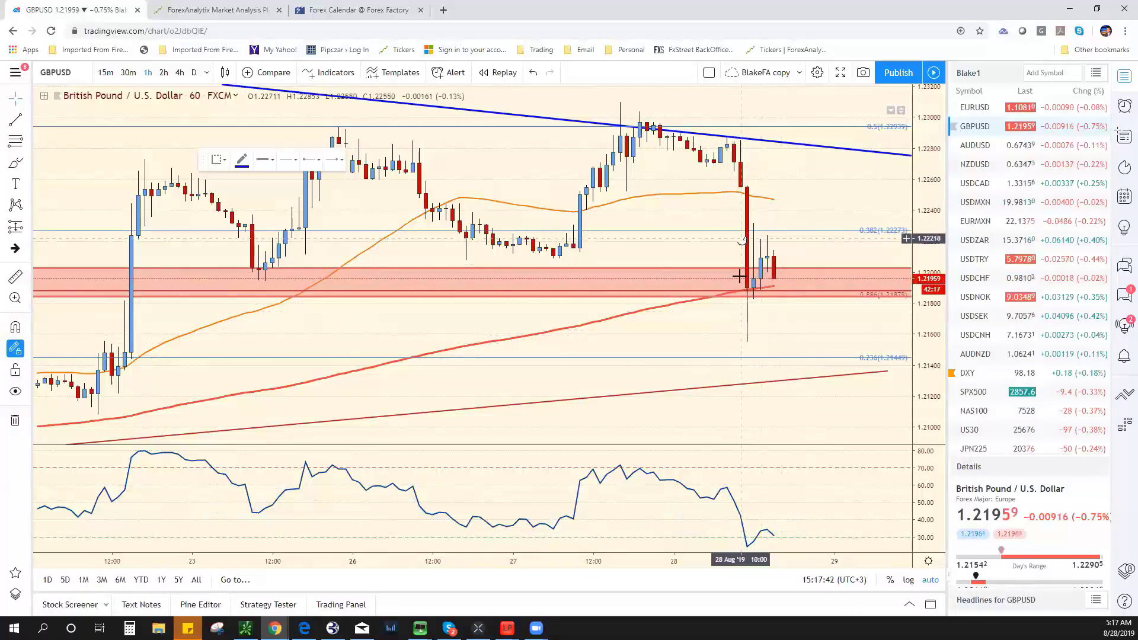
scroll(784, 359, "down", 2)
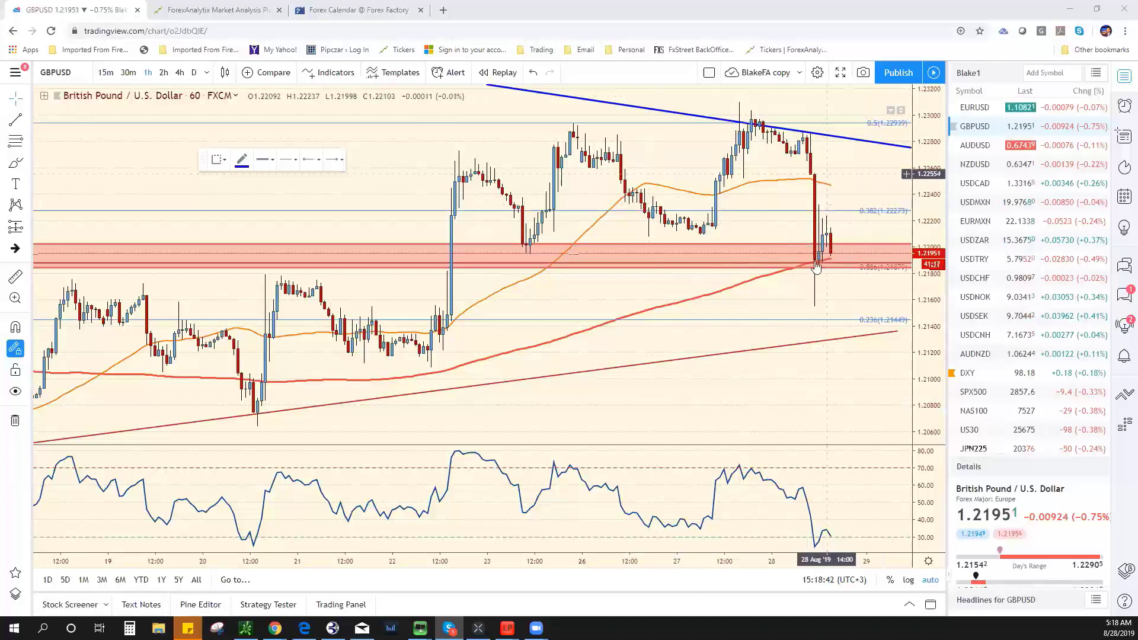
Zoom out and shift the GBPUSD Fibonacci retracement's top anchor slightly left, then zoom back in
scroll(818, 338, "down", 10)
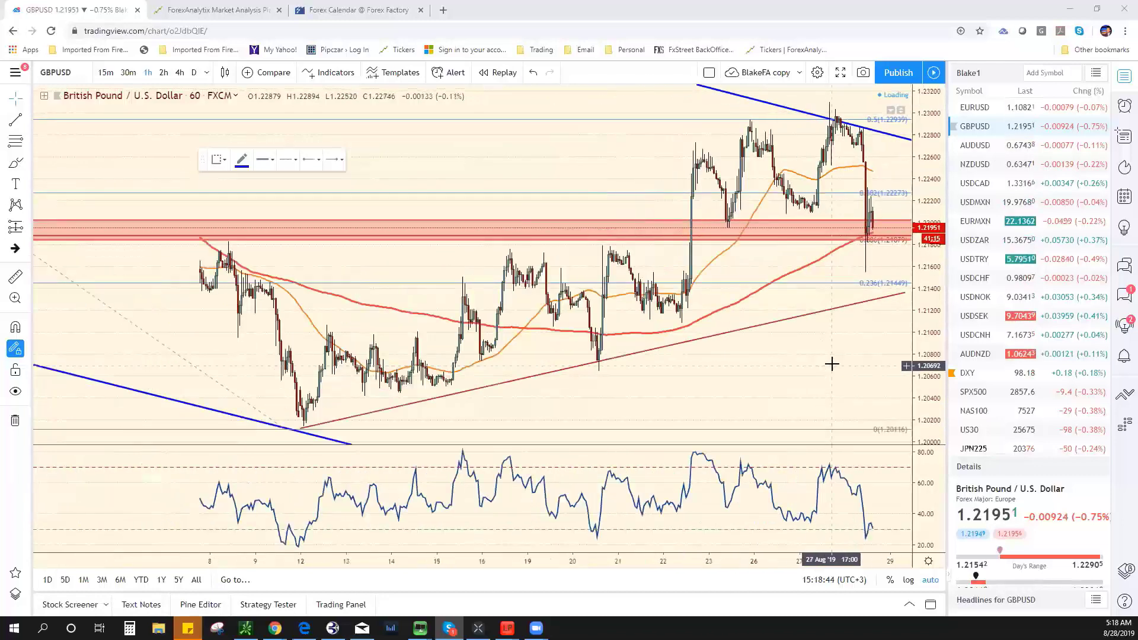
scroll(830, 364, "down", 5)
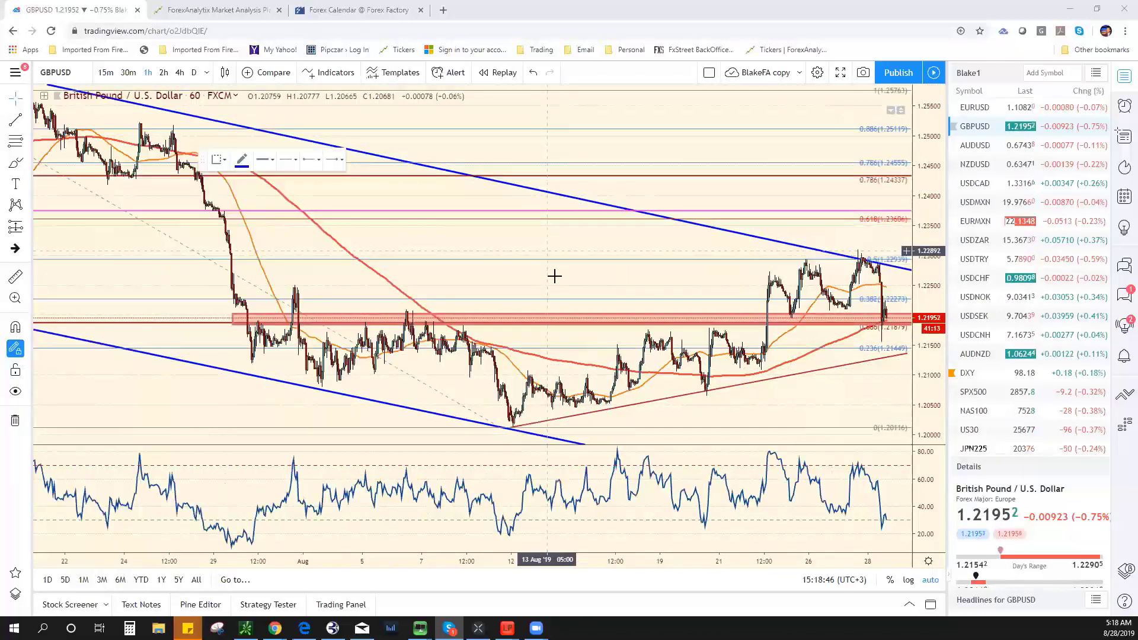
scroll(584, 321, "down", 4)
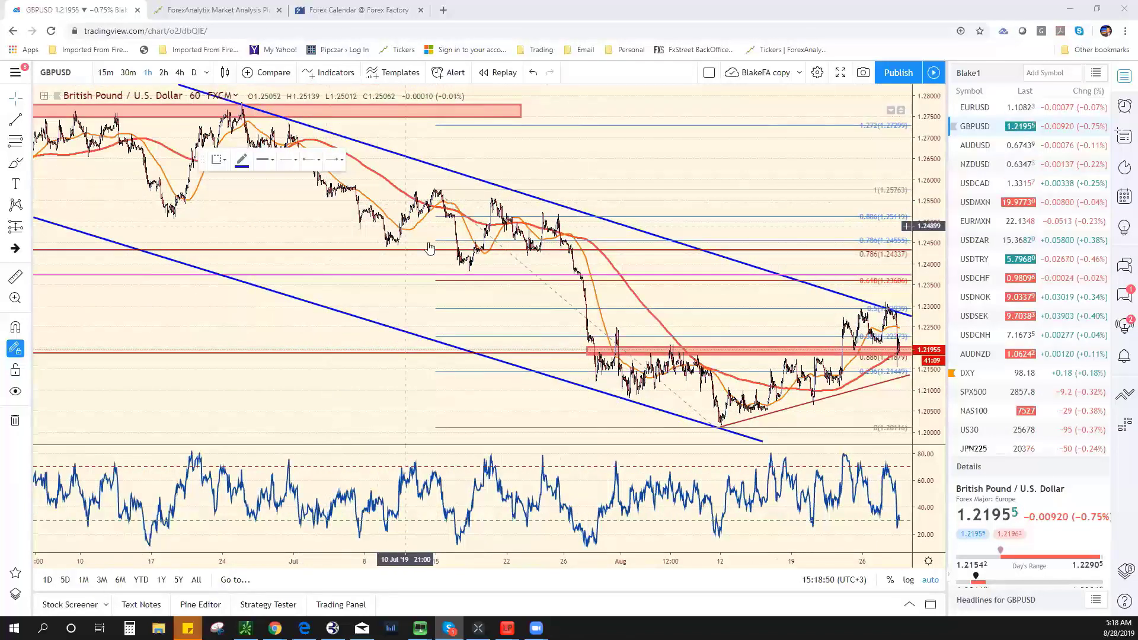
left_click_drag(441, 187, 433, 189)
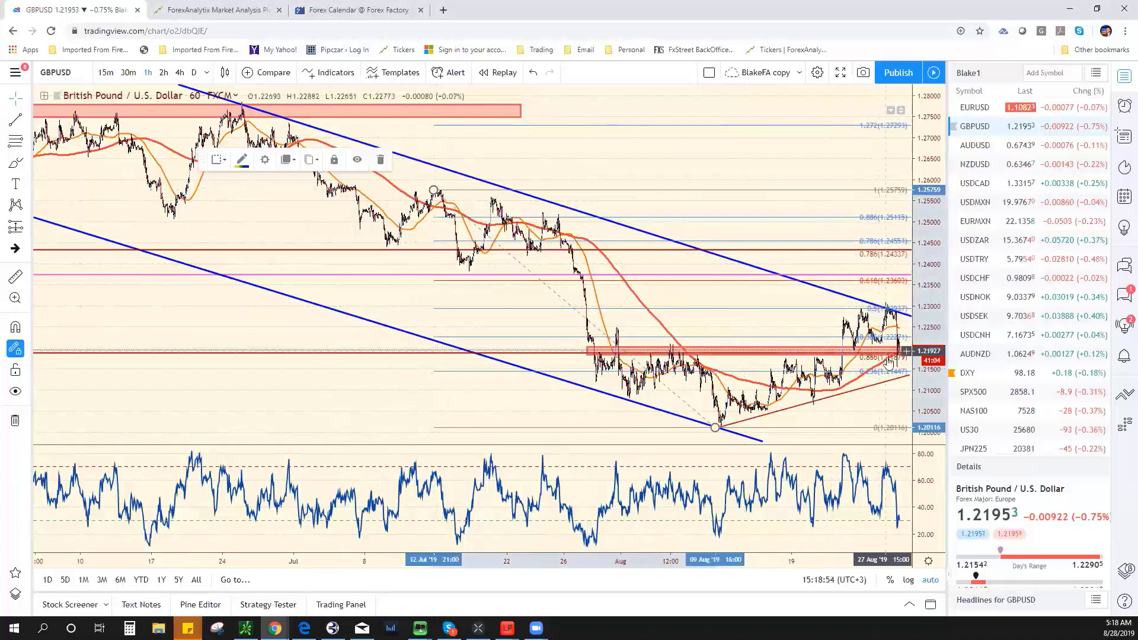
scroll(720, 305, "up", 5)
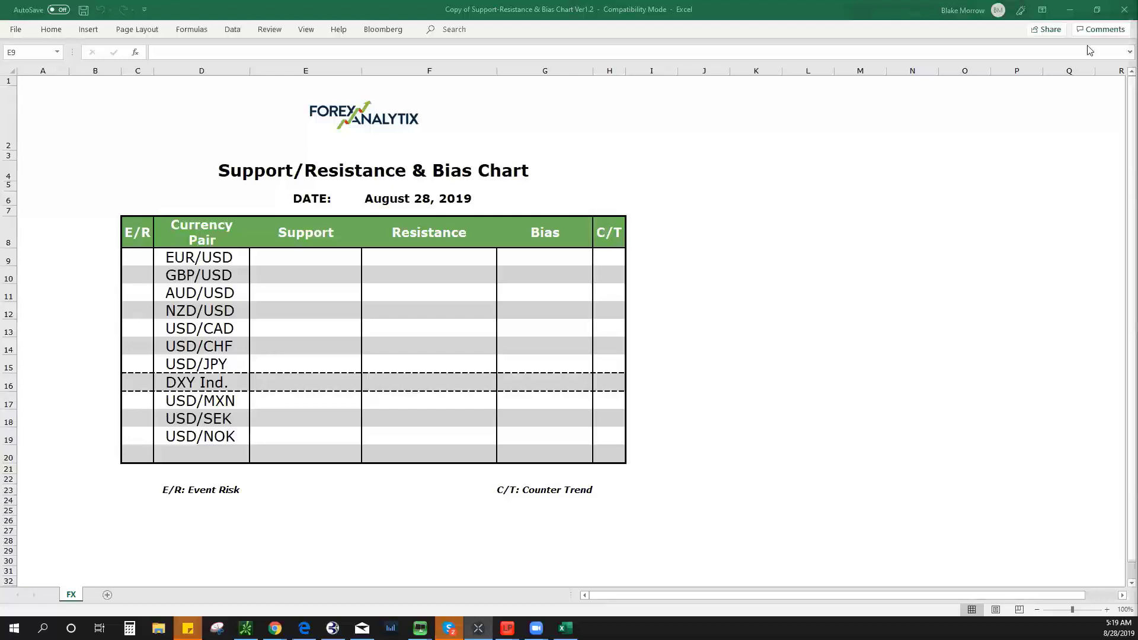
Minimize Excel to bring the hourly GBPUSD chart back to the front
left_click(1068, 14)
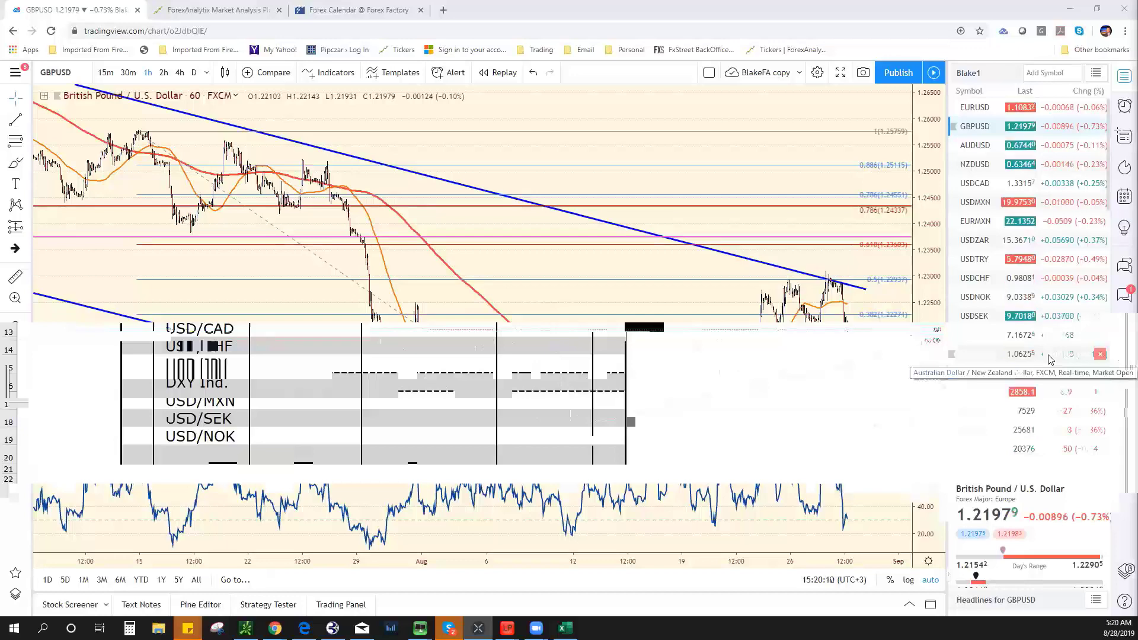
Step to EURUSD in the watchlist, then load the SPX500 chart and zoom in
key("Up")
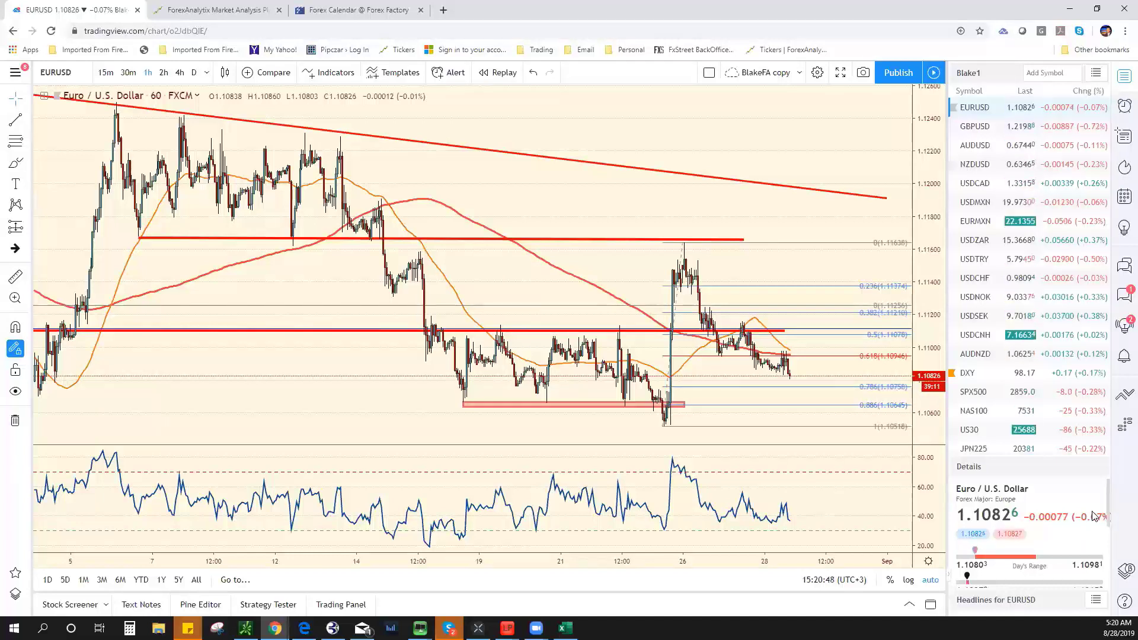
left_click(999, 396)
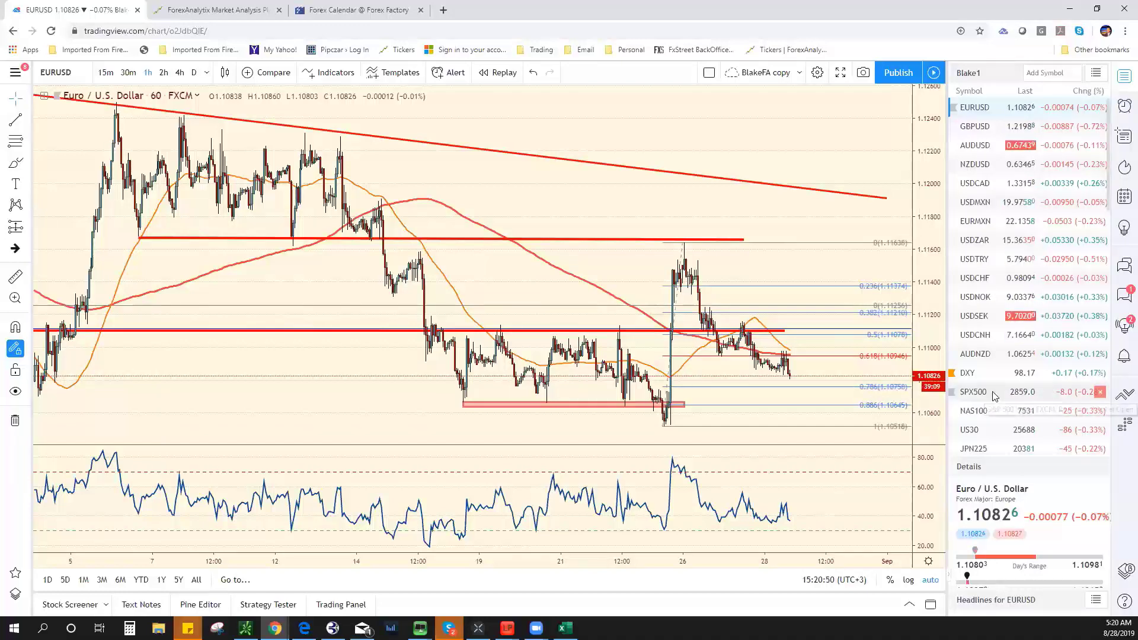
scroll(728, 353, "up", 4)
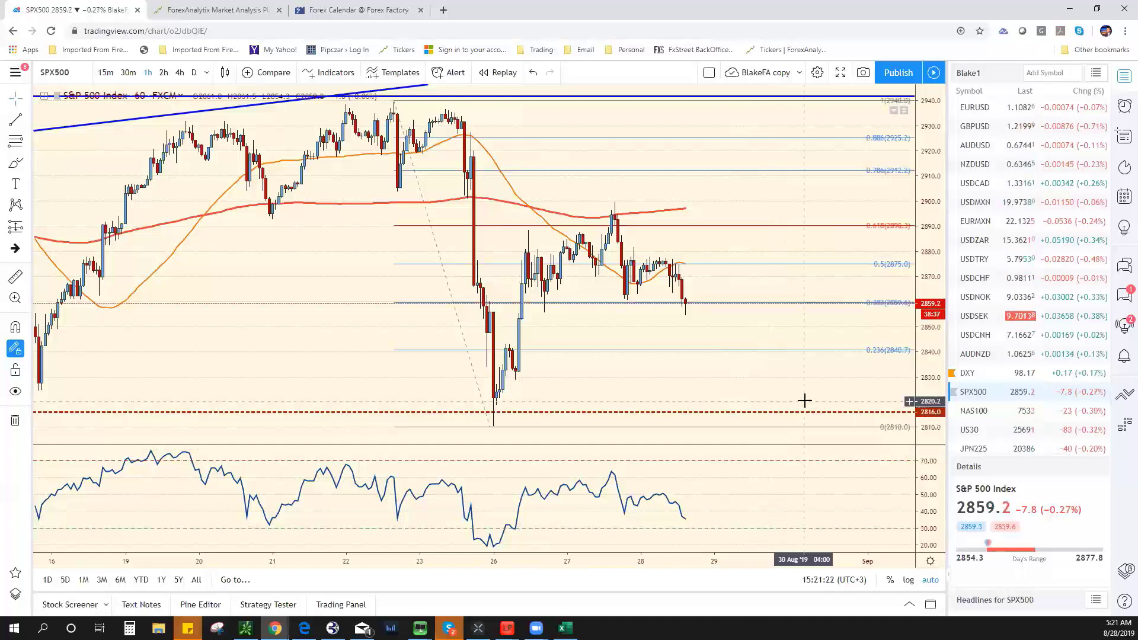
Return to GBPUSD and close the Irish backstop news story covering the chart
left_click(1031, 126)
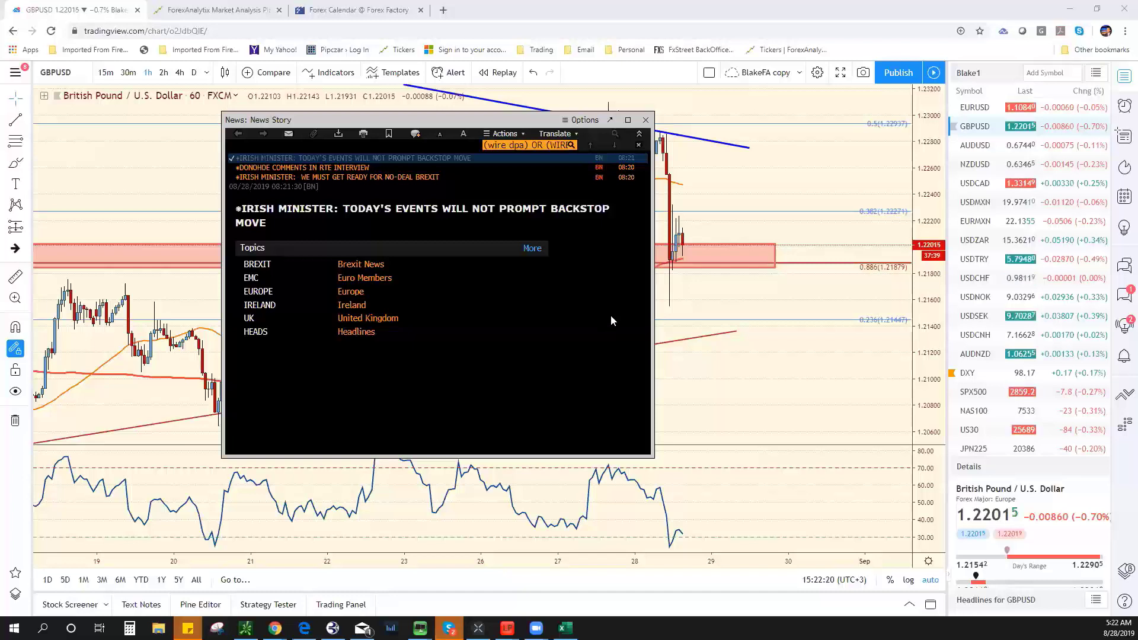
left_click(645, 121)
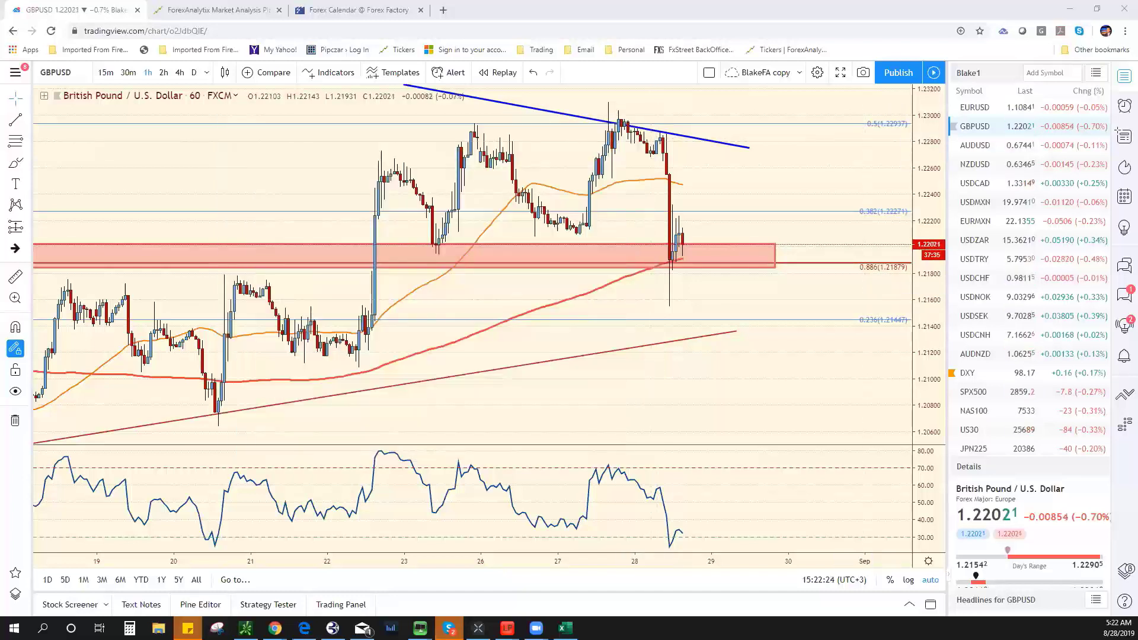
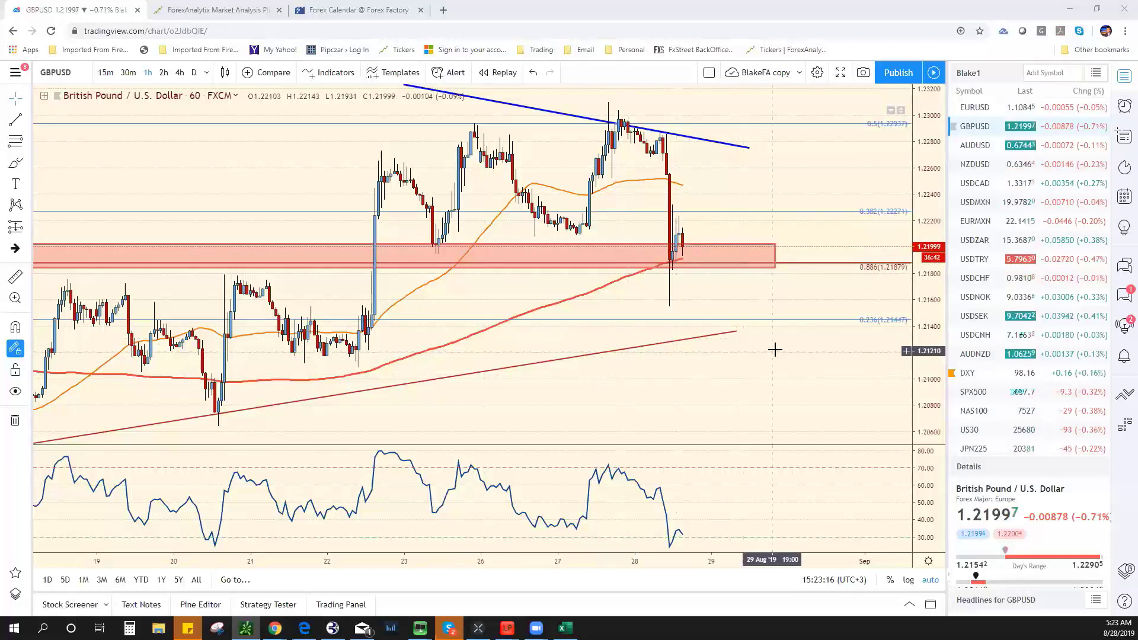
Zoom out the GBPUSD chart and move the Fibonacci retracement's top anchor onto the 25 Jul high
scroll(774, 350, "down", 4)
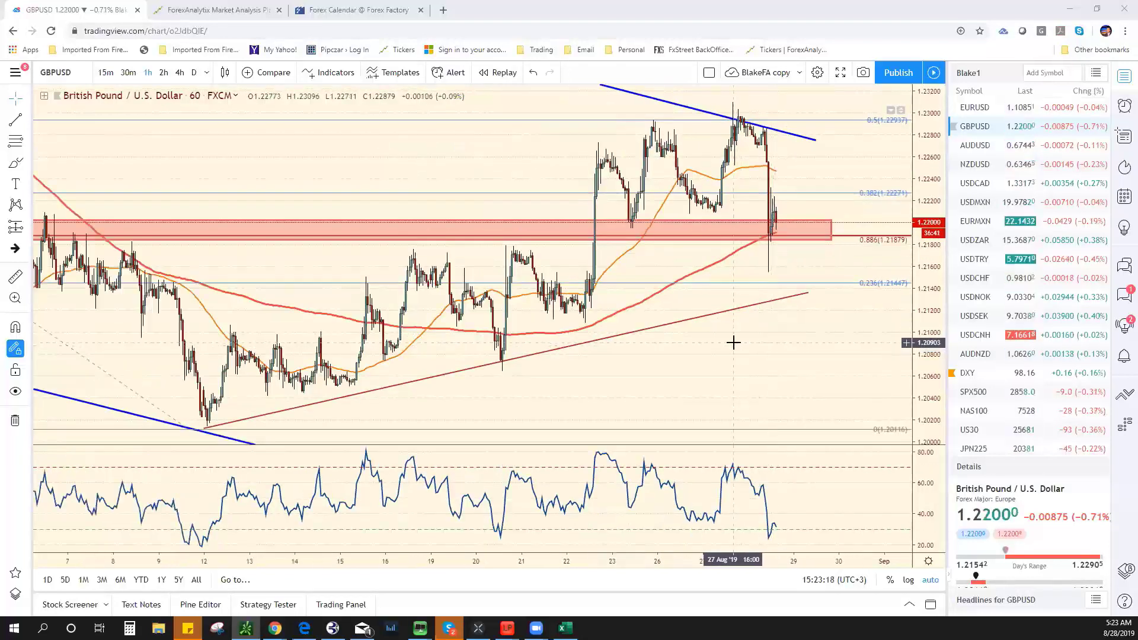
scroll(764, 272, "down", 5)
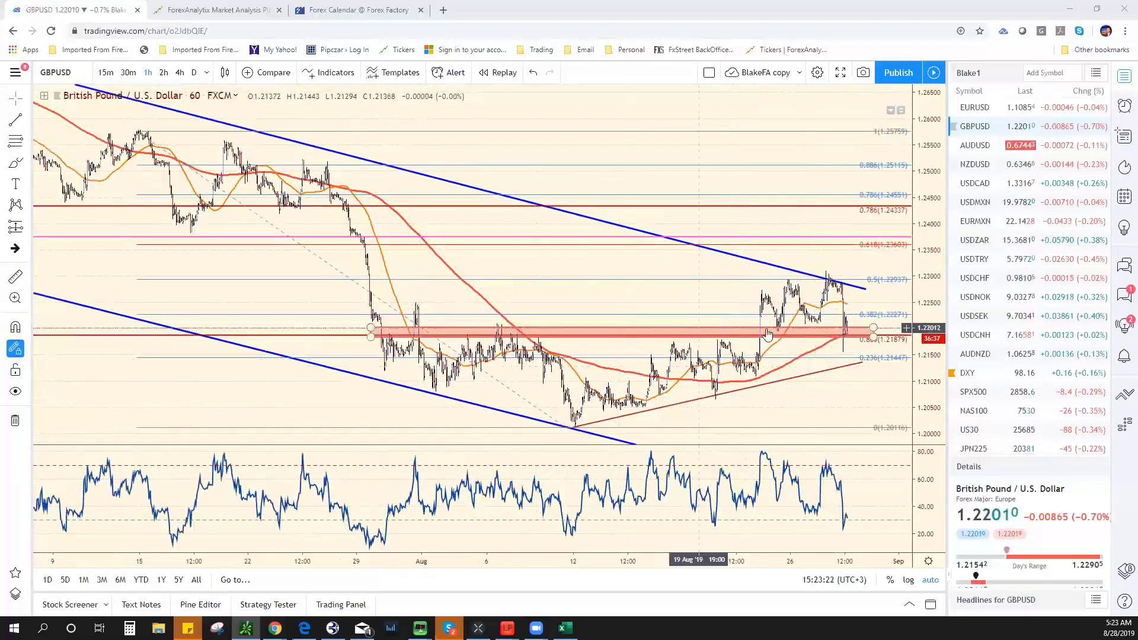
scroll(768, 342, "down", 6)
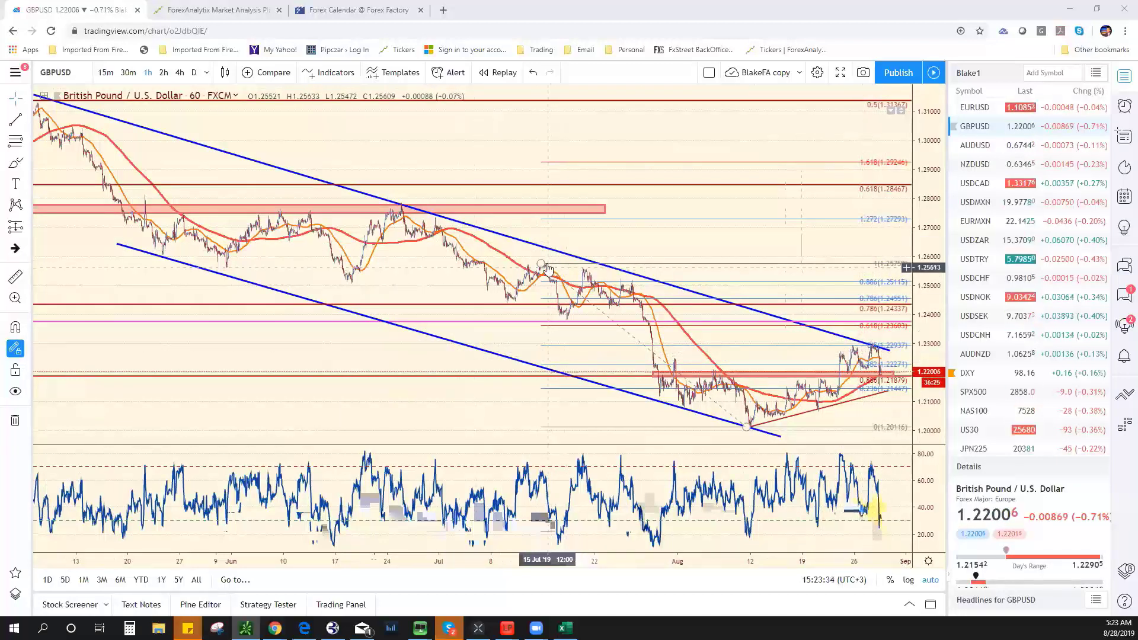
left_click_drag(540, 267, 630, 282)
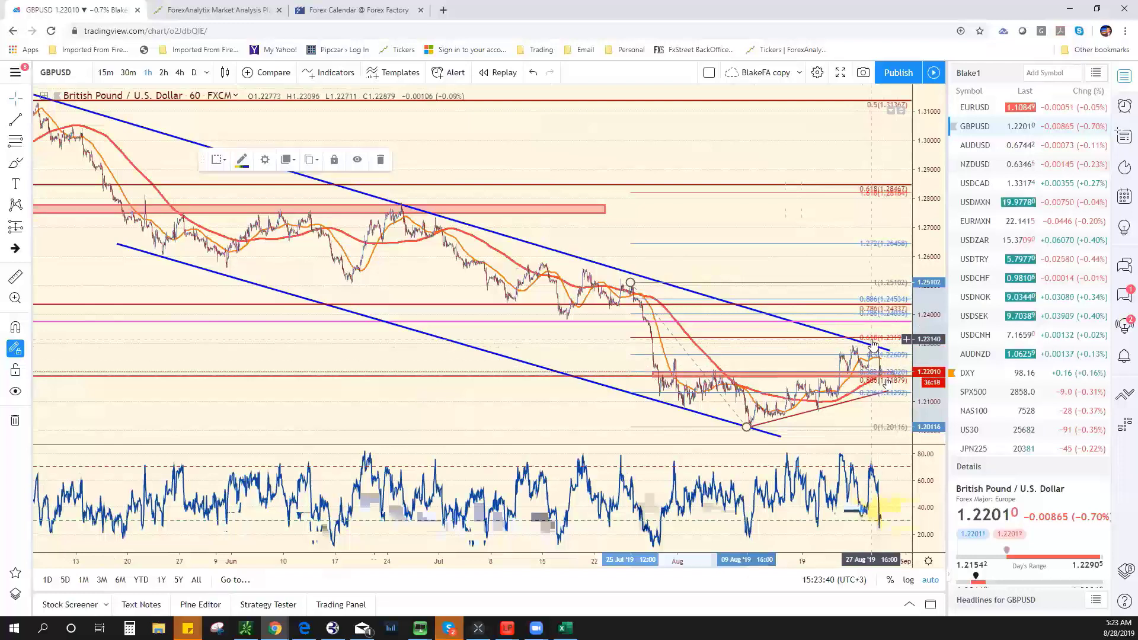
scroll(683, 375, "up", 3)
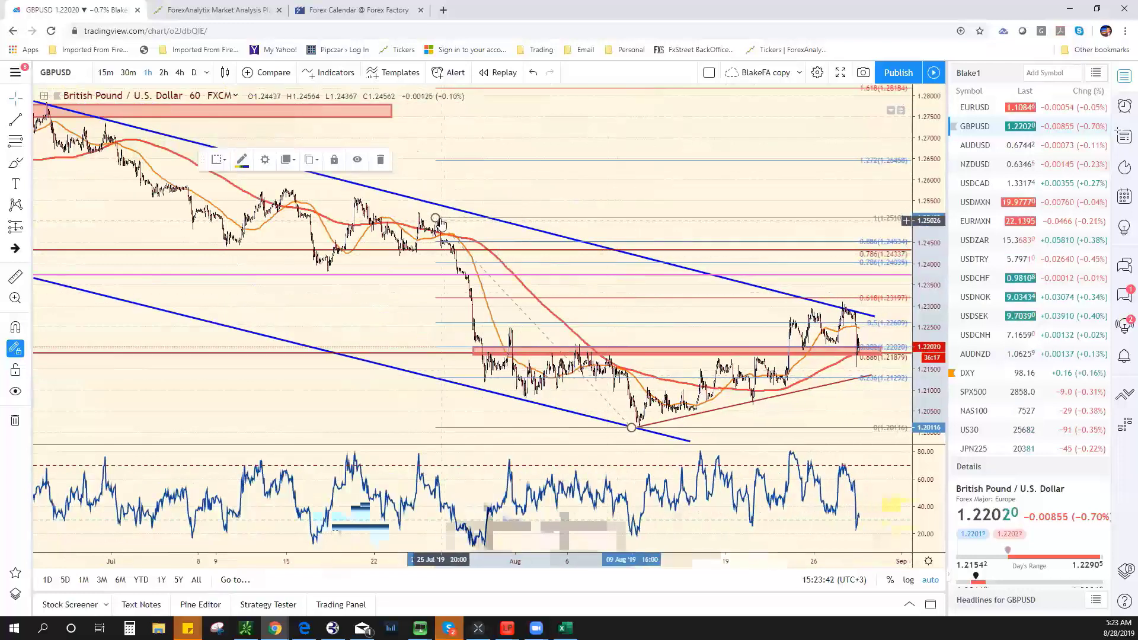
left_click_drag(436, 219, 438, 216)
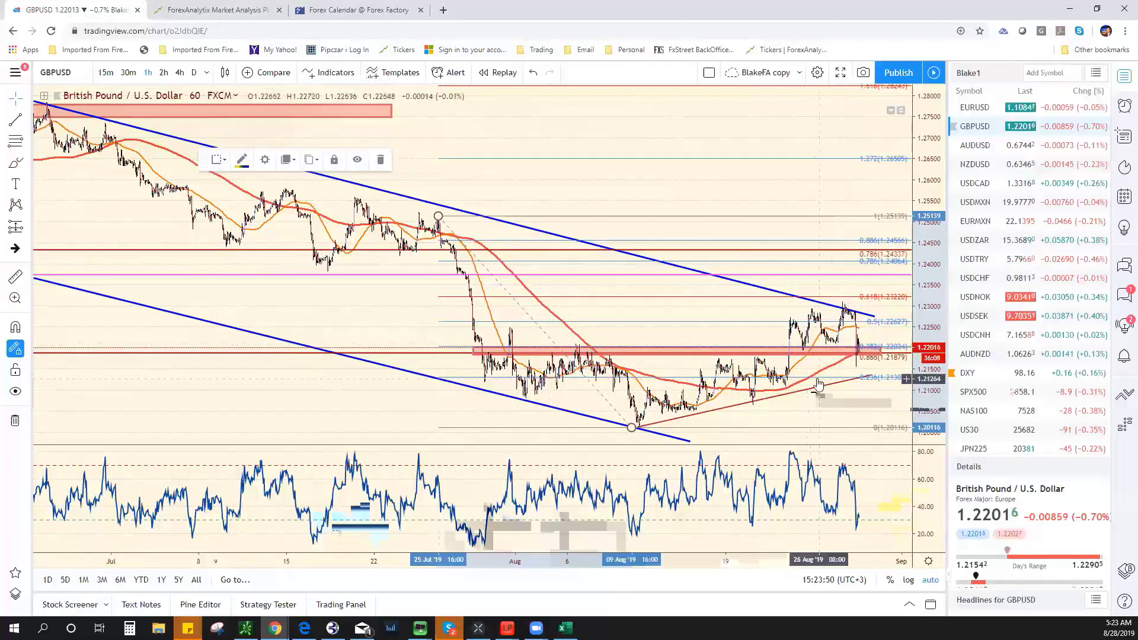
Compress the GBPUSD price scale to fit a wider price range
scroll(810, 390, "up", 1)
scroll(841, 361, "up", 1)
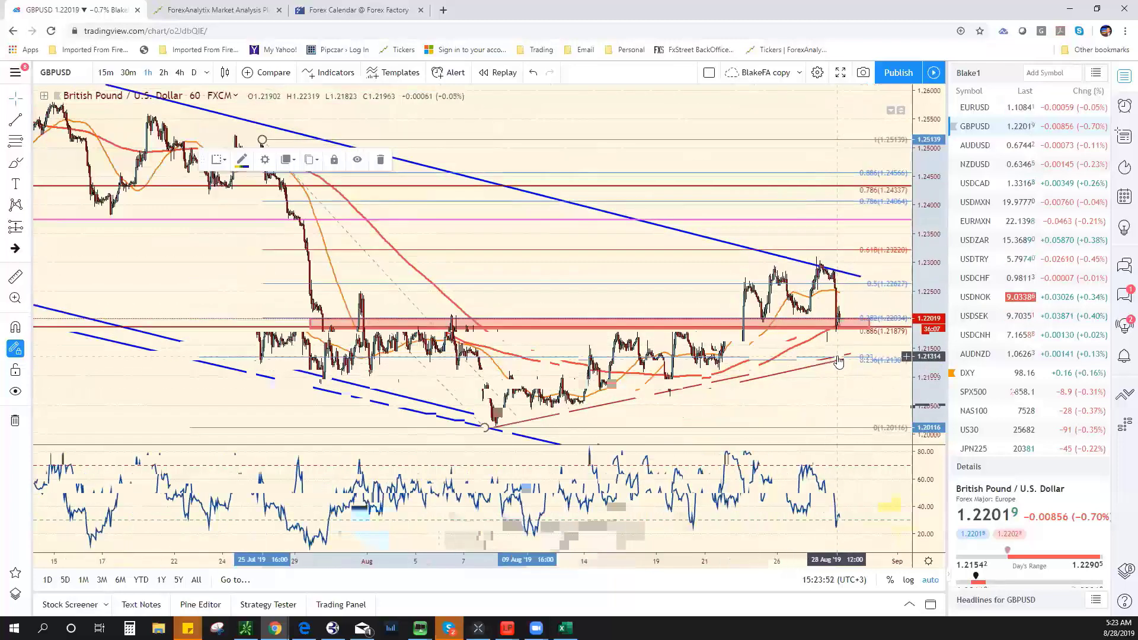
left_click_drag(928, 217, 928, 261)
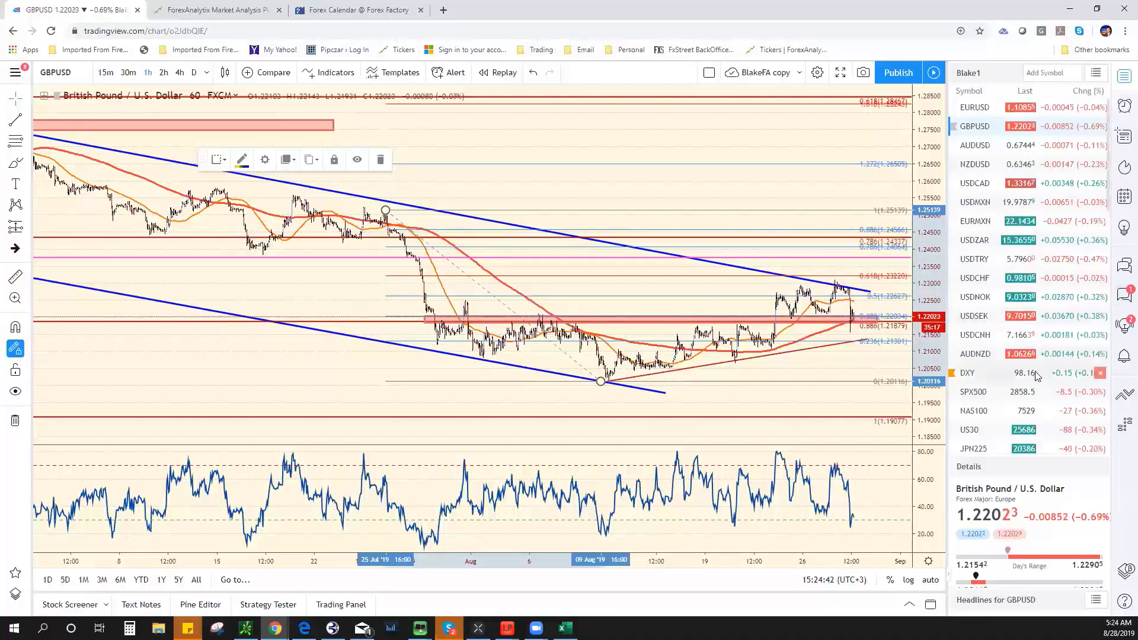
scroll(1019, 404, "down", 4)
scroll(1019, 404, "down", 5)
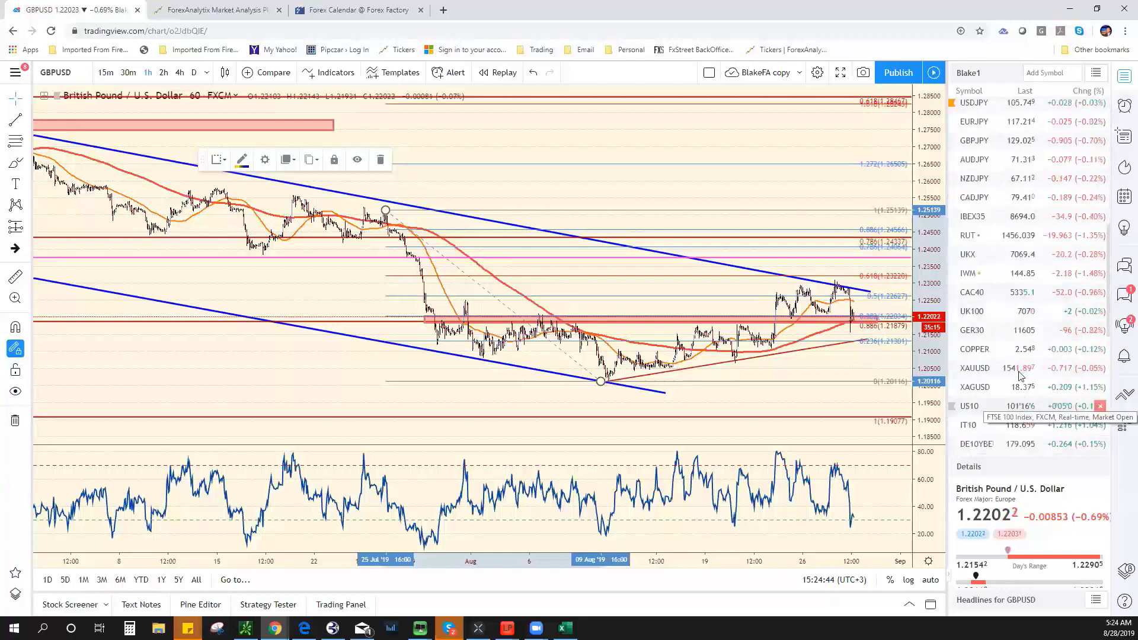
Review the XAUUSD gold chart, then switch to the XAGUSD silver chart
left_click(1019, 370)
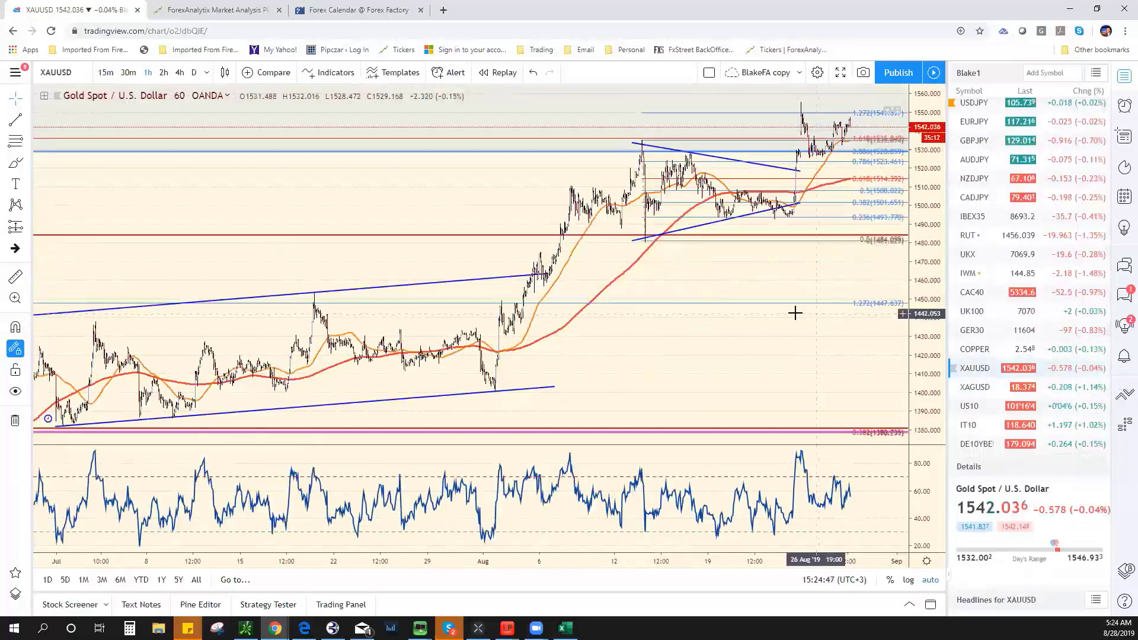
scroll(793, 317, "up", 4)
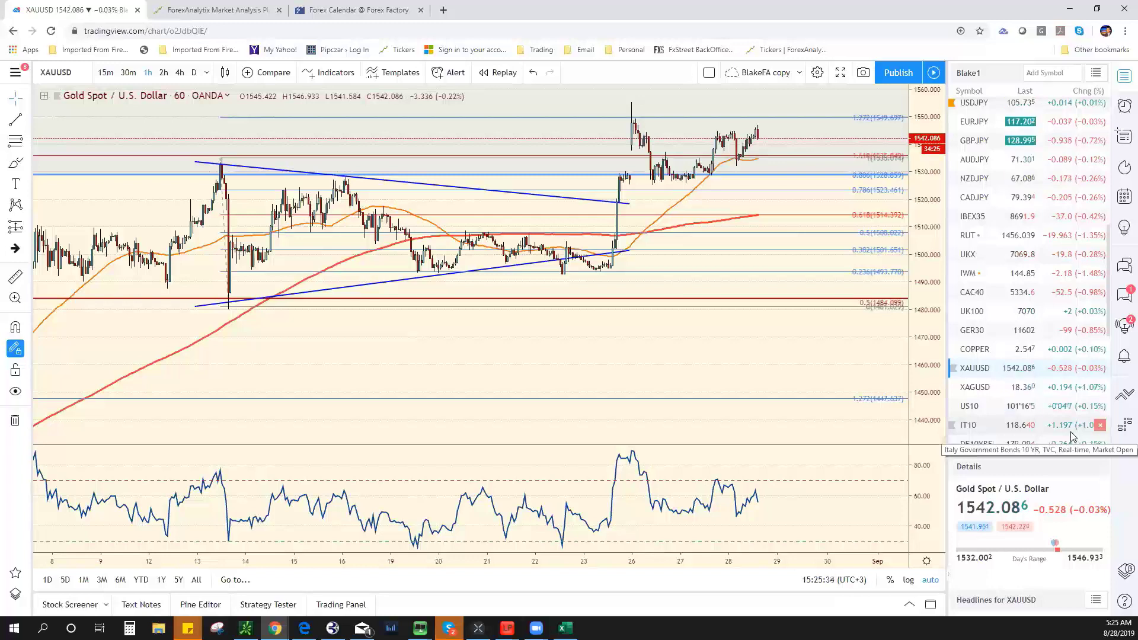
left_click(1014, 386)
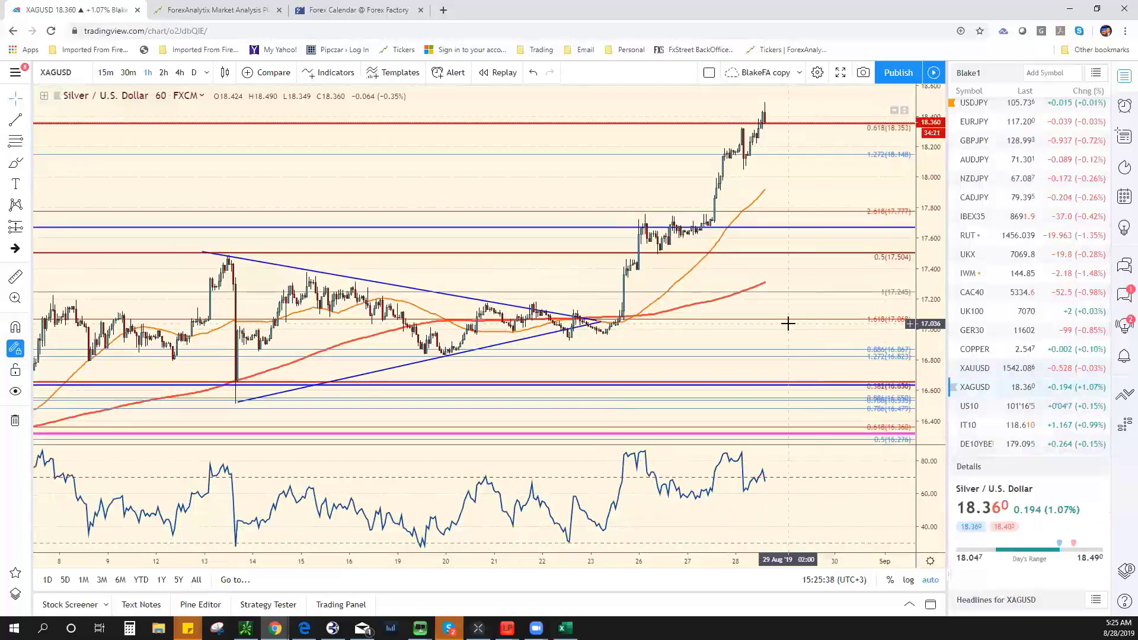
Set the silver chart to the 4h (240) interval and zoom out to earlier history
scroll(786, 323, "up", 2)
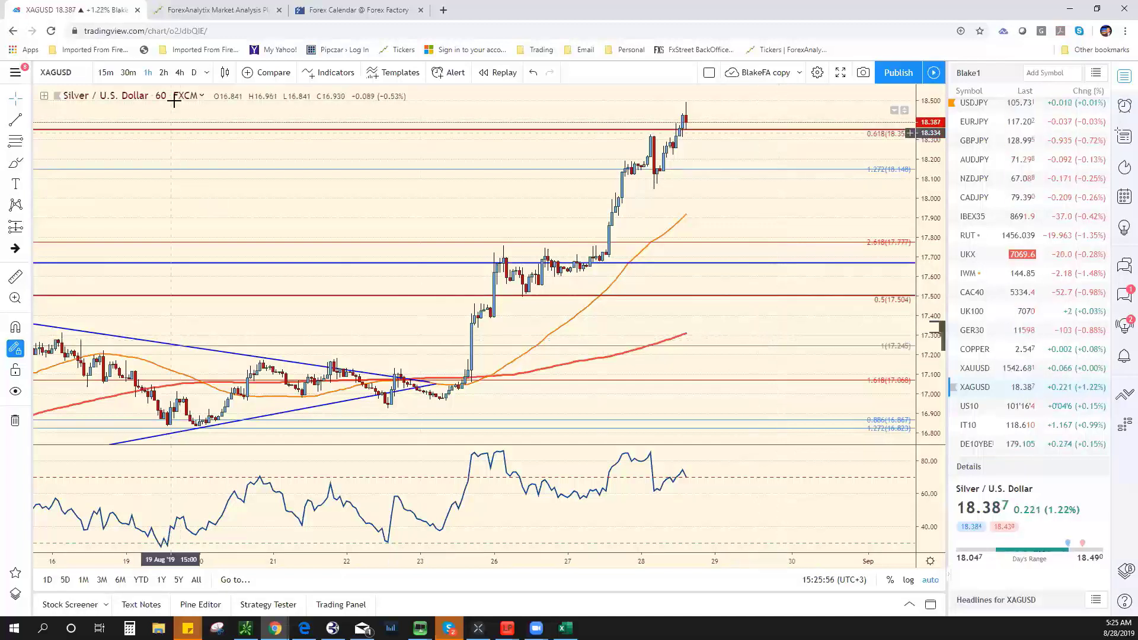
type("4h")
key("Return")
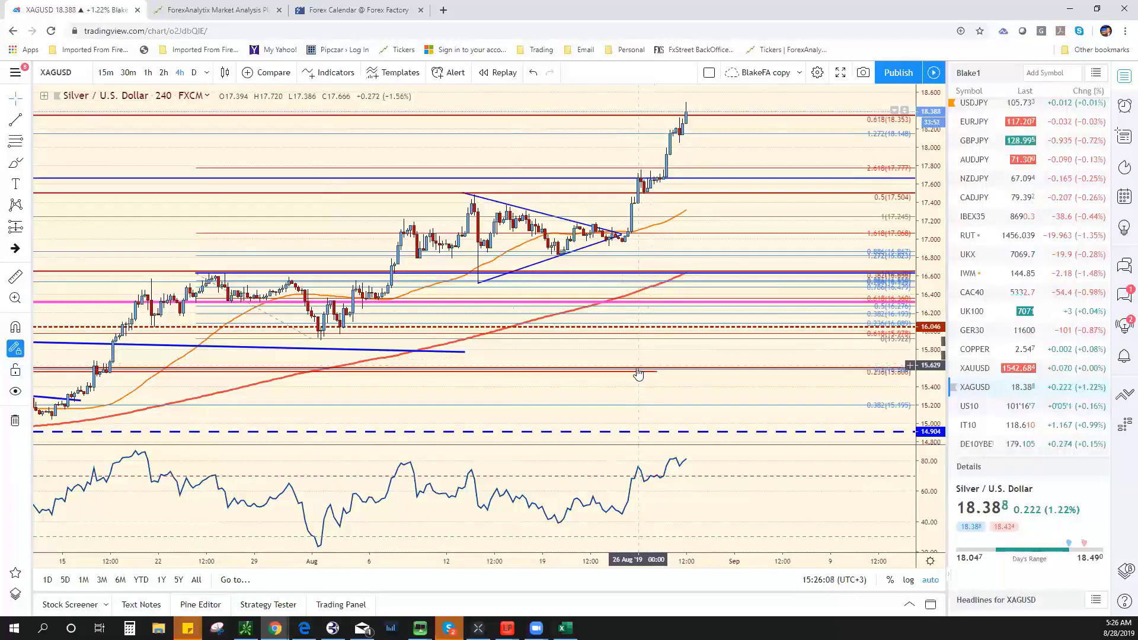
scroll(597, 312, "down", 3)
scroll(586, 301, "down", 4)
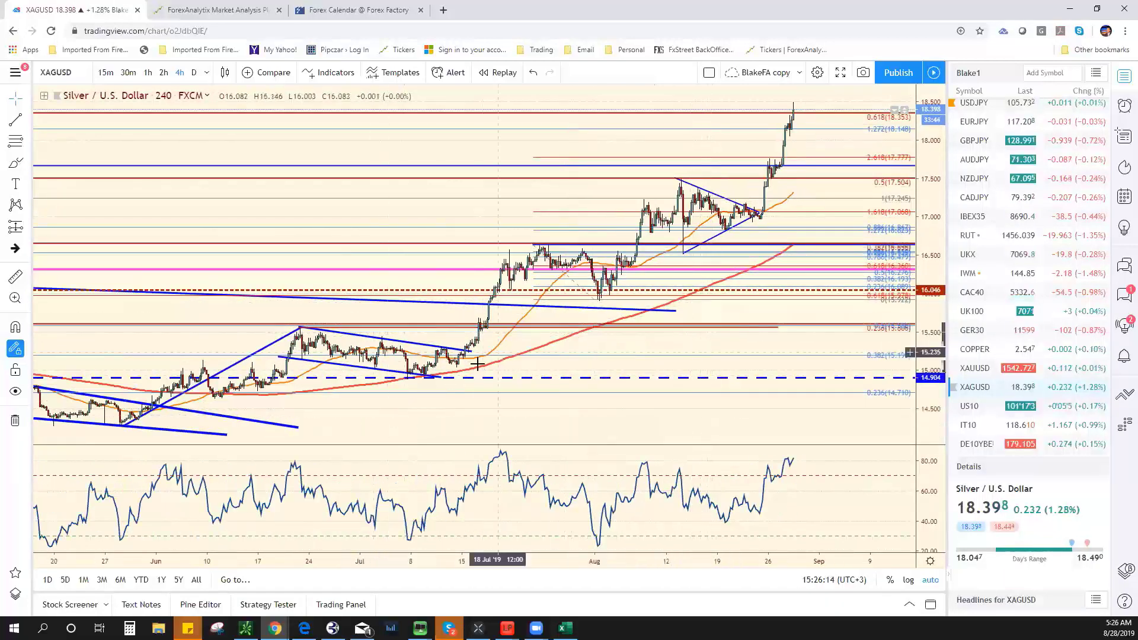
Draw a trend line along silver's July–August lows and clone it up onto the highs as a channel
left_click(15, 122)
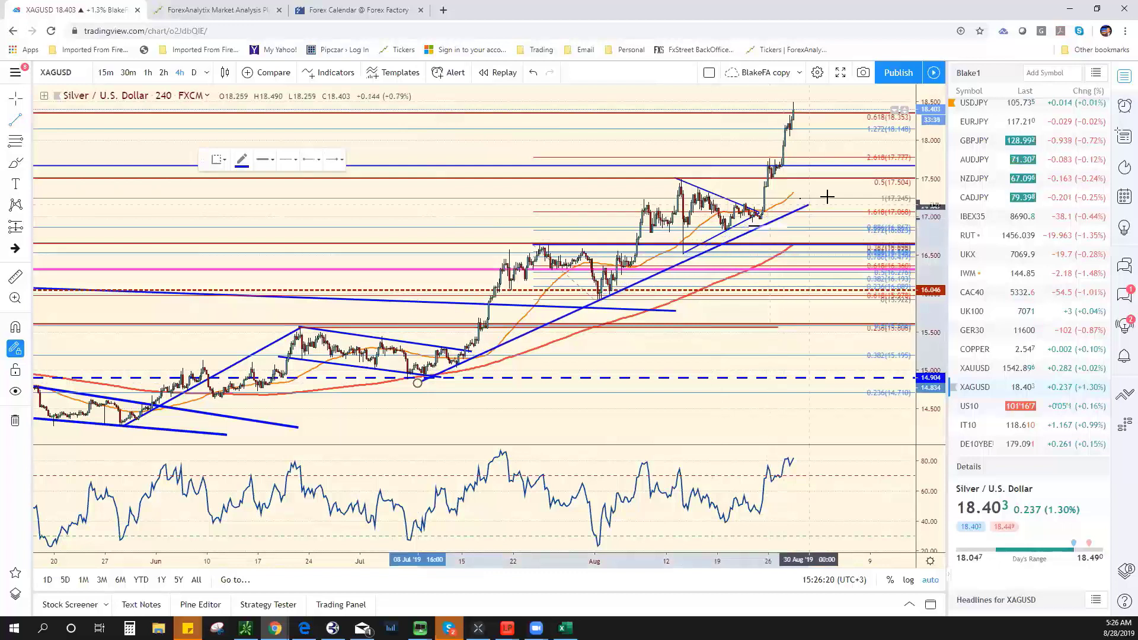
left_click(913, 145)
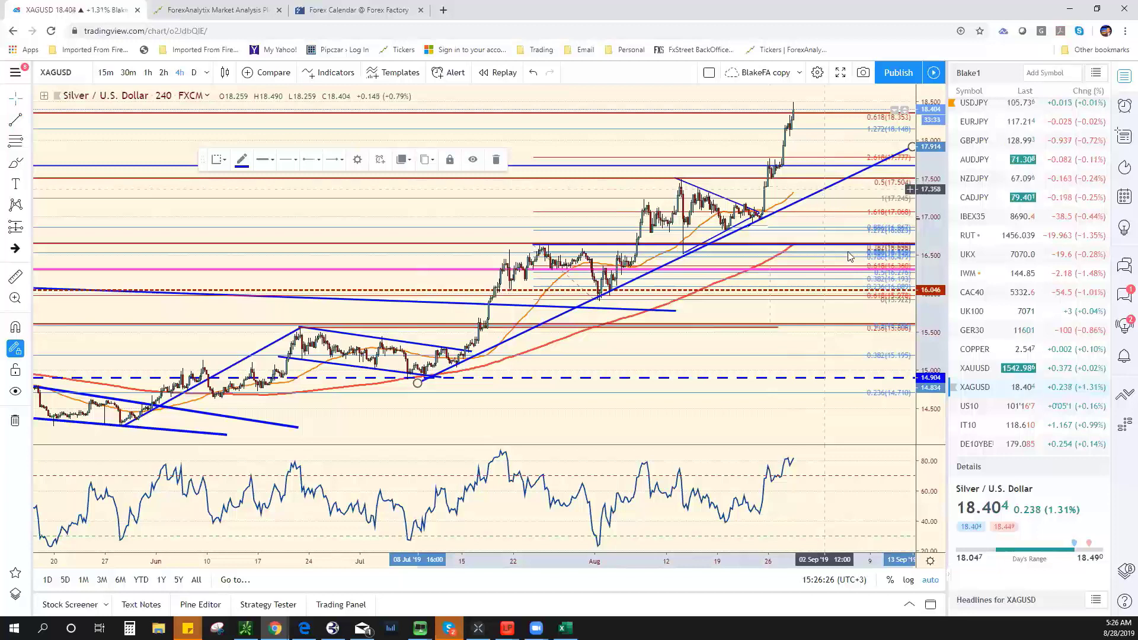
right_click(824, 189)
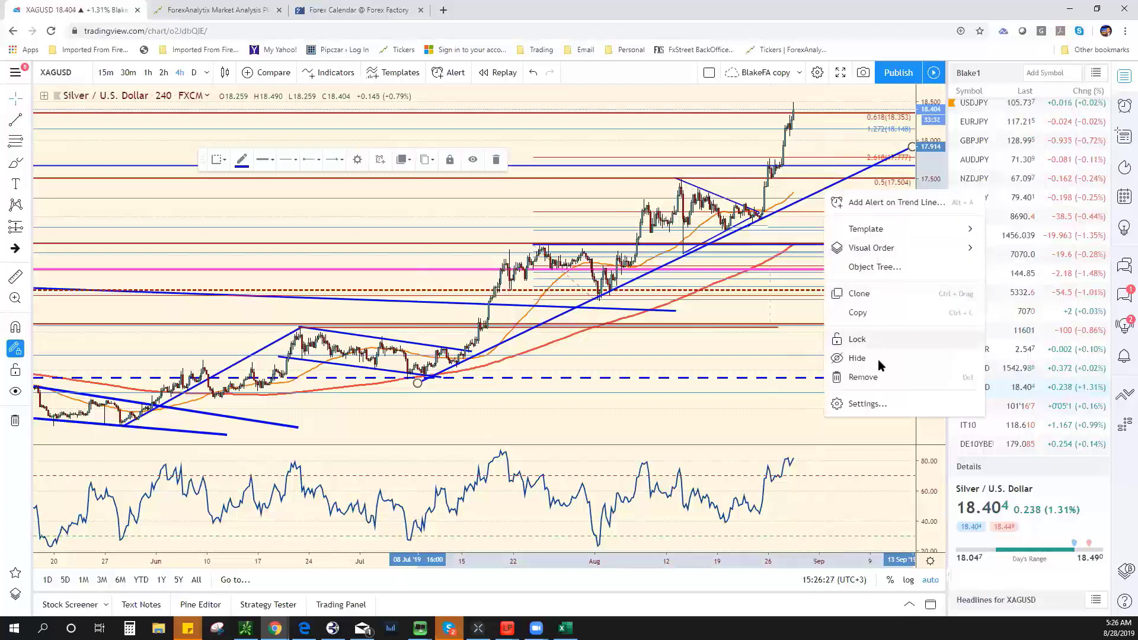
left_click(893, 311)
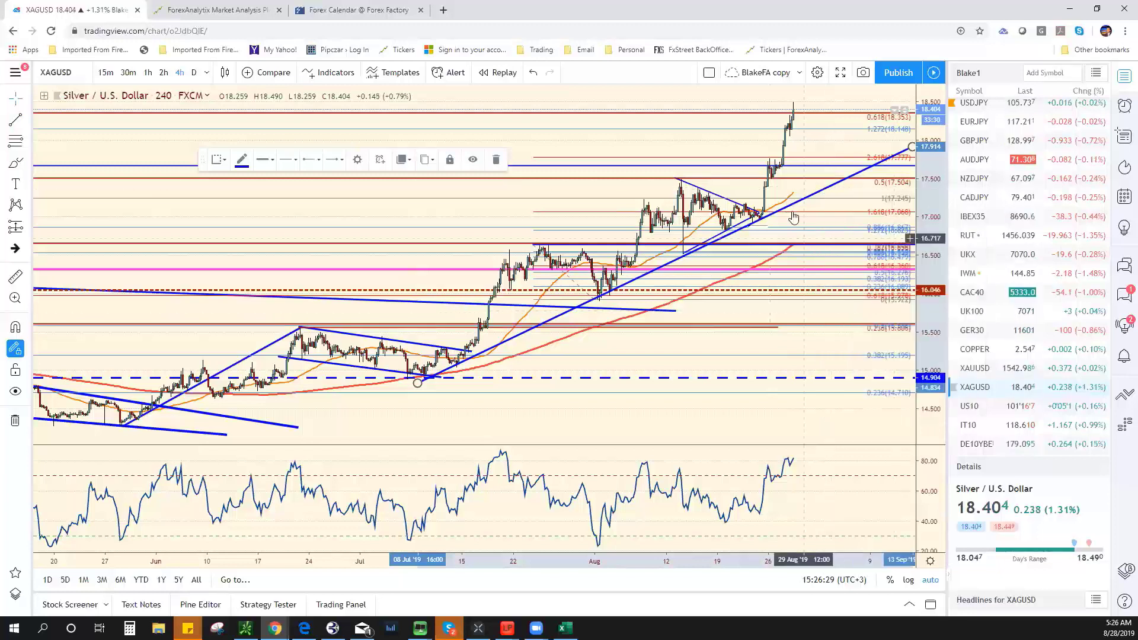
right_click(818, 191)
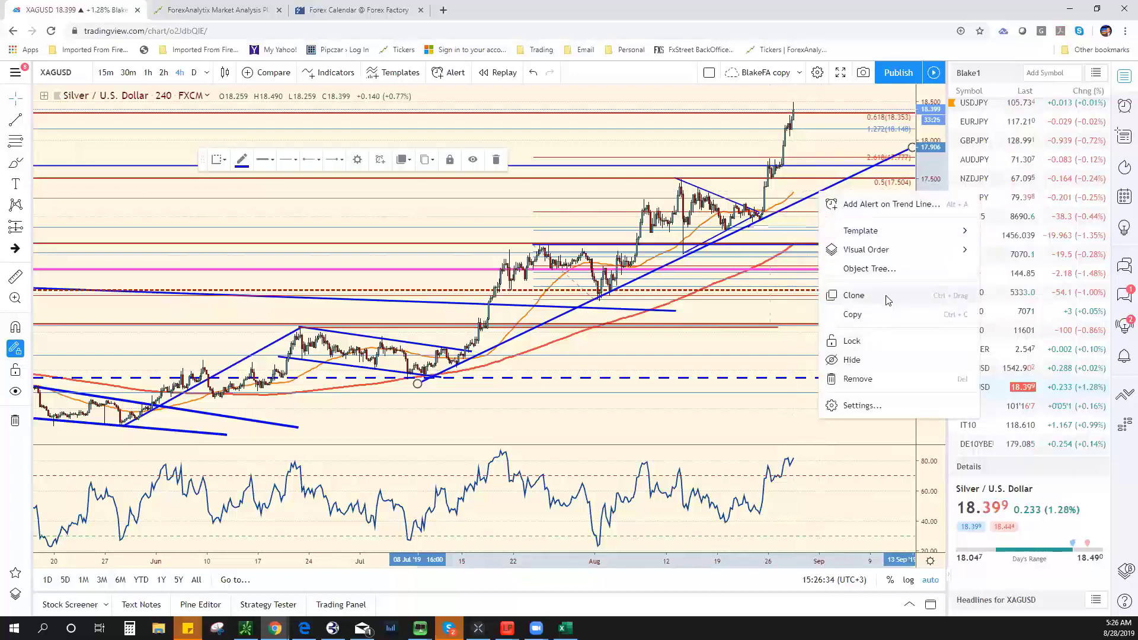
left_click(856, 295)
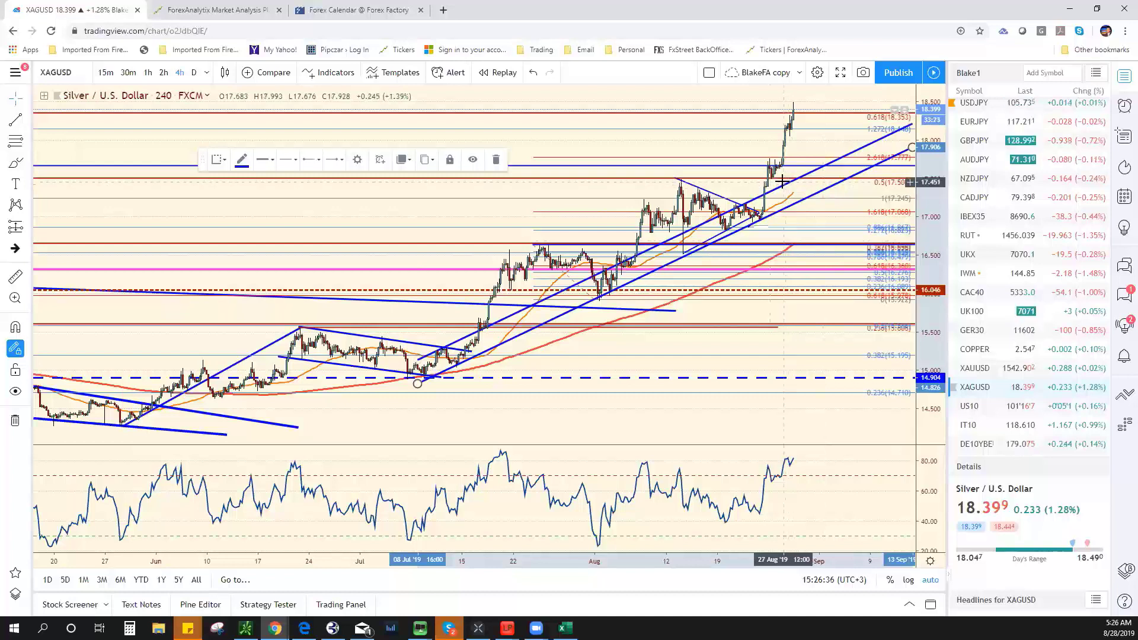
mouse_move(784, 189)
left_mouse_down()
mouse_move(771, 148)
mouse_move(670, 154)
mouse_move(703, 159)
left_mouse_up()
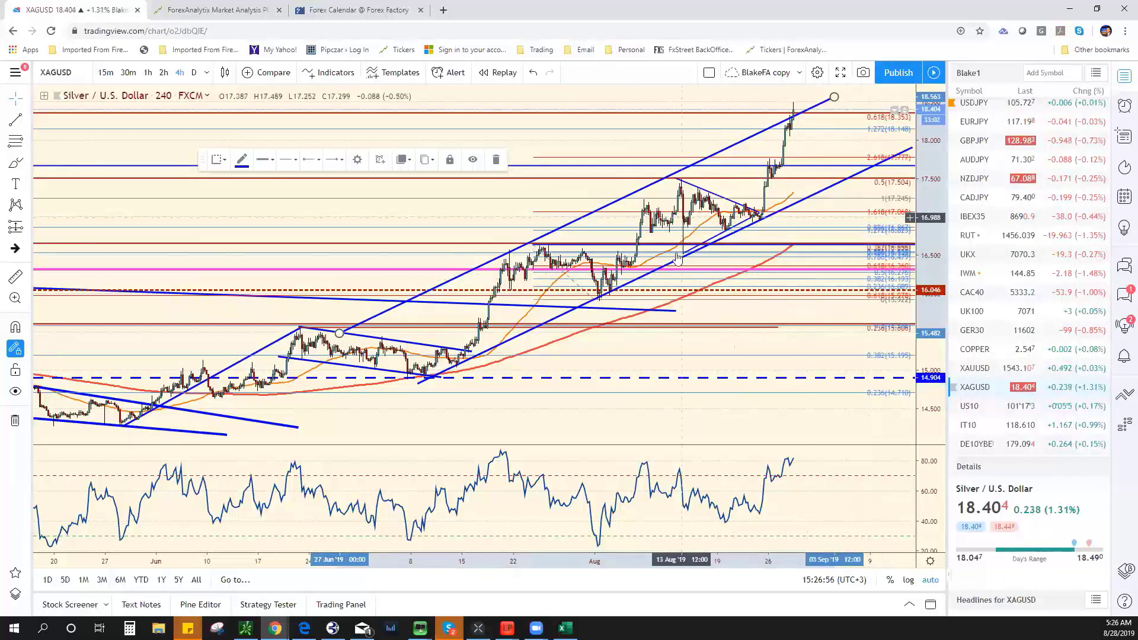
Draw a red rectangle over the 17.428–17.482 zone, extended toward the latest candles
left_click(28, 164)
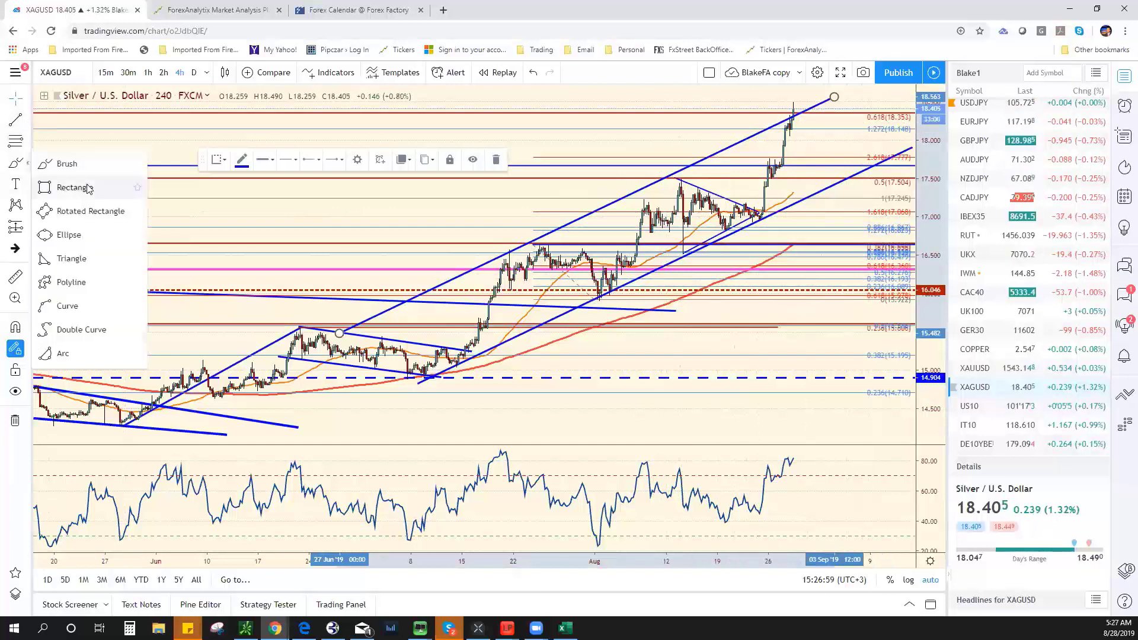
left_click(680, 180)
left_click(805, 185)
left_click_drag(805, 183, 868, 182)
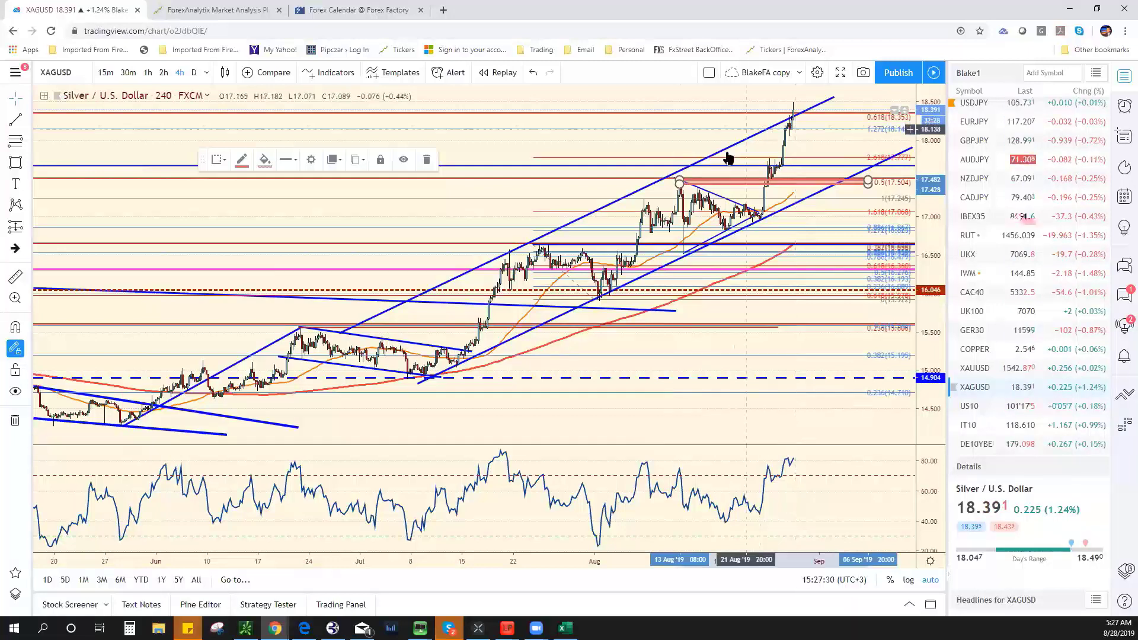
Measure the drop from the recent high to the zone: -0.965 (-5.25%) over 20 bars
left_click(706, 151)
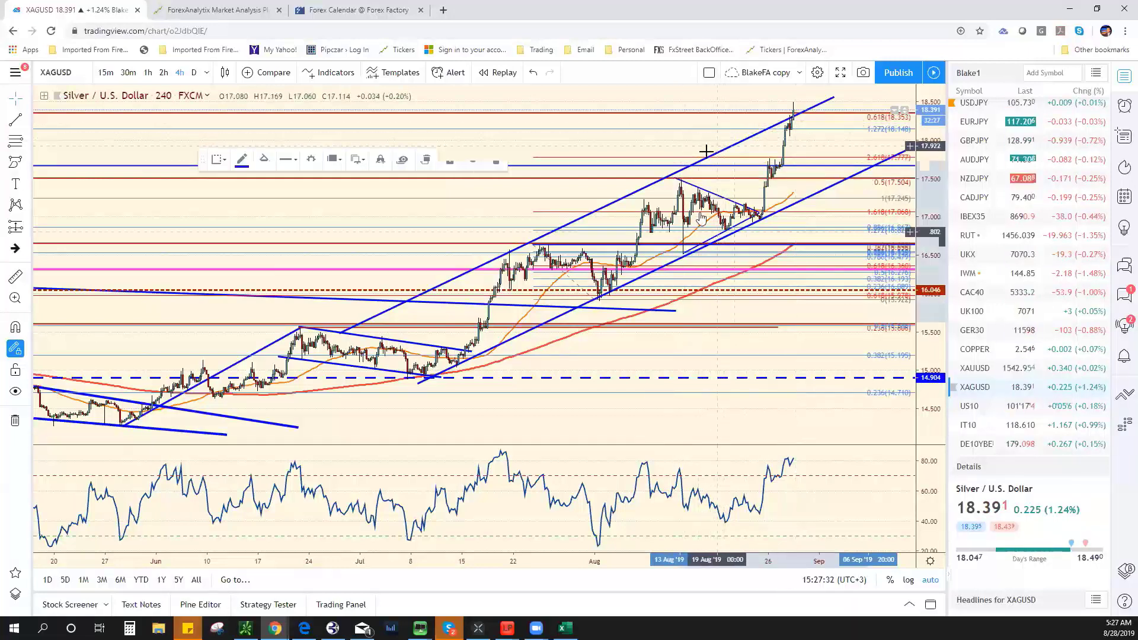
left_click(16, 276)
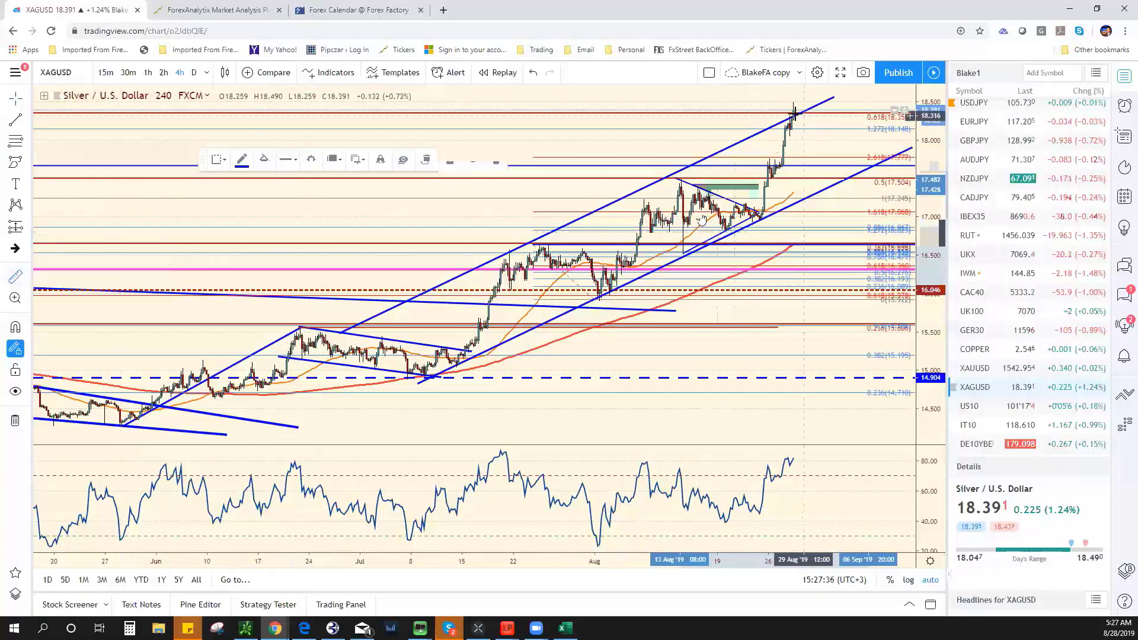
left_click(795, 110)
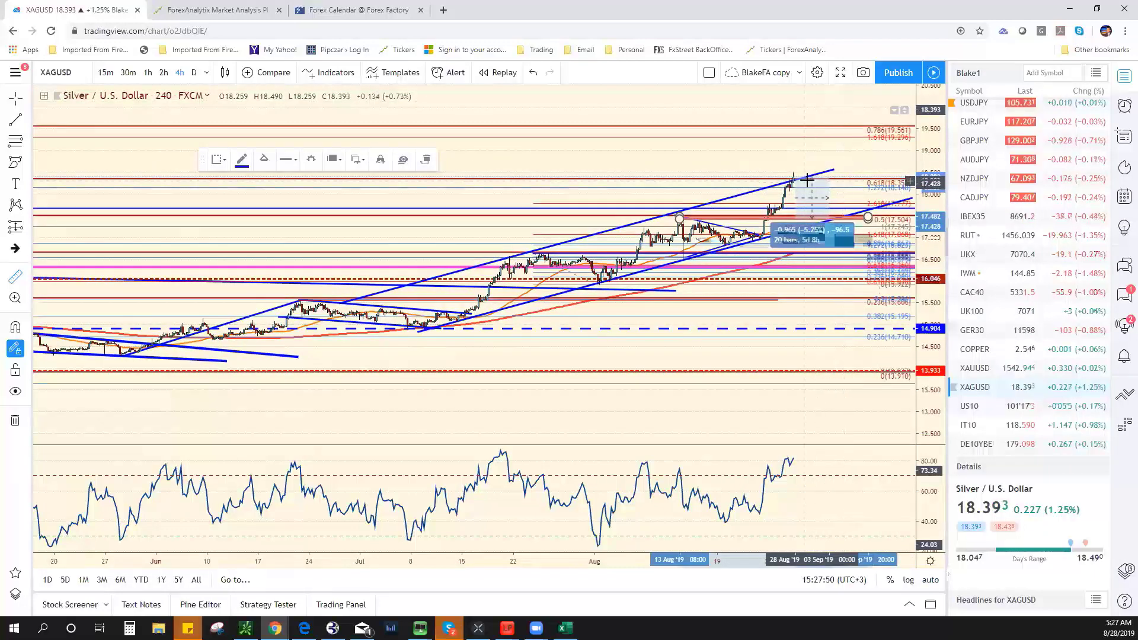
Measure silver's upside move from the 17.43 zone to about 21.146, then clear it
left_click(826, 214)
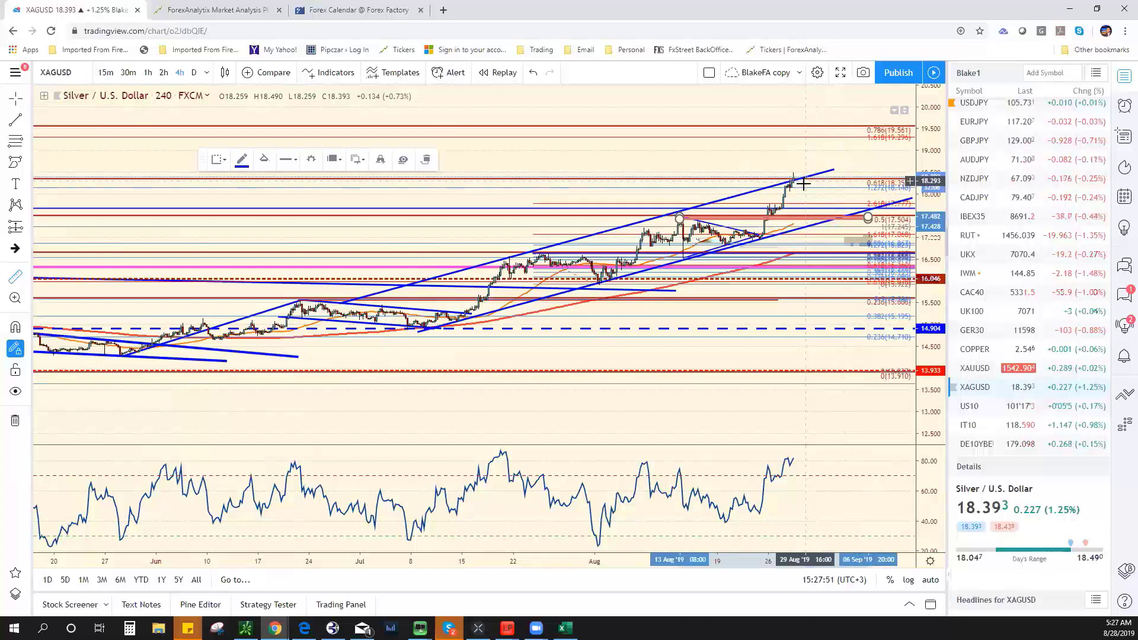
left_click(801, 215, "shift")
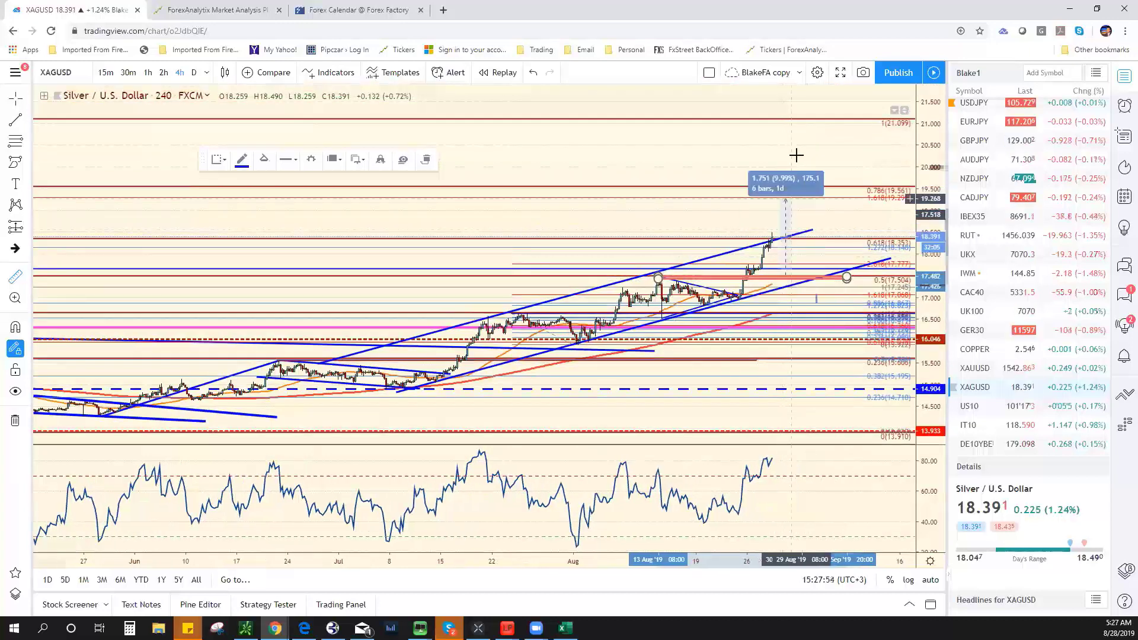
left_click(863, 117)
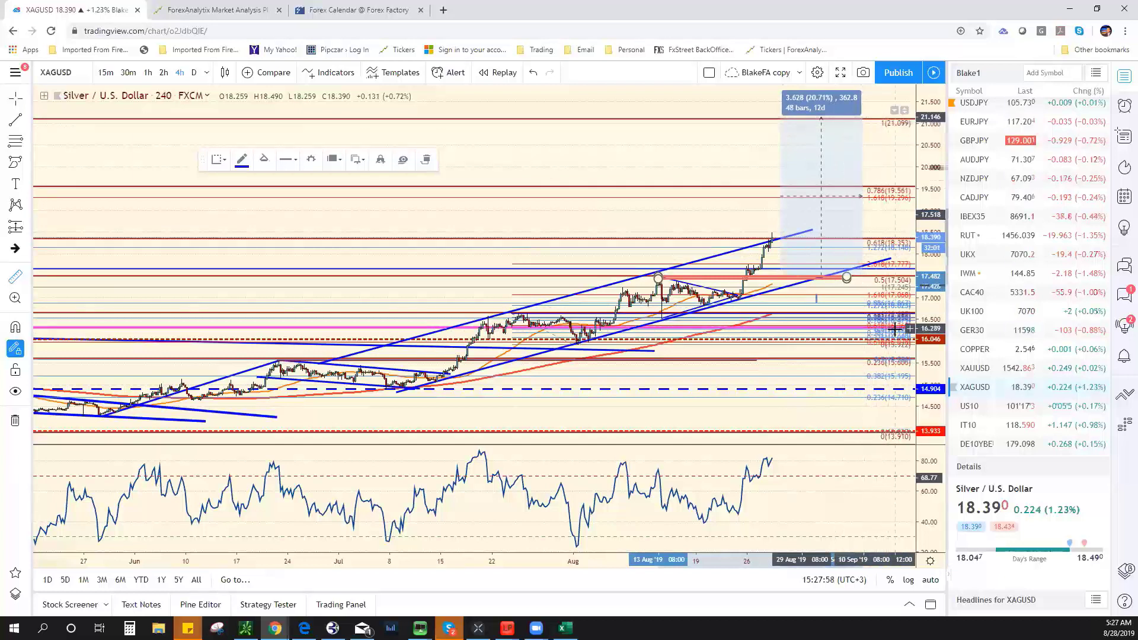
left_click(830, 275)
left_click(773, 236)
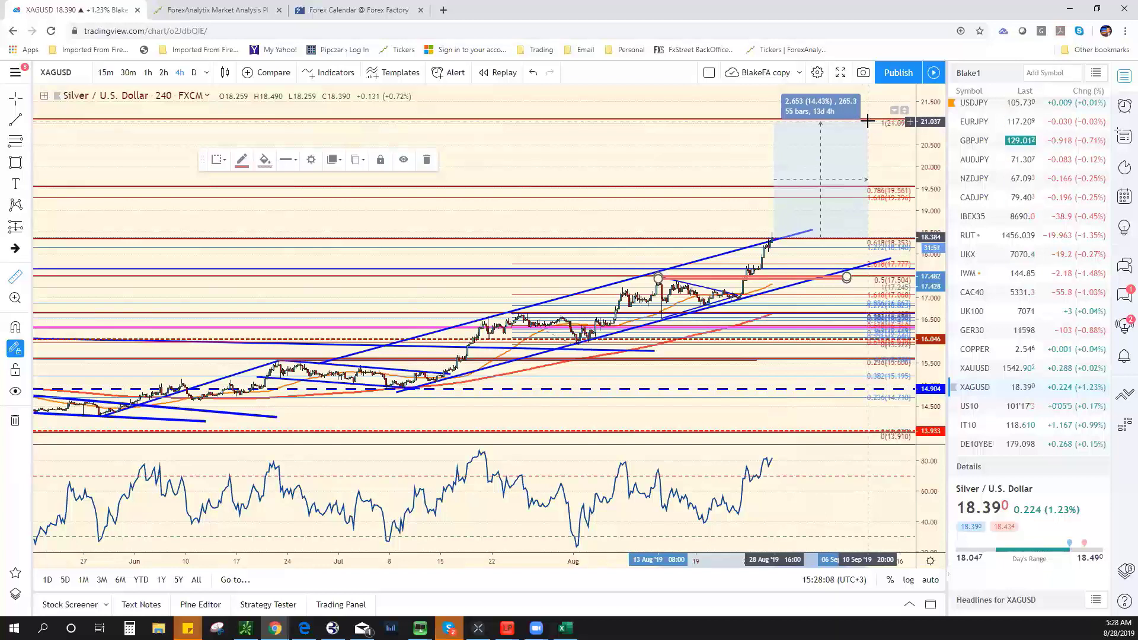
left_click(867, 121)
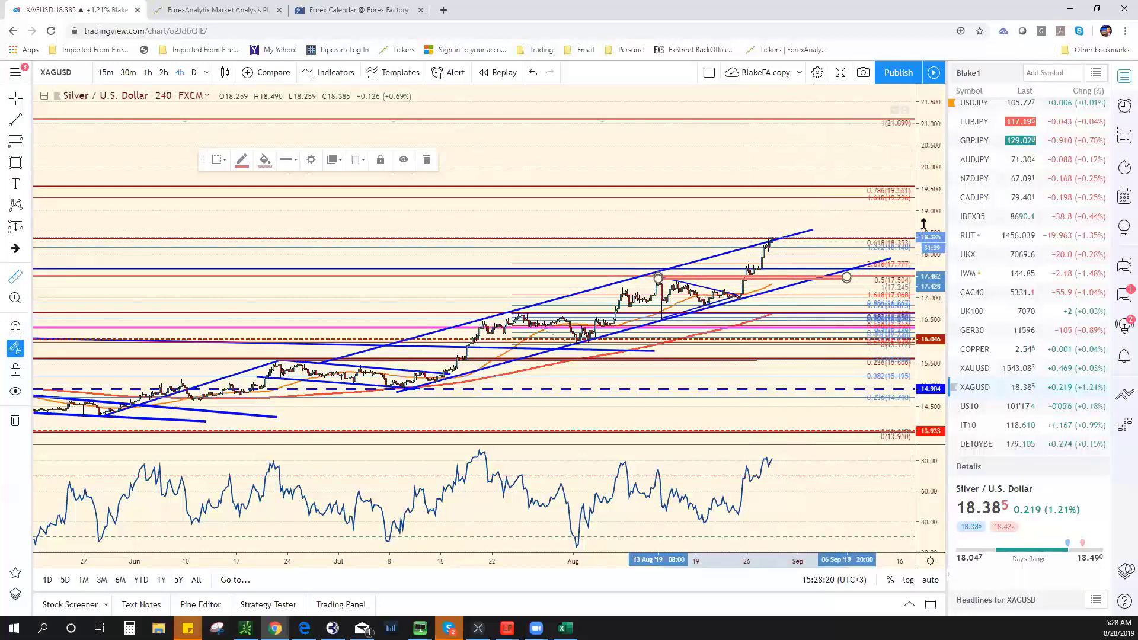
Rescale the silver price axis, measure the latest rise, then dismiss the measurement
left_click_drag(924, 224, 924, 258)
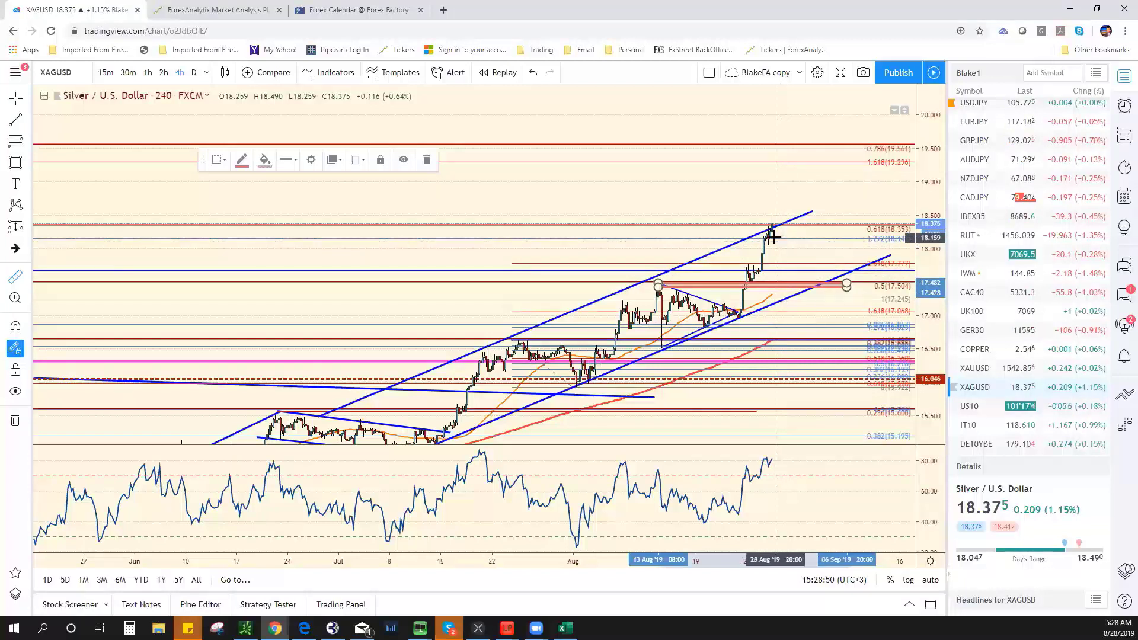
left_click(770, 238, "shift")
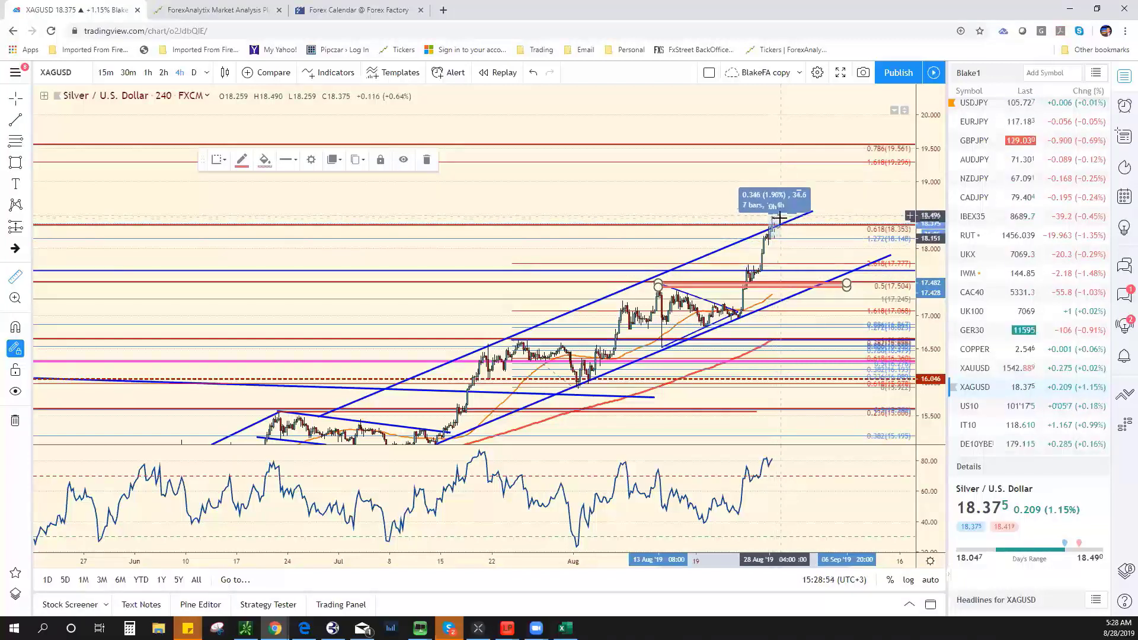
left_click(778, 218)
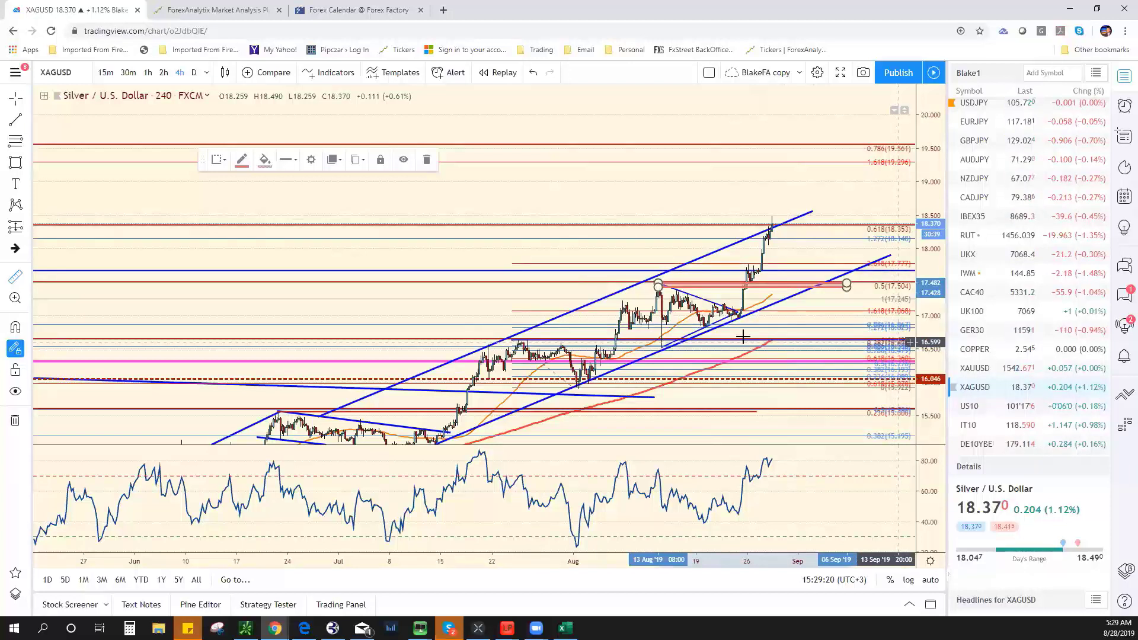
In ForexAnalytix, collapse GBP/USD, open XAG/USD Harmonics analysis and view its chart full size
left_click(225, 10)
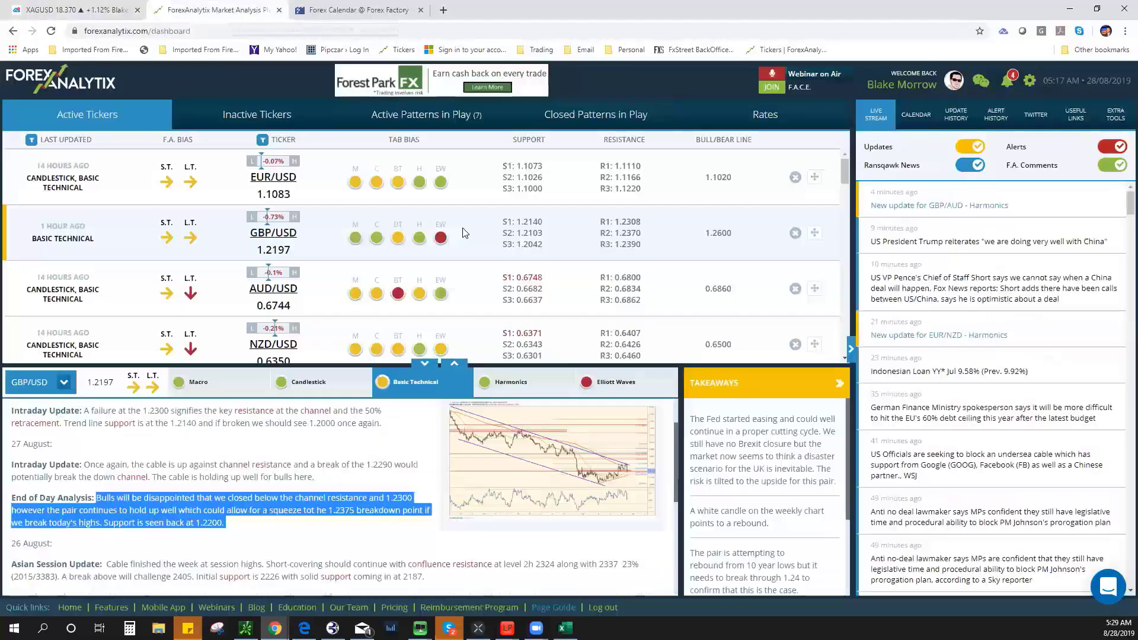
left_click(425, 363)
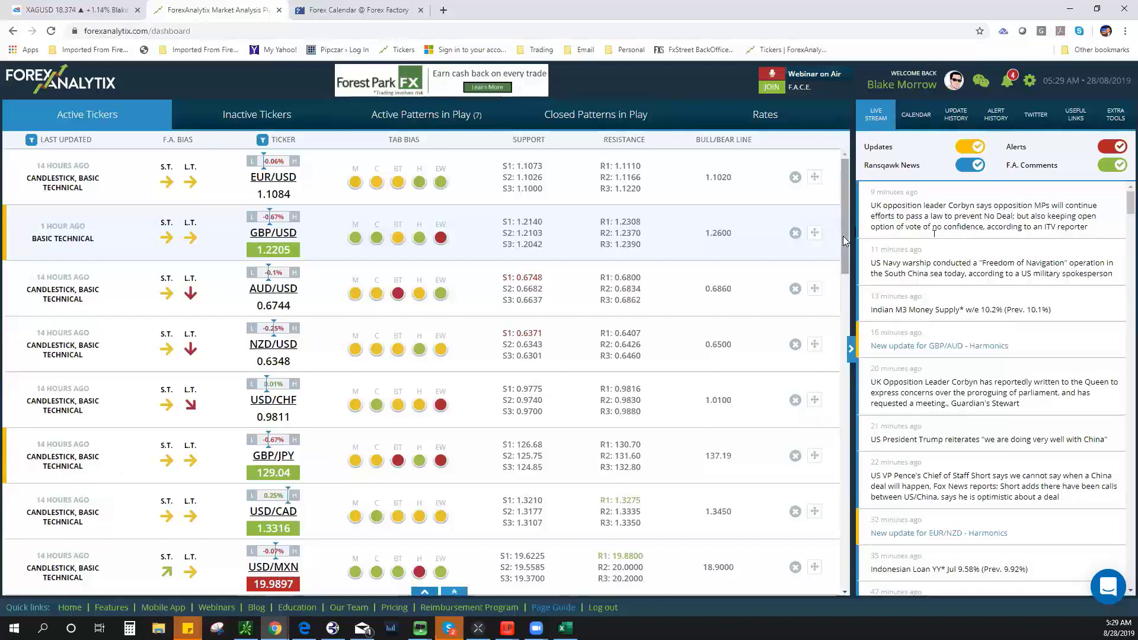
scroll(845, 240, "down", 2)
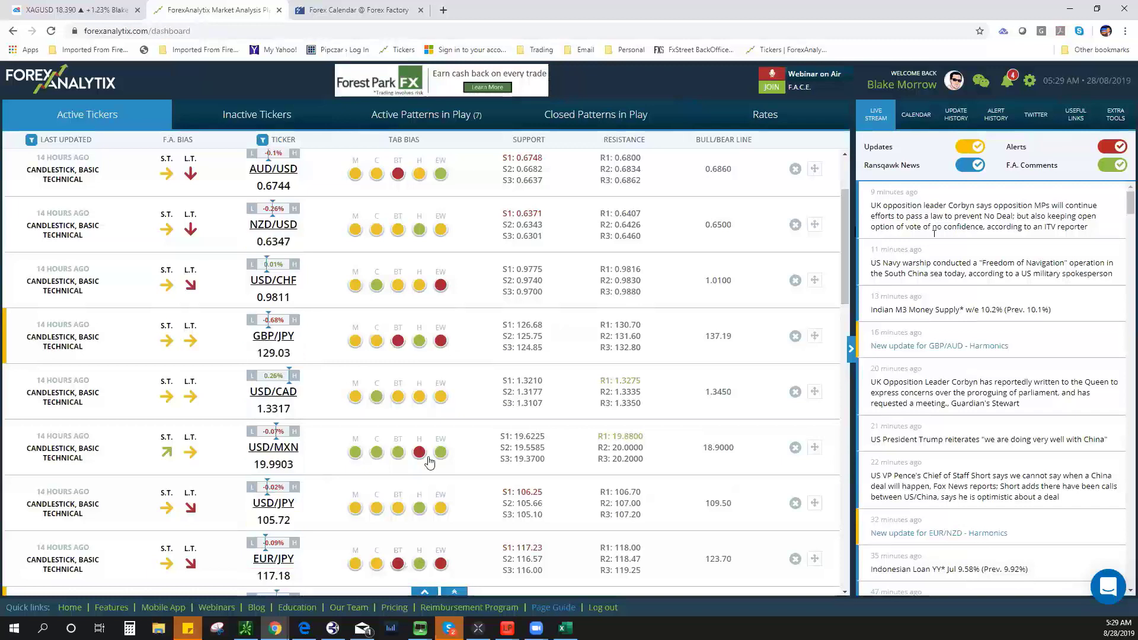
scroll(431, 460, "down", 7)
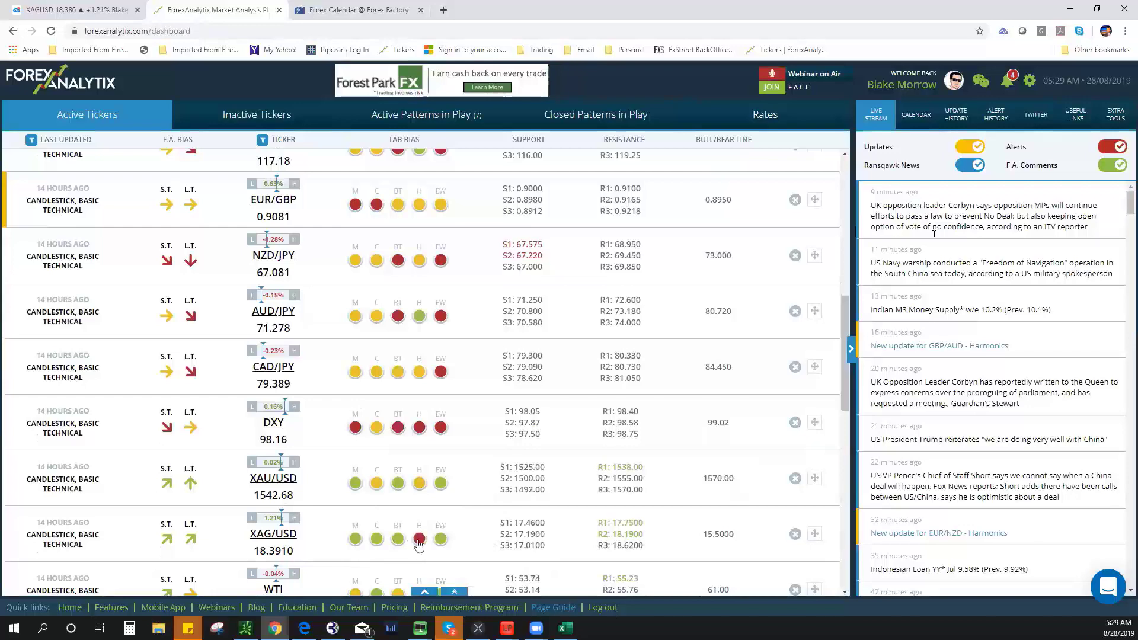
left_click(419, 541)
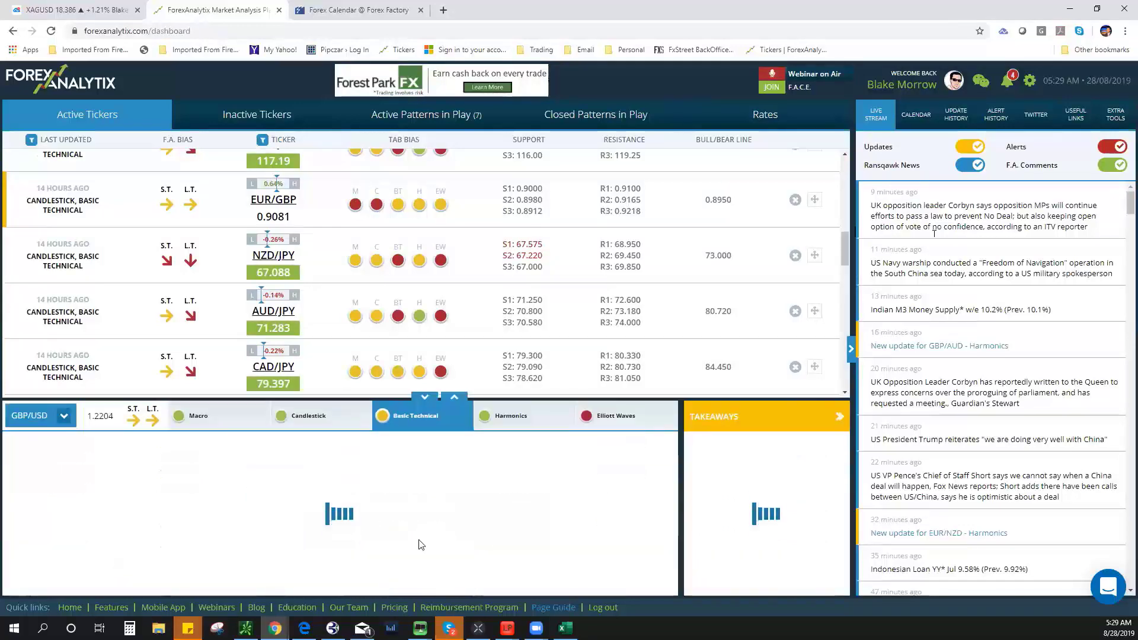
left_click(538, 498)
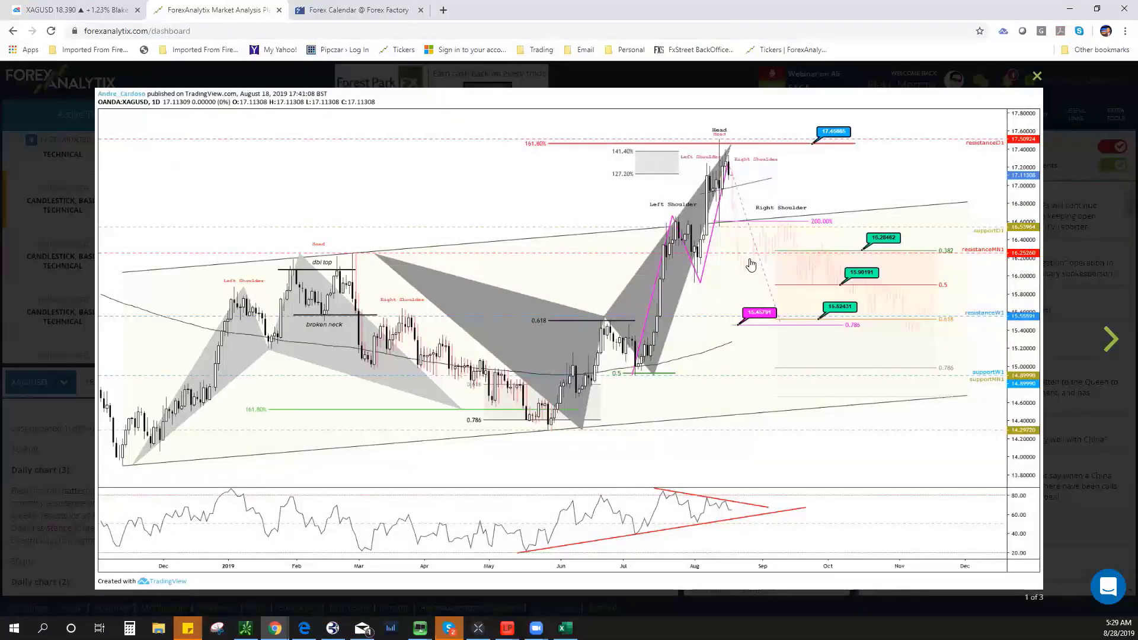
left_click(1036, 77)
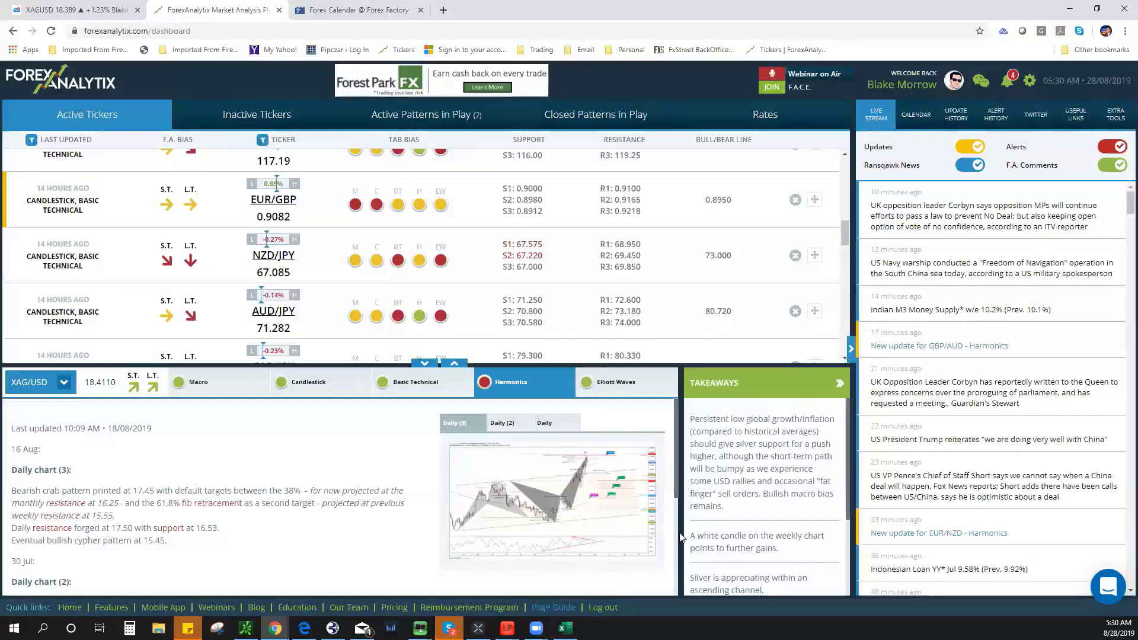
Stretch the silver chart's price scale and compare it with ForexAnalytix's XAG/USD analysis
left_click(86, 15)
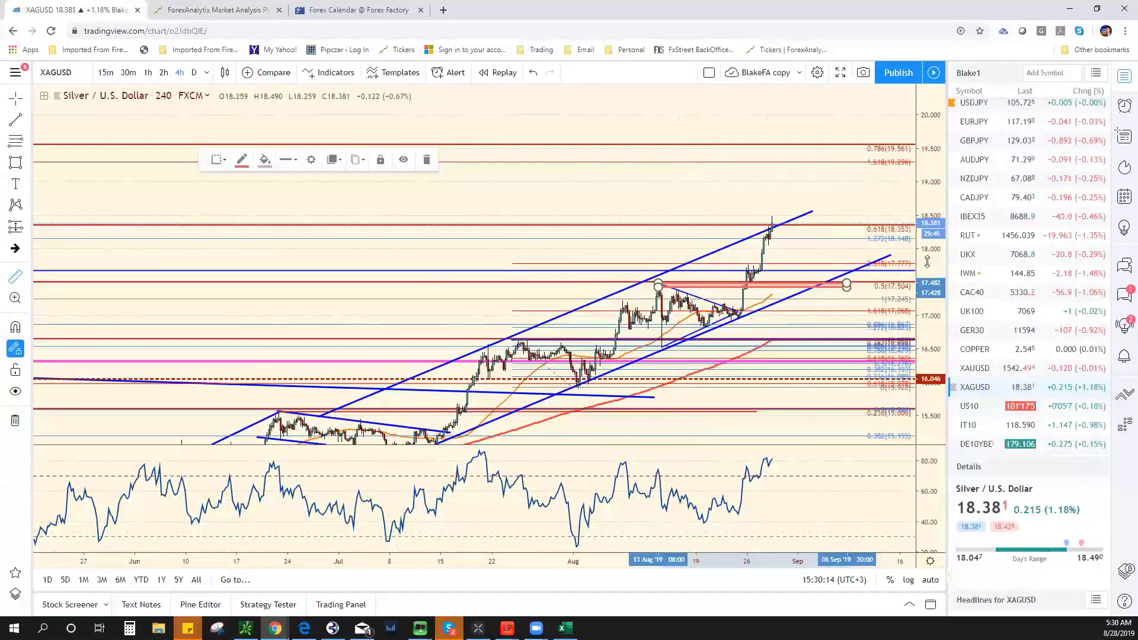
mouse_move(927, 261)
left_mouse_down()
mouse_move(927, 240)
mouse_move(929, 250)
left_mouse_up()
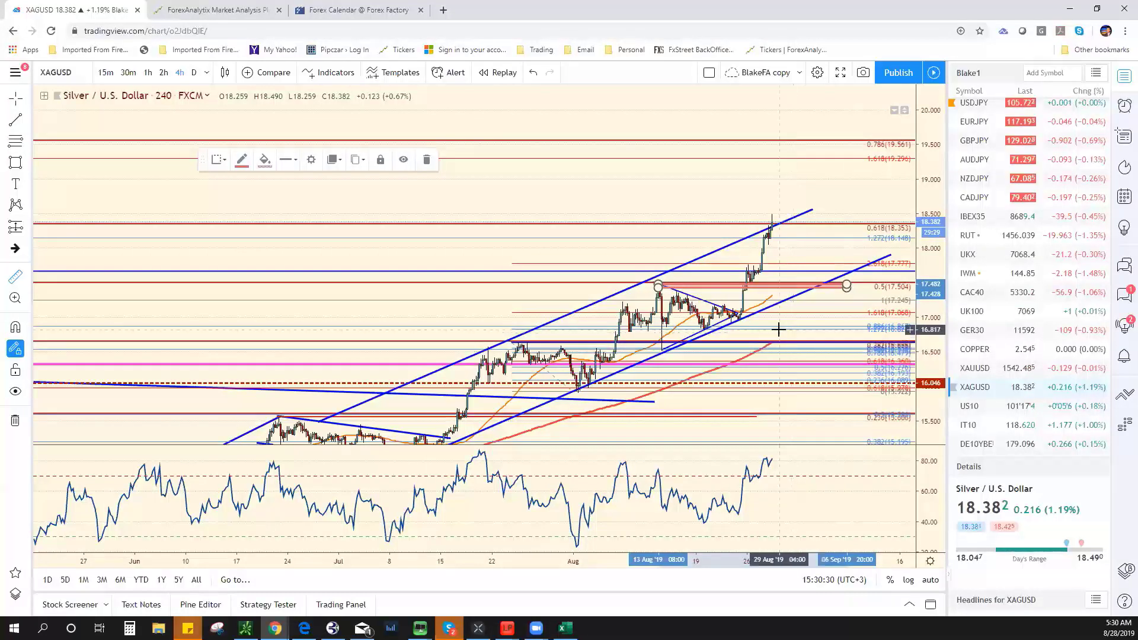
left_click(226, 16)
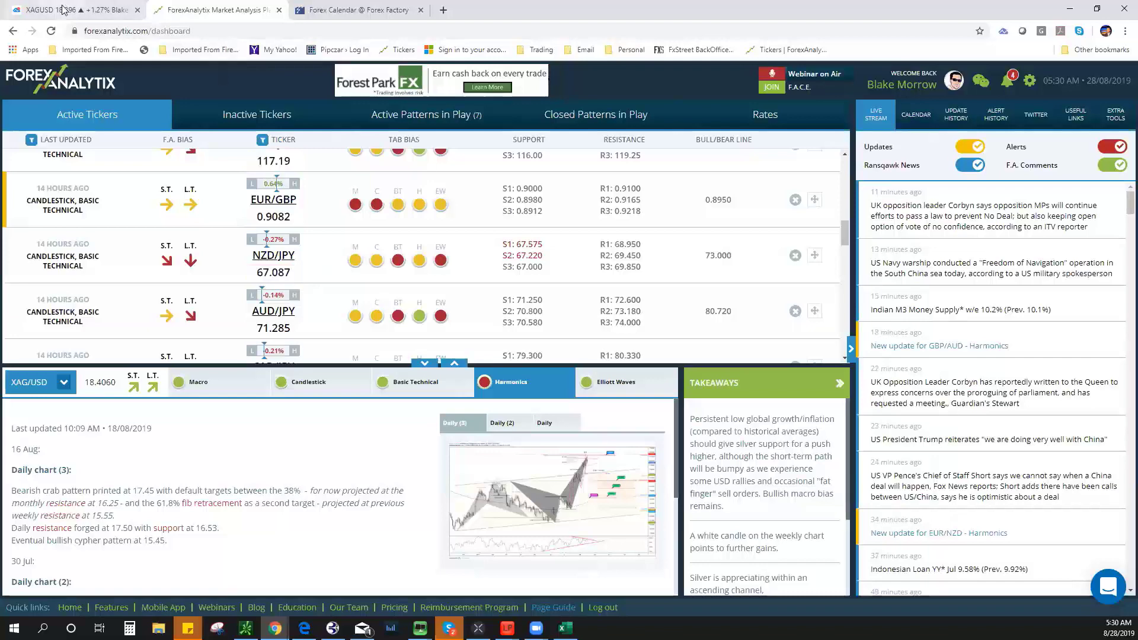
key("ctrl+1")
Compress the price scale and load EURUSD from the watchlist
left_click_drag(923, 189, 923, 204)
scroll(1028, 190, "up", 5)
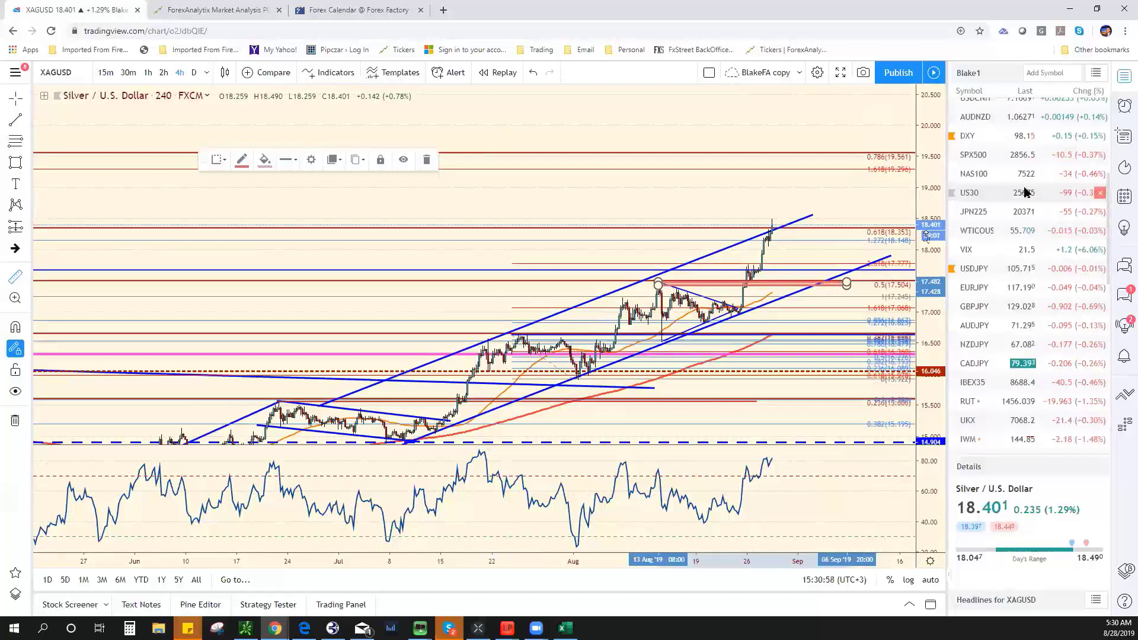
left_click(1017, 108)
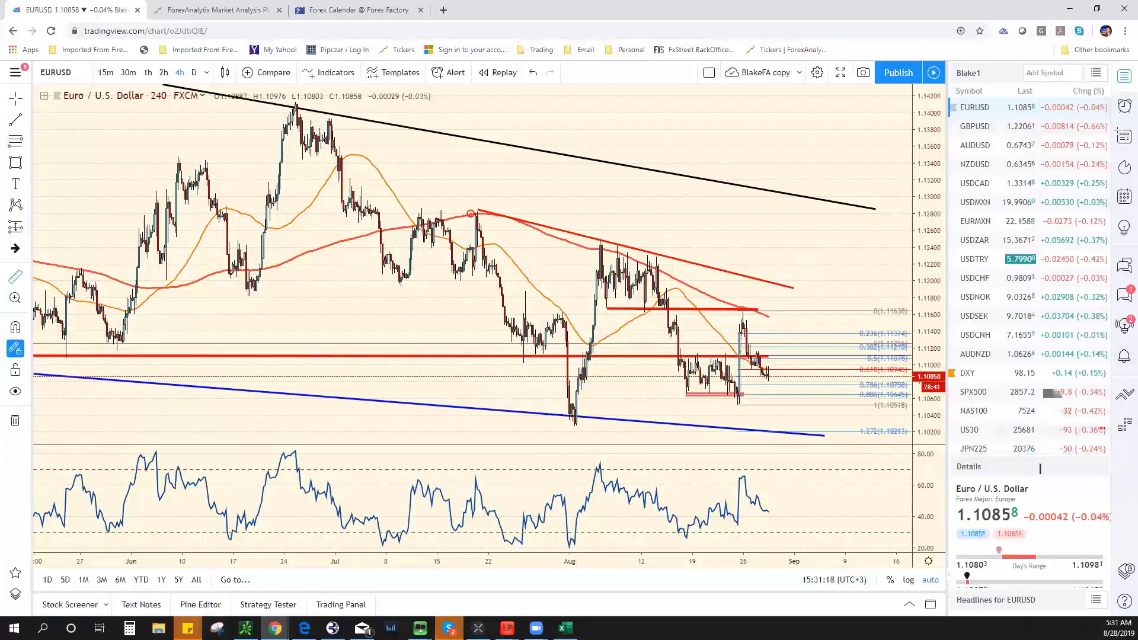
Check the support/resistance spreadsheet, then zoom EURUSD into recent bars on the 1-hour timeframe
key("alt+Tab")
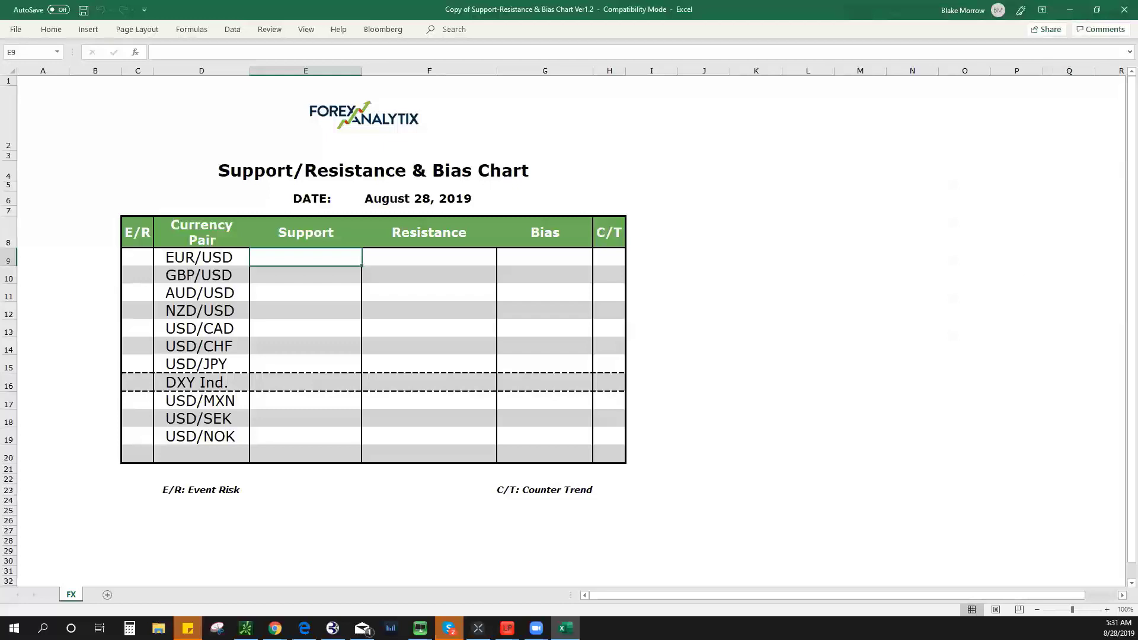
key("alt+Tab")
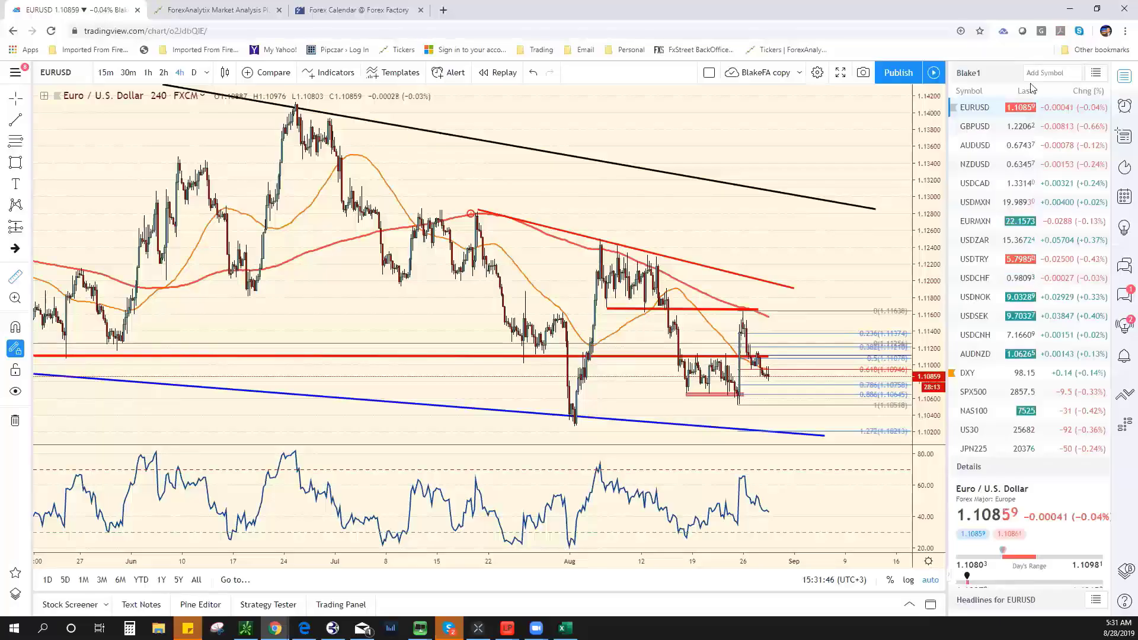
scroll(587, 415, "up", 3)
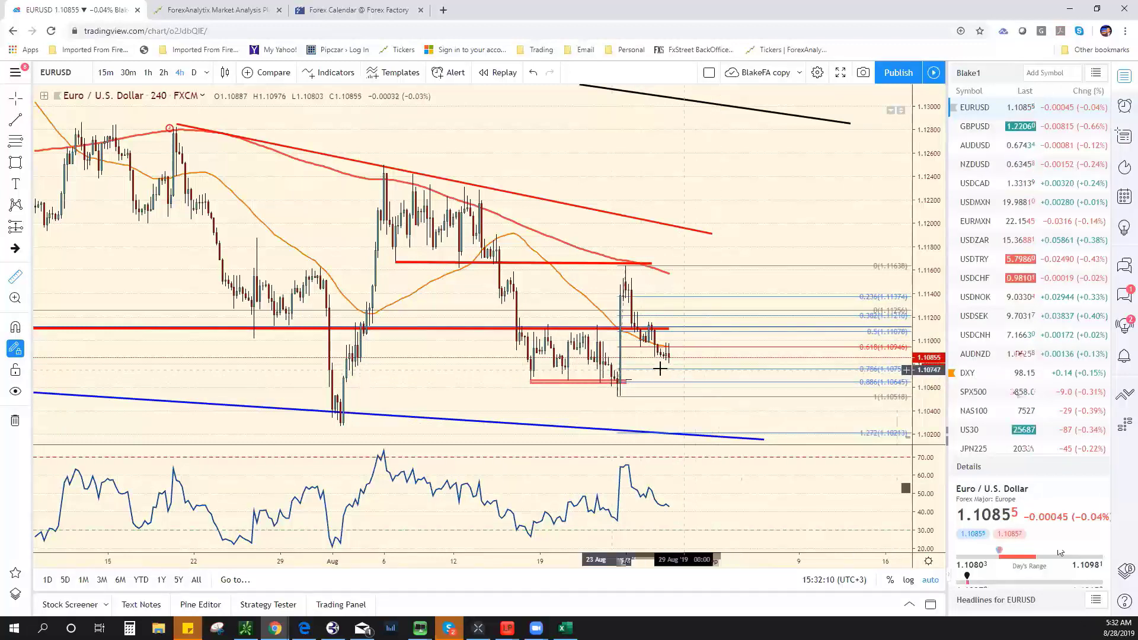
scroll(625, 407, "up", 3)
left_click(148, 72)
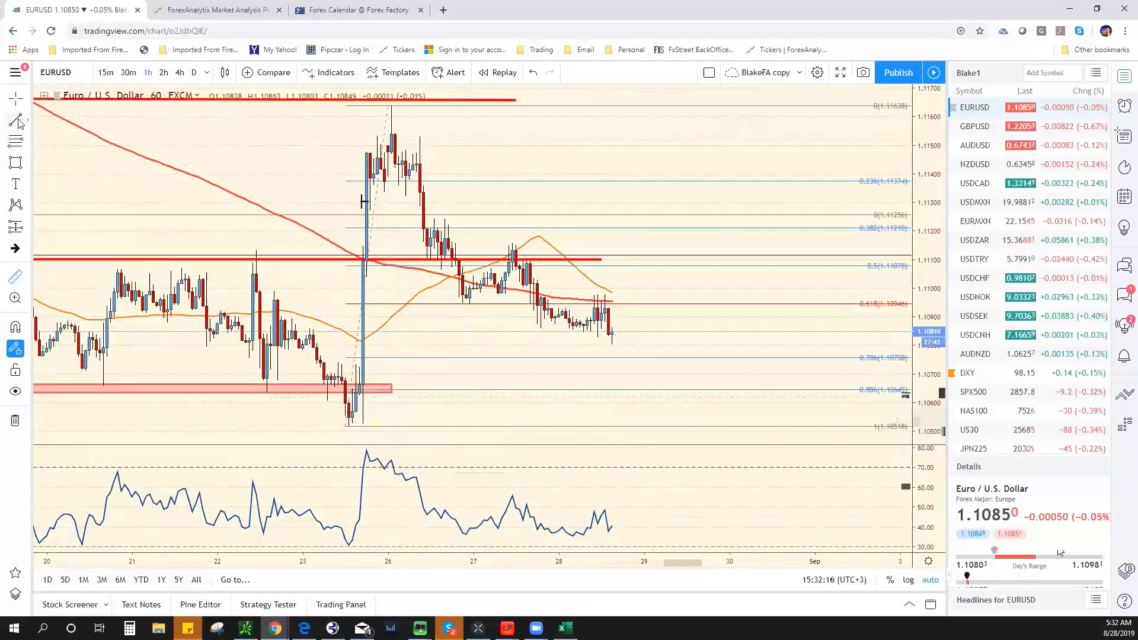
Draw a blue horizontal support line at 1.1075 on the EUR/USD 1-hour chart
key("alt+t")
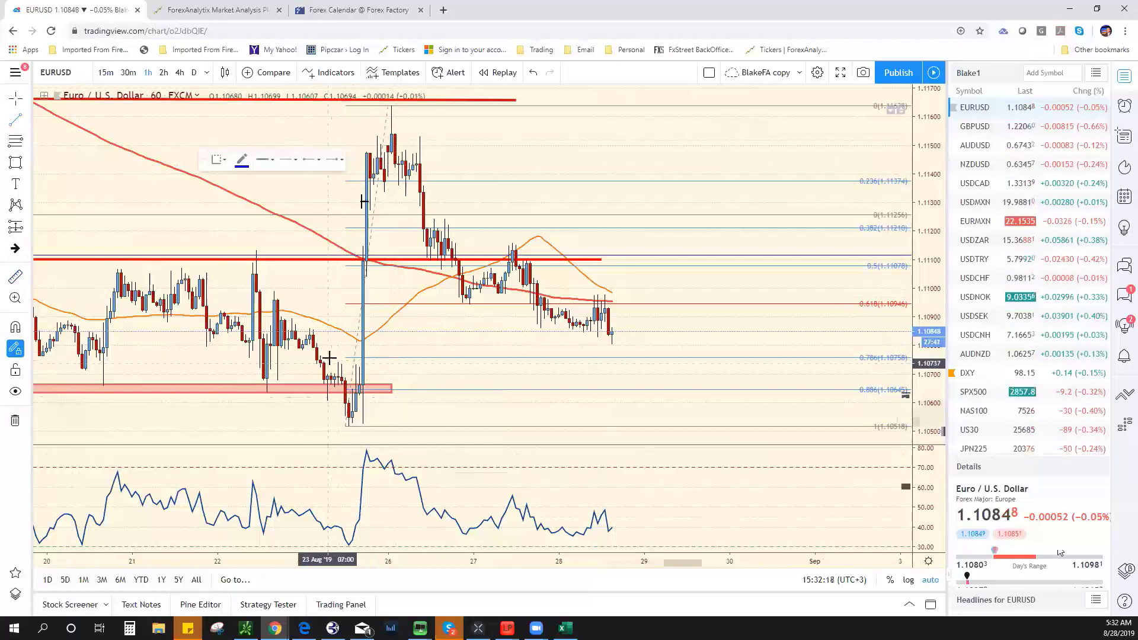
left_click(328, 361)
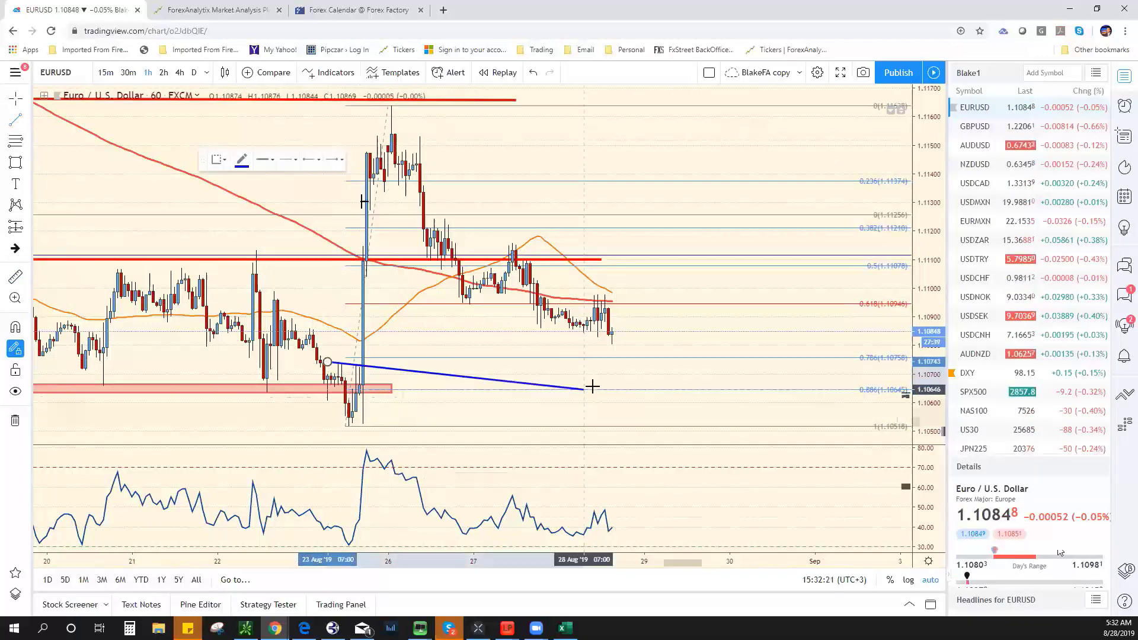
left_click(653, 362)
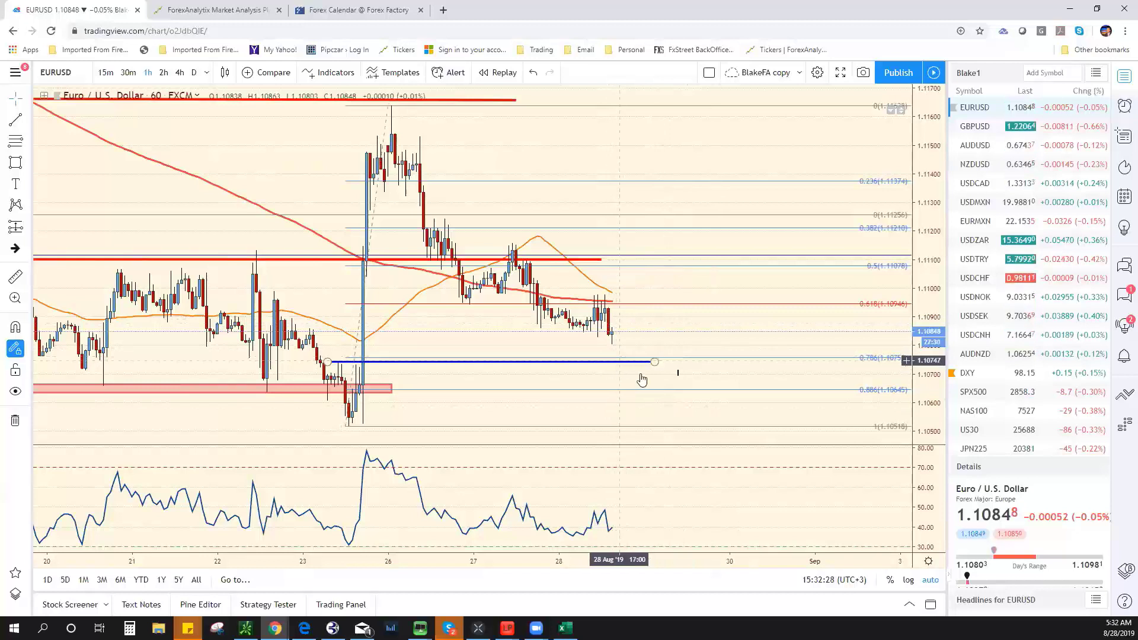
Enter 1.1075 as the EUR/USD support value in the Excel sheet
key("alt+Tab")
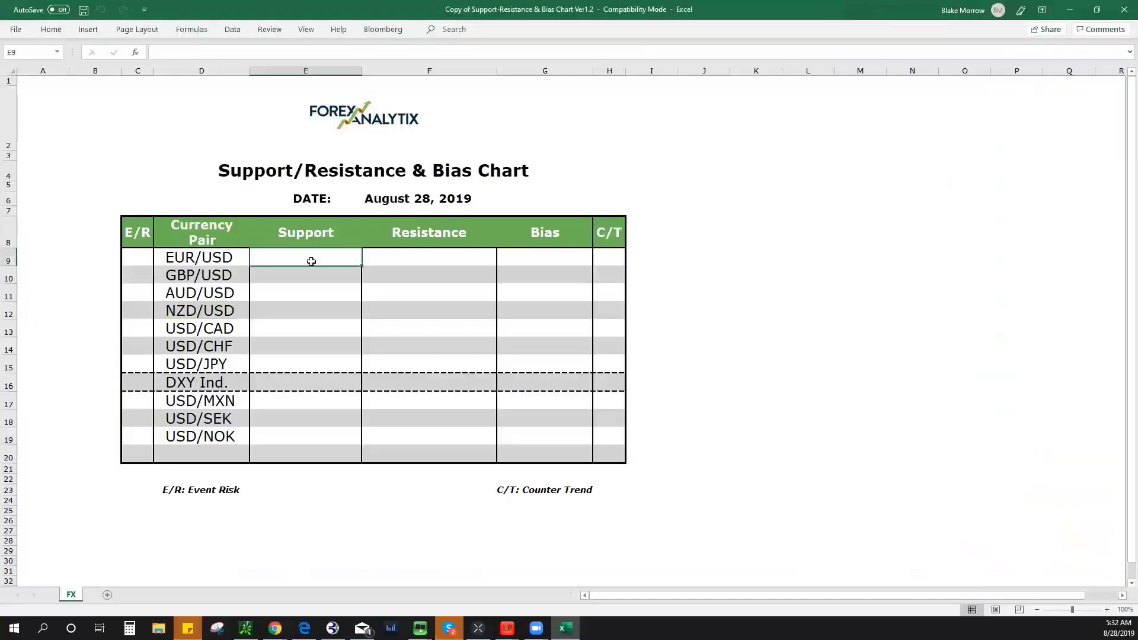
type("1.1075")
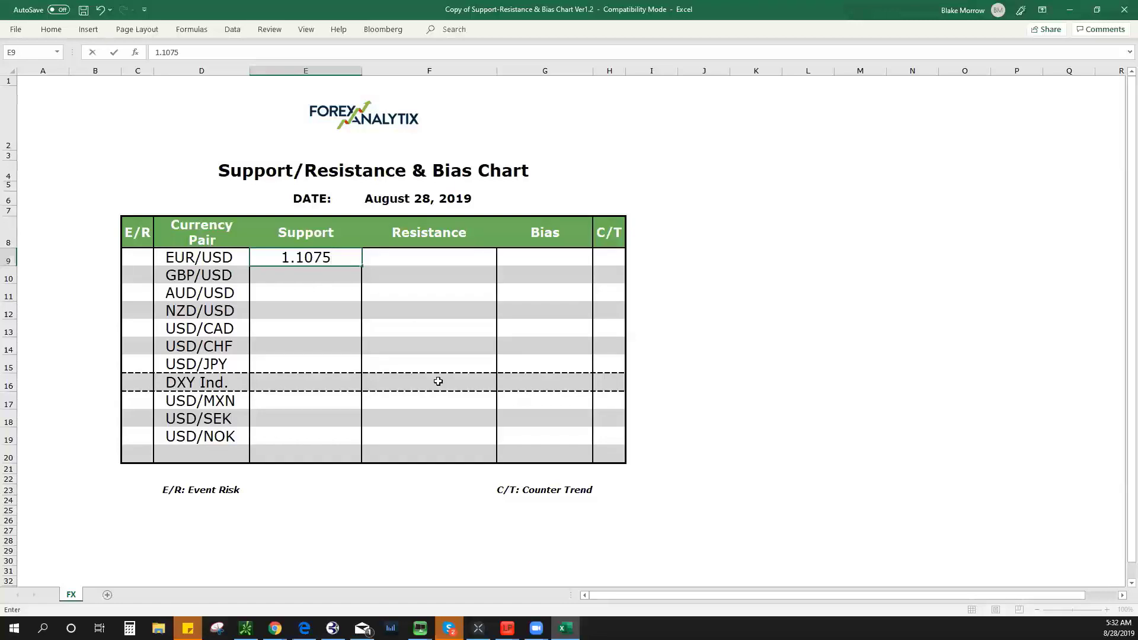
Mark a red resistance rectangle spanning 1.1094–1.1098 on the EUR/USD chart
key("alt+Tab")
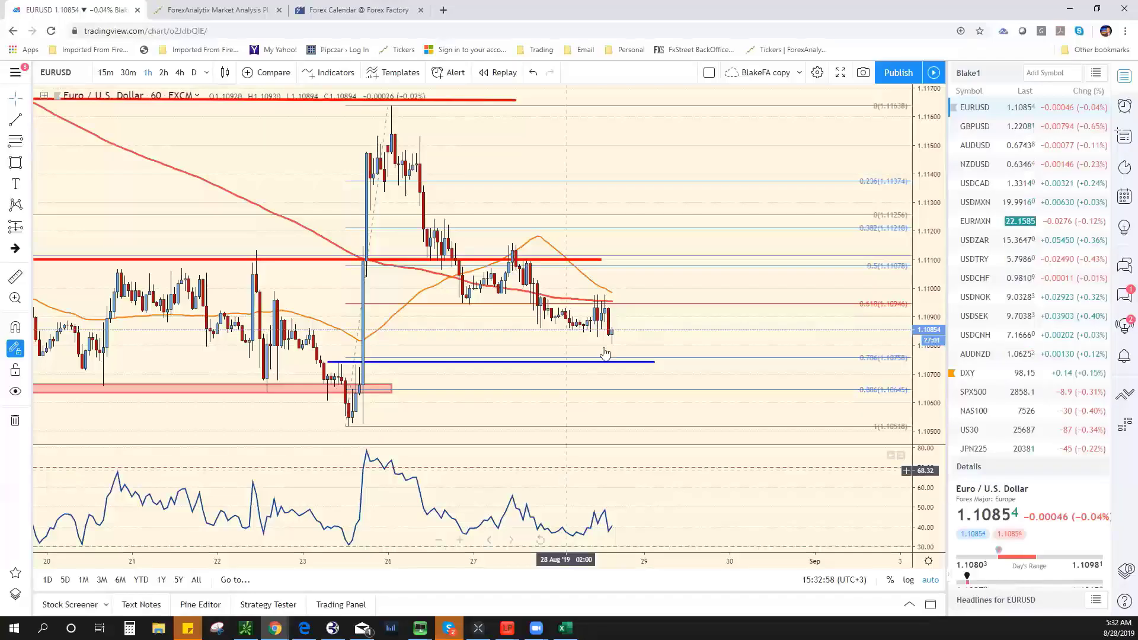
left_click(615, 294)
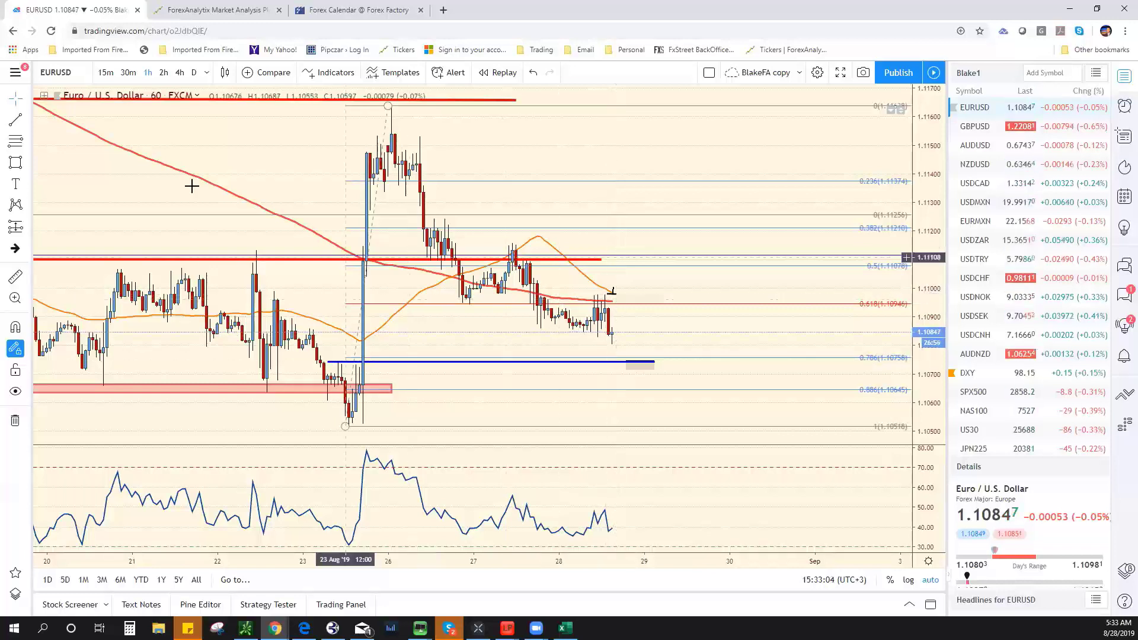
key("alt+shift+r")
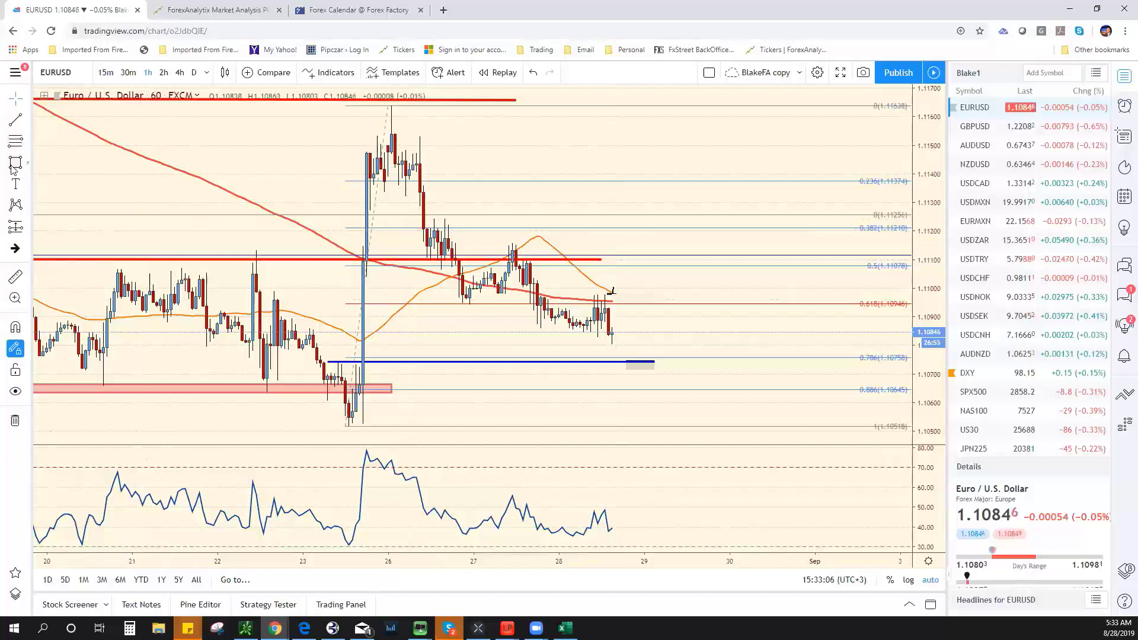
mouse_move(466, 306)
left_mouse_down()
mouse_move(563, 286)
mouse_move(679, 294)
left_mouse_up()
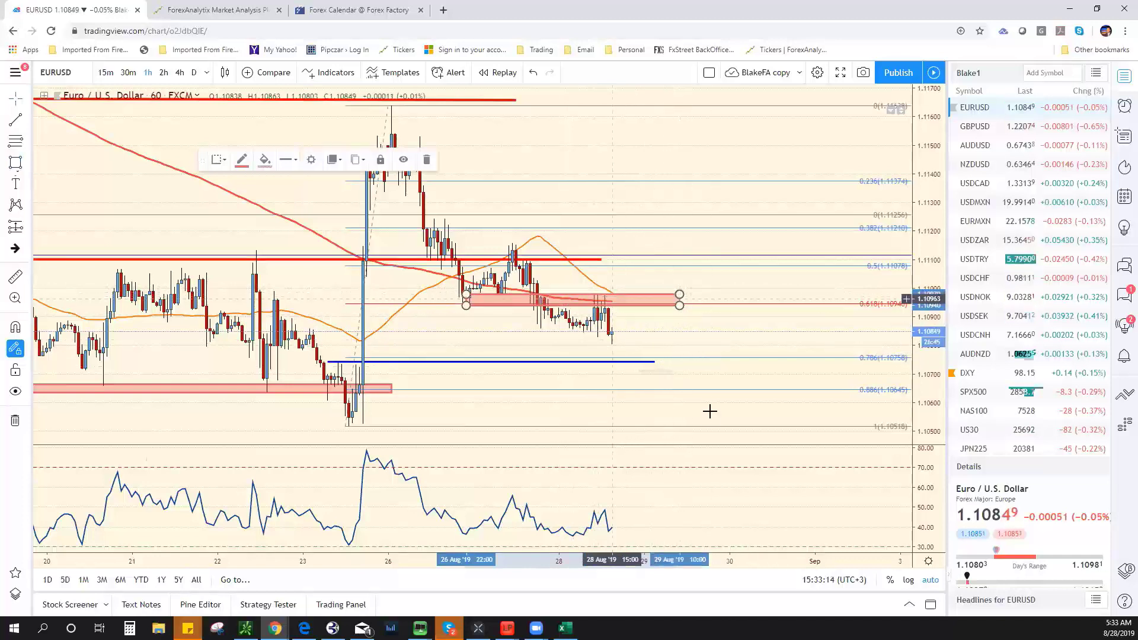
Enter 1.1100 as the EUR/USD resistance and set its bias to Range
left_click(565, 628)
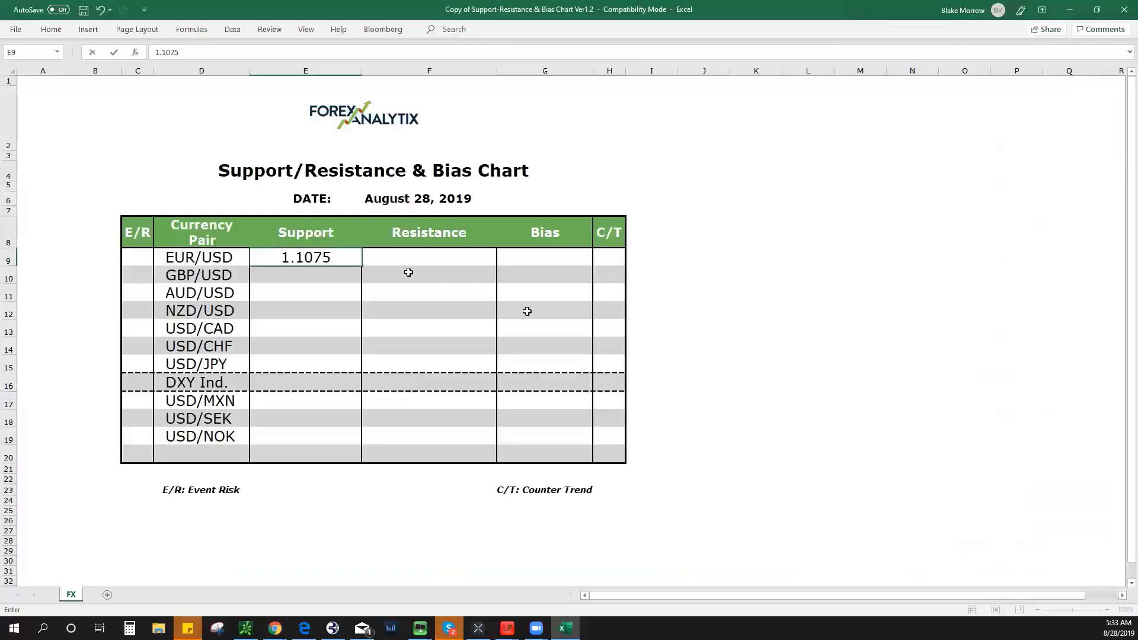
left_click(412, 258)
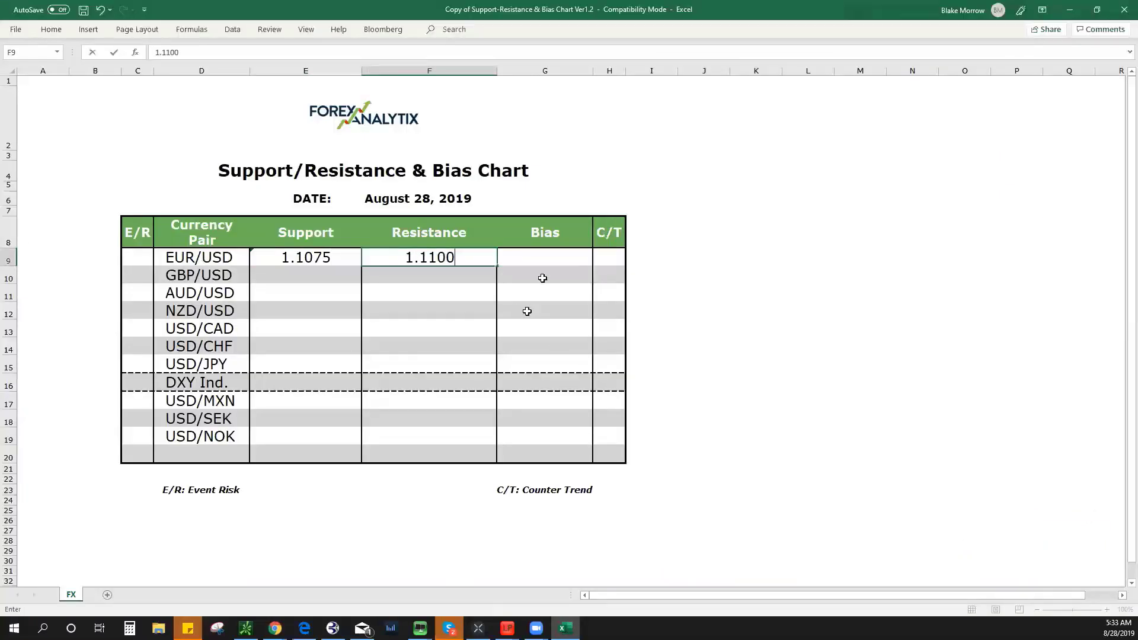
left_click(548, 260)
left_click(599, 262)
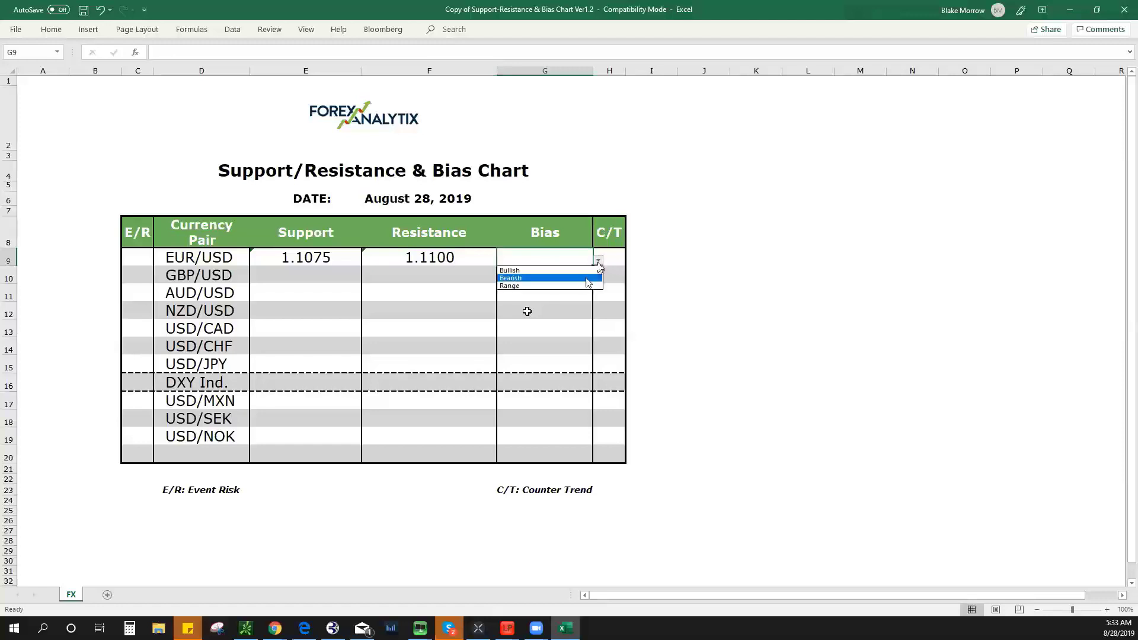
left_click(563, 287)
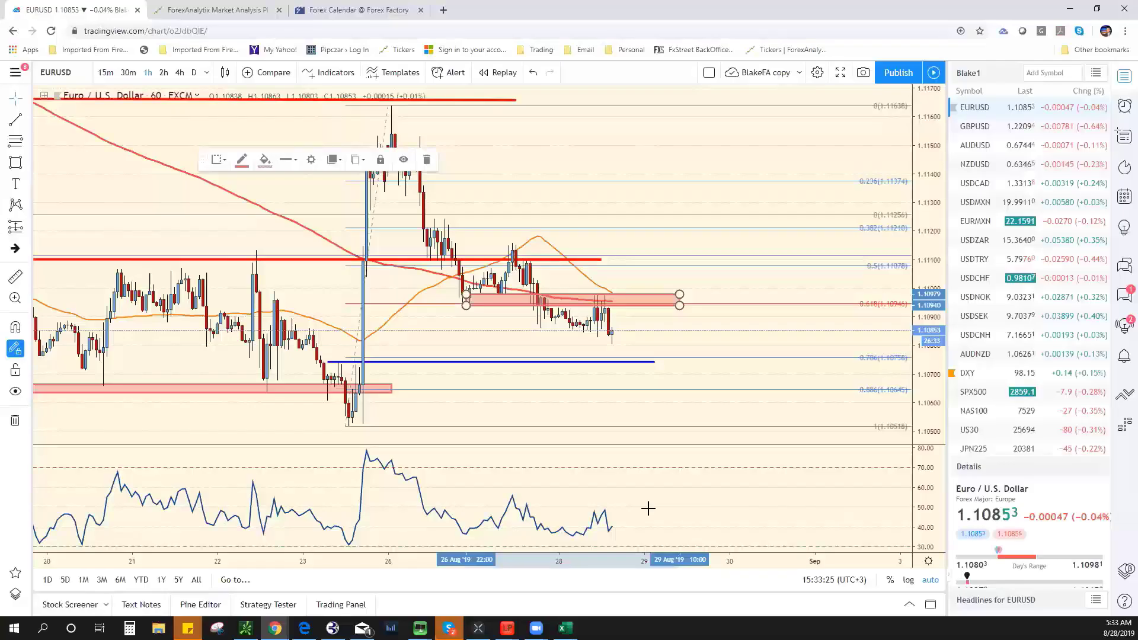
left_click(1070, 10)
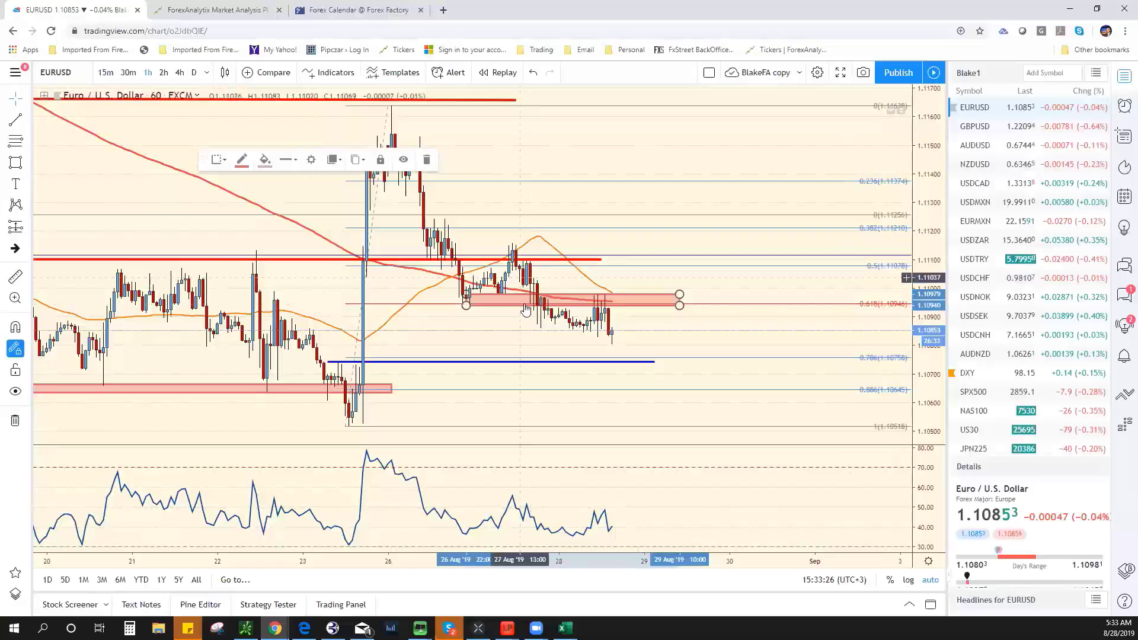
scroll(533, 334, "down", 10)
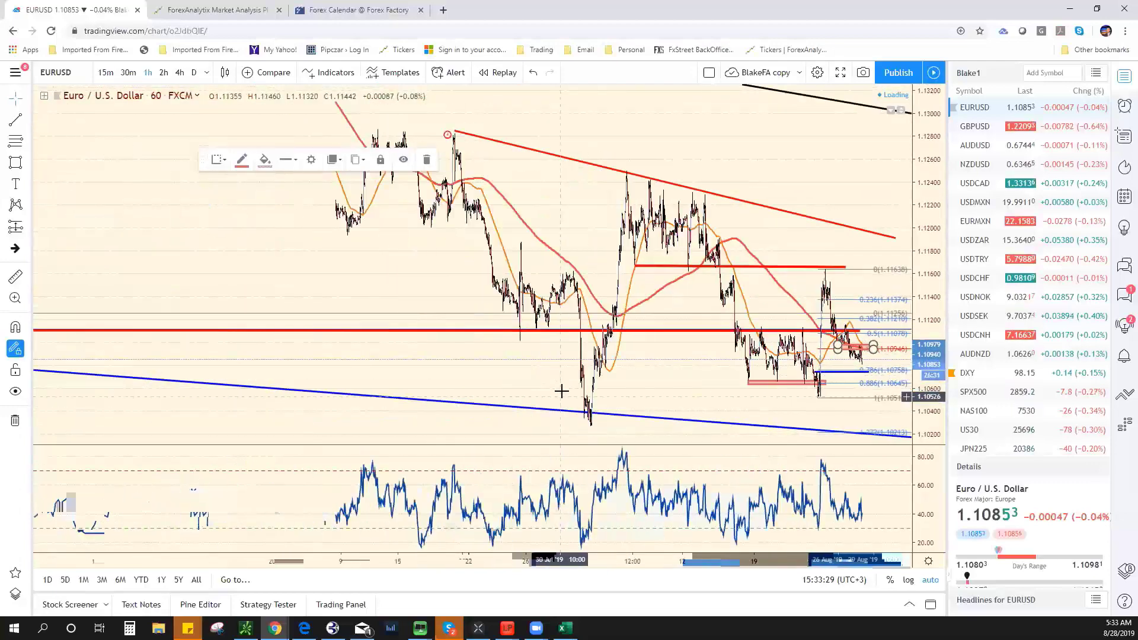
scroll(592, 425, "down", 6)
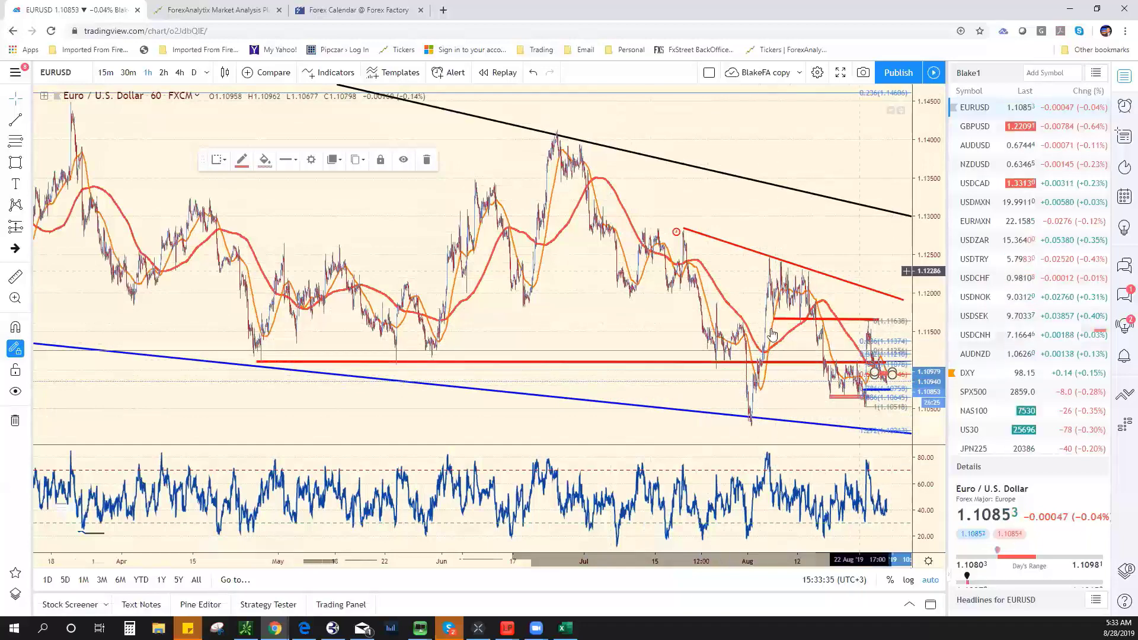
scroll(814, 399, "up", 5)
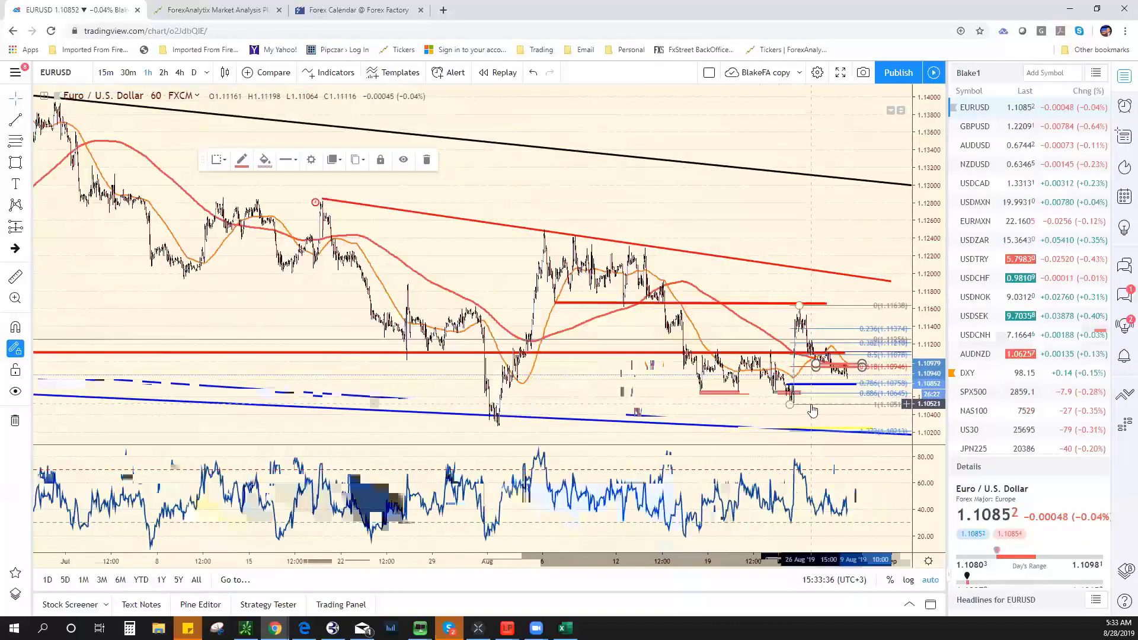
scroll(838, 381, "up", 3)
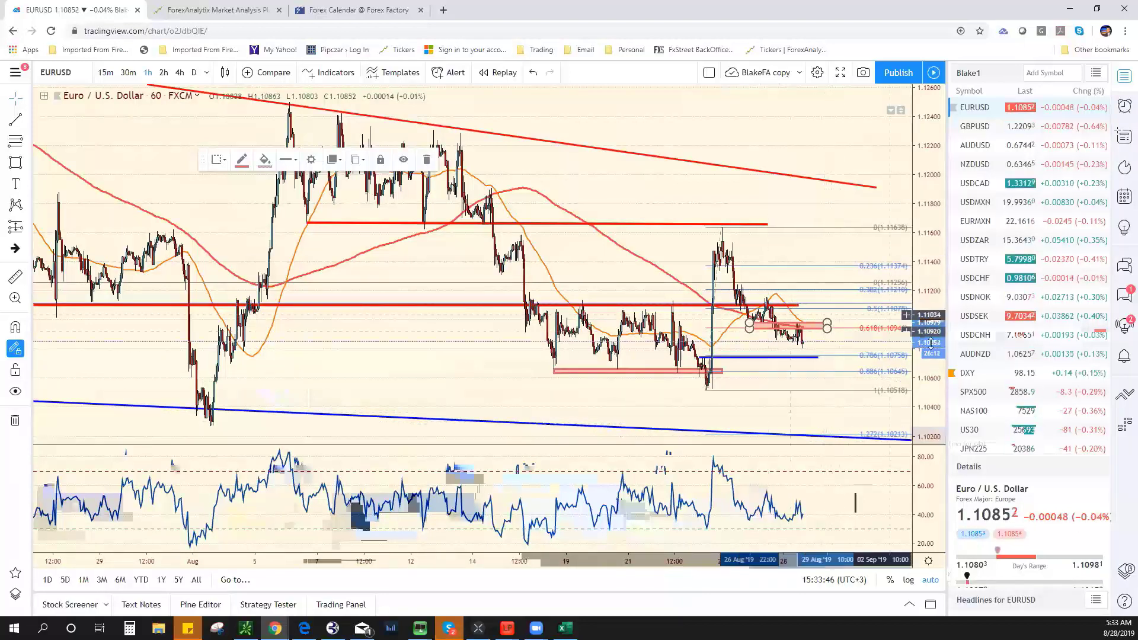
scroll(828, 375, "up", 2)
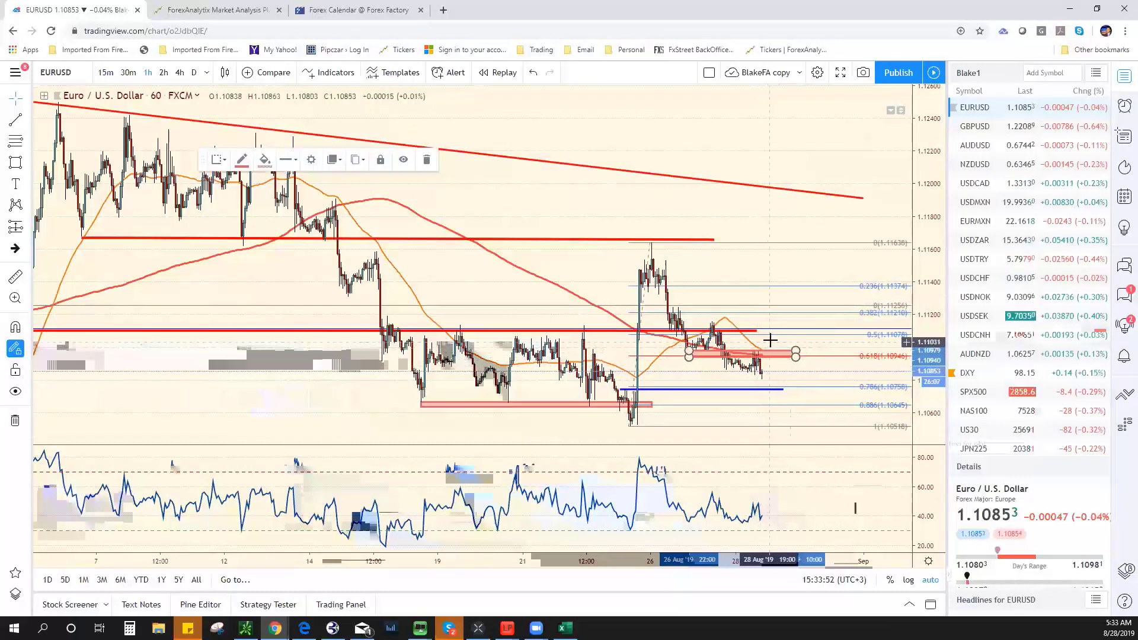
scroll(770, 351, "down", 1)
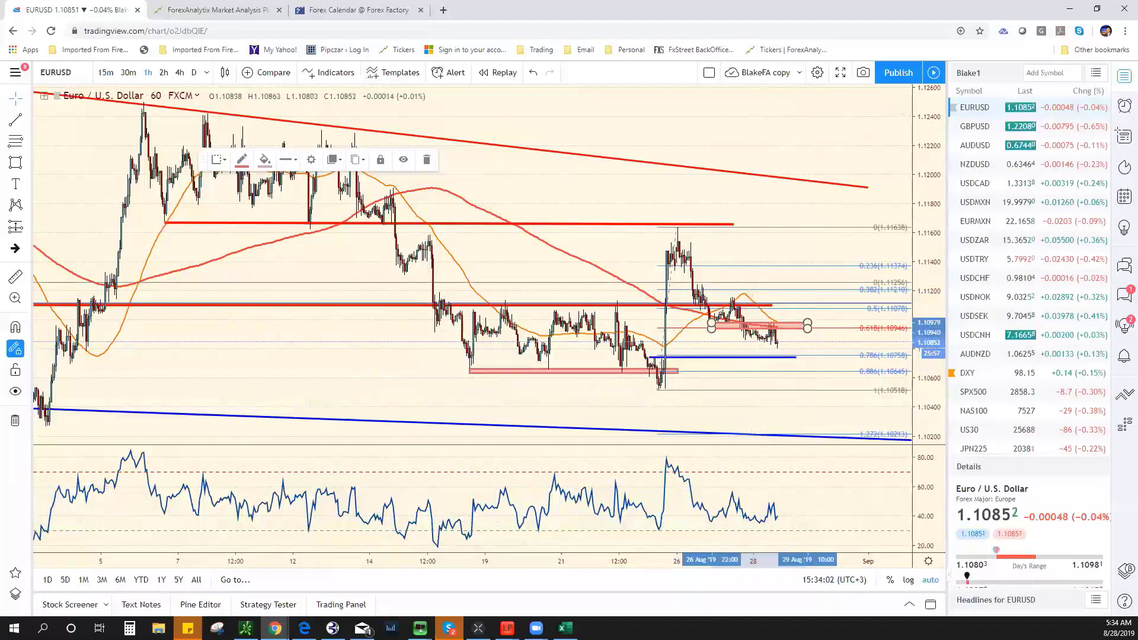
Change the EUR/USD resistance cell to read 1.1100/1.1115
key("alt+Tab")
double_click(483, 263)
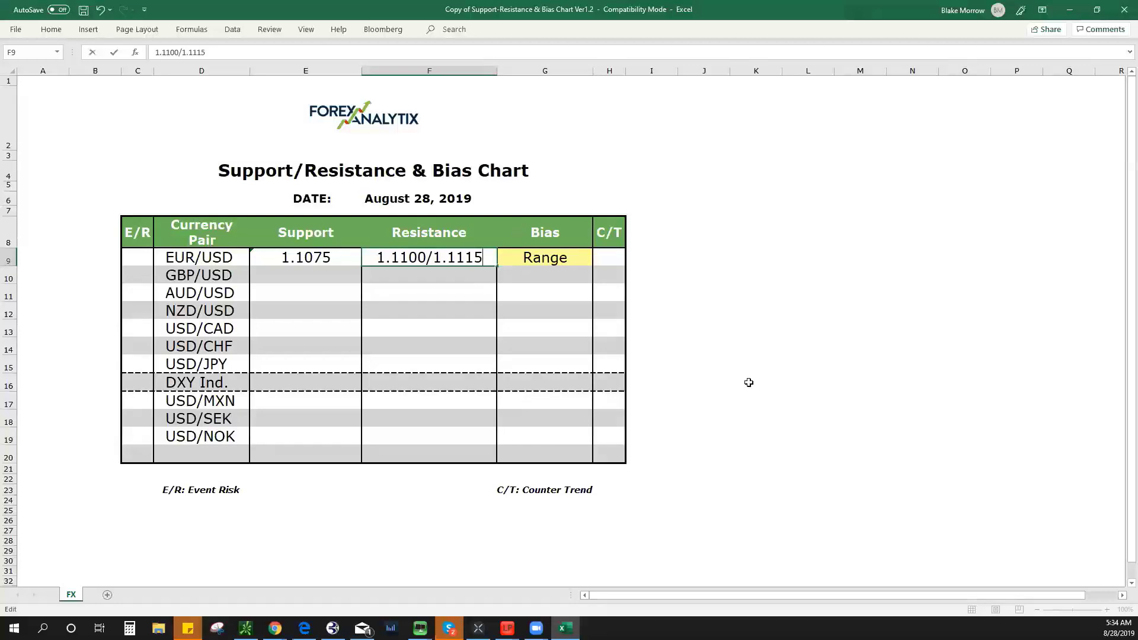
key("alt+Tab")
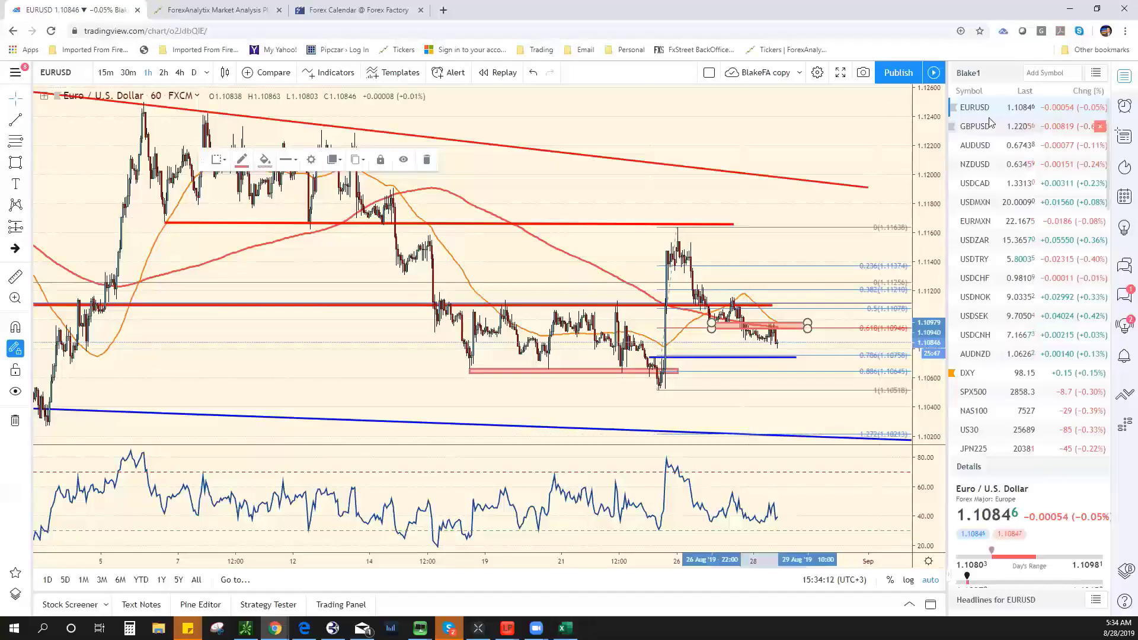
Bring up the GBPUSD chart, then commit the edited EUR/USD resistance in Excel
key("Down")
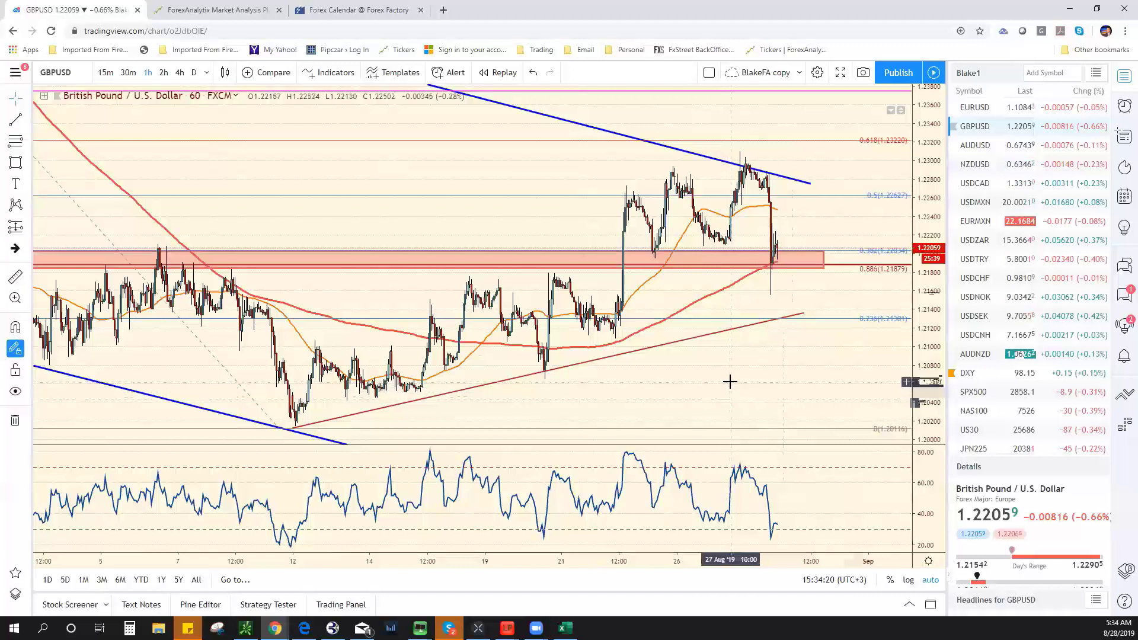
left_click(565, 628)
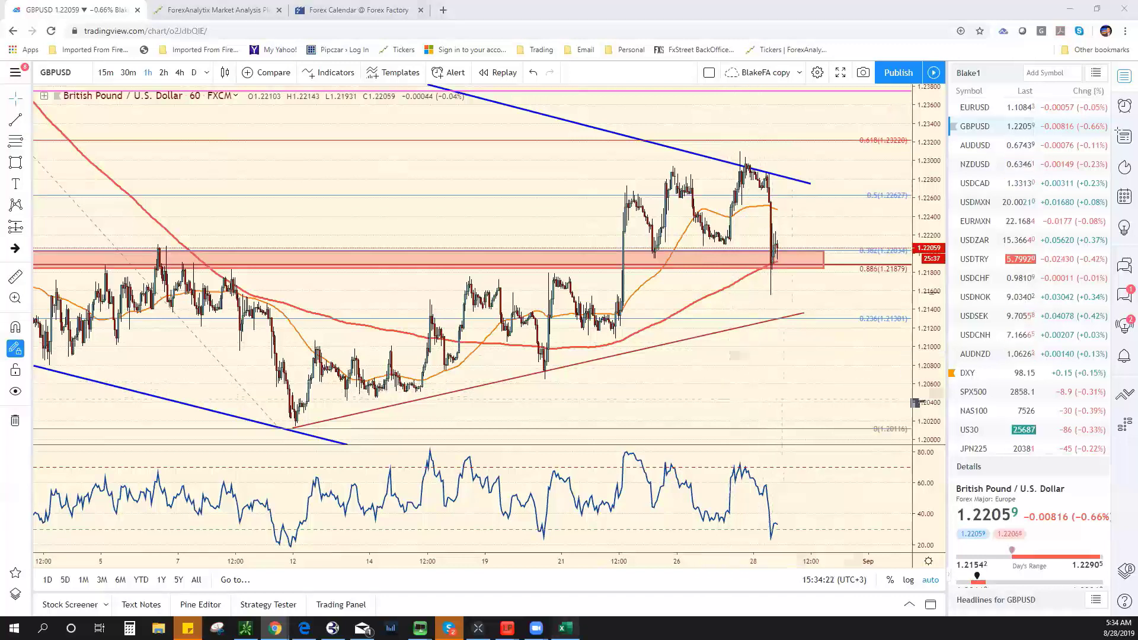
left_click(442, 273)
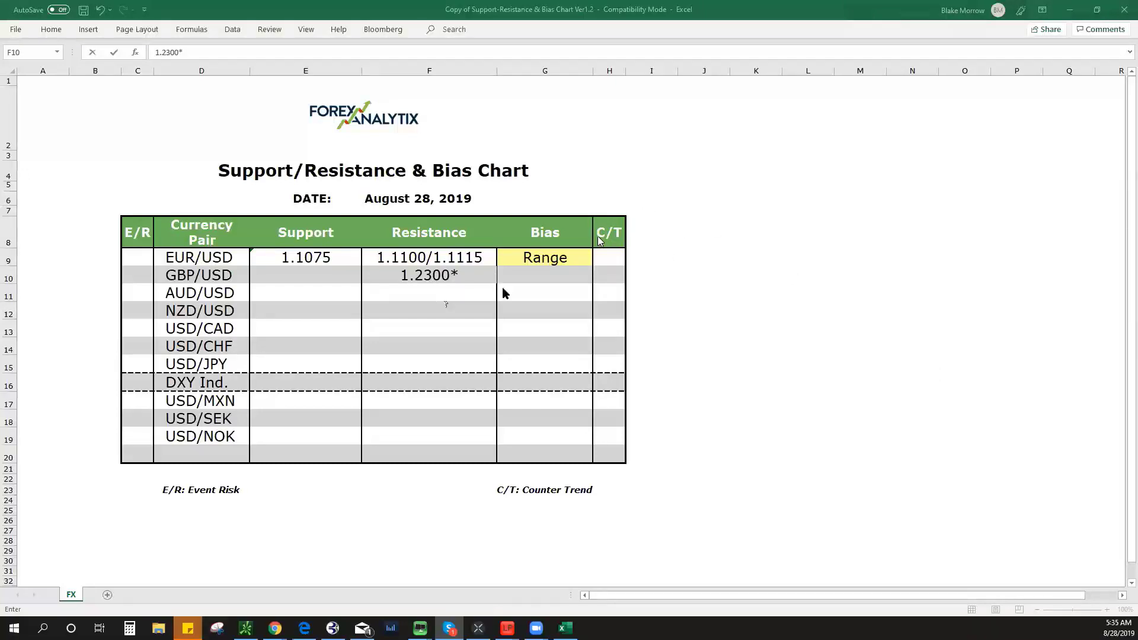
Commit 1.2300* as the GBP/USD resistance and choose Bearish as its bias
left_click(548, 274)
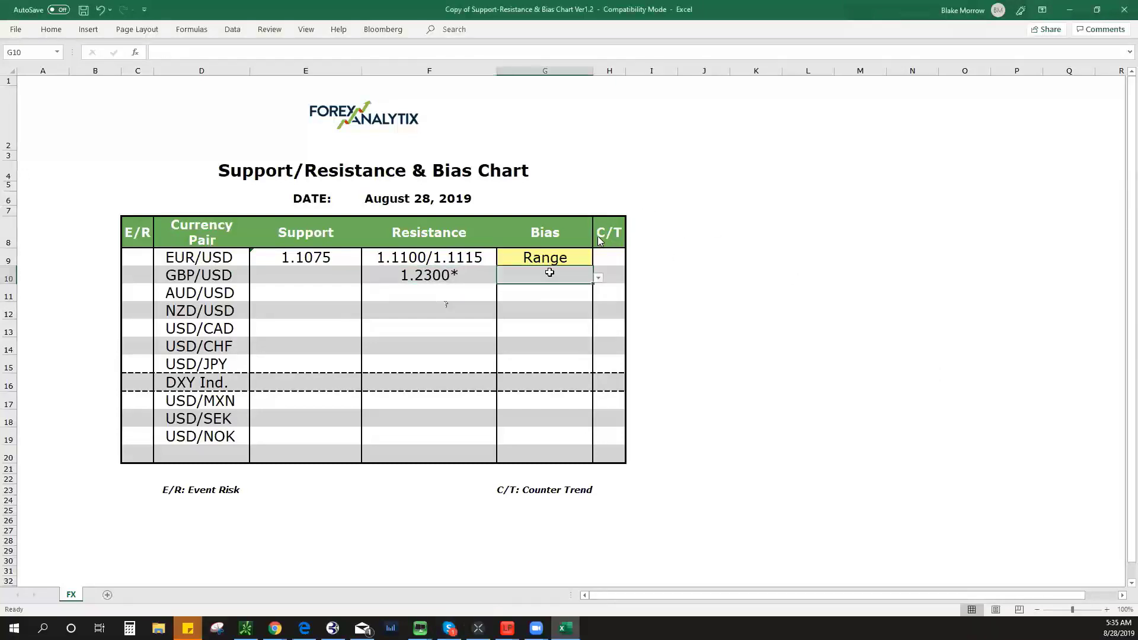
left_click(599, 278)
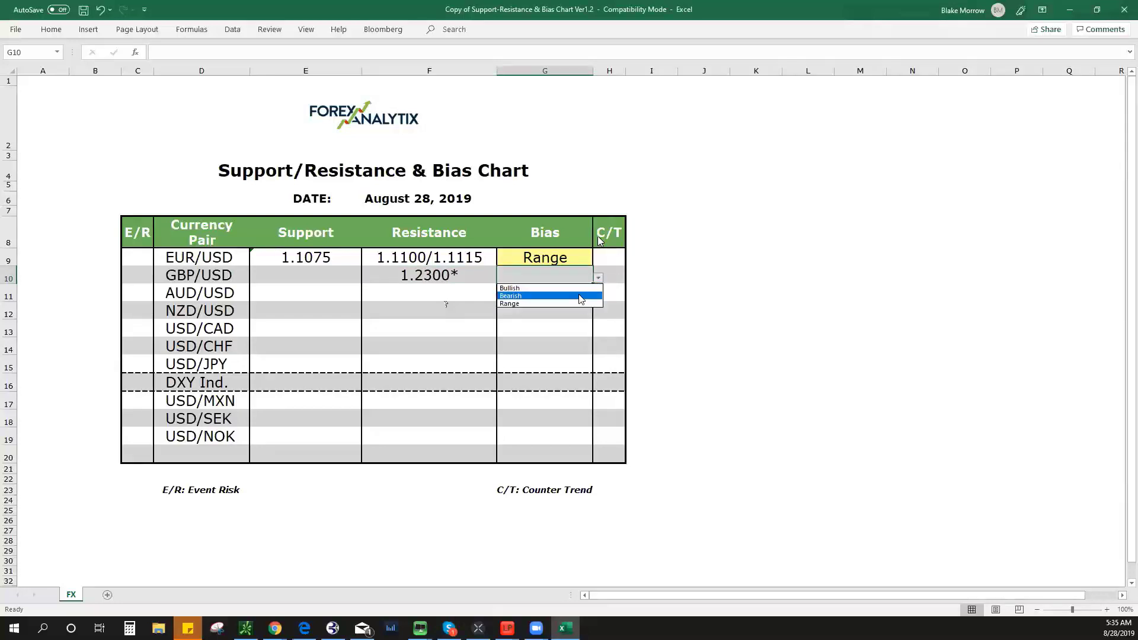
left_click(578, 296)
key("alt+Tab")
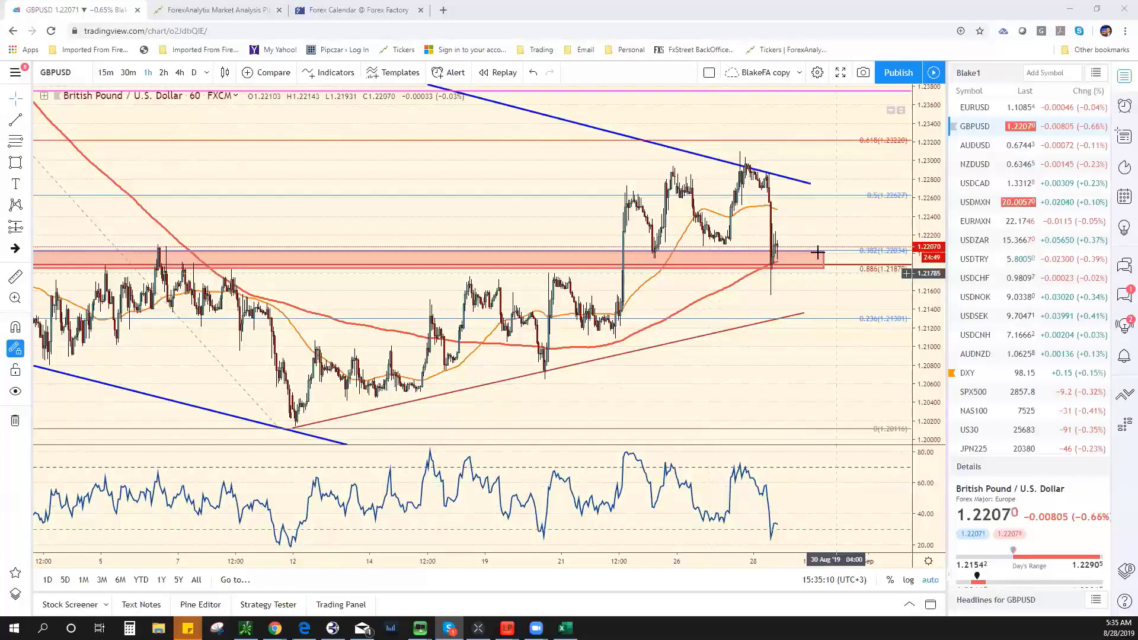
Raise the right end of the rising brown GBPUSD trendline slightly near 1.2140
scroll(819, 328, "down", 2)
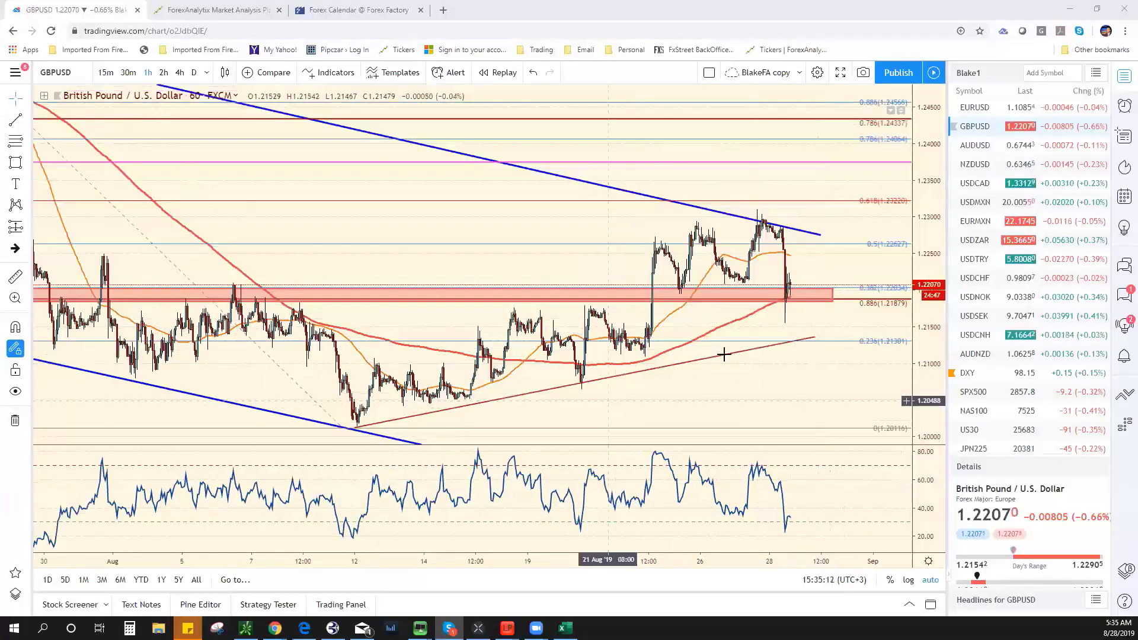
left_click(816, 339)
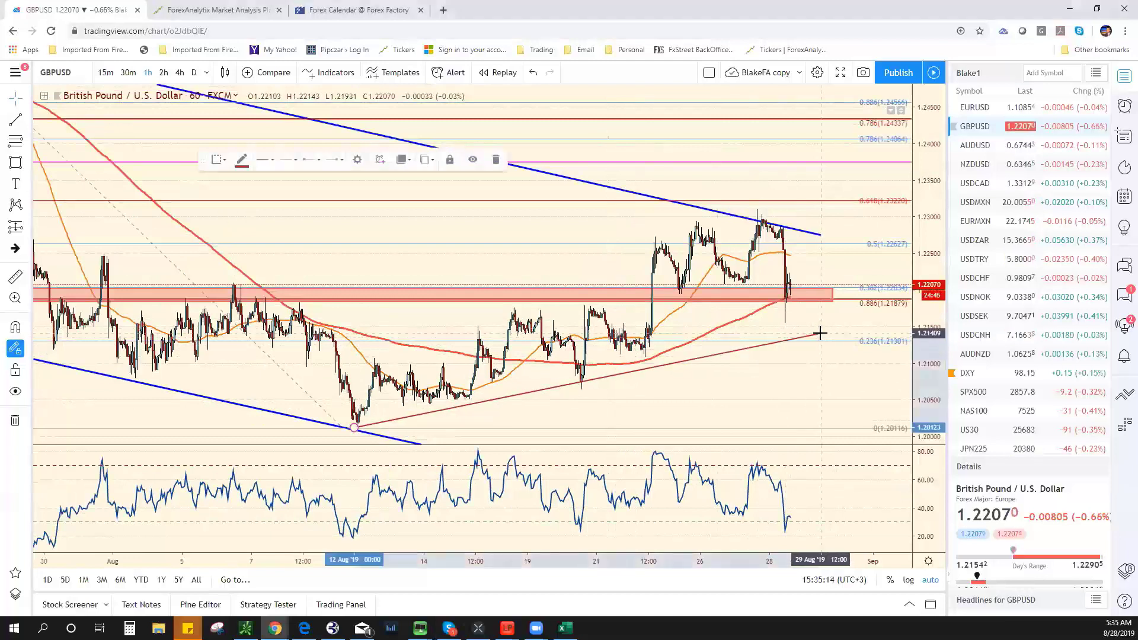
left_click_drag(817, 339, 820, 333)
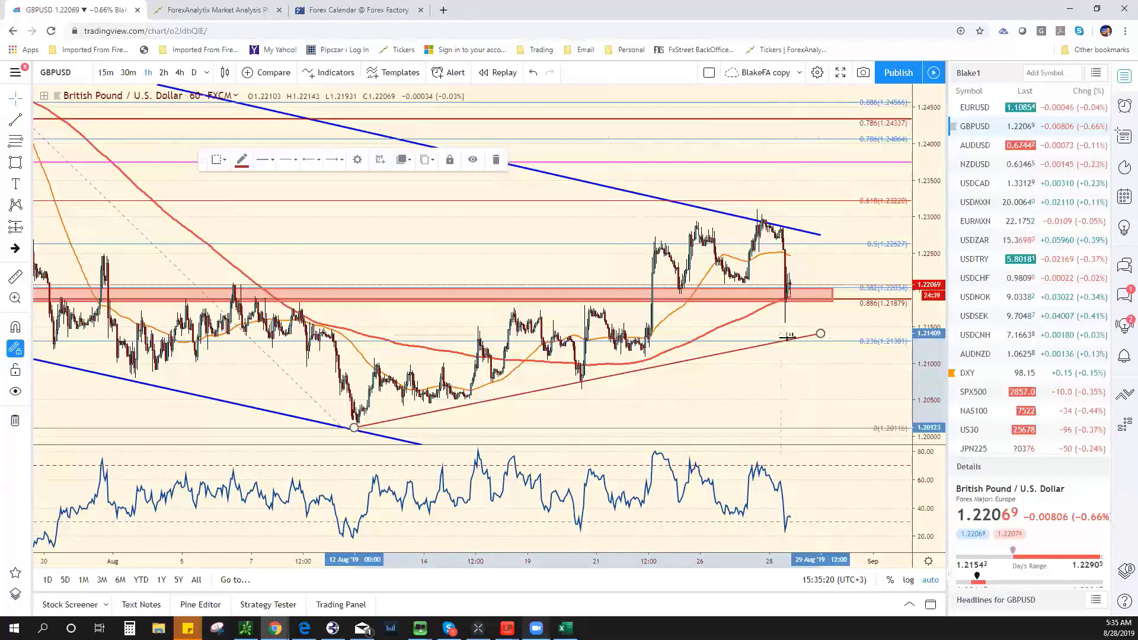
left_click(565, 628)
left_click(300, 278)
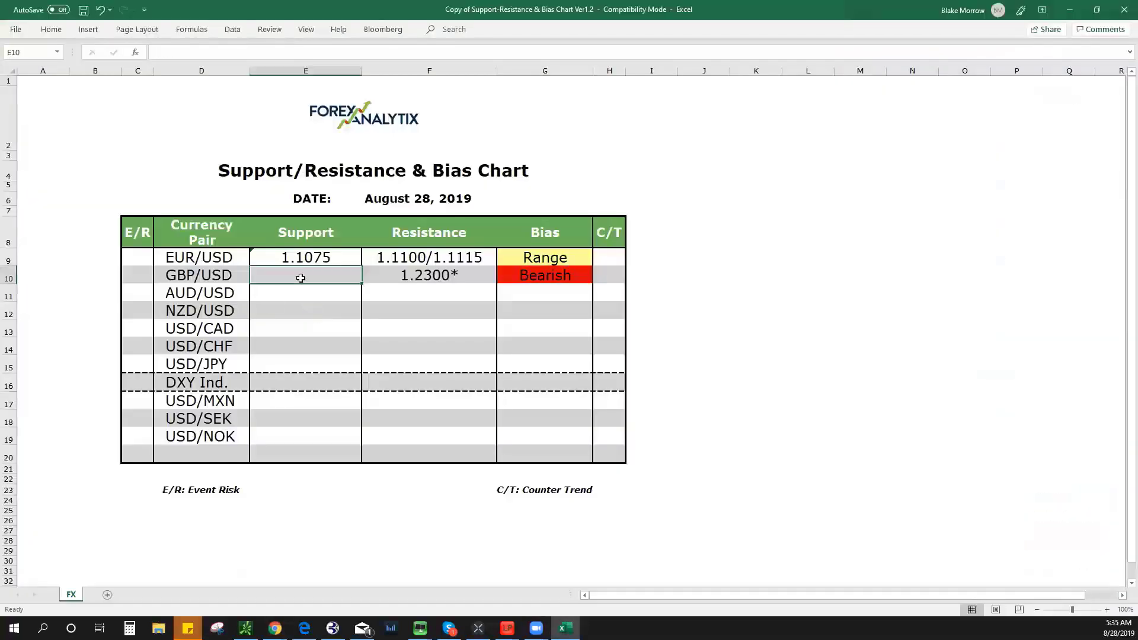
Enter 1.2140 as the GBP/USD support in the Excel sheet
type("1.2140")
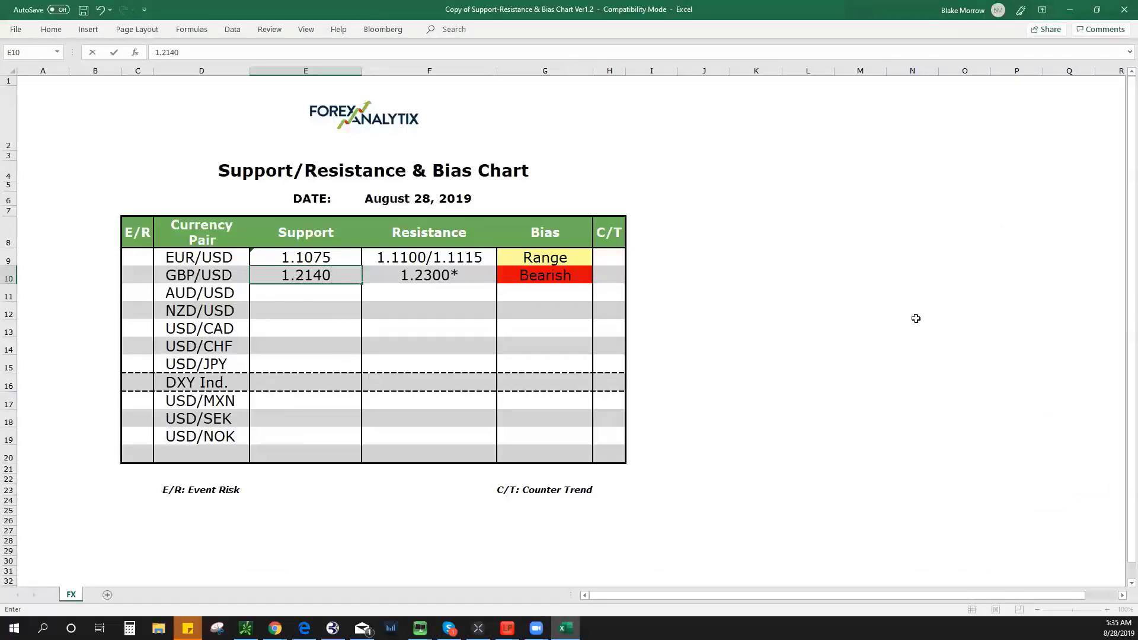
left_click(1070, 10)
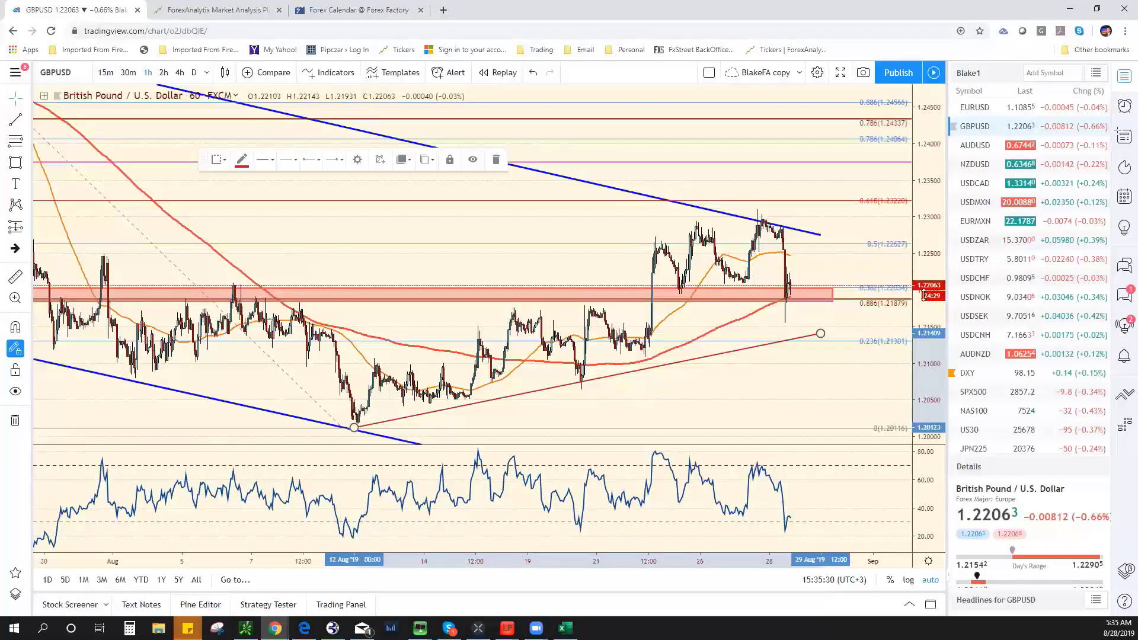
Draw a downward arrow below 1.20 from the GBPUSD trendline, then switch to AUDUSD
scroll(534, 398, "down", 5)
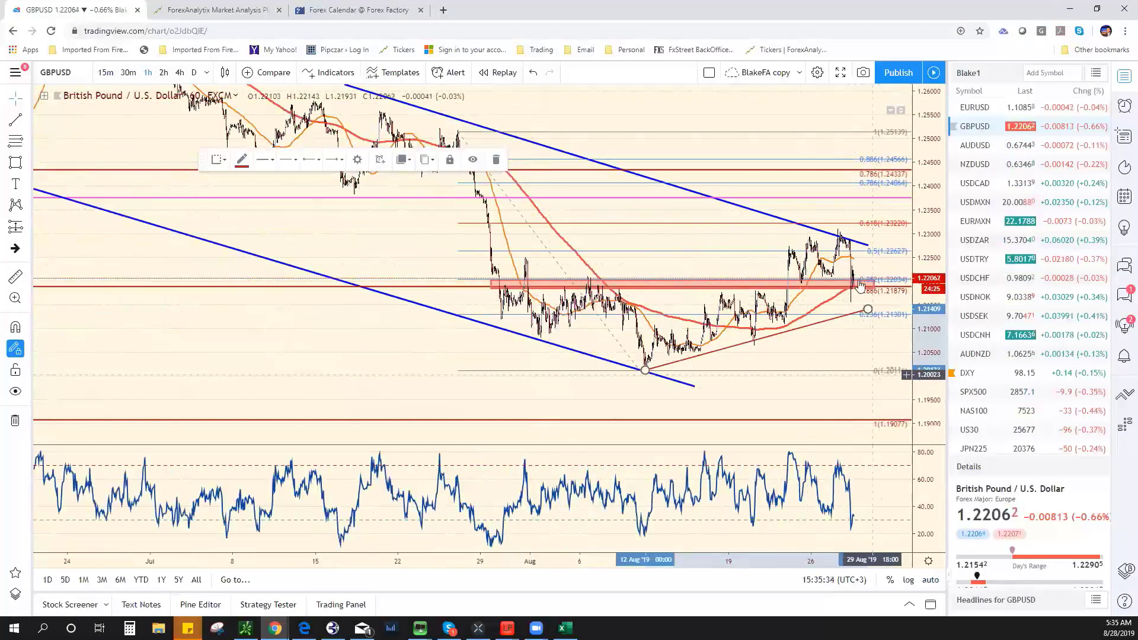
left_click(28, 120)
left_click(89, 287)
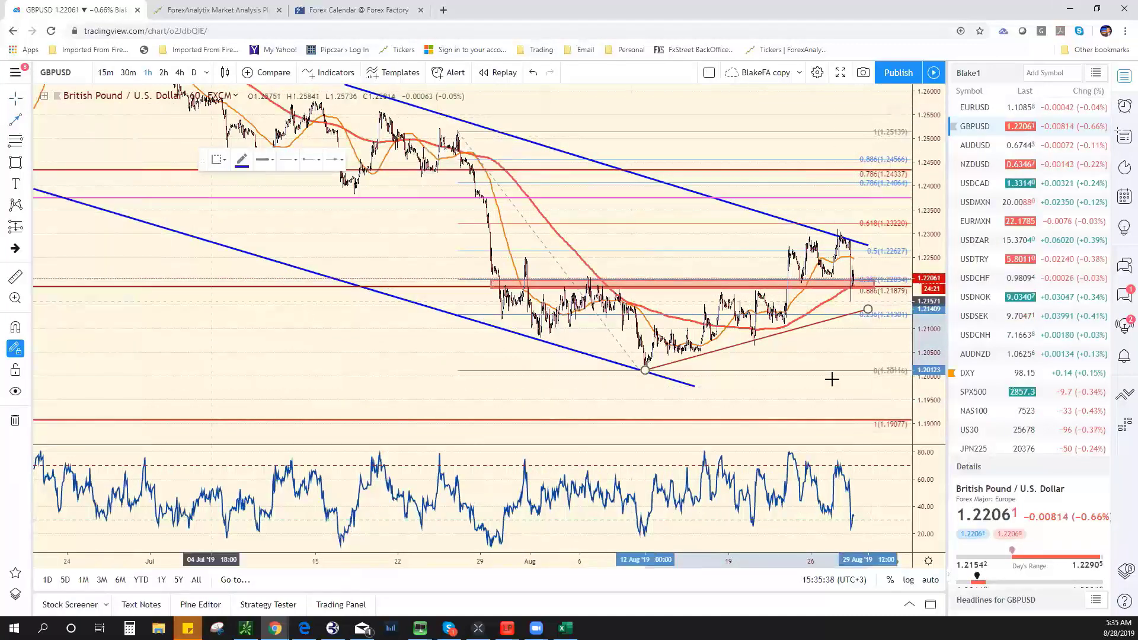
left_click(861, 318)
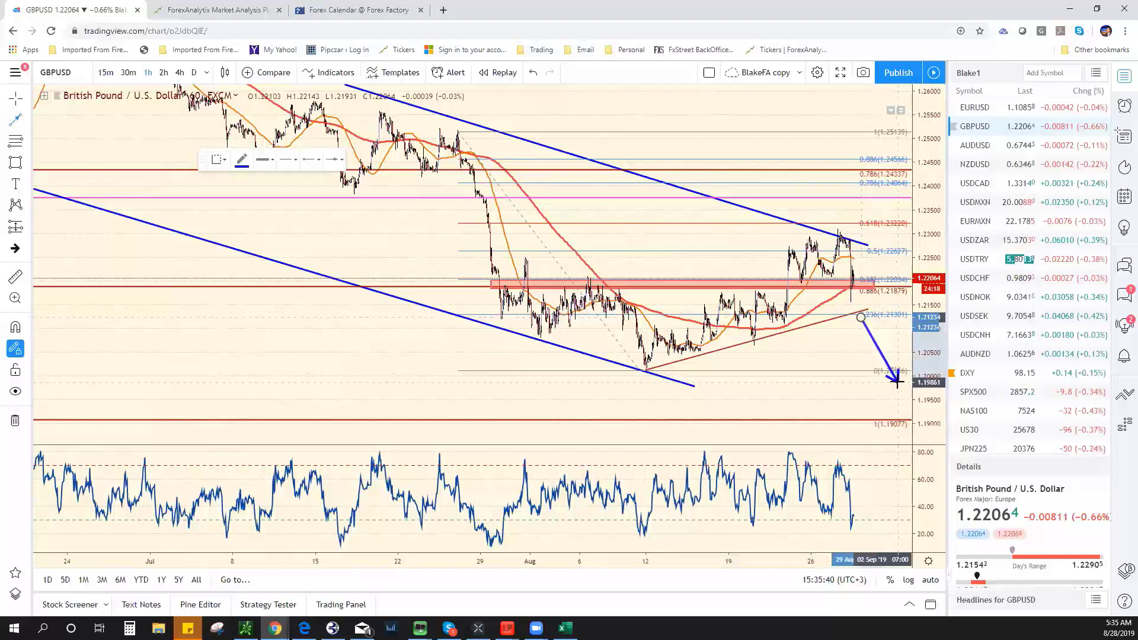
left_click(896, 389)
left_click(615, 336)
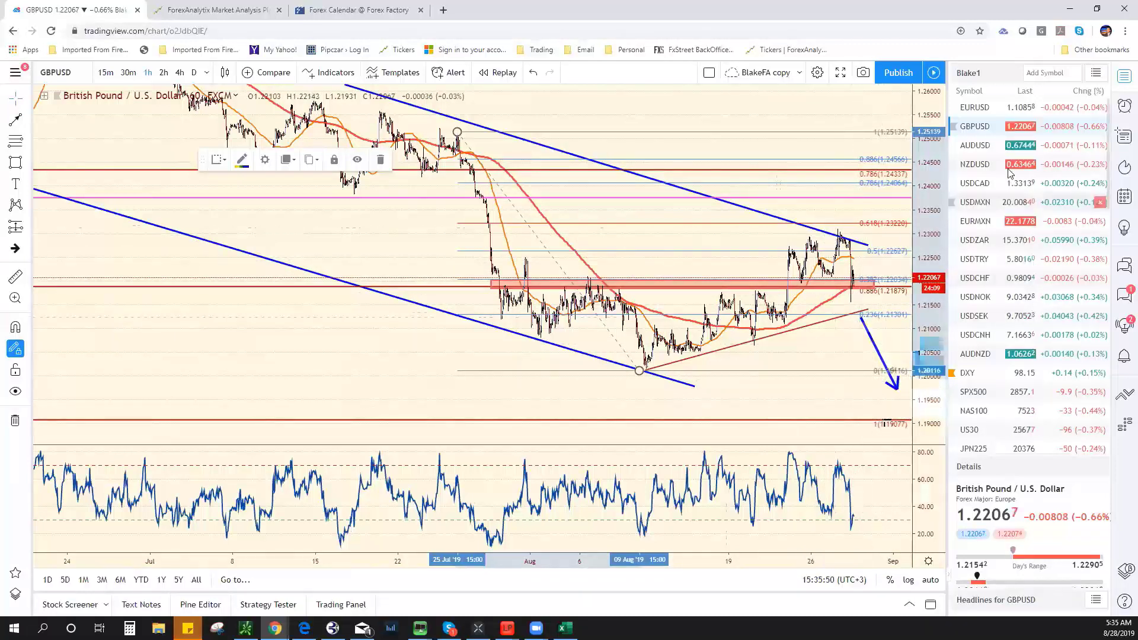
left_click(1008, 145)
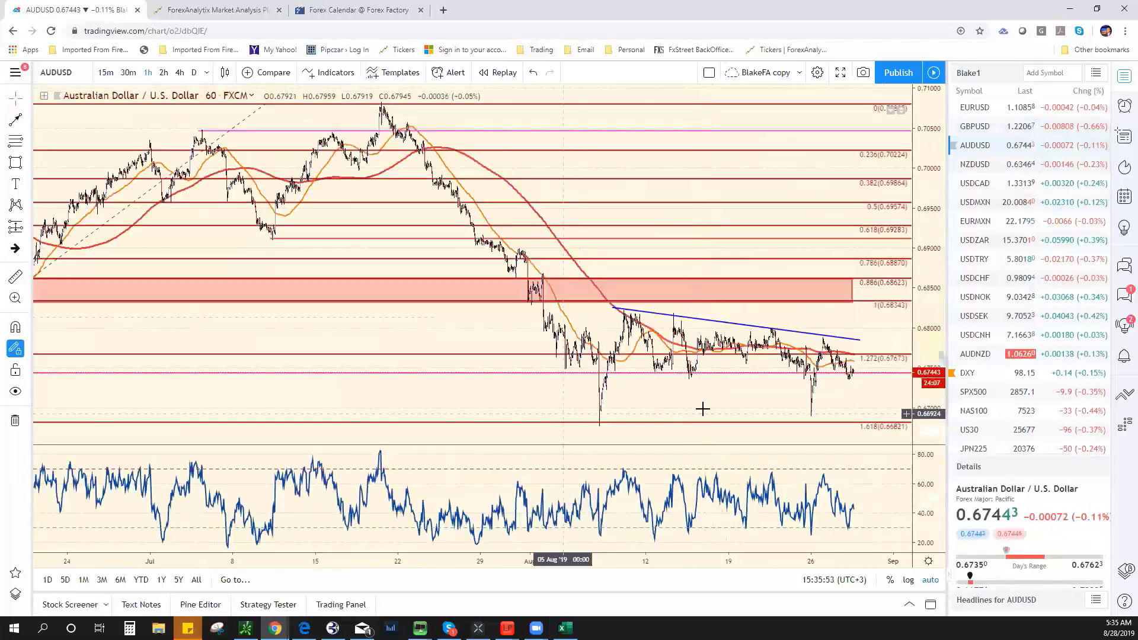
scroll(685, 402, "up", 3)
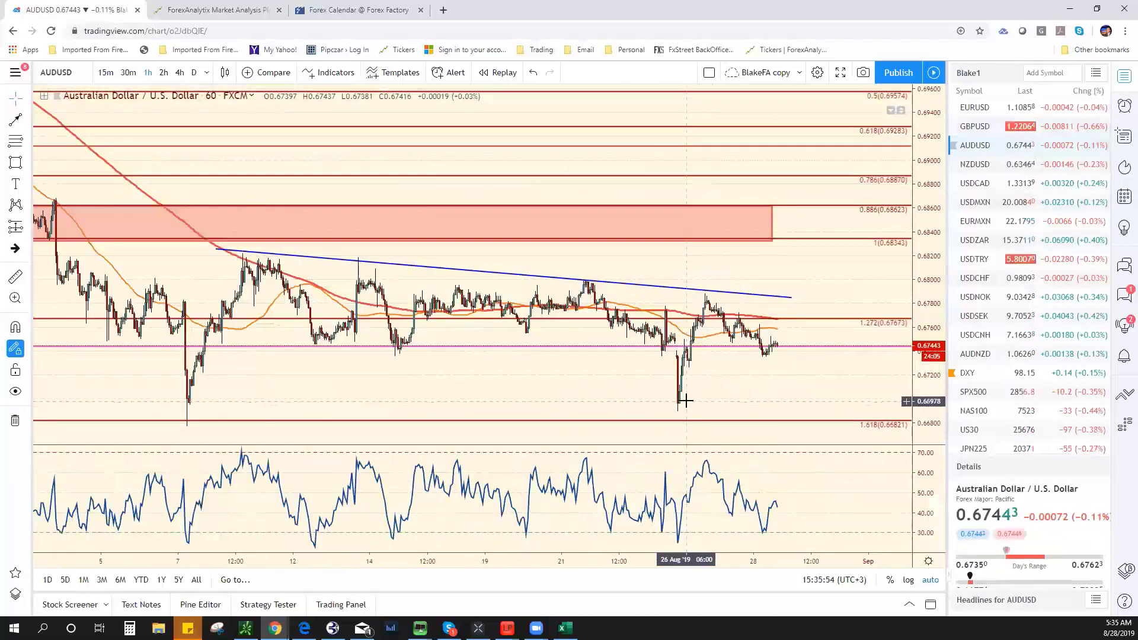
left_click(791, 298)
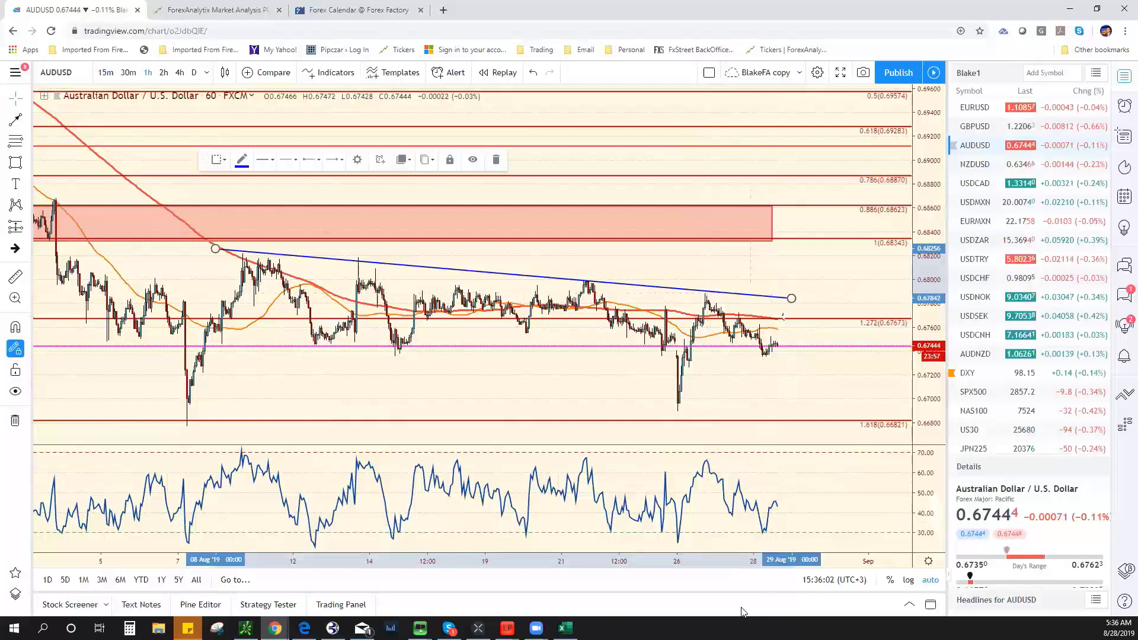
left_click(565, 629)
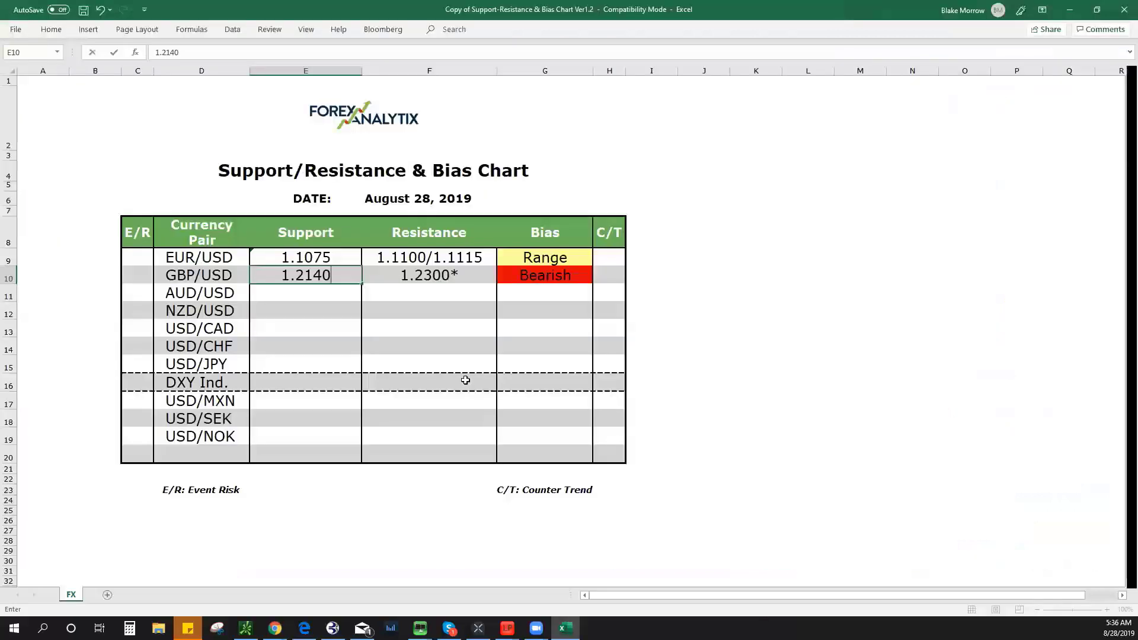
Enter .6790* as the AUD/USD resistance and set its bias to Bearish
left_click(428, 296)
type(".6790*")
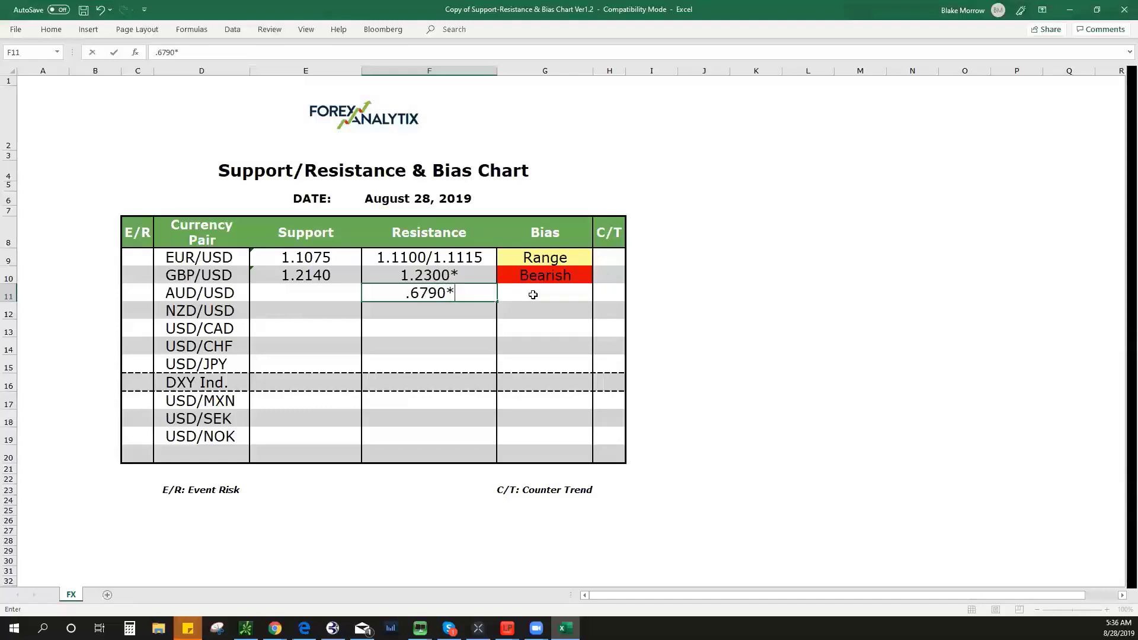
left_click(533, 295)
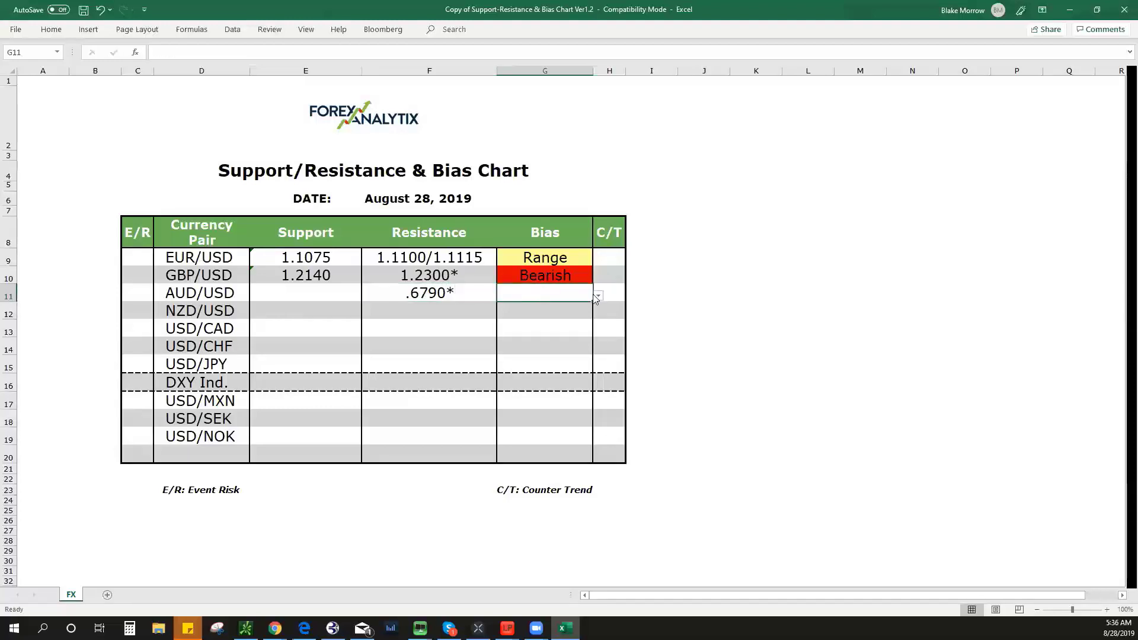
left_click(598, 295)
left_click(522, 310)
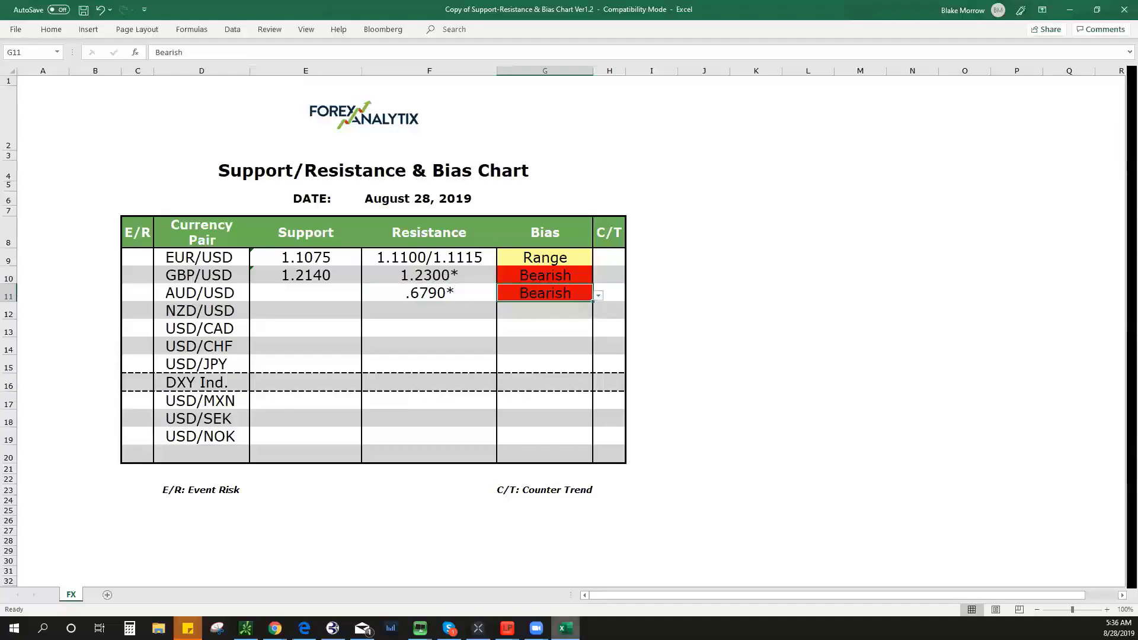
left_click(565, 629)
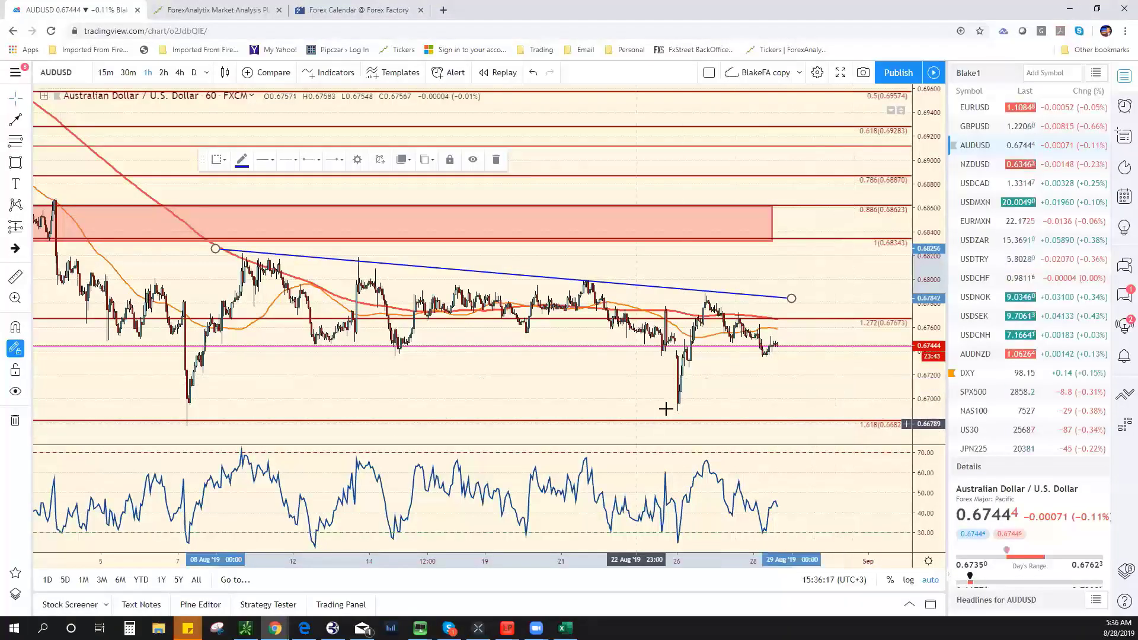
Draw a rising support trend line from the early August low to the latest candles
left_click(28, 121)
left_click(66, 120)
left_click(185, 425)
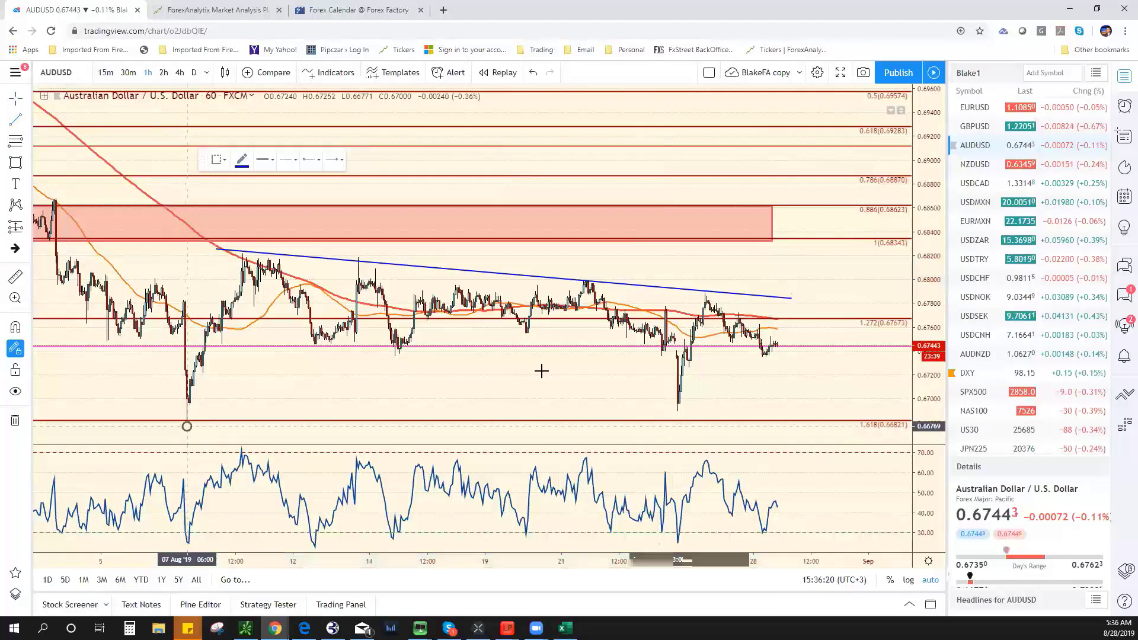
left_click(789, 407)
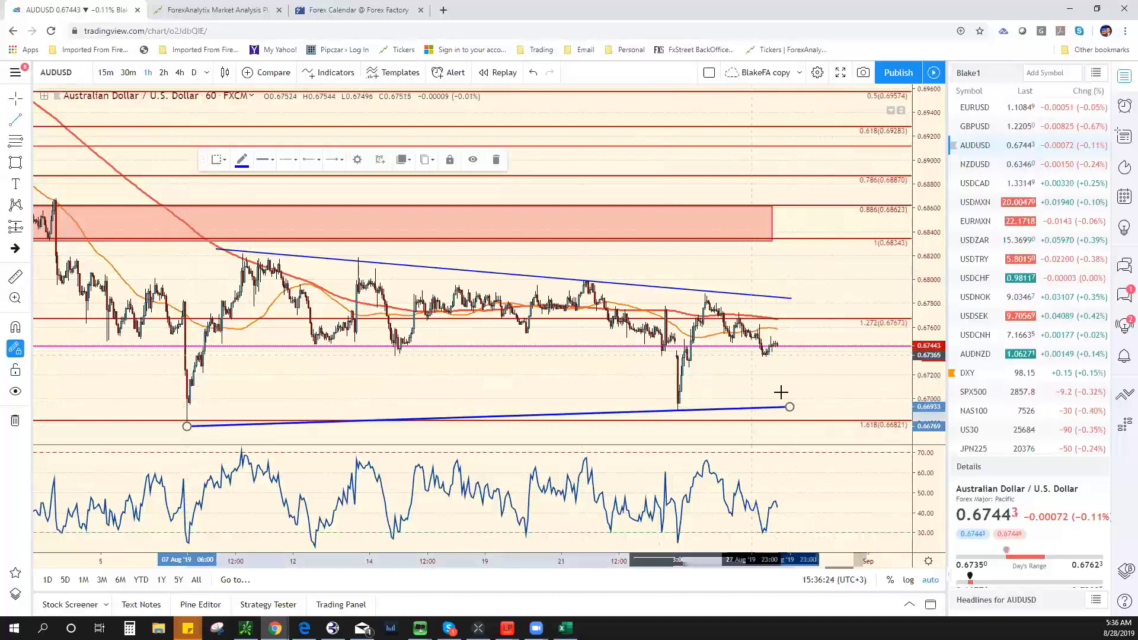
Draw a Fibonacci retracement from the 26 Aug low to its high
scroll(785, 380, "up", 3)
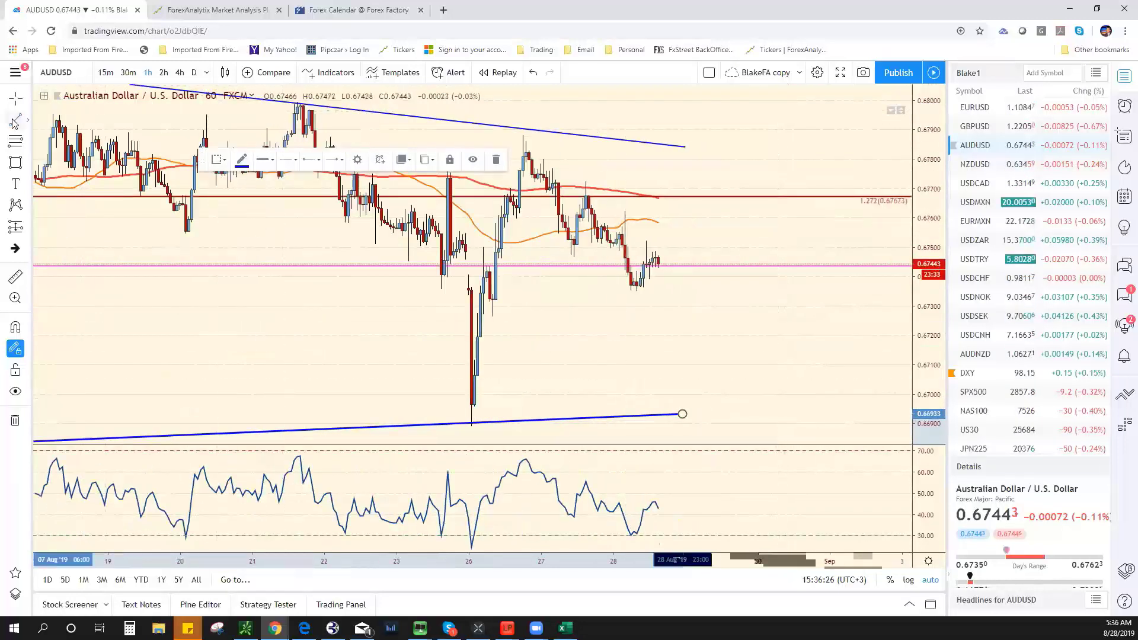
left_click(13, 140)
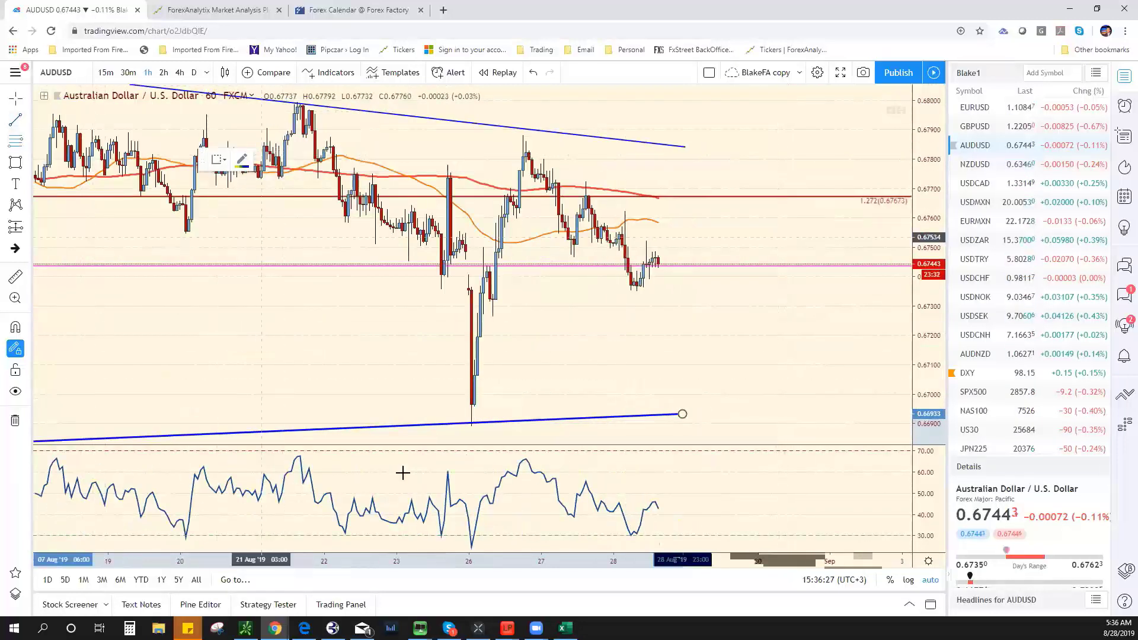
left_click(471, 426)
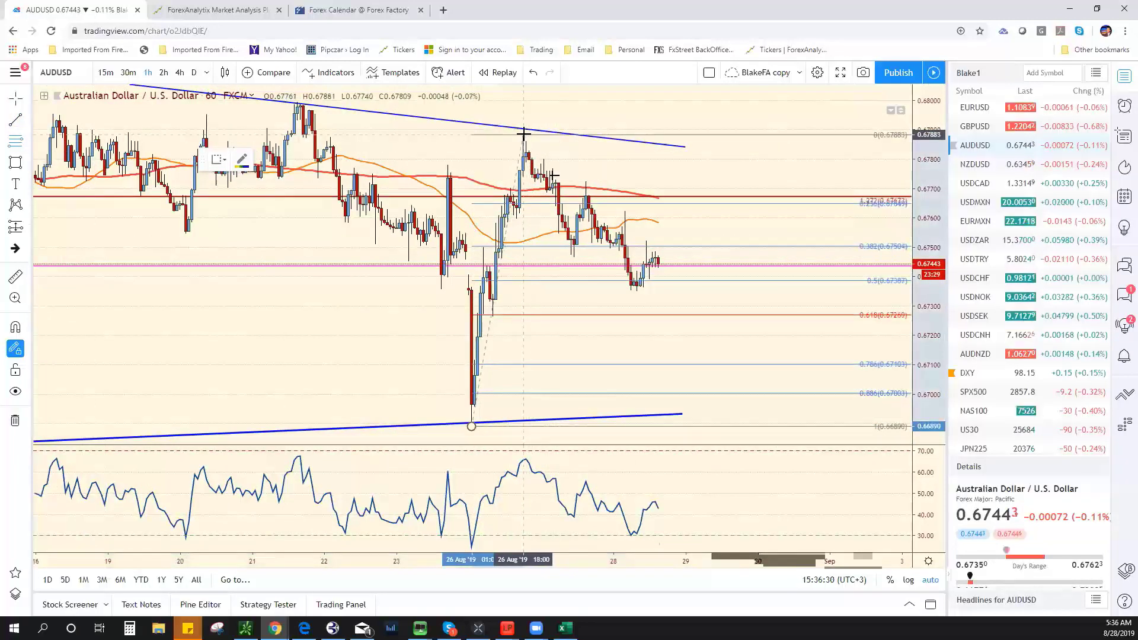
left_click(523, 135)
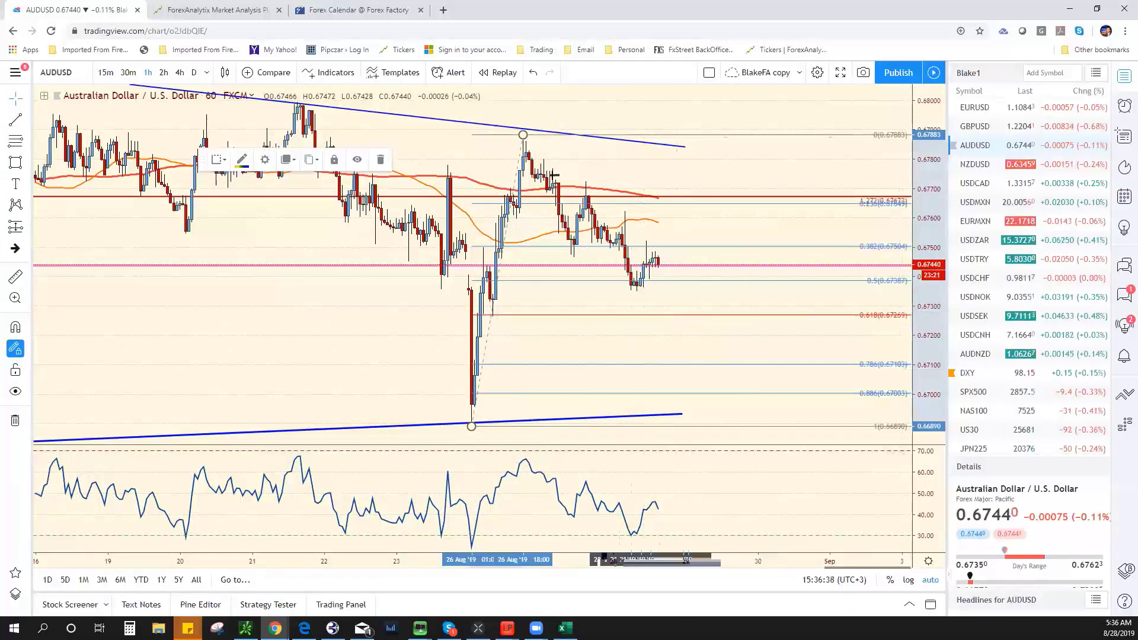
Select the AUD/USD support cell in the sheet for the .6725 level
left_click(565, 628)
left_click(305, 293)
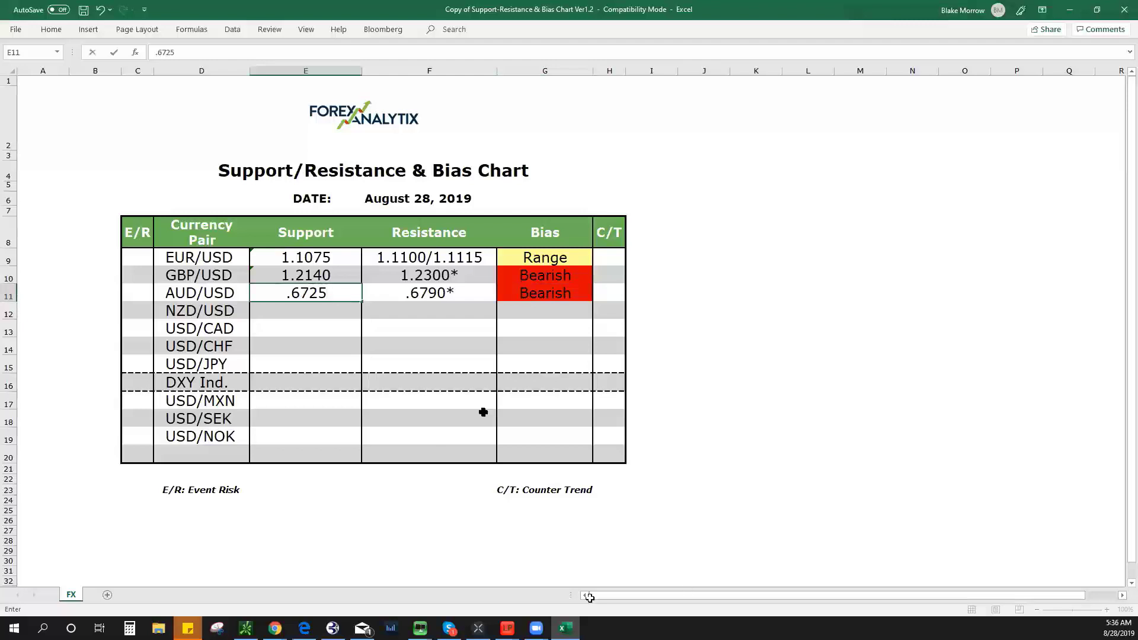
key("alt+Tab")
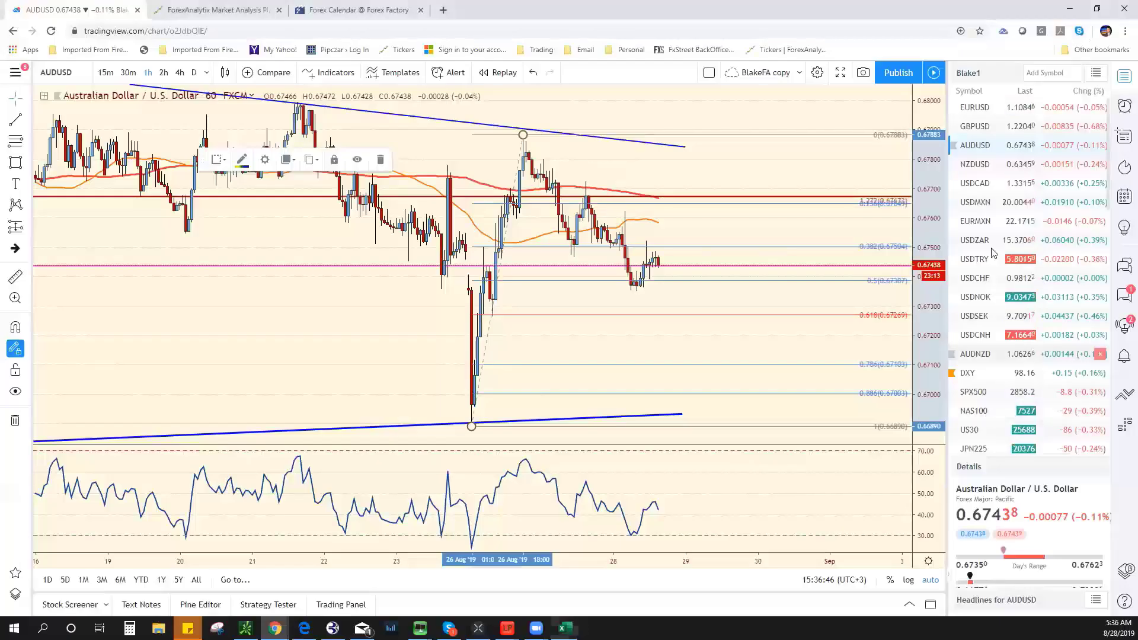
Load the NZD/USD chart from the watchlist and show daily candles
key("Down")
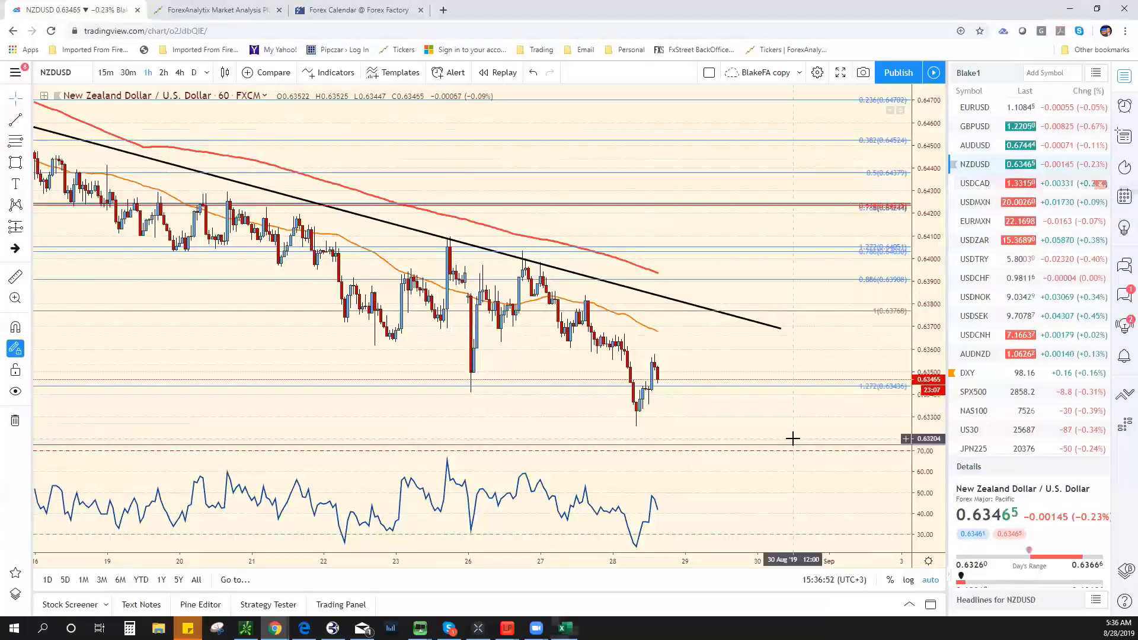
scroll(791, 438, "down", 3)
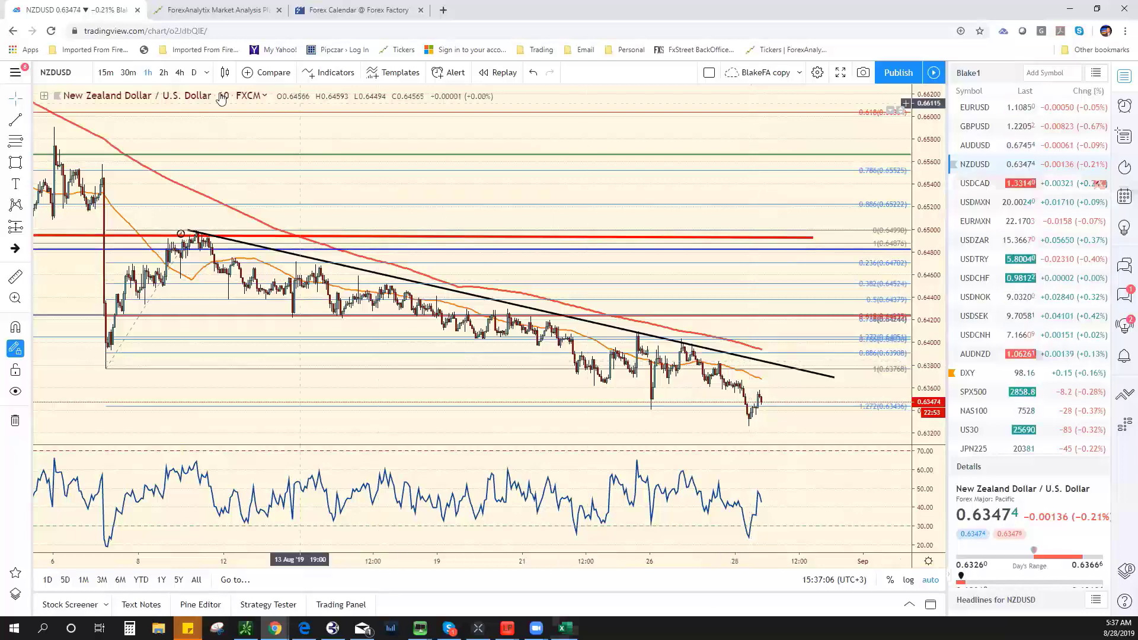
left_click(194, 72)
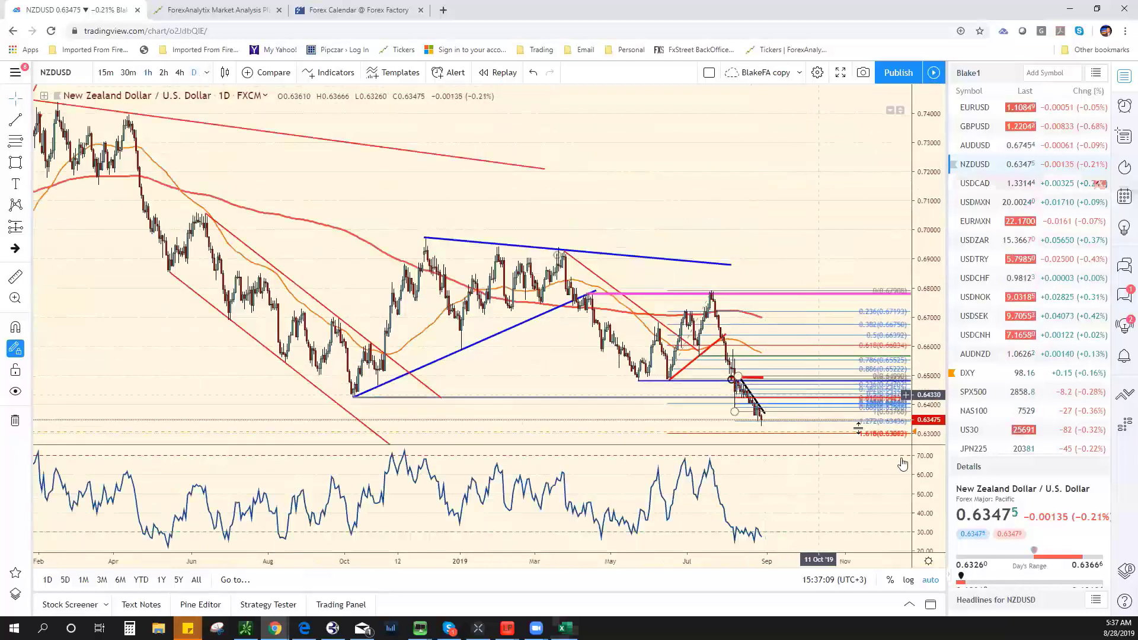
scroll(887, 452, "up", 2)
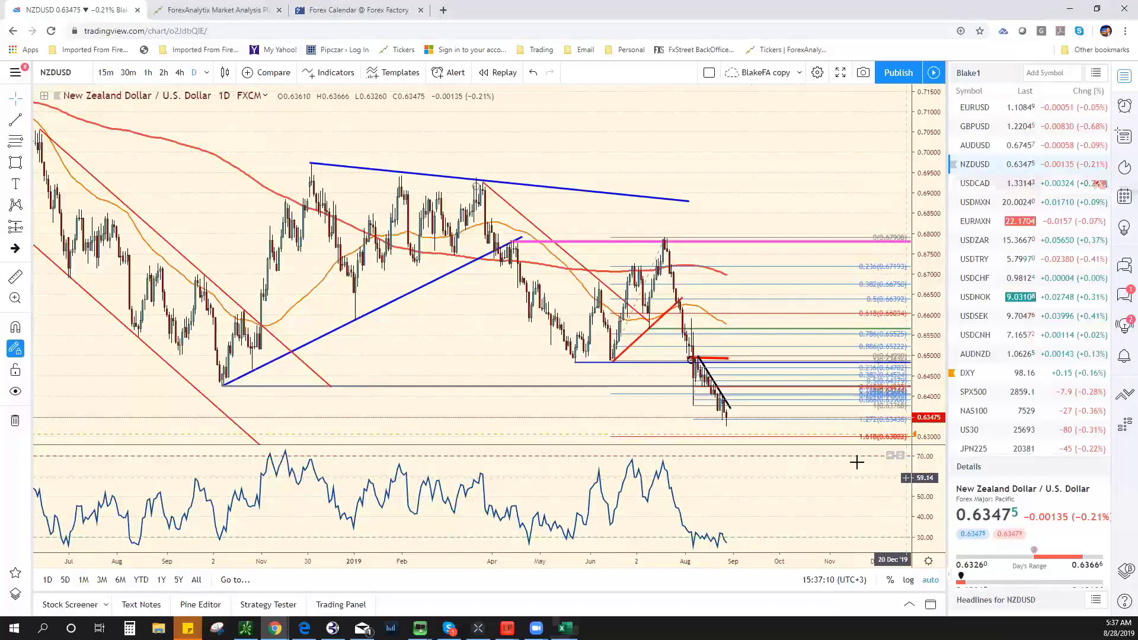
scroll(857, 462, "up", 1)
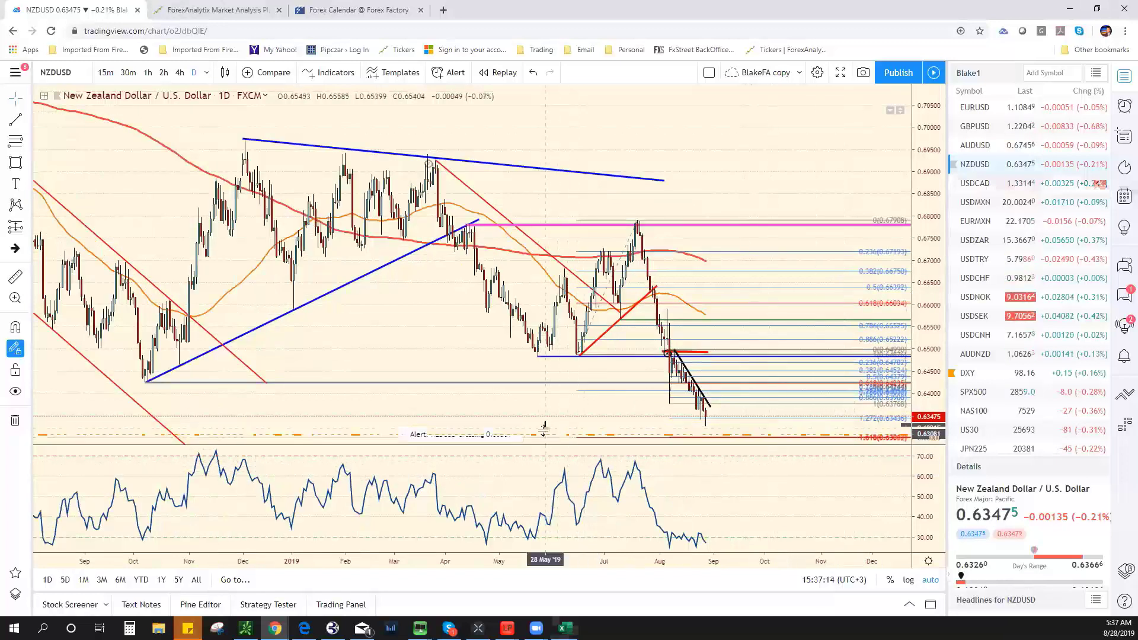
Add a price alert near 0.63061 and re-anchor the Fibonacci retracement at the 14 Jun low
key("alt+a")
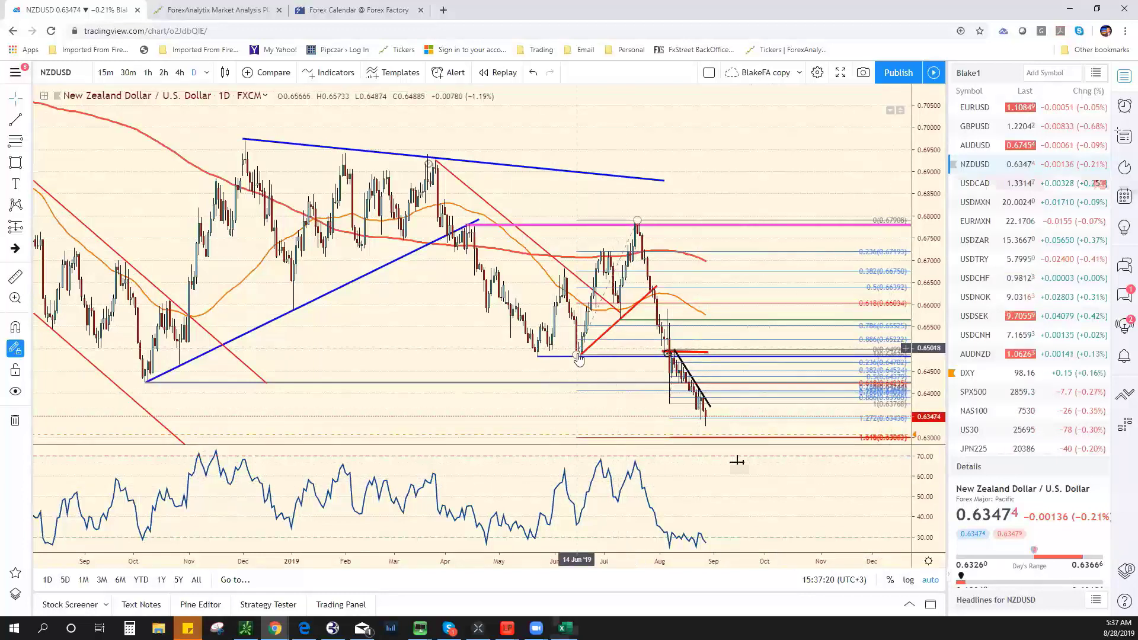
left_click_drag(579, 359, 574, 356)
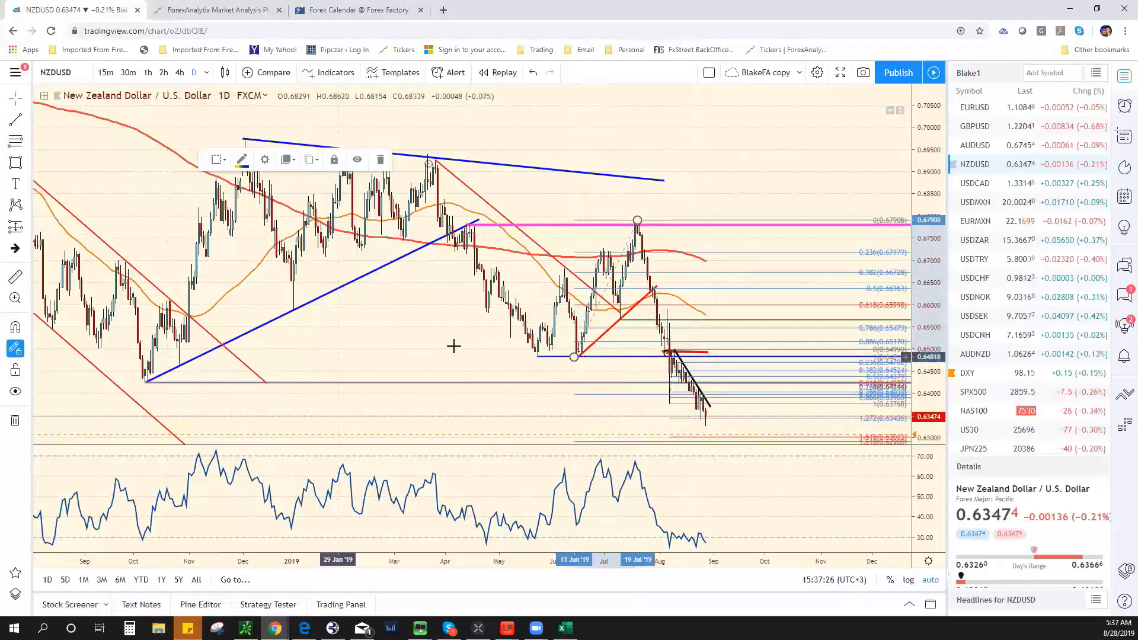
scroll(648, 420, "up", 3)
scroll(648, 420, "up", 3)
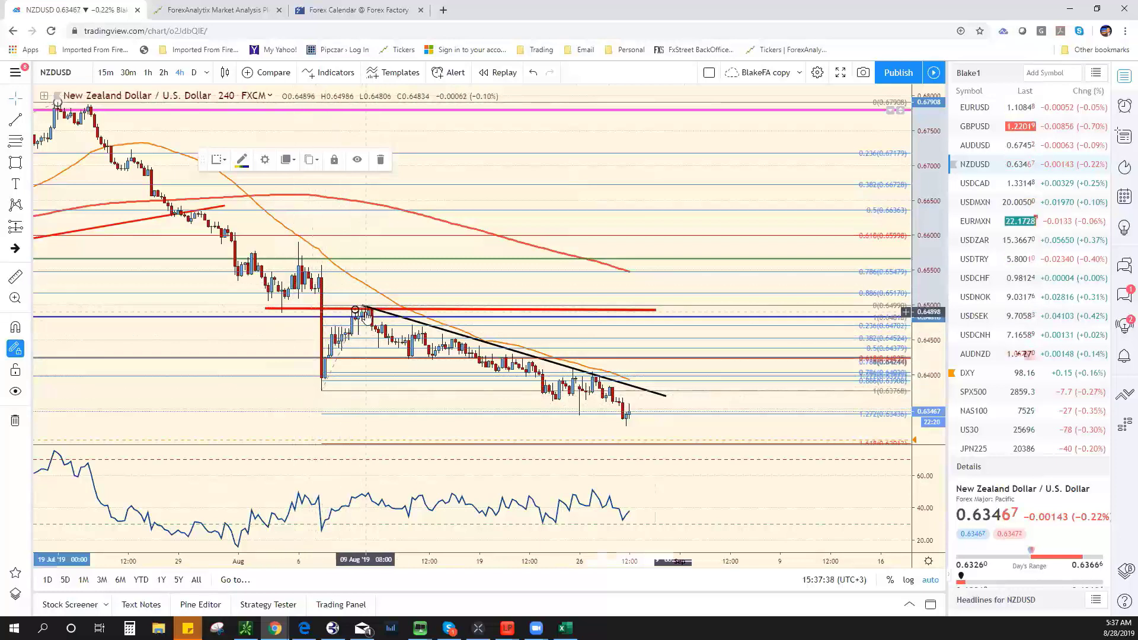
left_click_drag(939, 354, 937, 382)
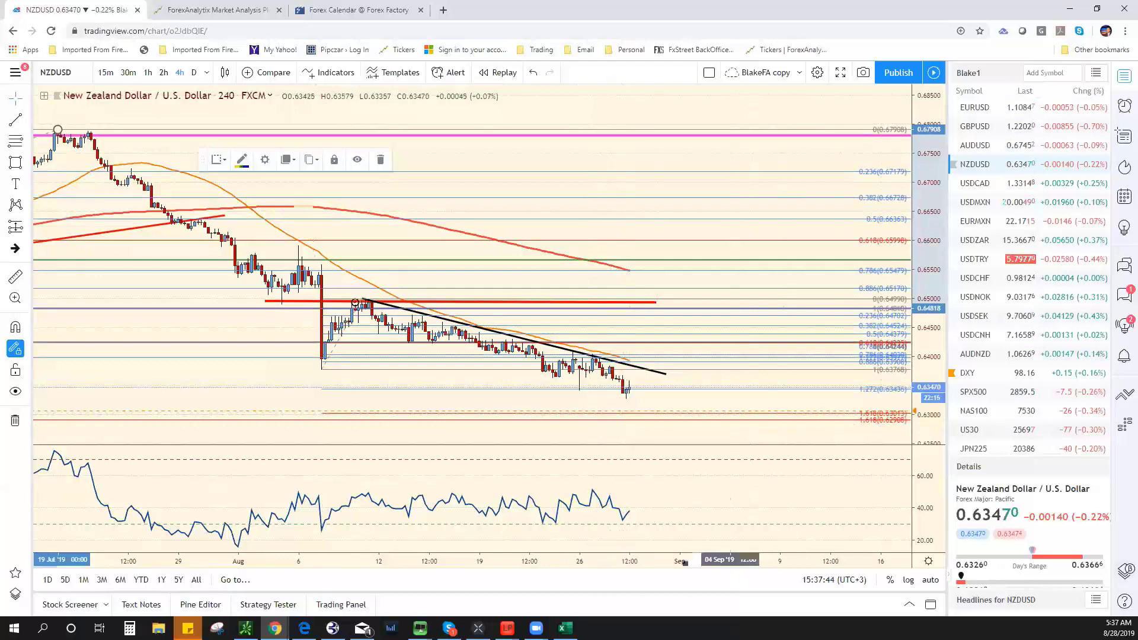
Confirm .6725 as the AUD/USD support in the sheet
key("alt+Tab")
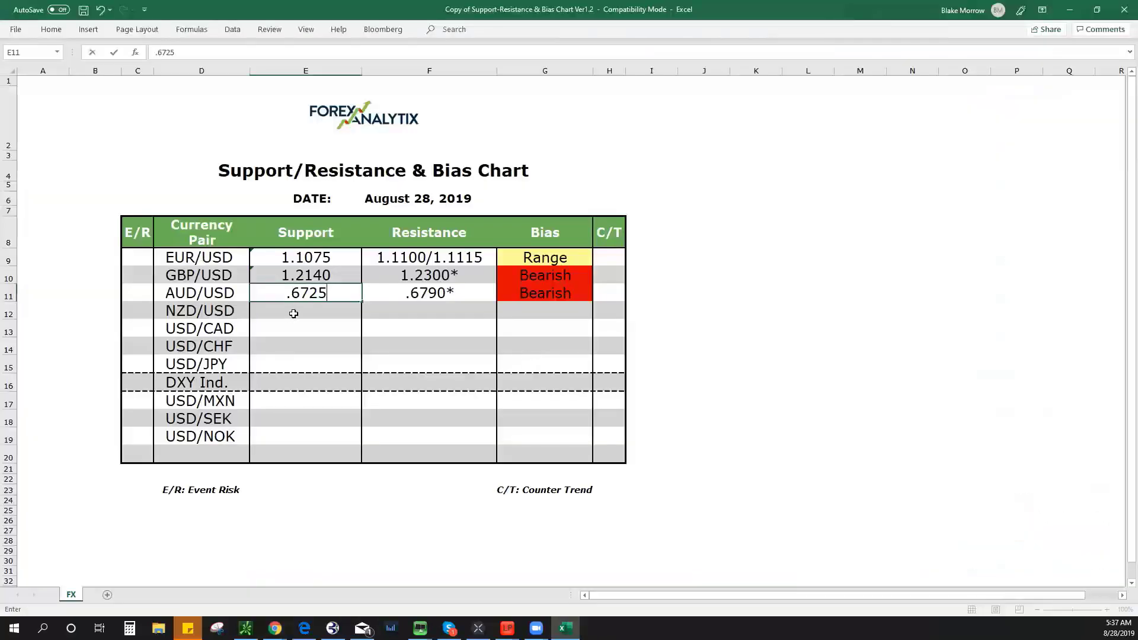
type(".6725")
key("Return")
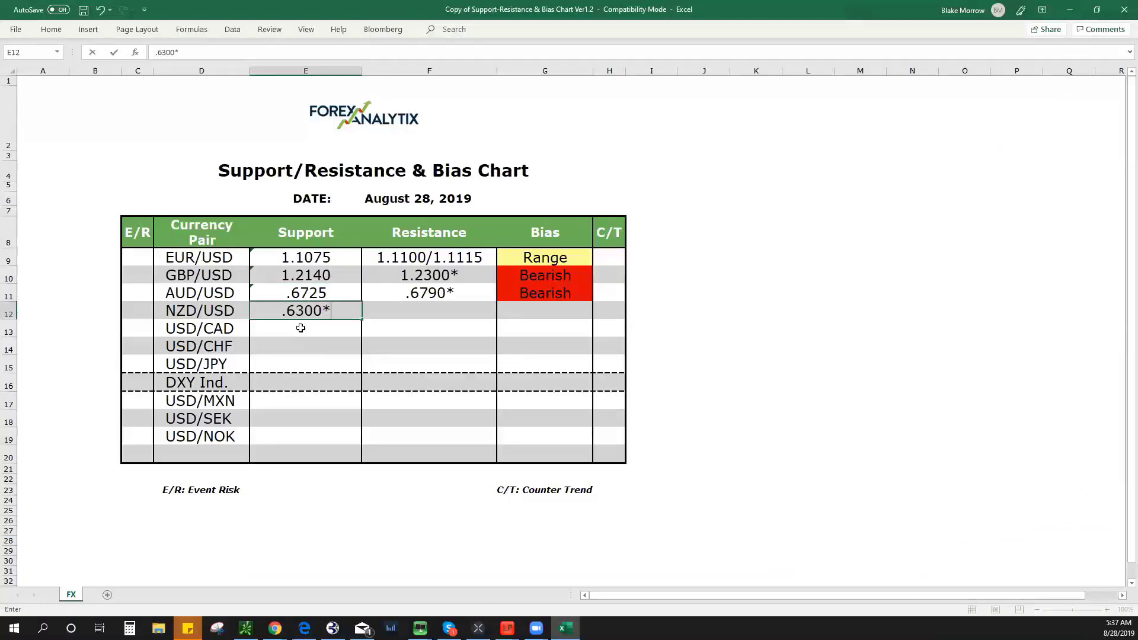
Set the NZD/USD bias to Bearish from the bias dropdown
left_click(566, 308)
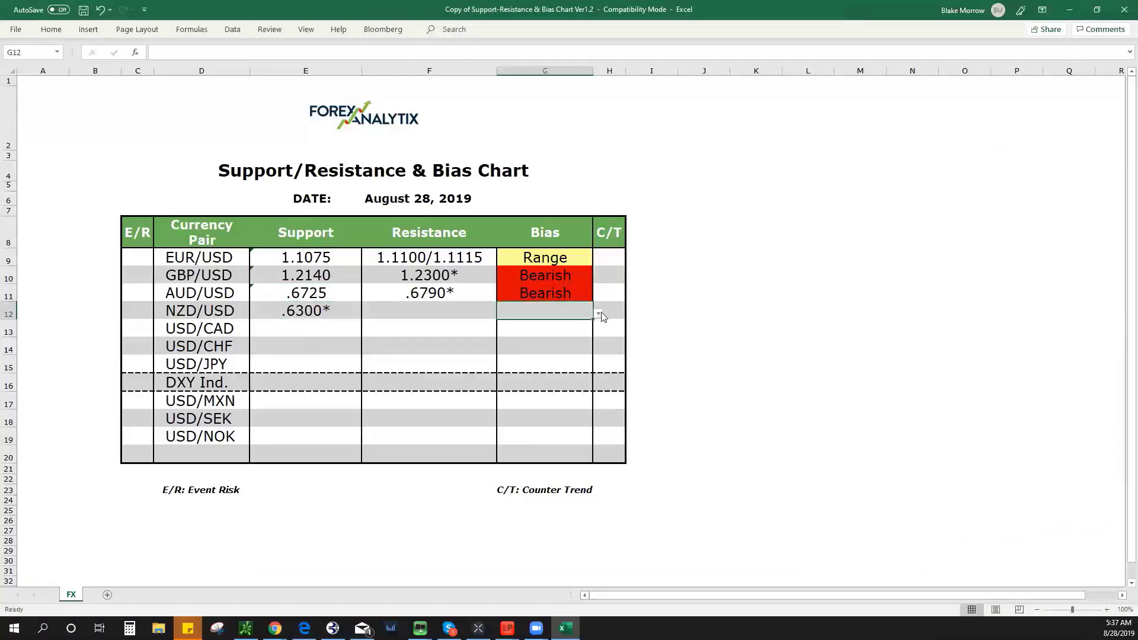
left_click(598, 313)
left_click(515, 330)
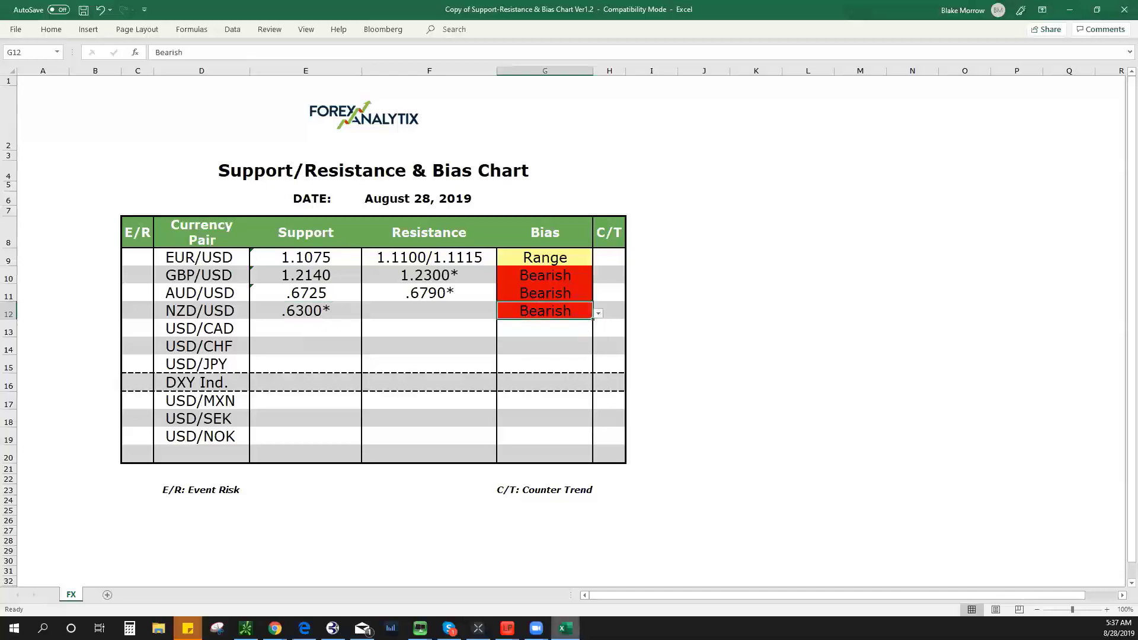
key("alt+Tab")
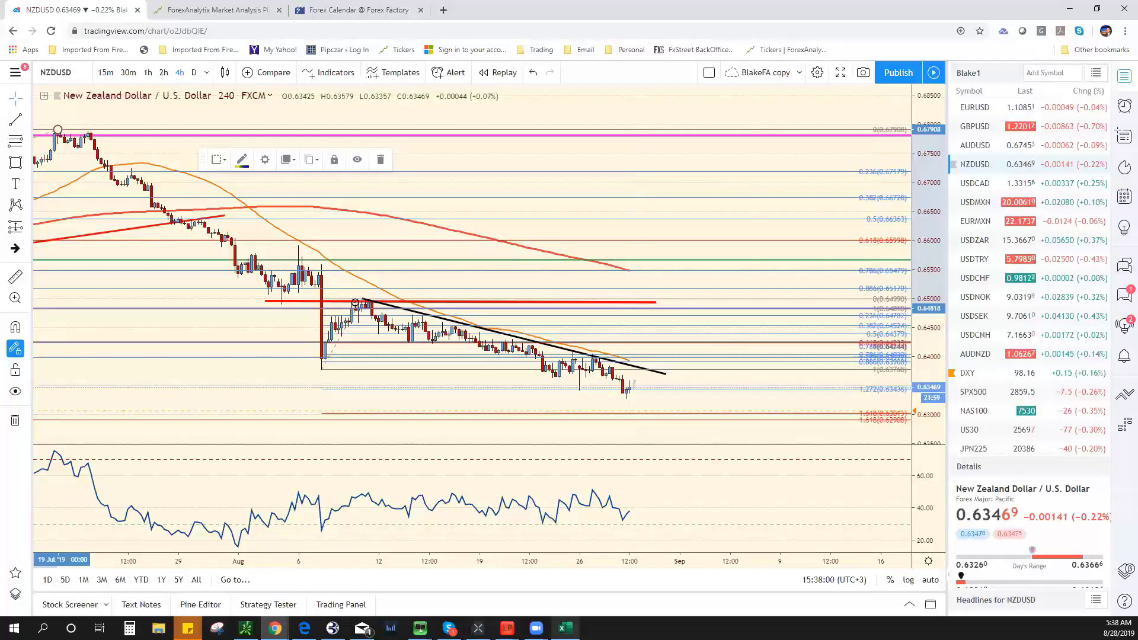
Enter .6385* as NZD/USD resistance, then load USDCAD from the watchlist
key("alt+Tab")
left_click(444, 316)
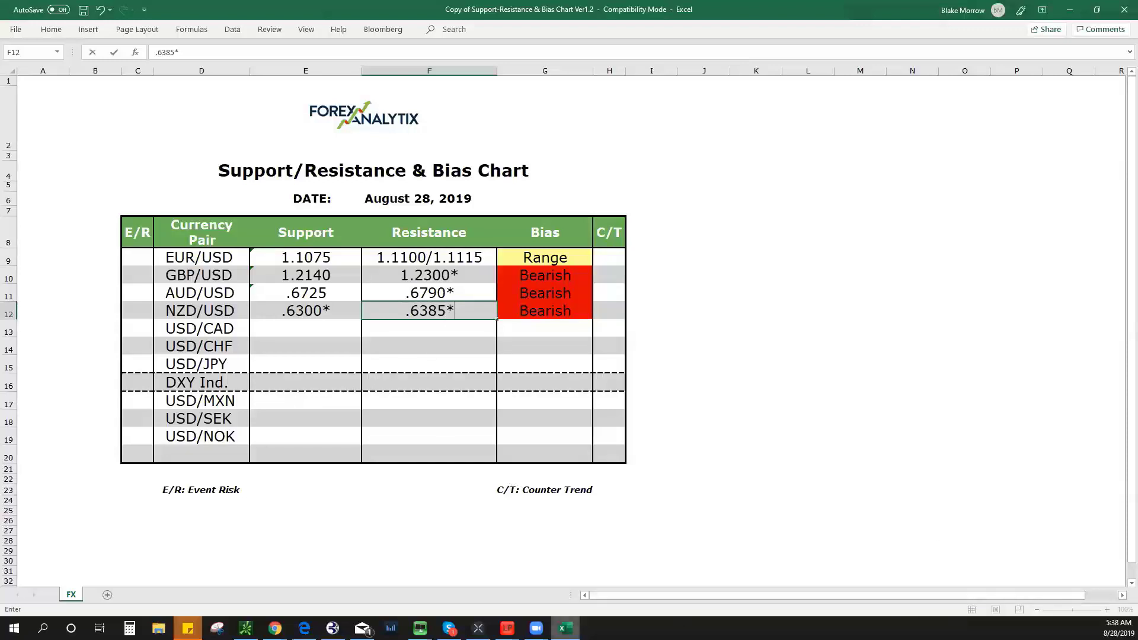
key("alt+Tab")
key("Down")
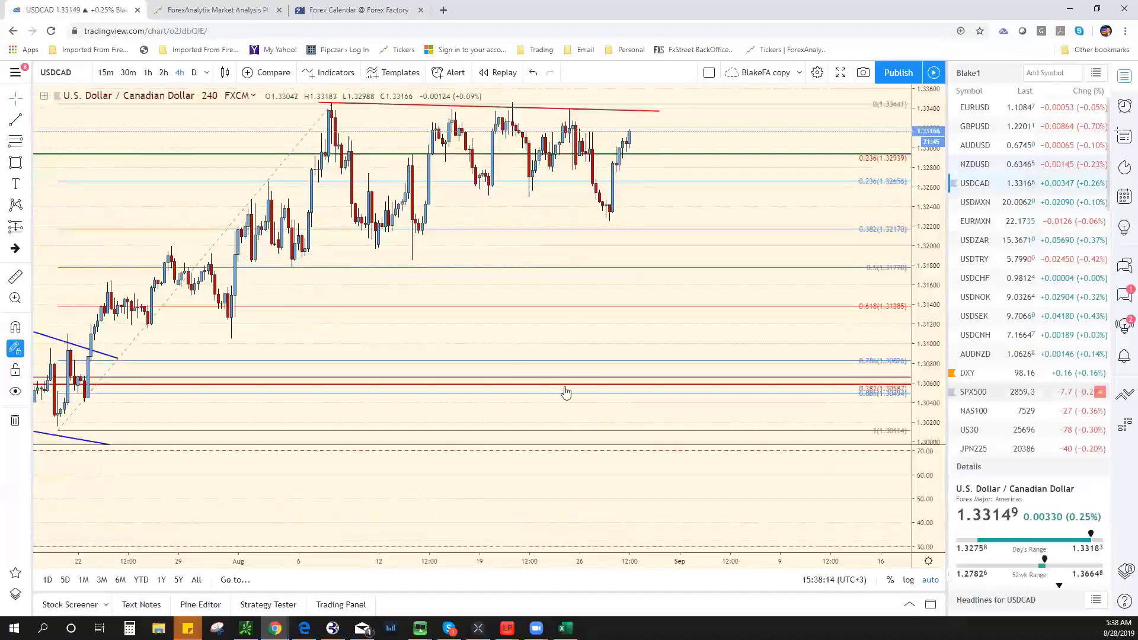
Switch USD/CAD to hourly candles and measure the recent swing with a Fibonacci retracement
scroll(599, 310, "down", 5)
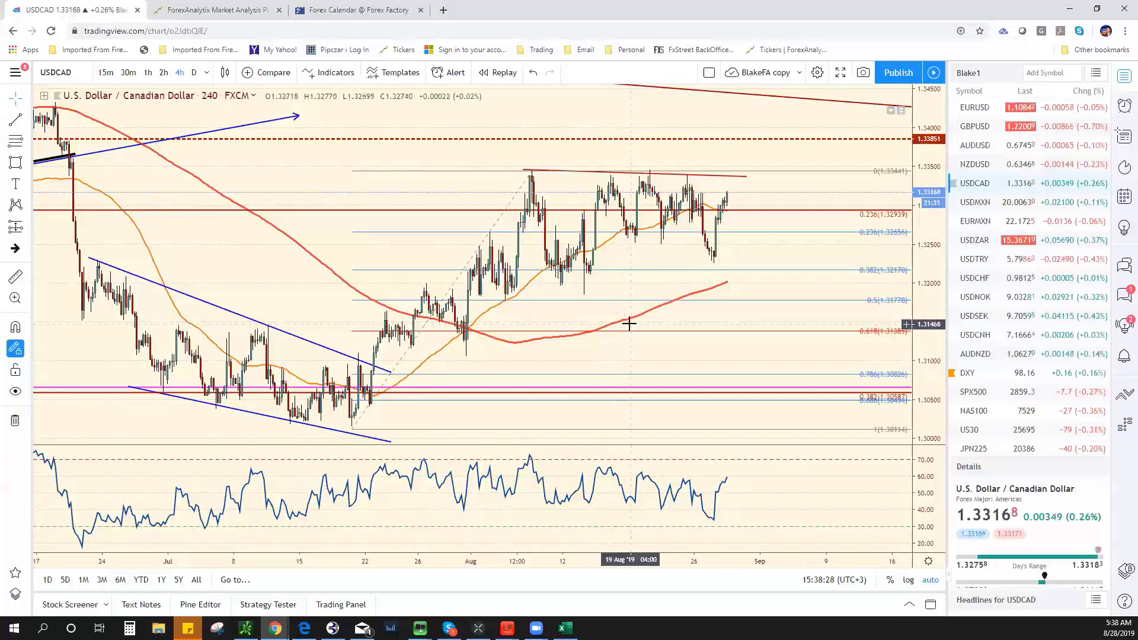
left_click(147, 73)
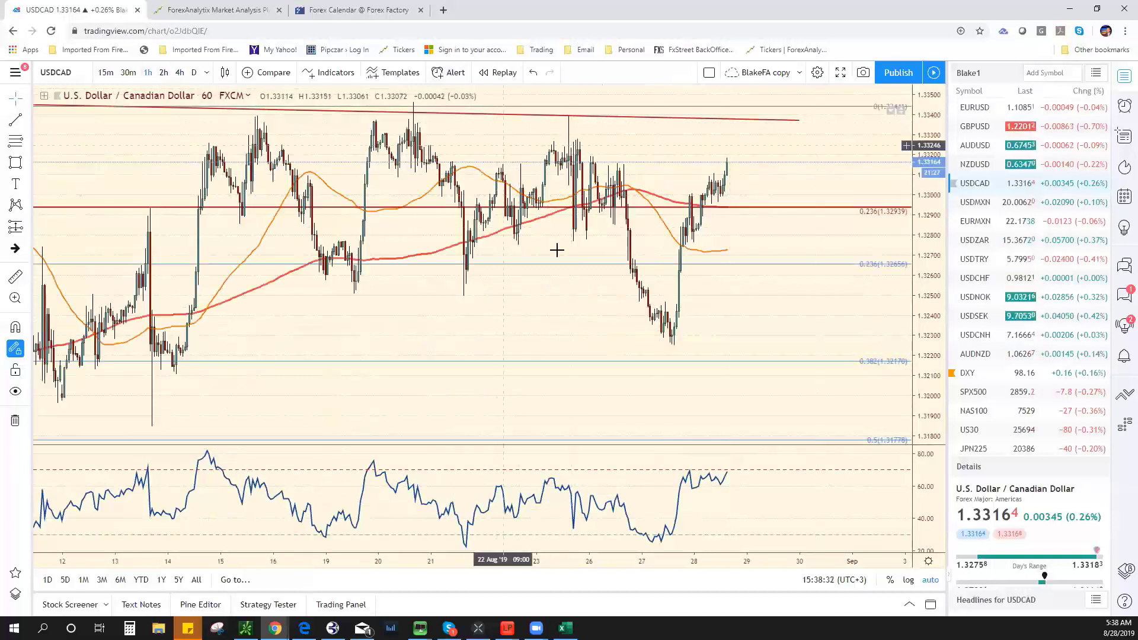
left_click(11, 140)
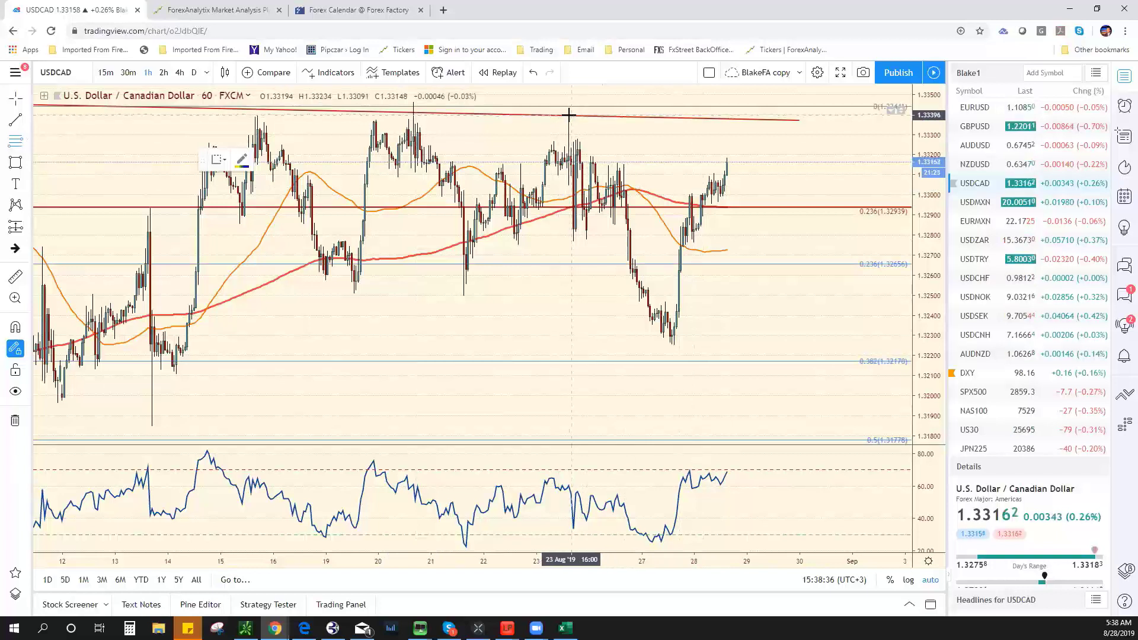
left_click_drag(569, 114, 669, 343)
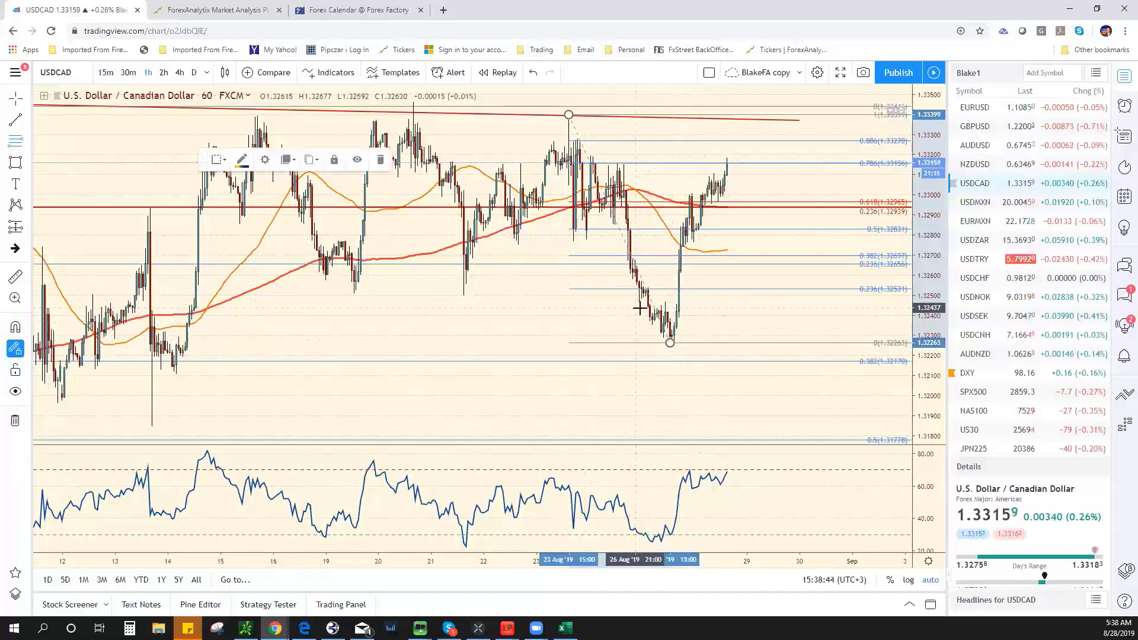
scroll(662, 298, "up", 2)
scroll(662, 298, "up", 1)
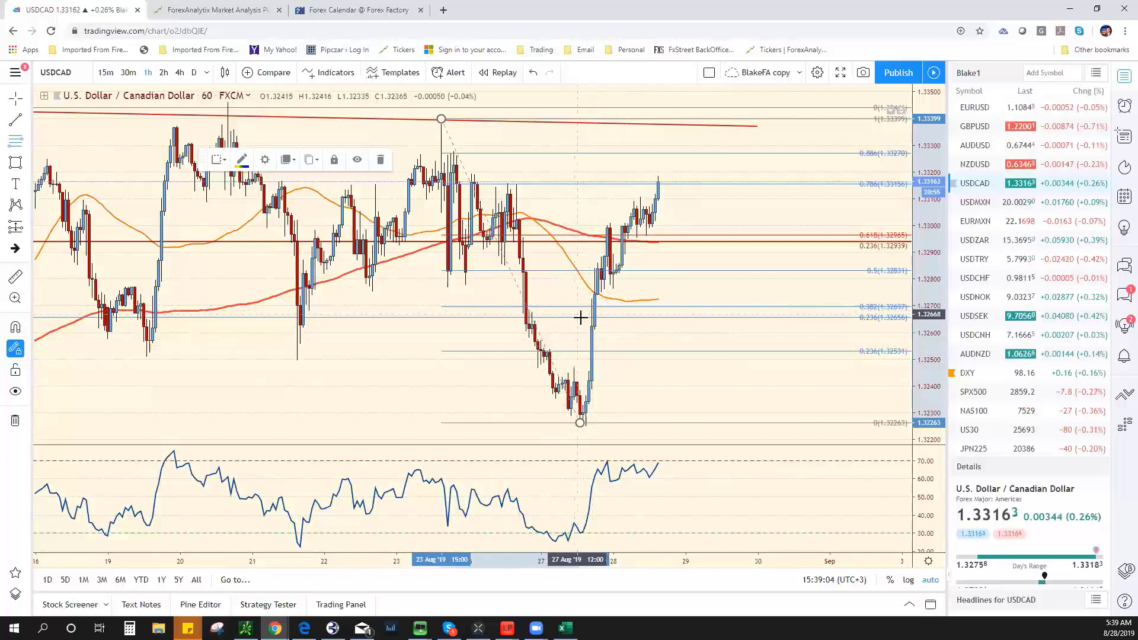
scroll(652, 382, "down", 2)
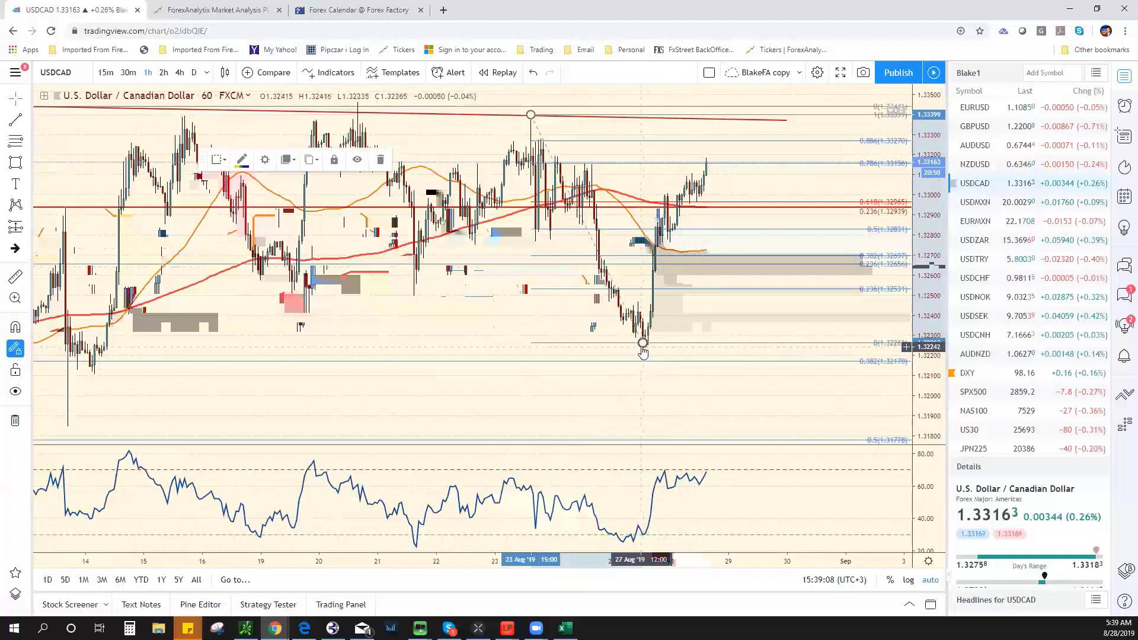
left_click_drag(643, 344, 645, 347)
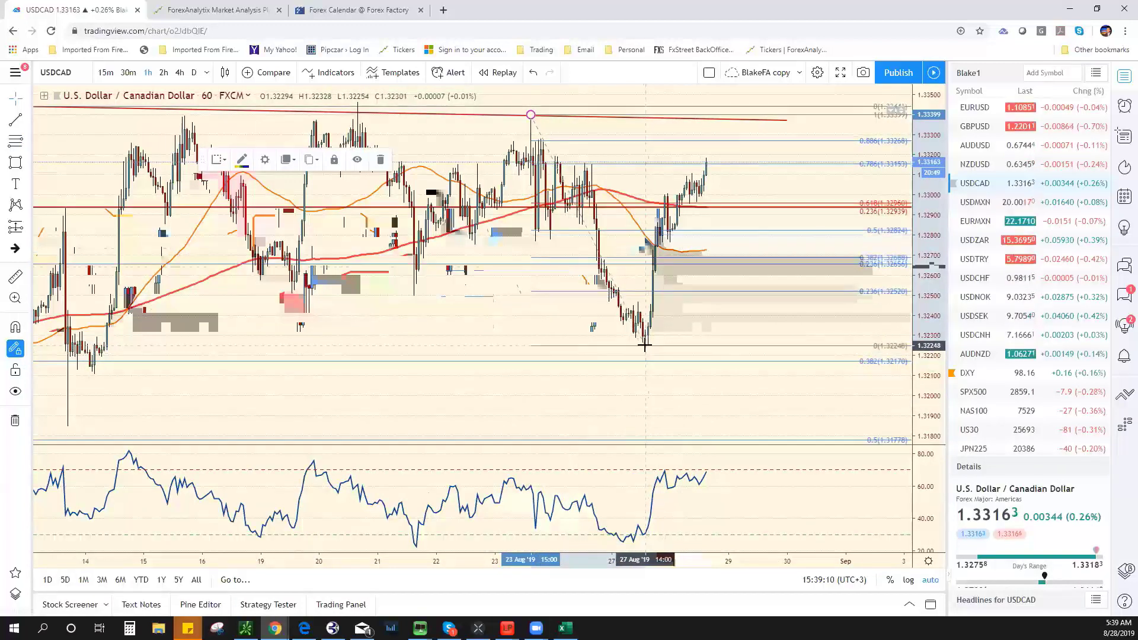
Delete the temporary retracement and inspect the red resistance trendline
key("Delete")
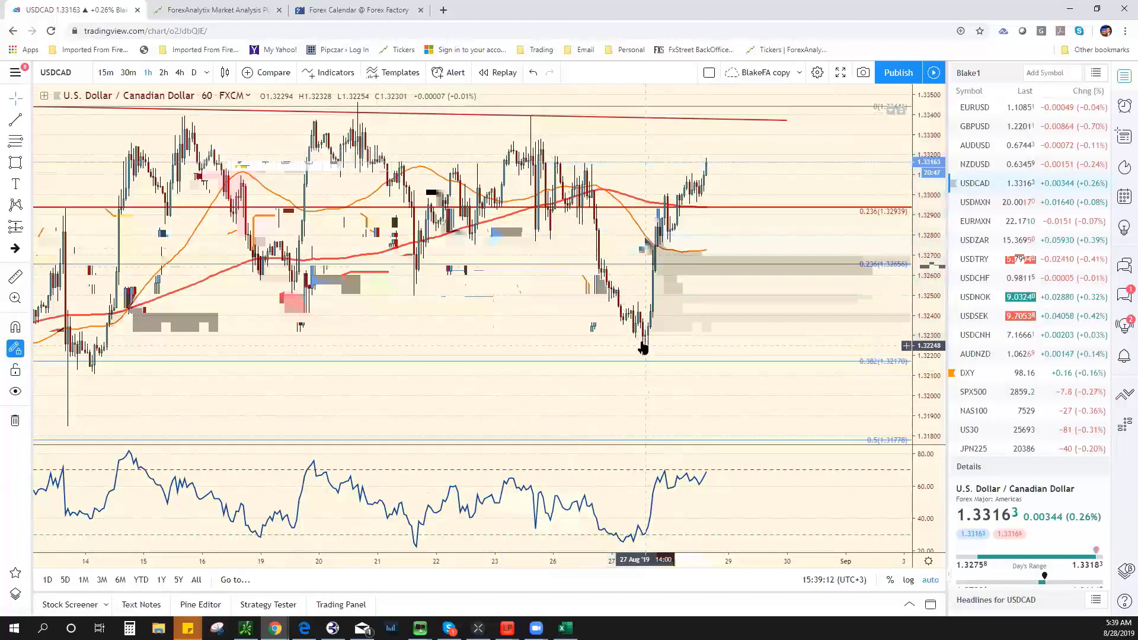
scroll(619, 368, "down", 2)
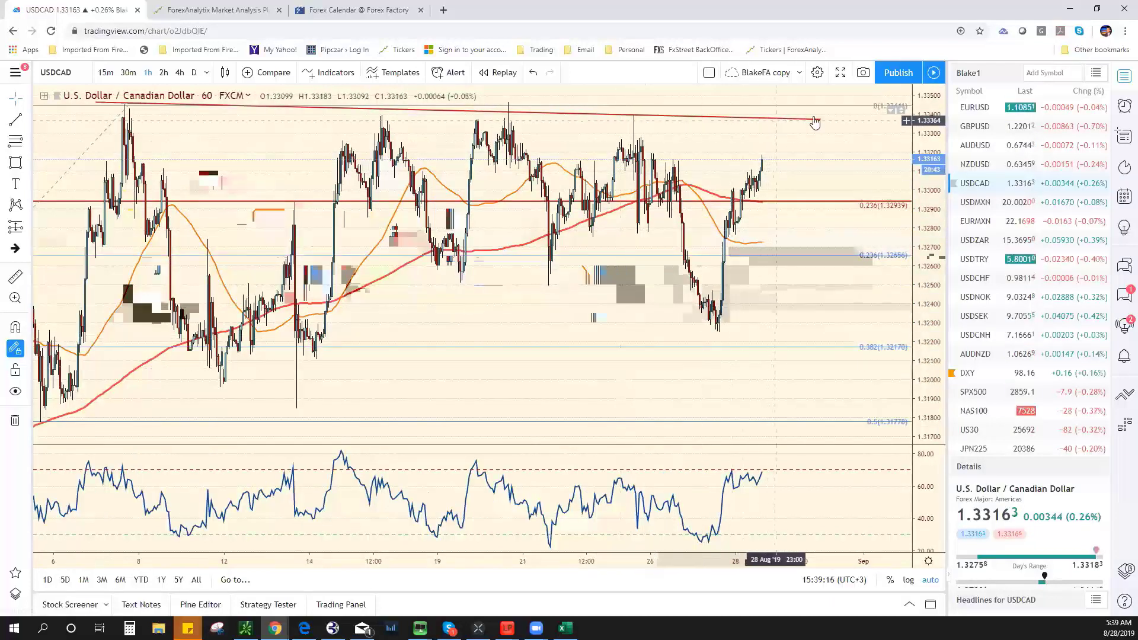
left_click(770, 119)
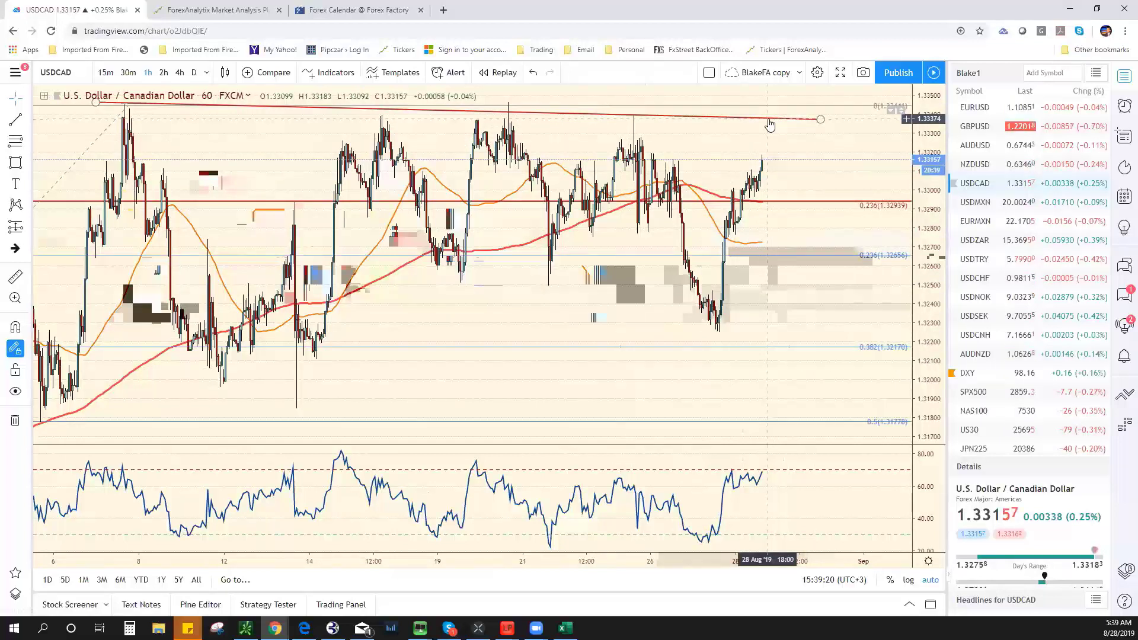
left_click(737, 109)
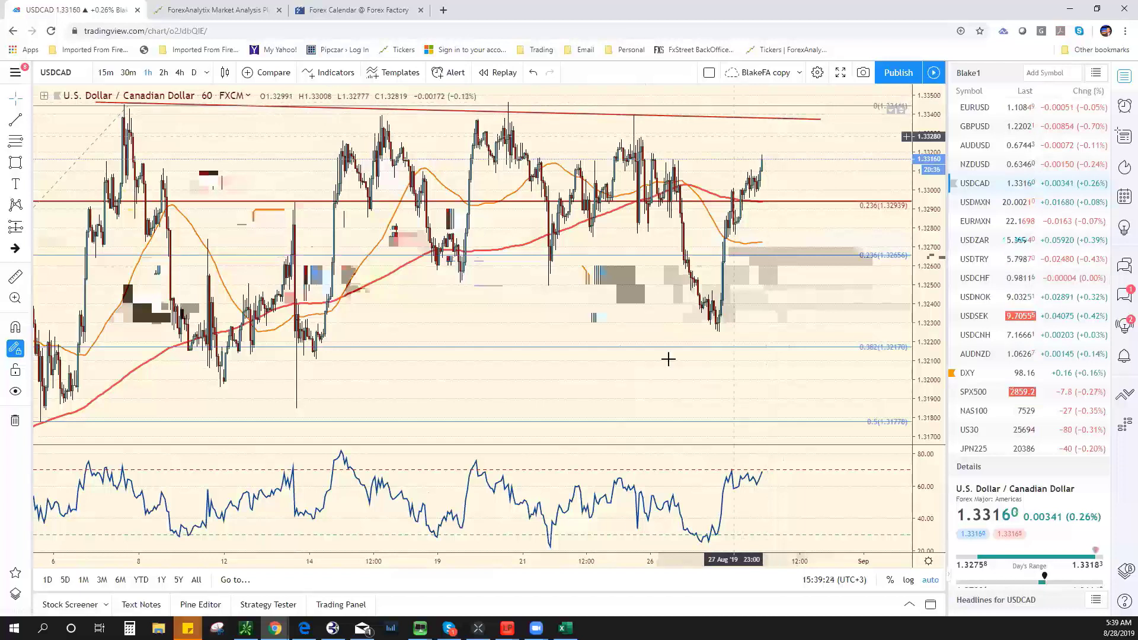
Commit the NZD/USD resistance, enter 1.3350* as USD/CAD resistance and choose Range bias
key("alt+Tab")
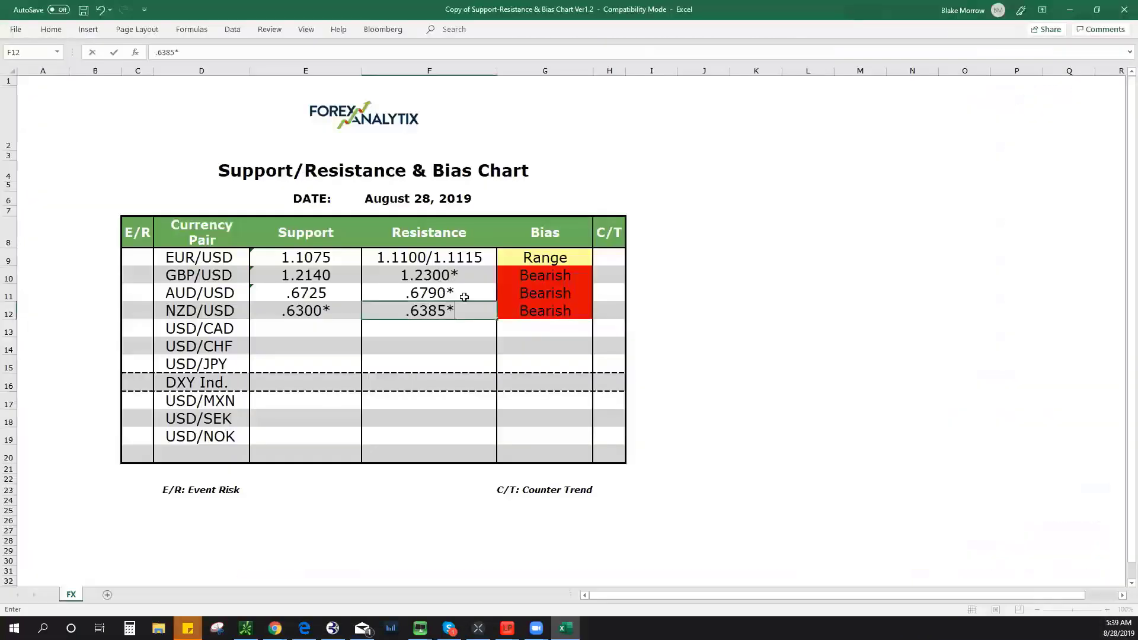
key("Return")
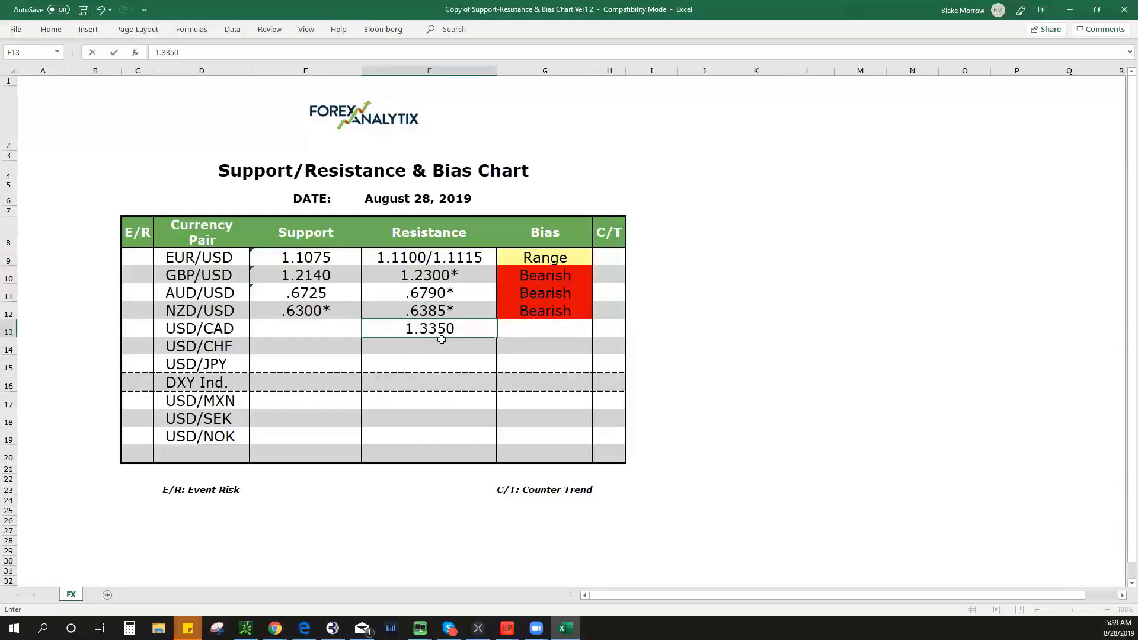
type("1.3350*")
left_click(547, 338)
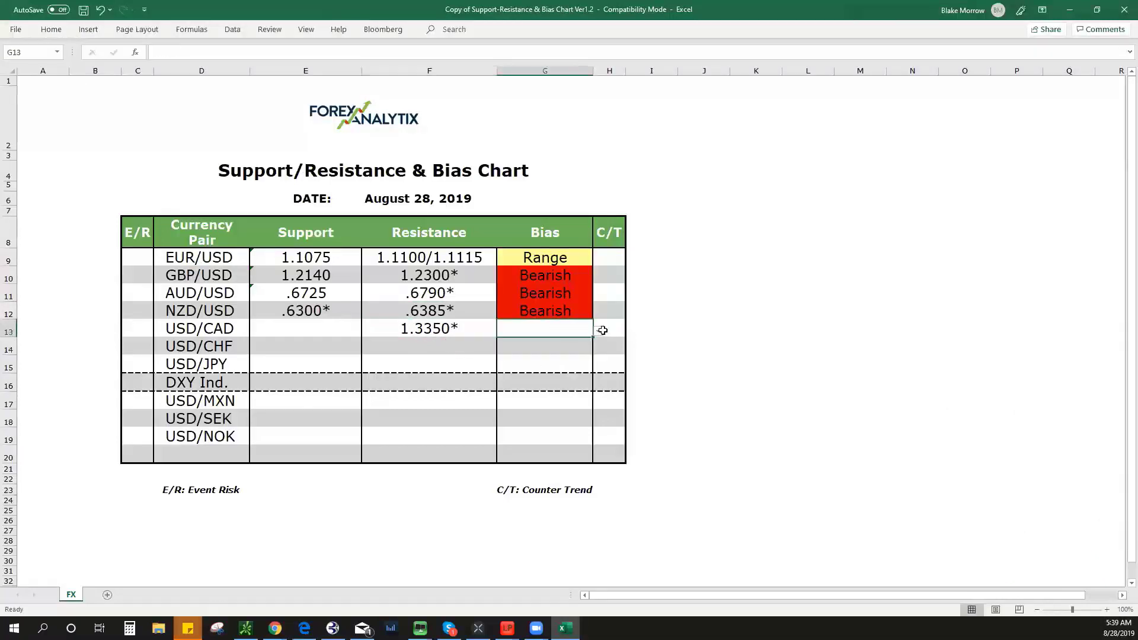
left_click(598, 333)
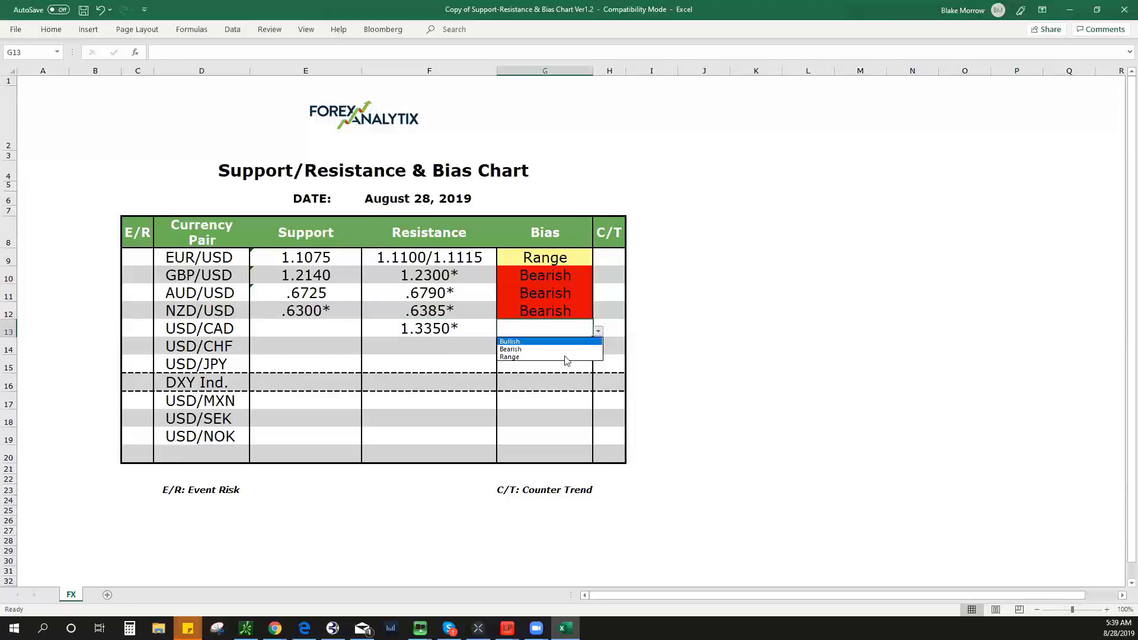
left_click(563, 361)
key("alt+Tab")
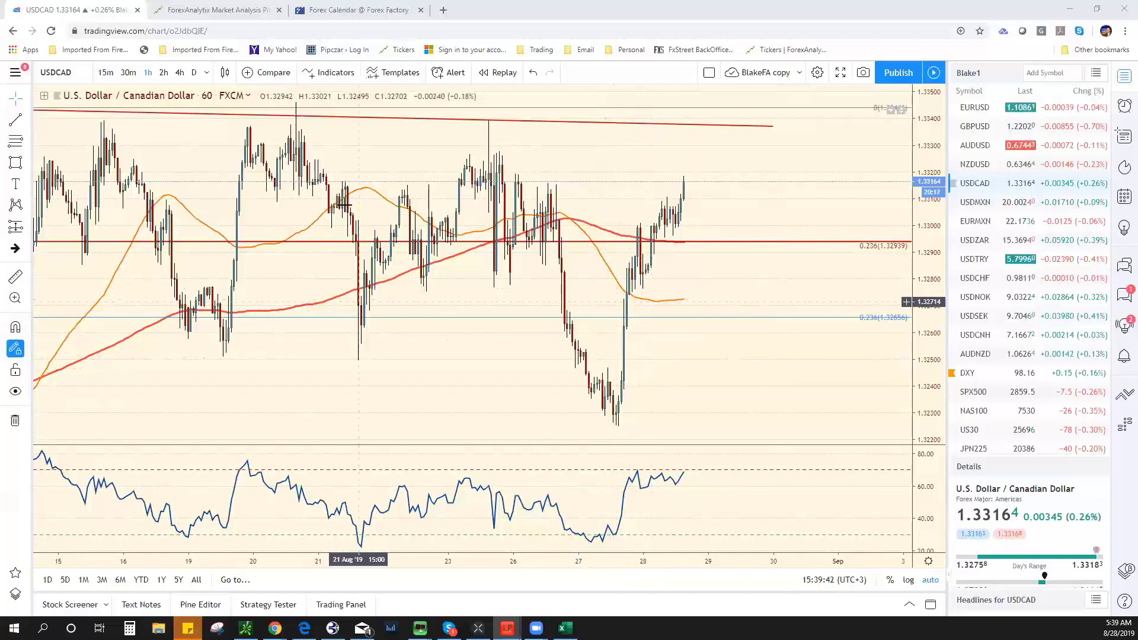
Draw a thin rectangle support zone across 1.3275–1.3278 on the USD/CAD hourly chart
left_click(16, 163)
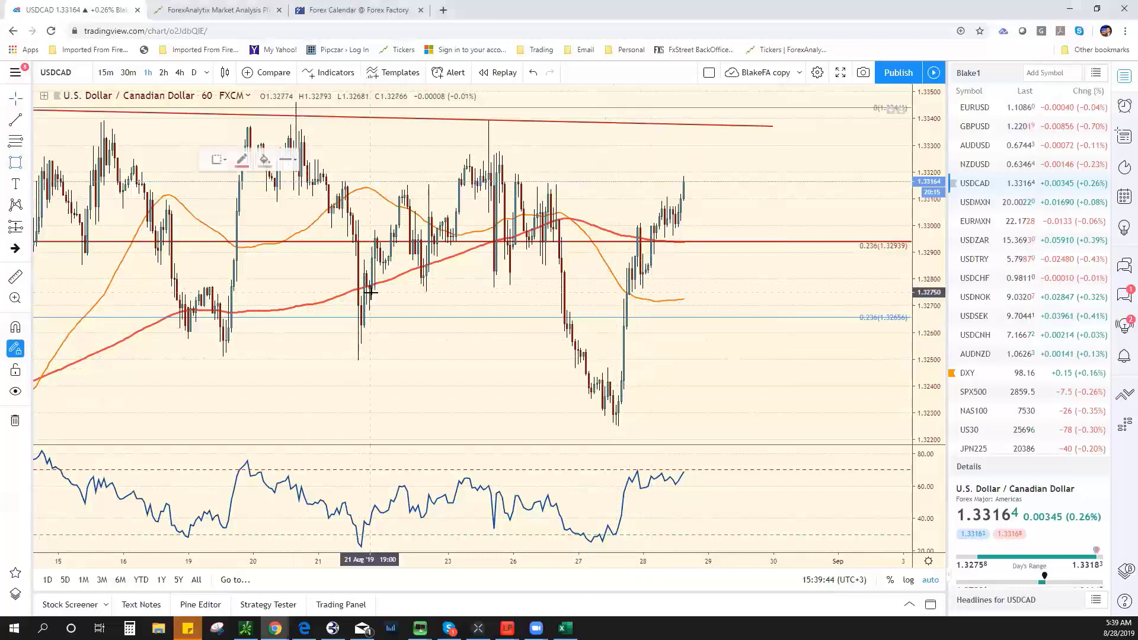
left_click_drag(427, 289, 727, 284)
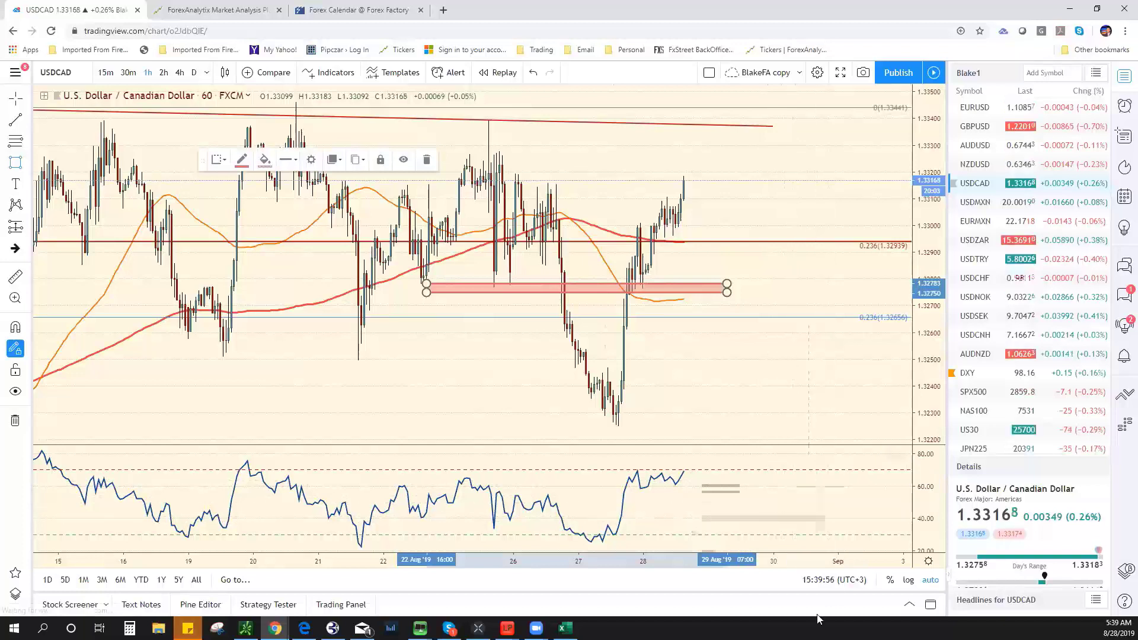
left_click(552, 620)
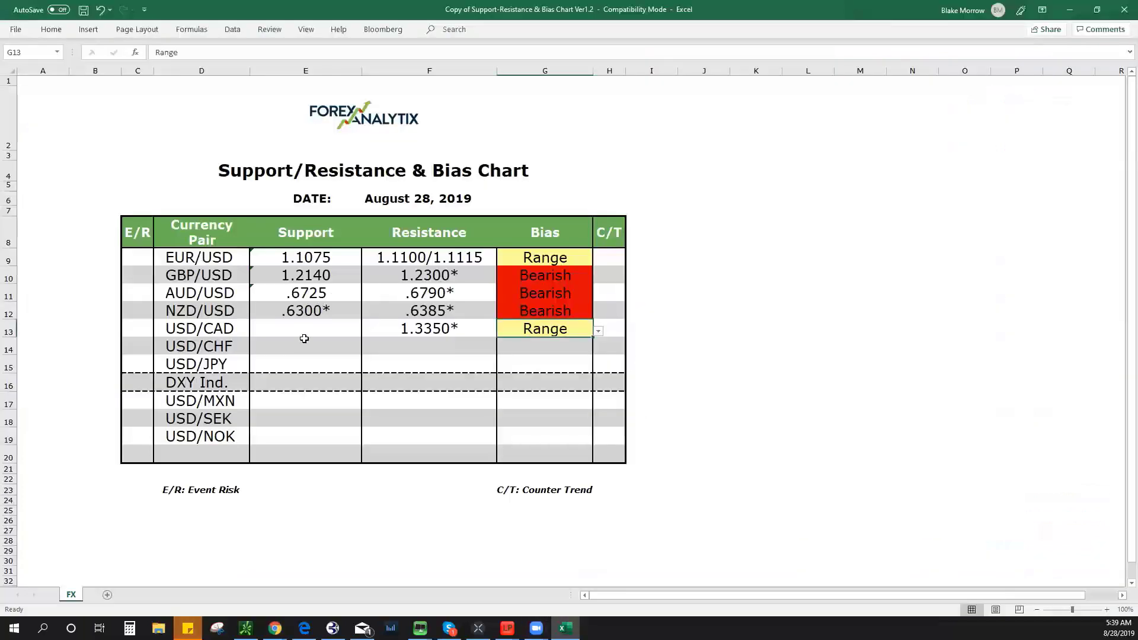
Enter 1.3280 in cell E13 as the USD/CAD support
left_click(304, 330)
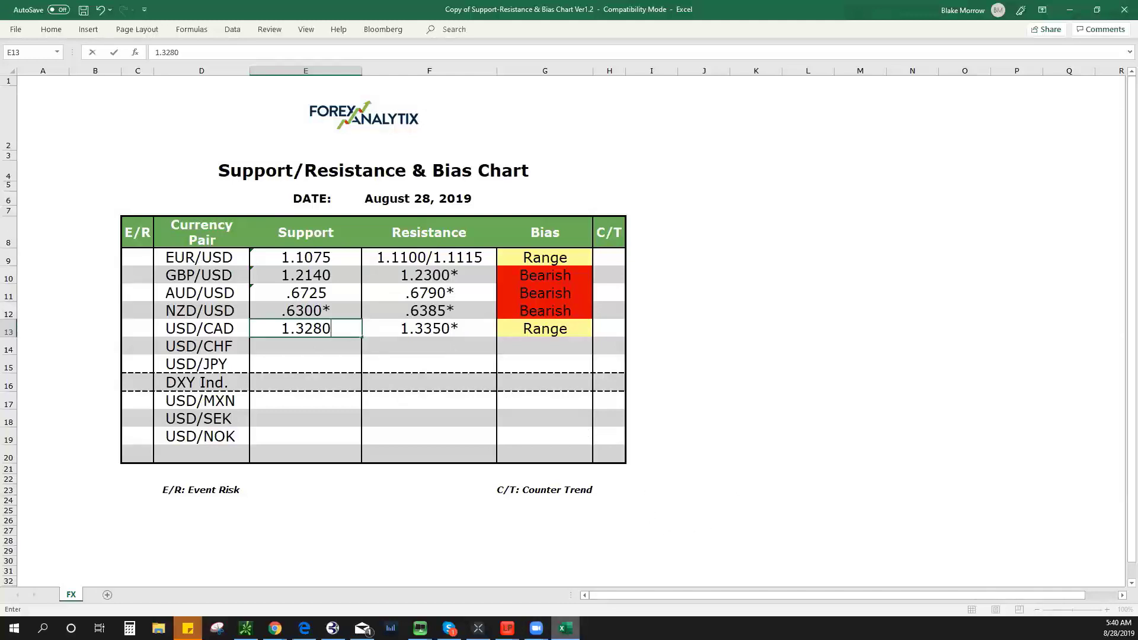
key("alt+Tab")
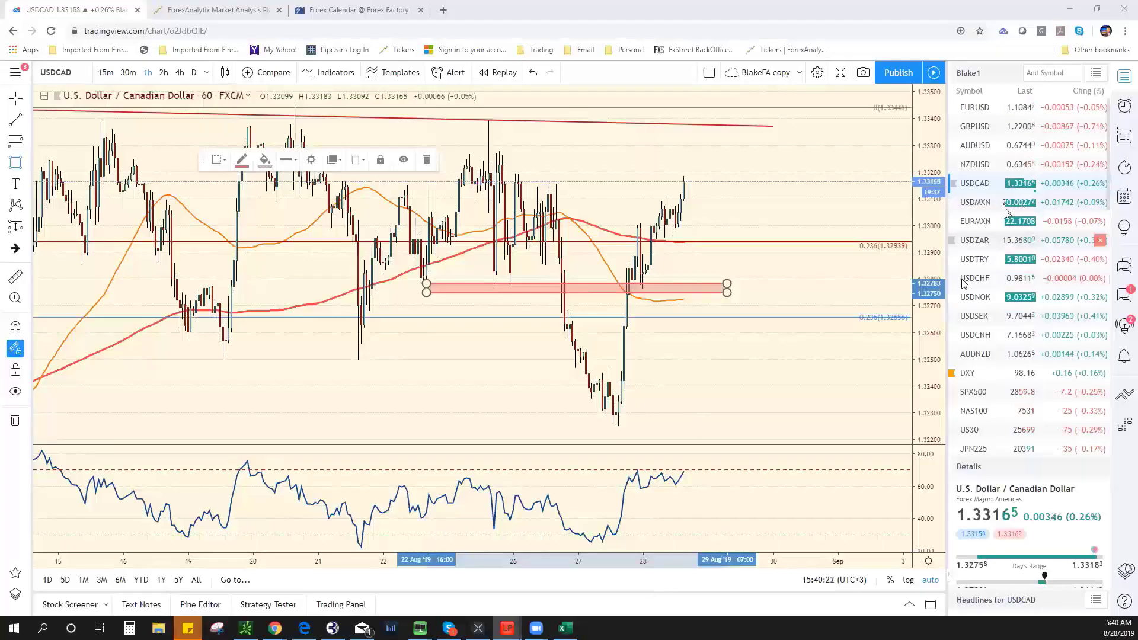
Open USD/CHF on the daily chart and adjust the black downtrend line's right end
left_click(996, 278)
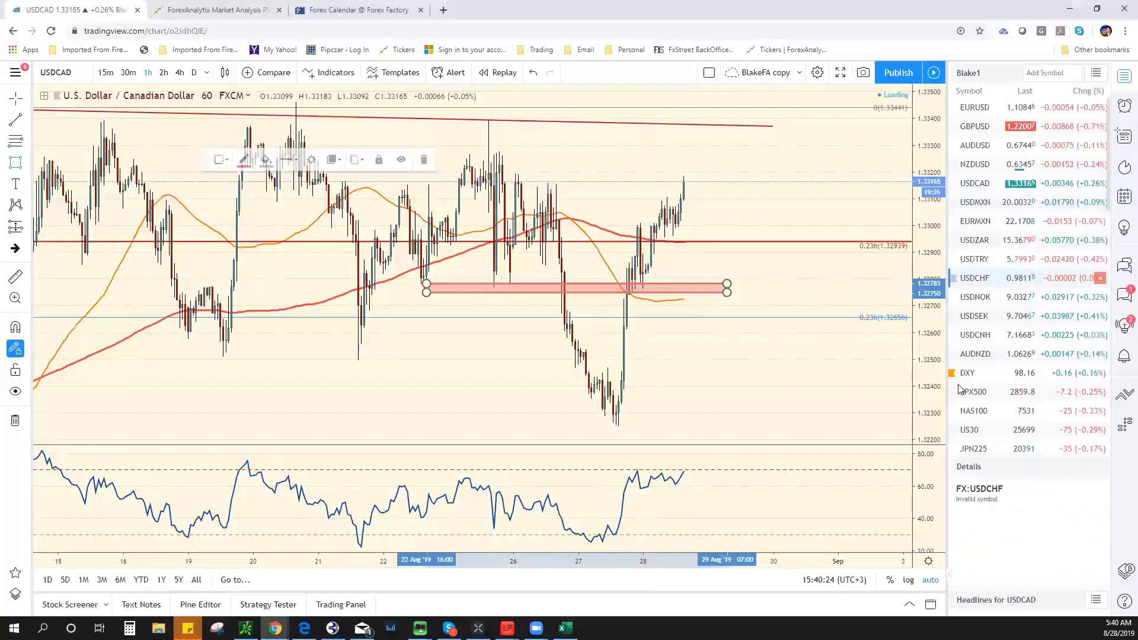
left_click(193, 72)
scroll(688, 483, "up", 3)
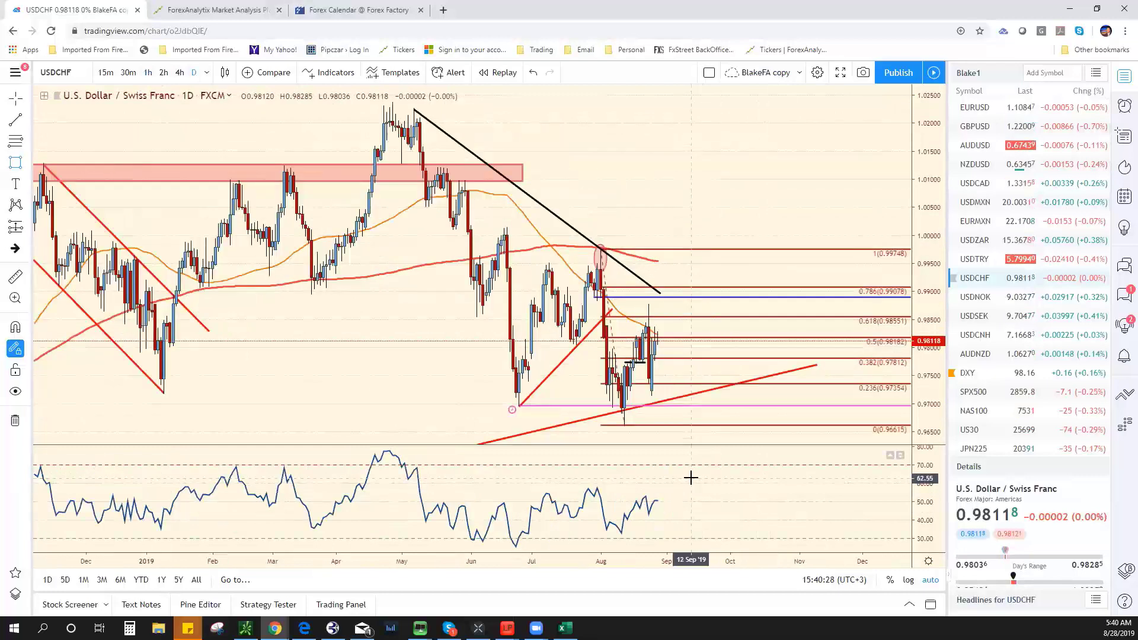
scroll(687, 483, "down", 3)
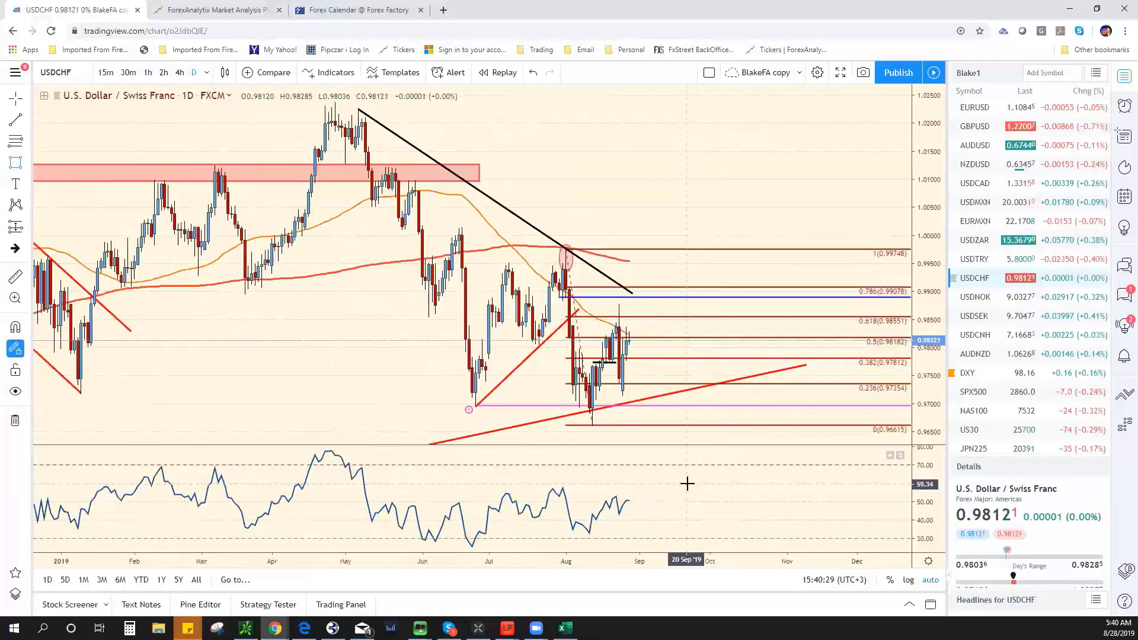
left_click(539, 347)
key("Escape")
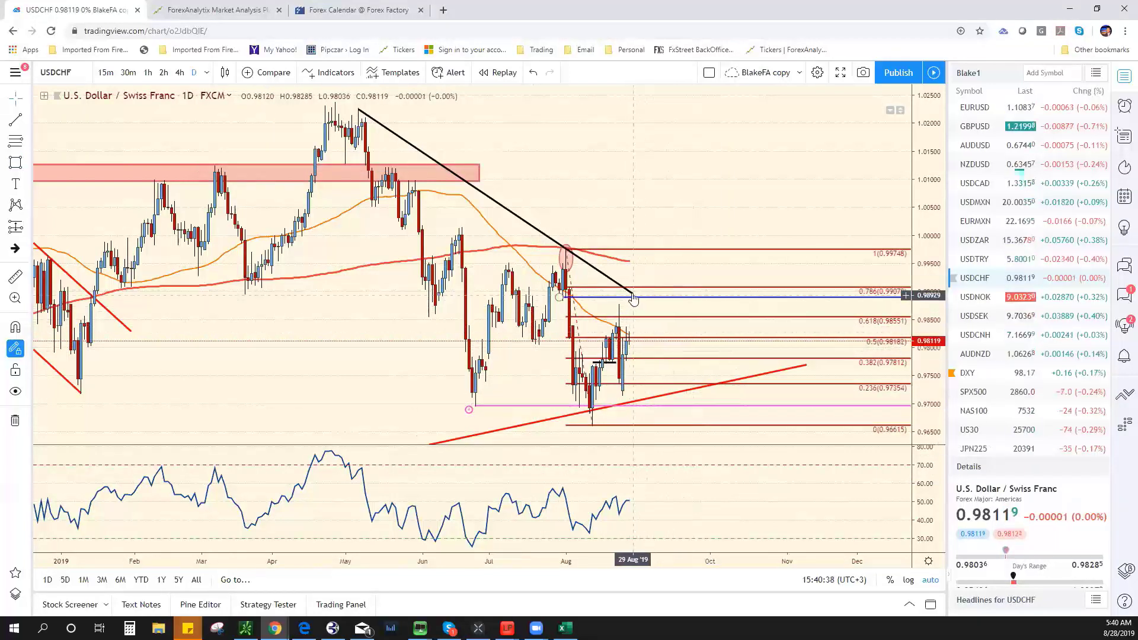
mouse_move(632, 291)
left_mouse_down()
mouse_move(656, 292)
mouse_move(669, 257)
mouse_move(659, 309)
left_mouse_up()
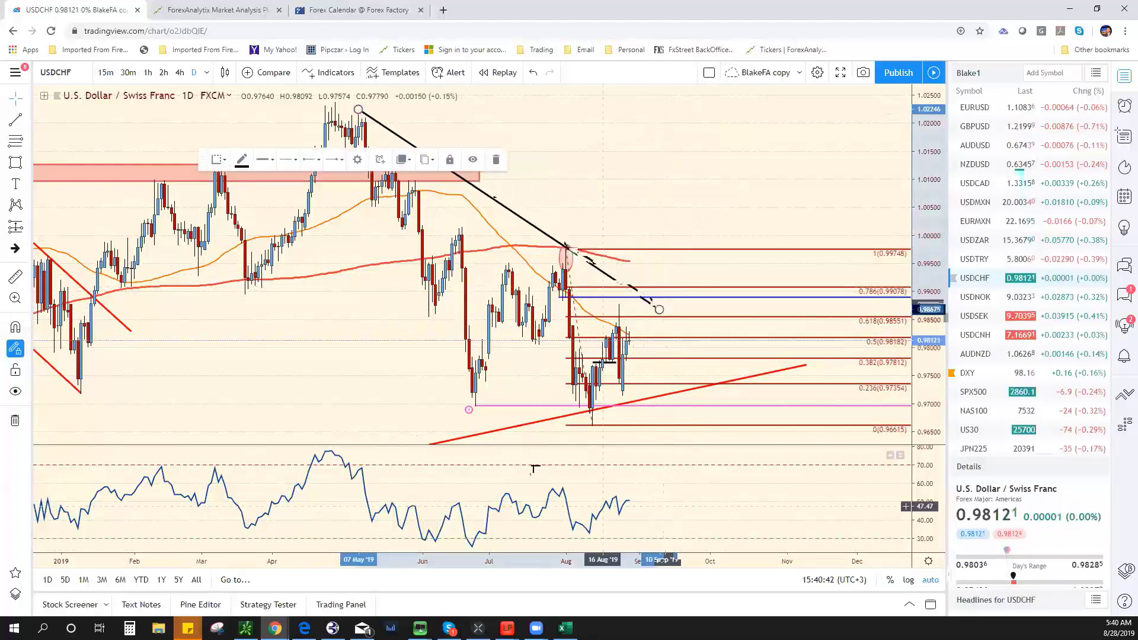
scroll(750, 394, "down", 4)
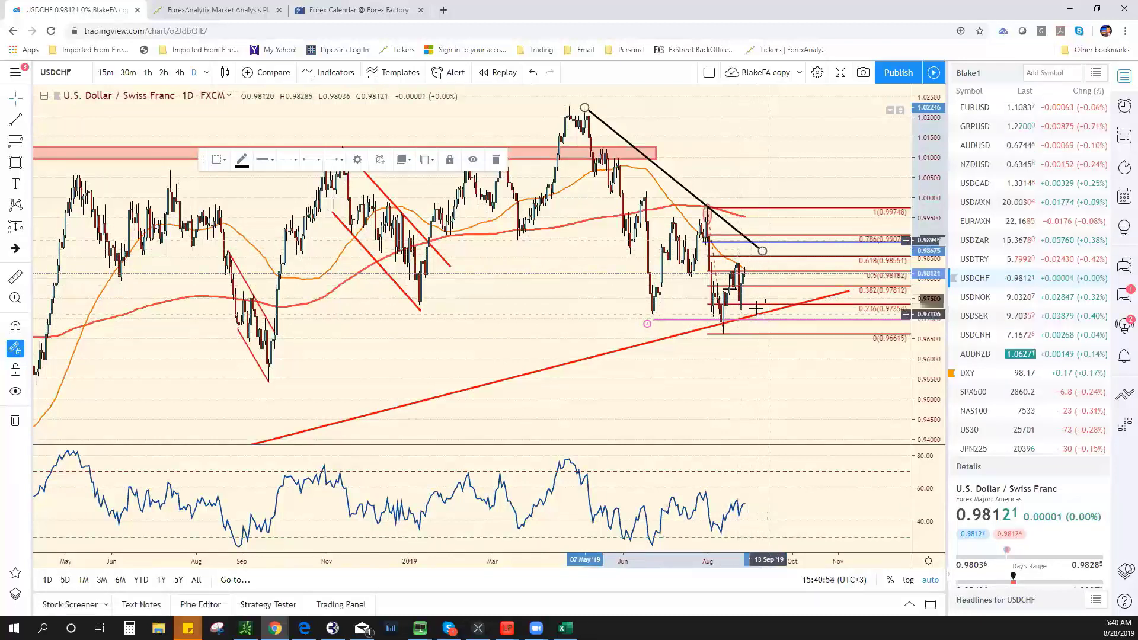
scroll(723, 291, "up", 3)
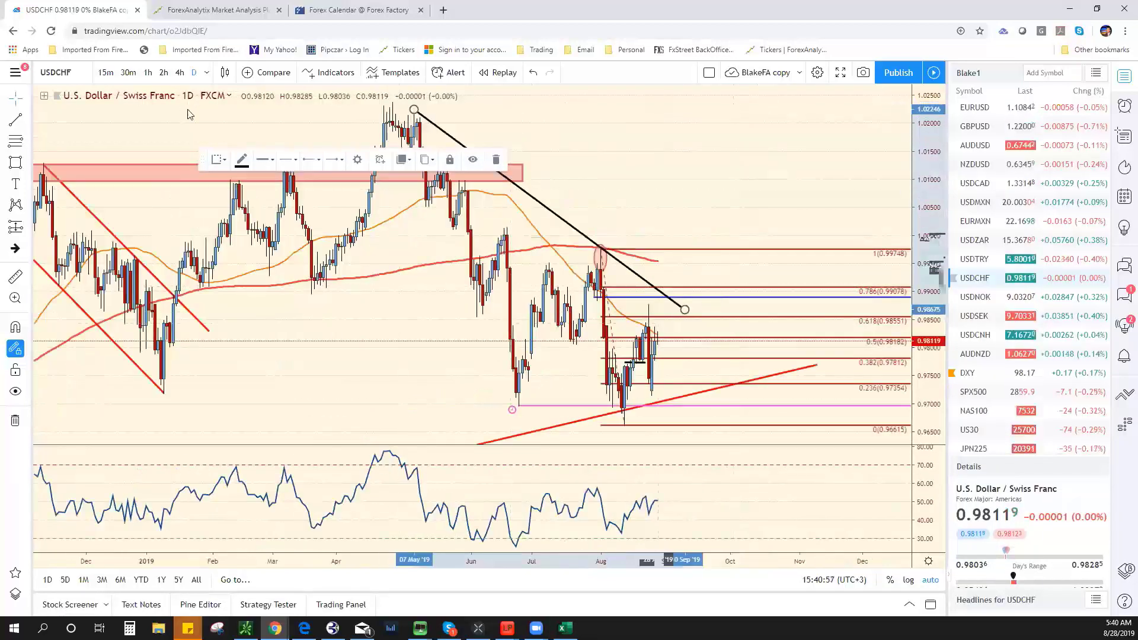
Review the 4-hour horizontal line, then commit USD/CAD support and select the USD/CHF support cell
left_click(180, 72)
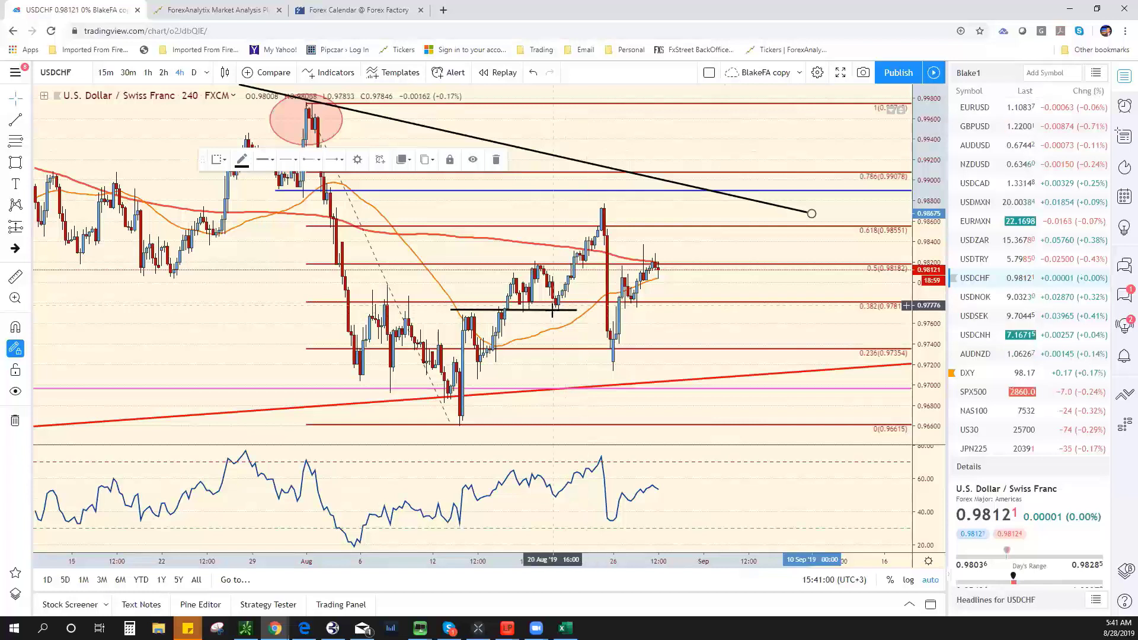
left_click(553, 310)
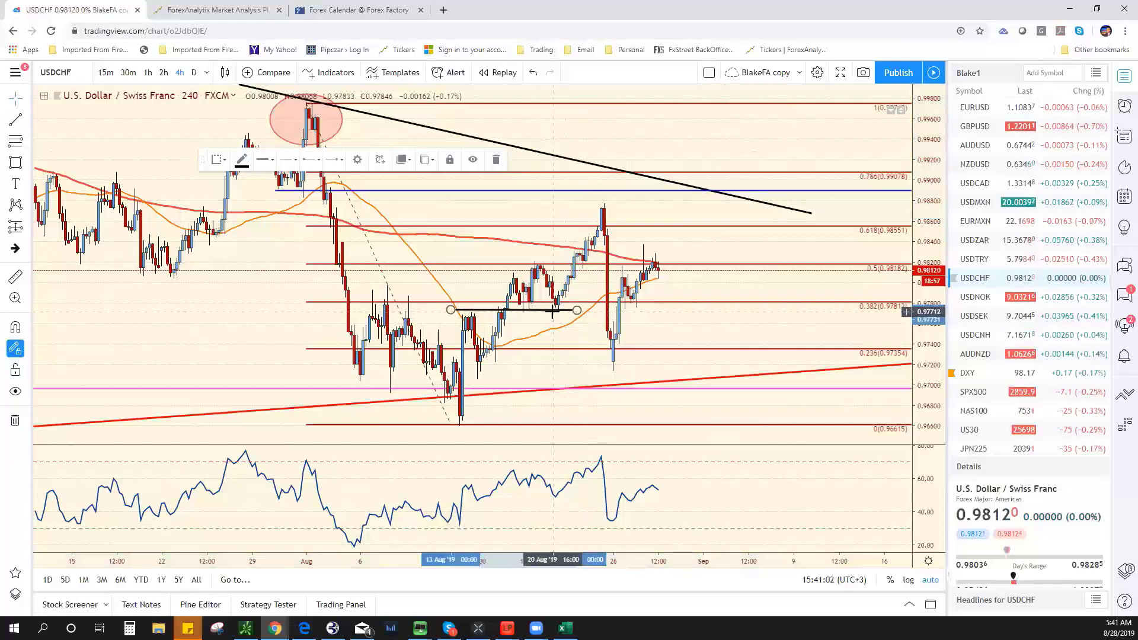
key("Delete")
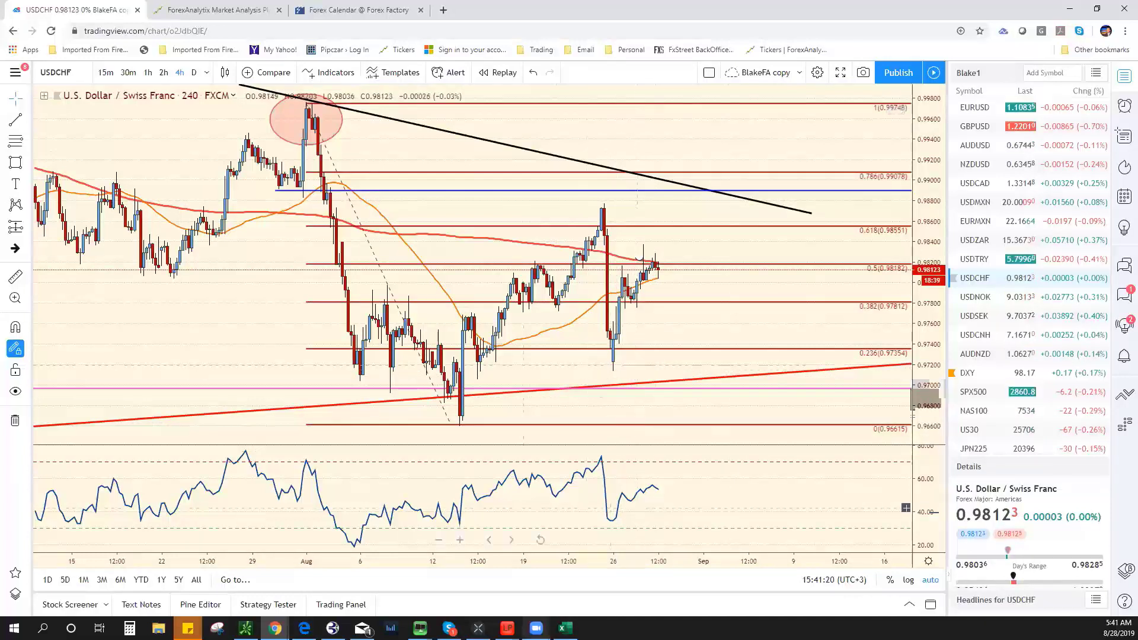
left_click(565, 628)
left_click(329, 346)
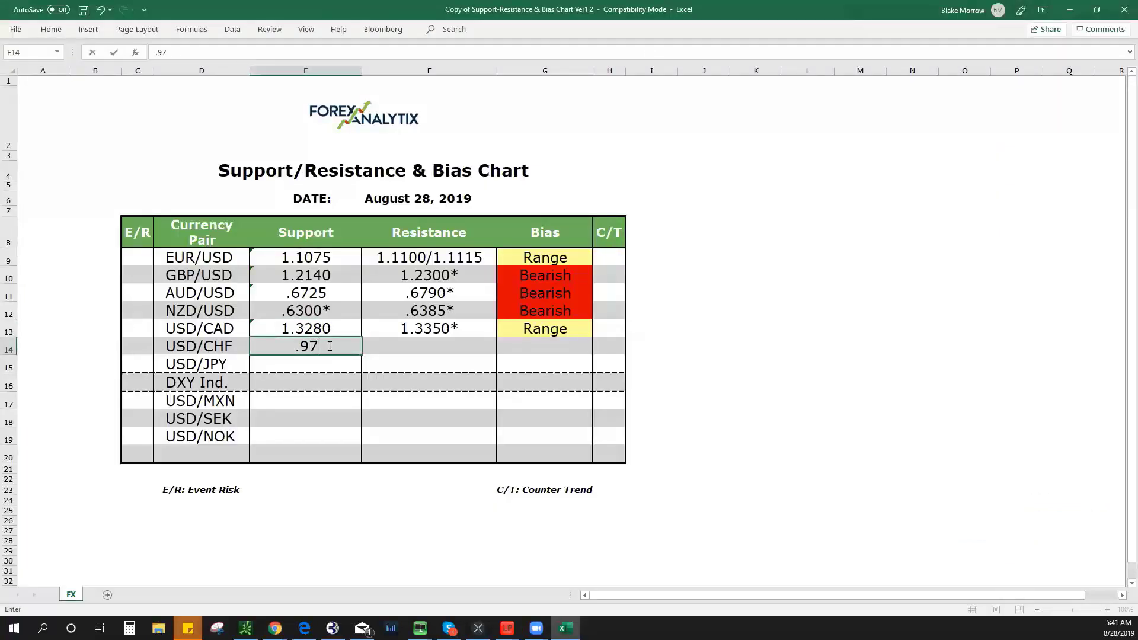
Commit USD/CHF support .9715 and resistance .9880, set its bias to Range, and return to the USDCHF chart
key("Tab")
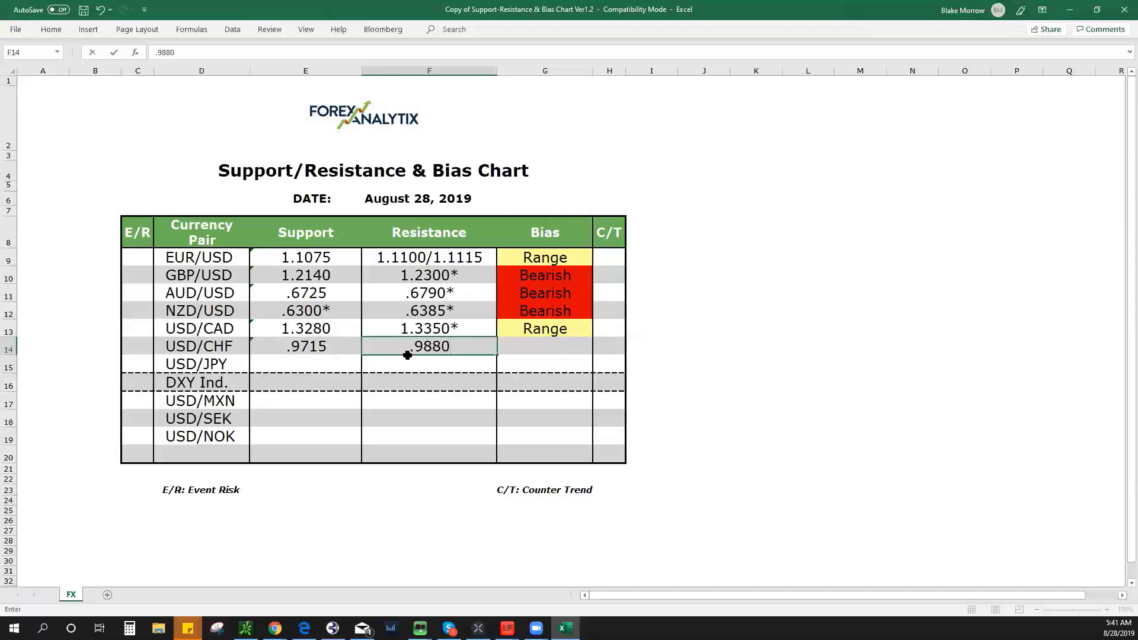
key("Tab")
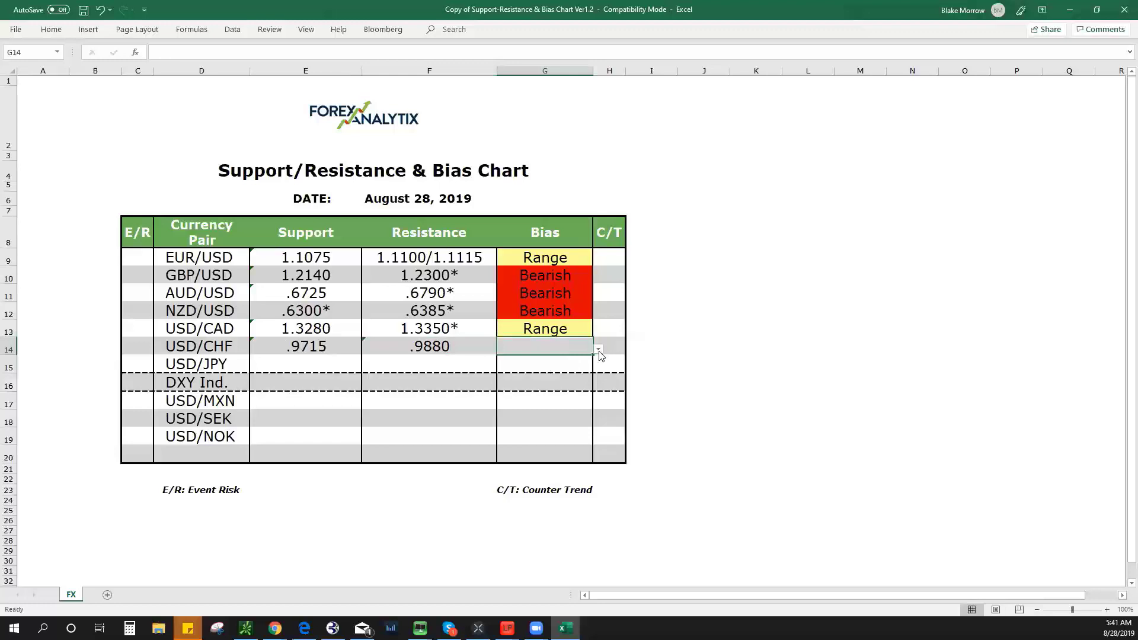
left_click(599, 349)
left_click(572, 375)
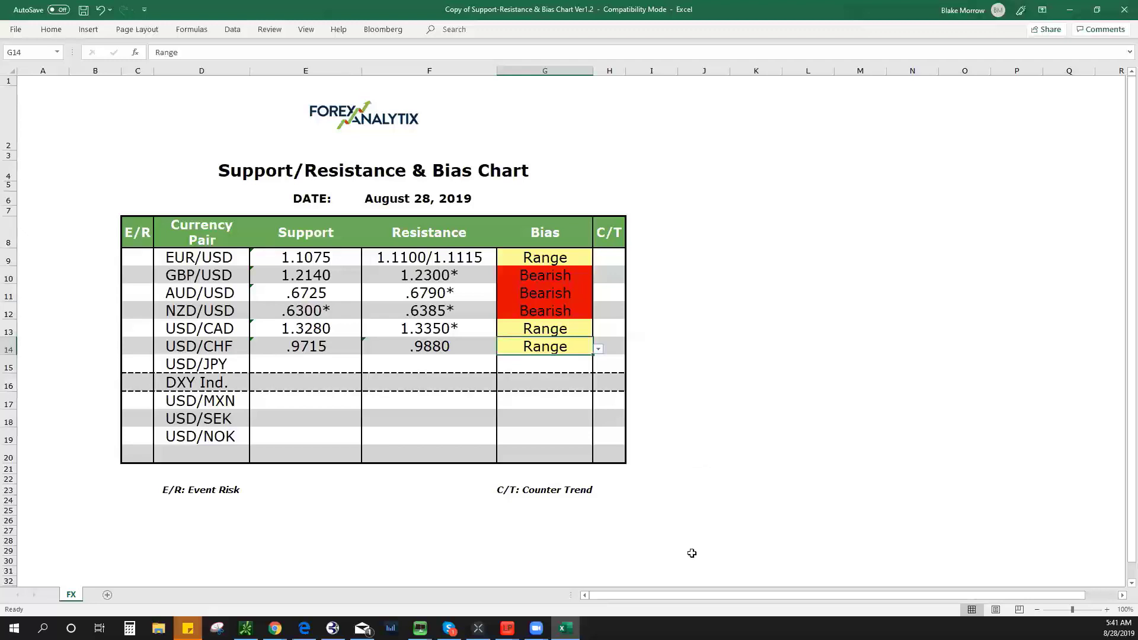
key("alt+Tab")
scroll(704, 406, "down", 5)
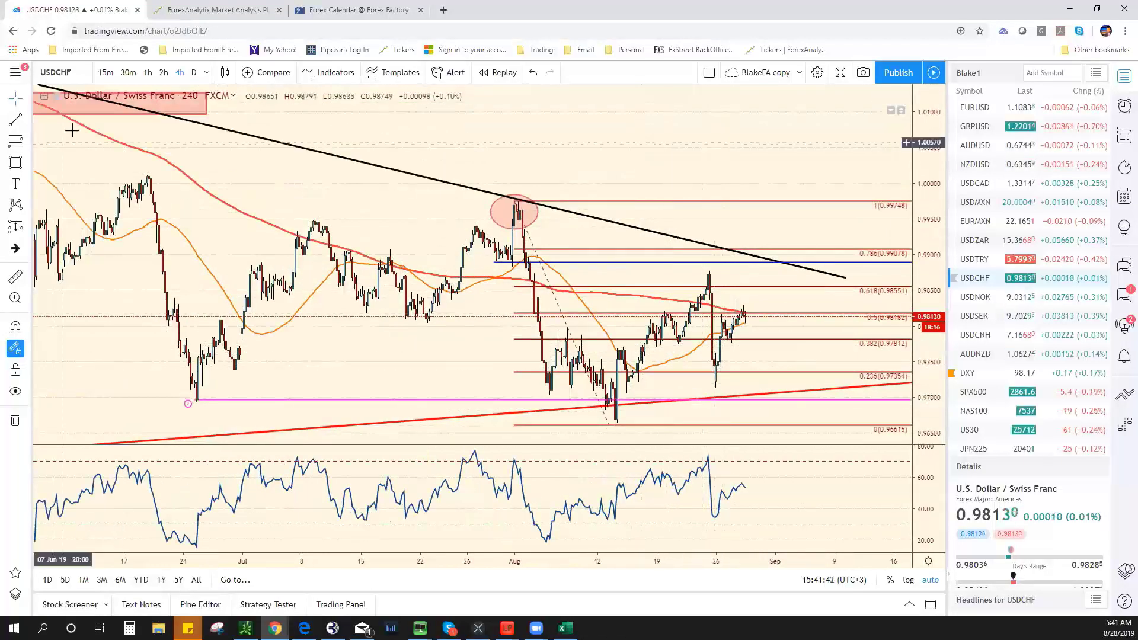
Draw a blue zigzag path on USDCHF rising to the blue resistance, then dropping back
left_click(14, 121)
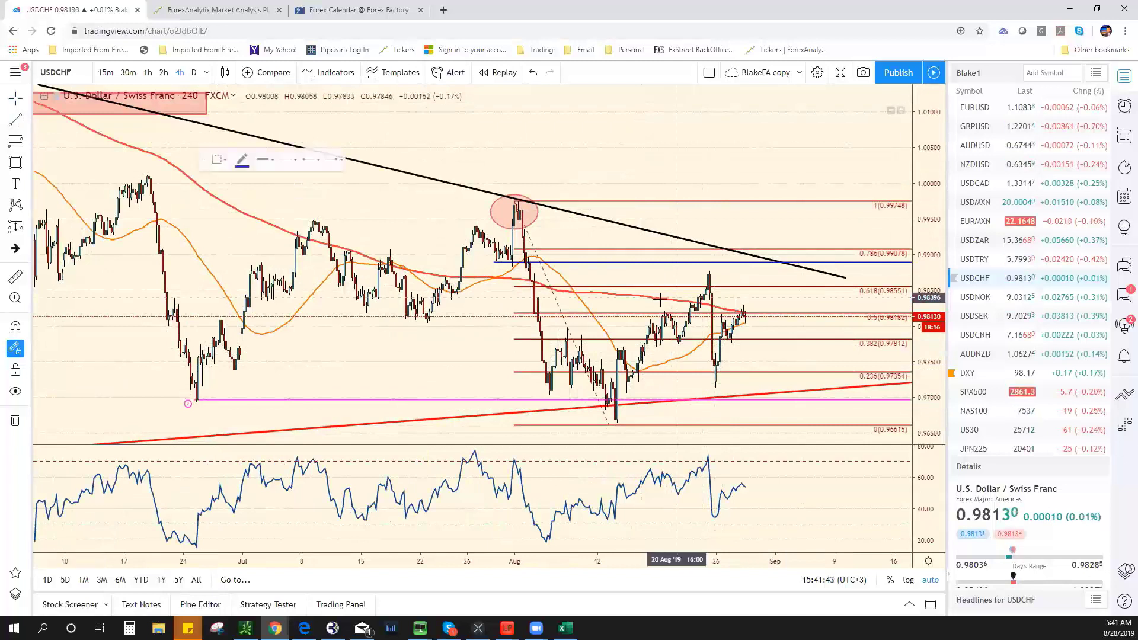
left_click(751, 309)
left_click(774, 265)
left_click(782, 296)
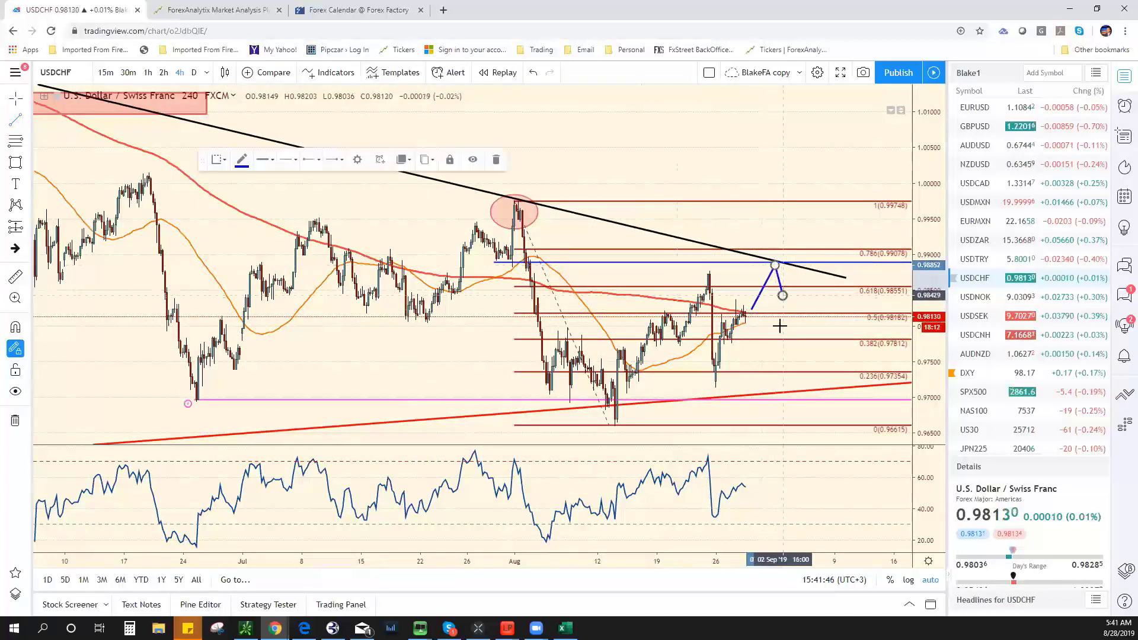
Draw a second blue path down to the red support with a bounce, then switch to USDNOK
left_click(749, 326)
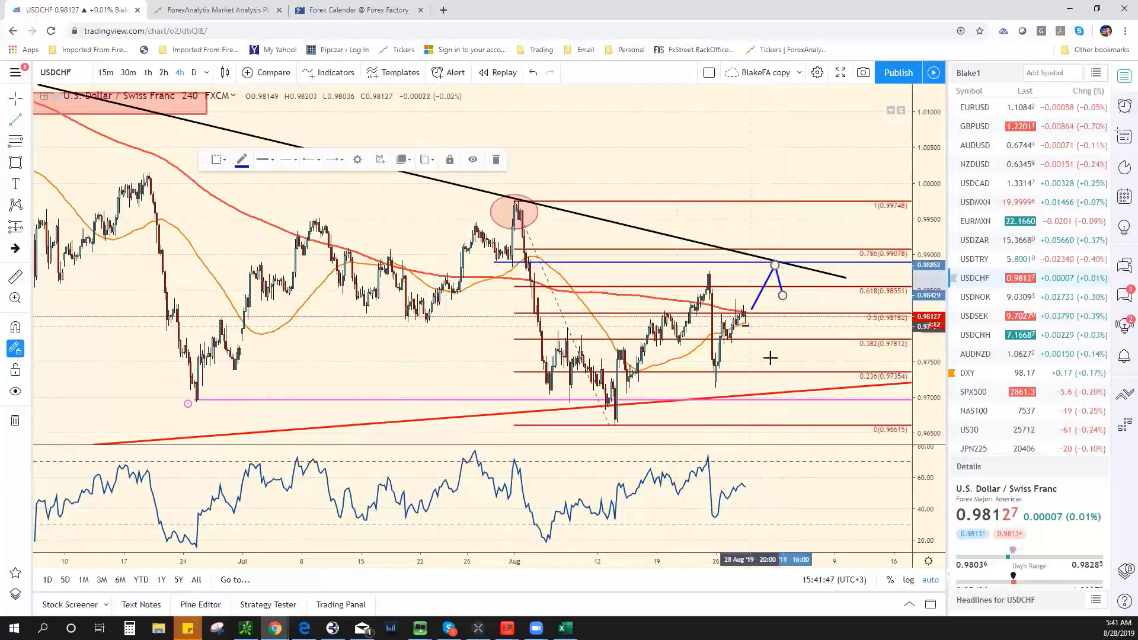
left_click(775, 393)
left_click(785, 377)
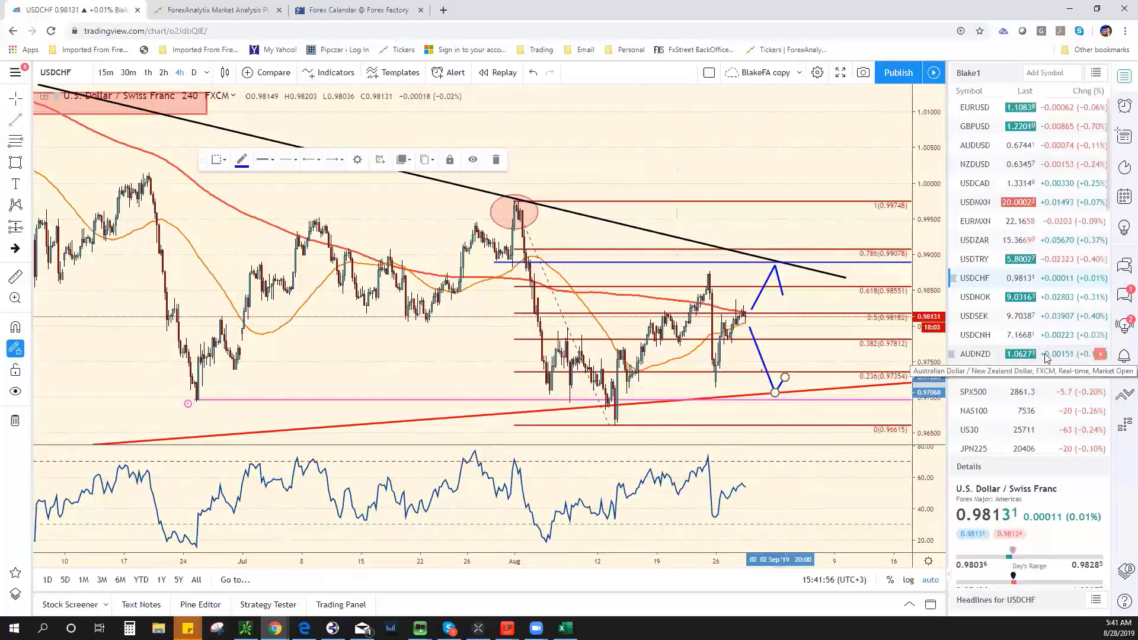
left_click(1019, 297)
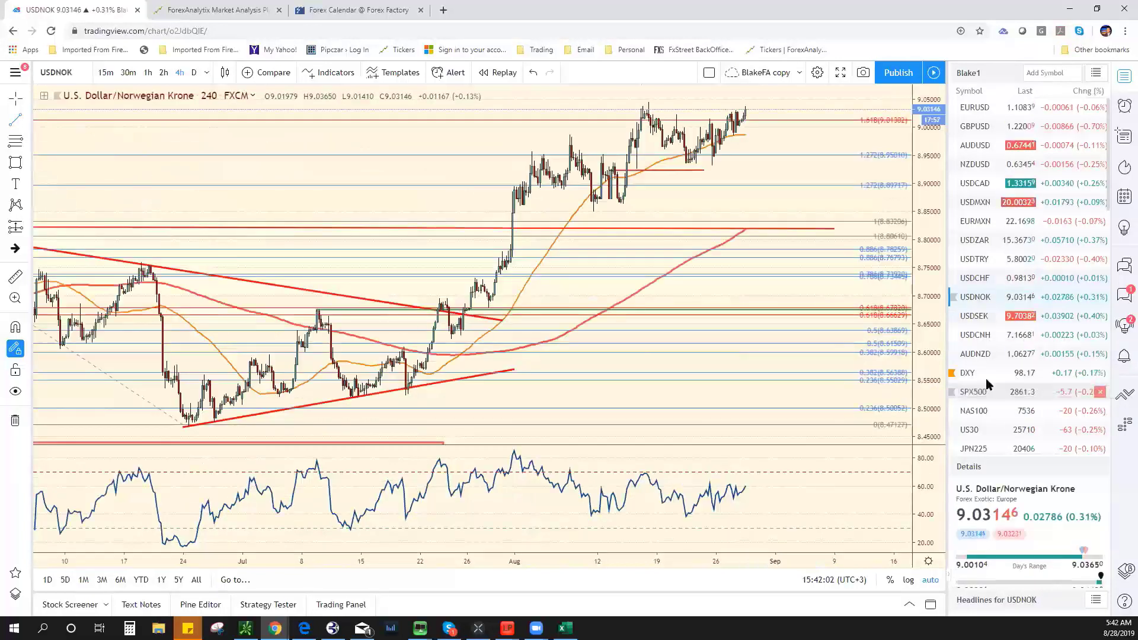
Zoom out on USDNOK and move the short red support line to about 8.923
scroll(640, 388, "down", 5)
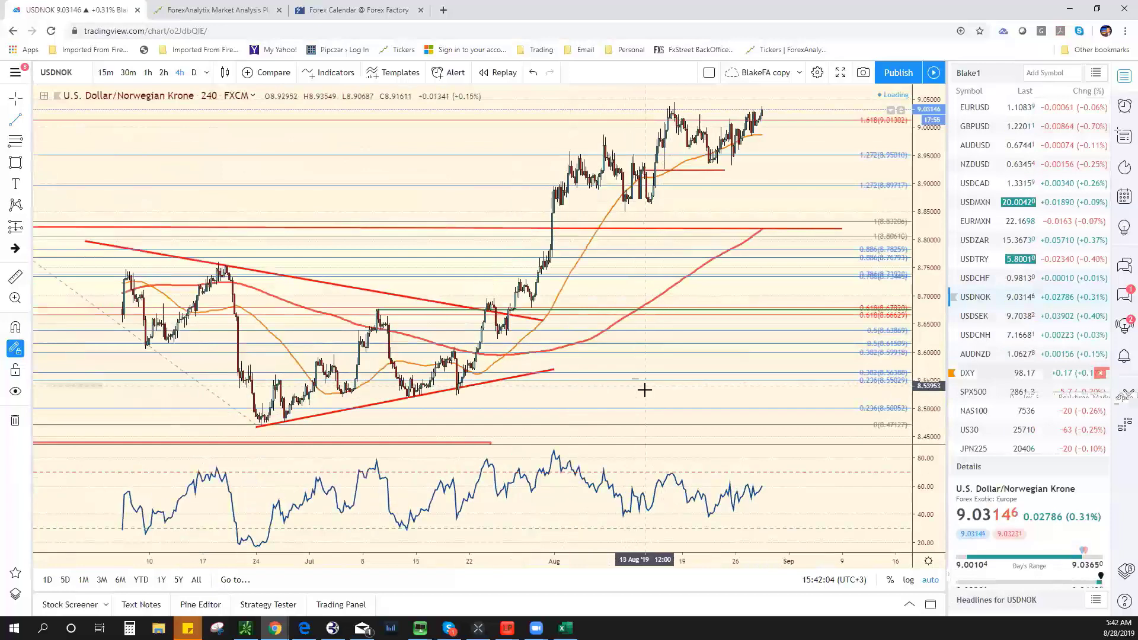
scroll(642, 392, "down", 2)
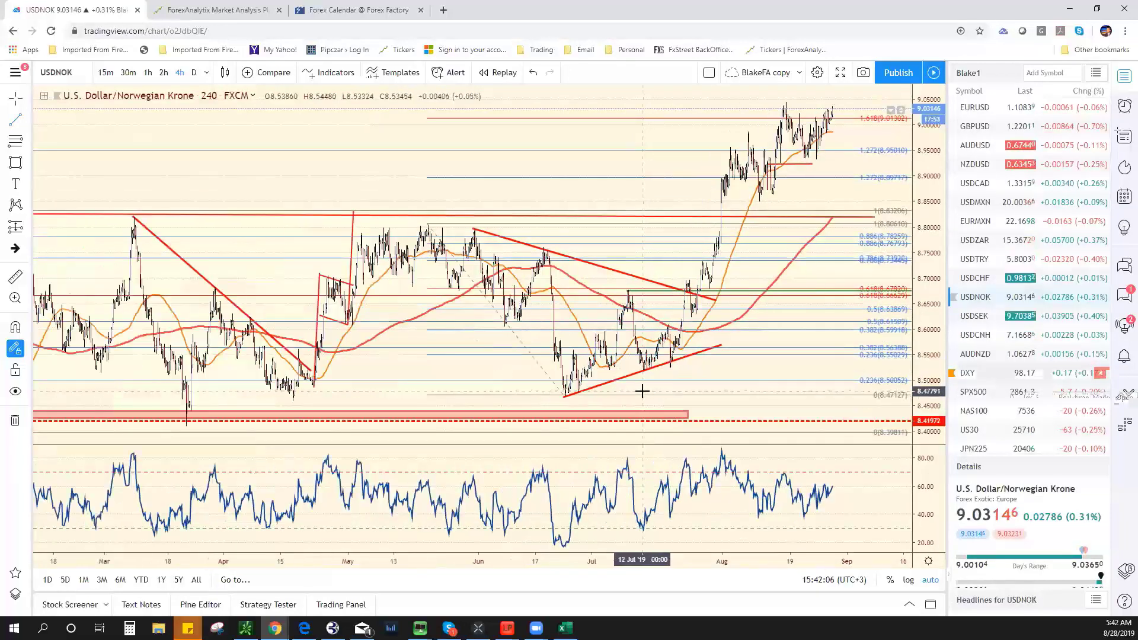
scroll(642, 389, "up", 1)
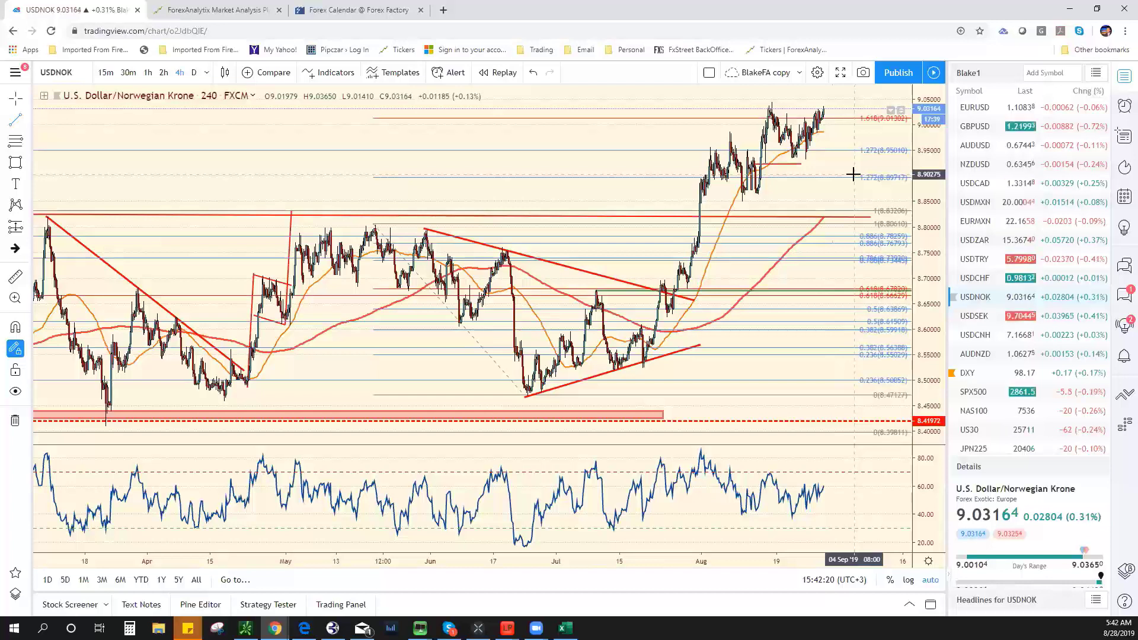
scroll(819, 219, "down", 2)
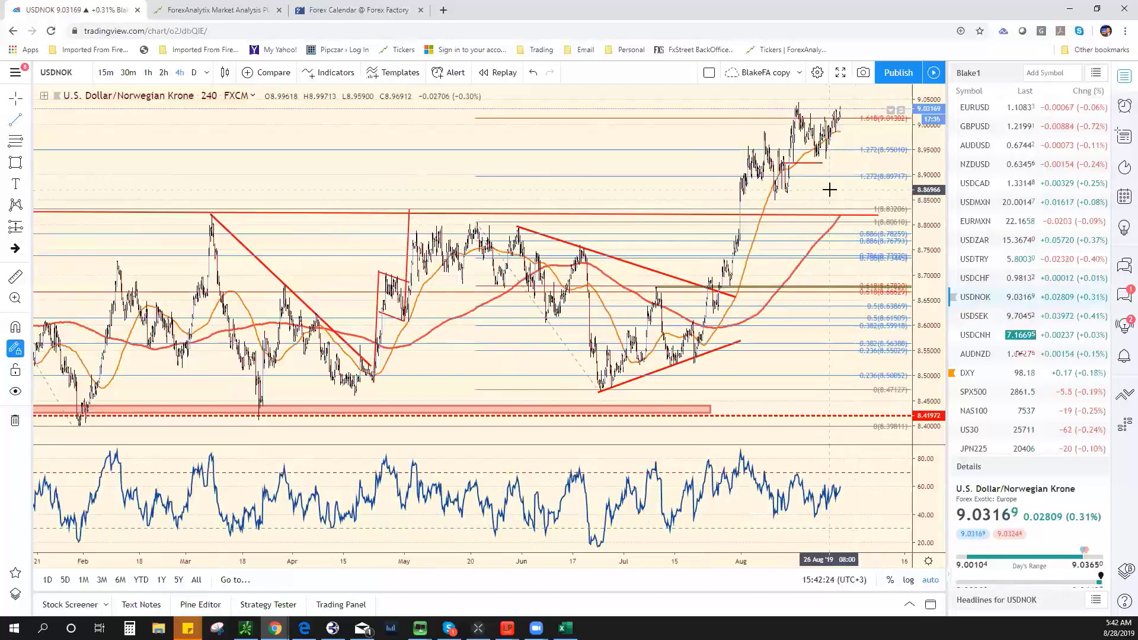
scroll(829, 190, "down", 4)
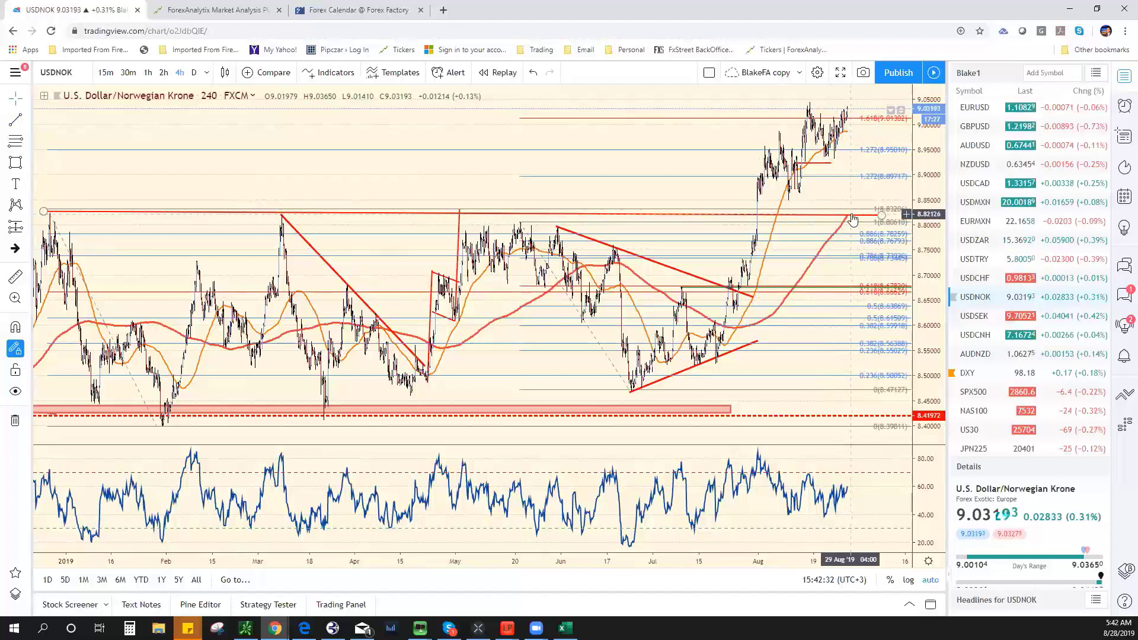
left_click(880, 216)
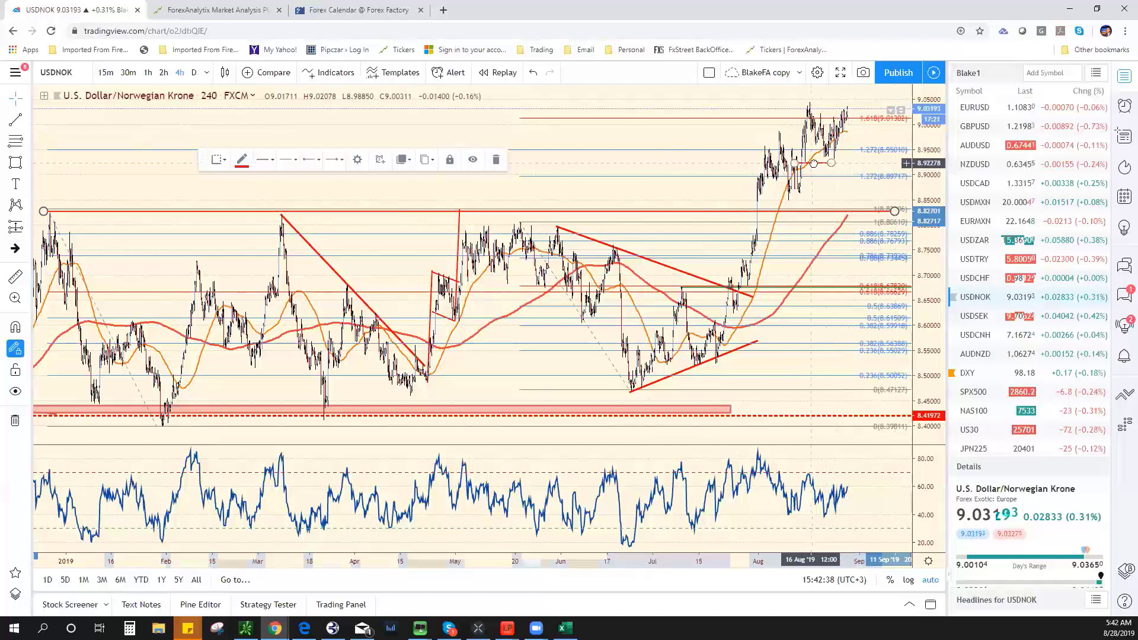
left_click_drag(814, 163, 851, 162)
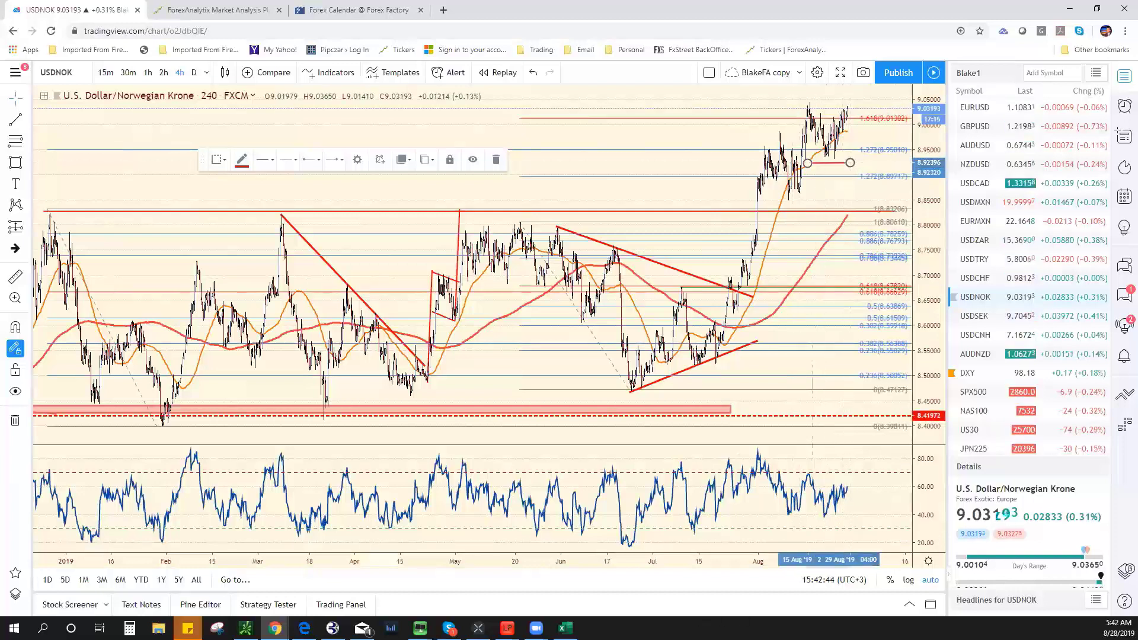
Enter 8.9300 as USD/NOK support in Excel cell E19, then return to the chart
left_click(565, 628)
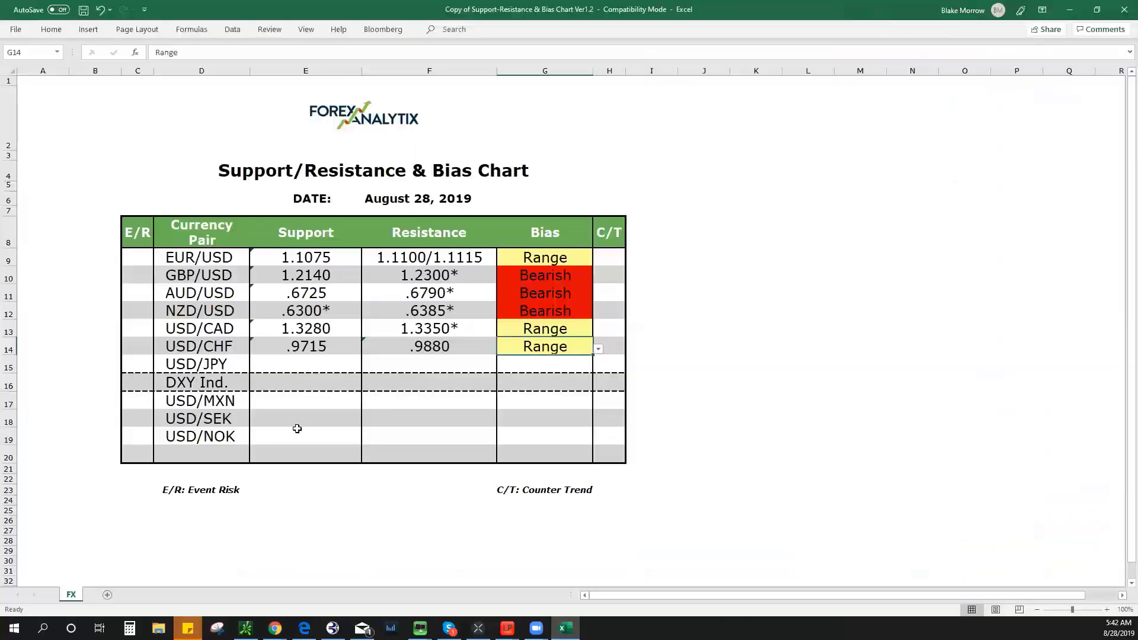
left_click(306, 439)
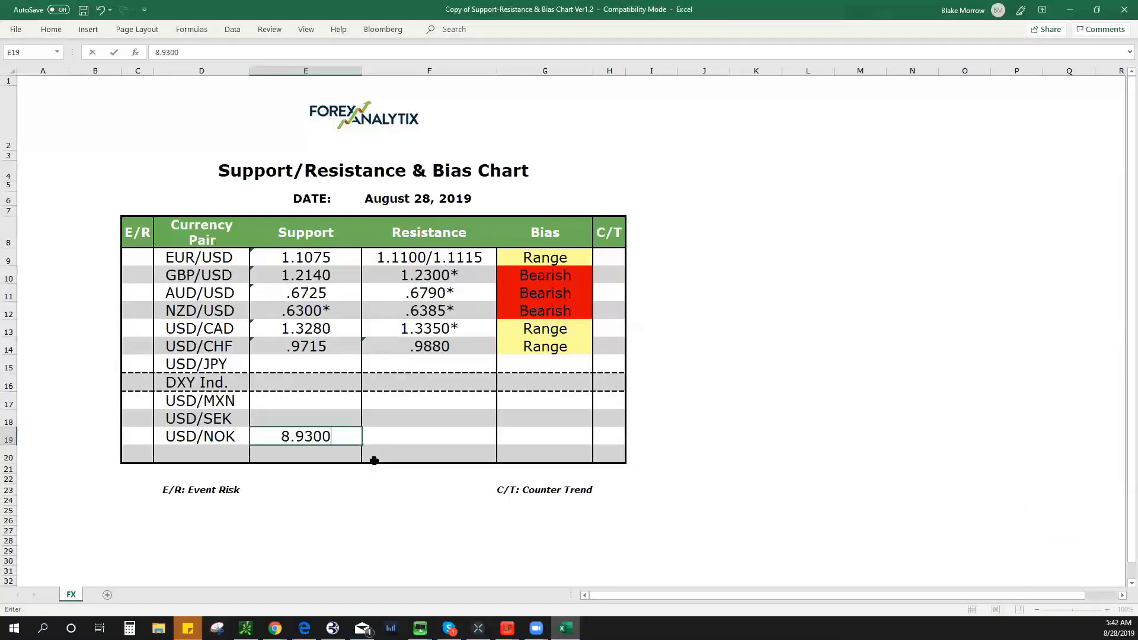
key("alt+Tab")
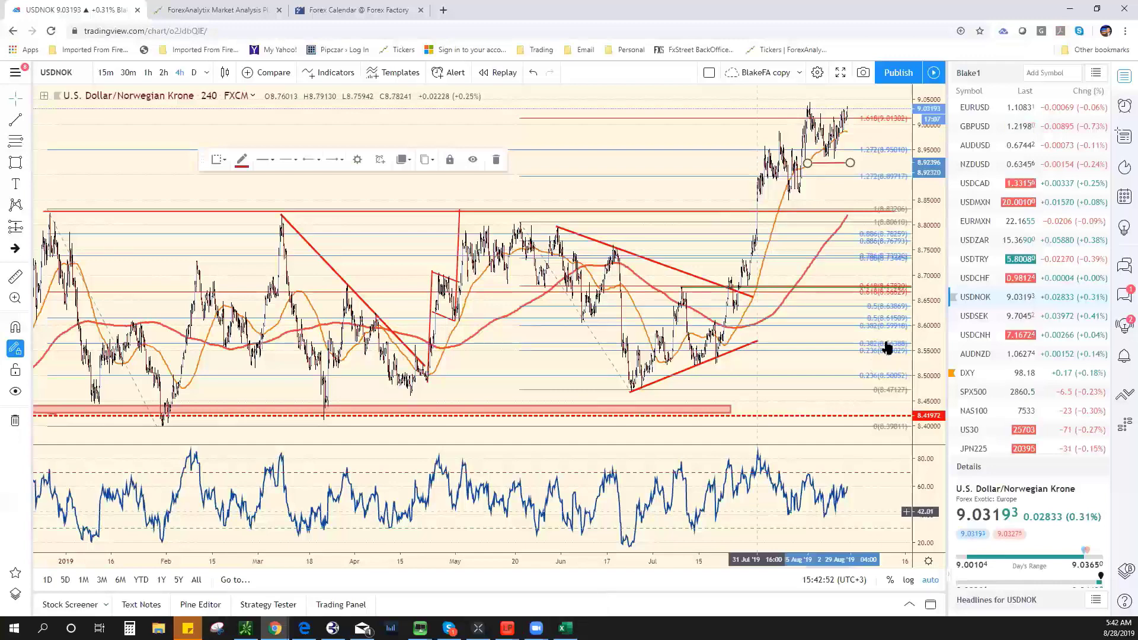
Zoom into recent USDNOK price action, then bring the Excel sheet back
scroll(860, 356, "up", 4)
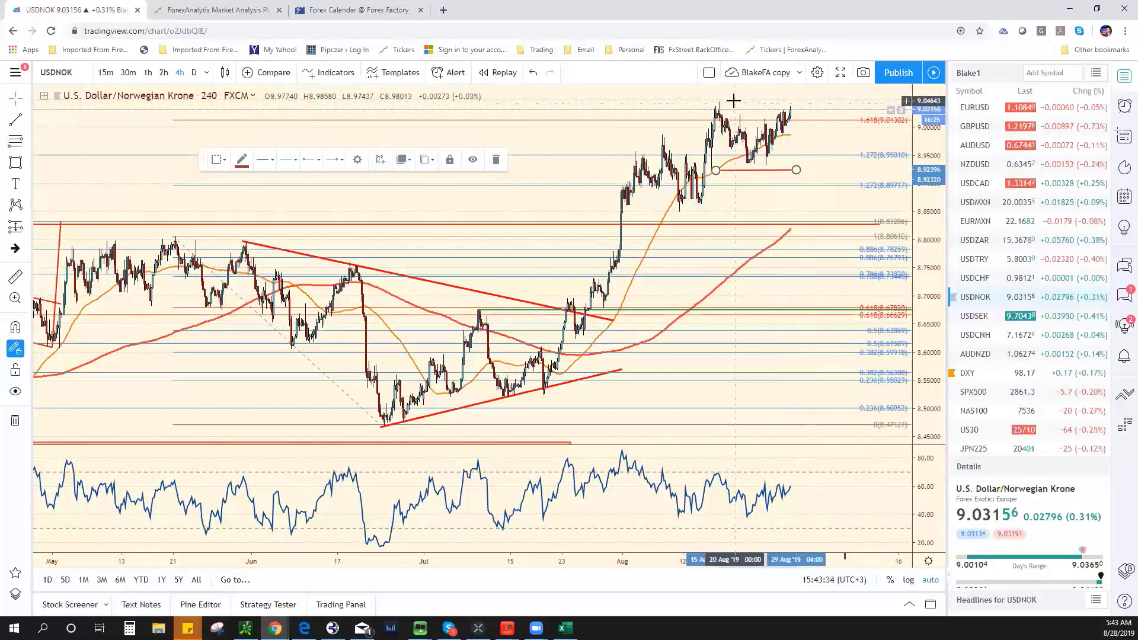
left_click(565, 629)
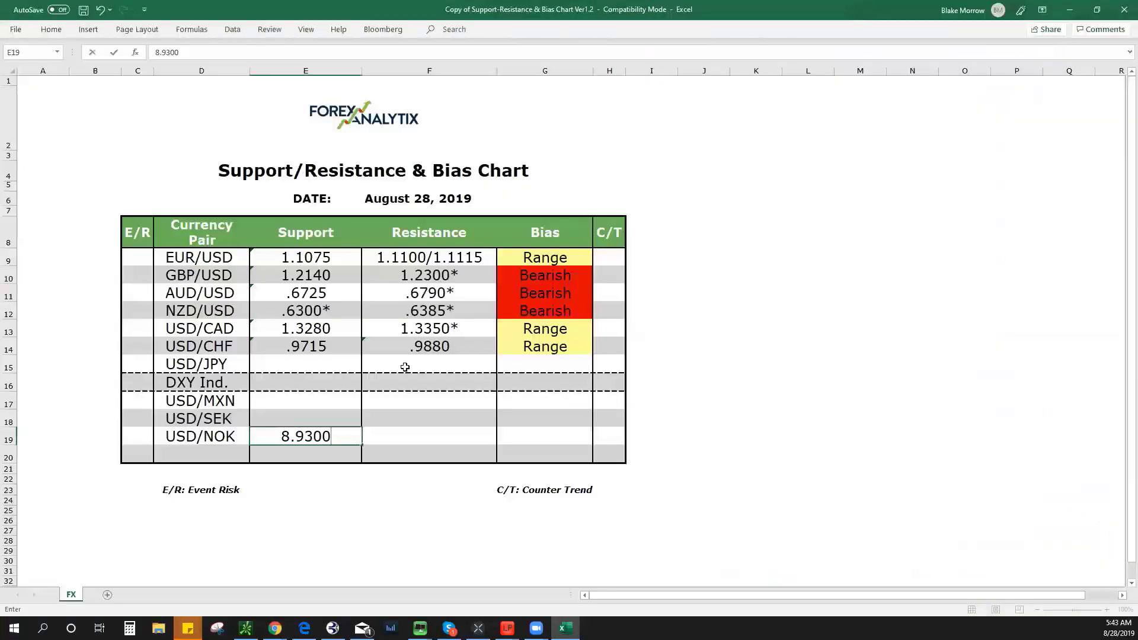
Commit USD/NOK support 8.9300, enter resistance 9.0500 in F19, and return to the USDNOK chart
left_click(409, 438)
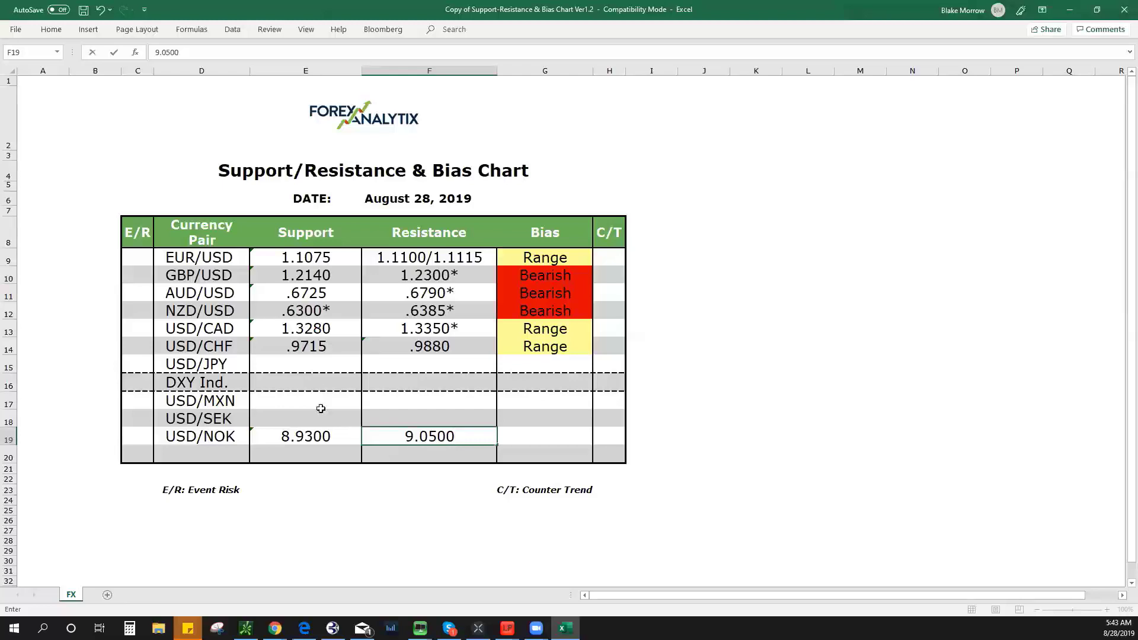
key("alt+Tab")
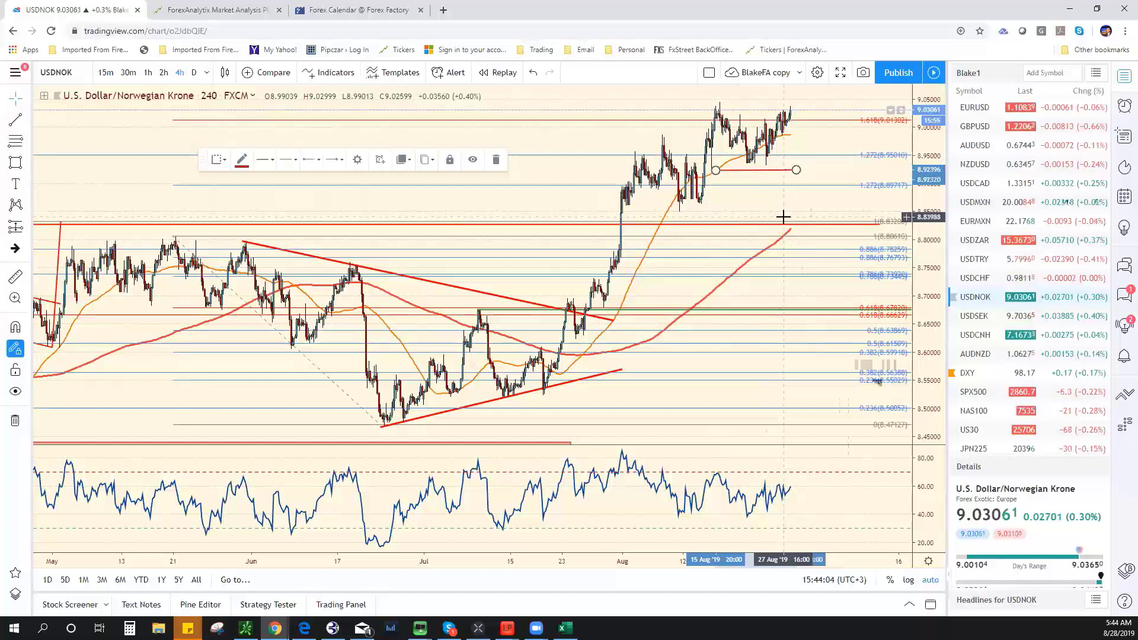
On USDSEK, raise the red trend line's lower end and delete the red circle, short red line and green level
left_click(987, 319)
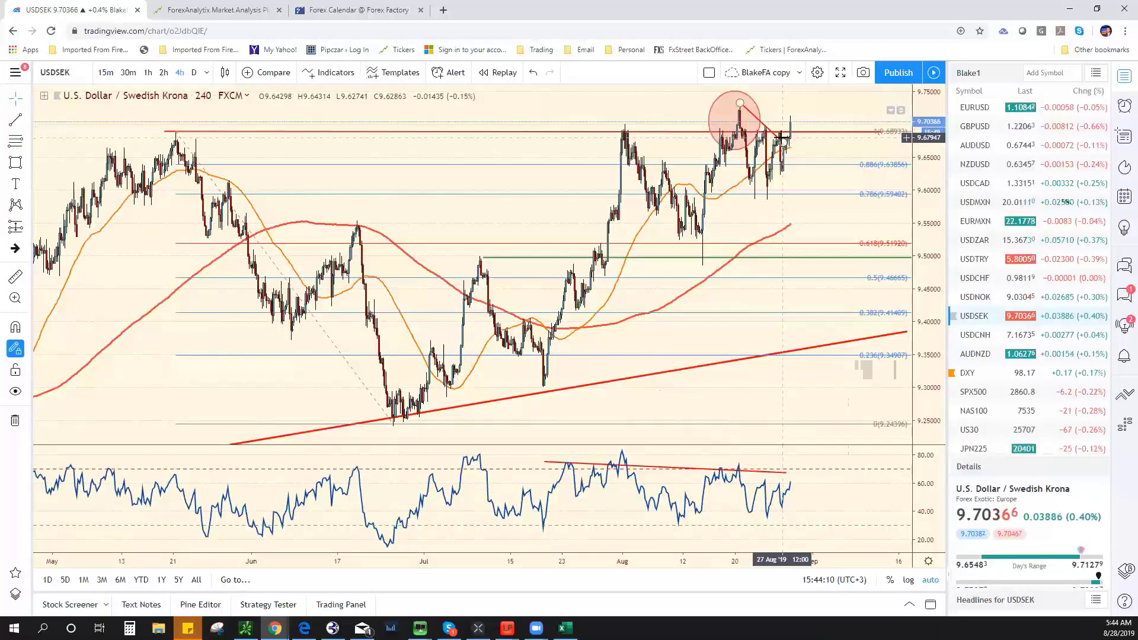
left_click_drag(780, 137, 803, 102)
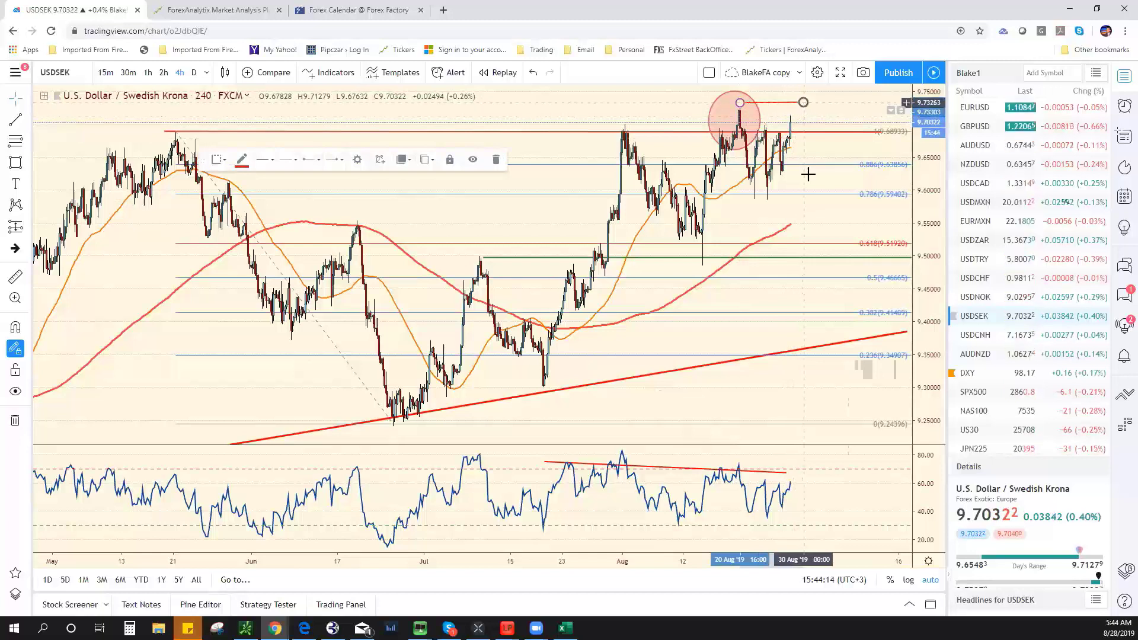
left_click(758, 121)
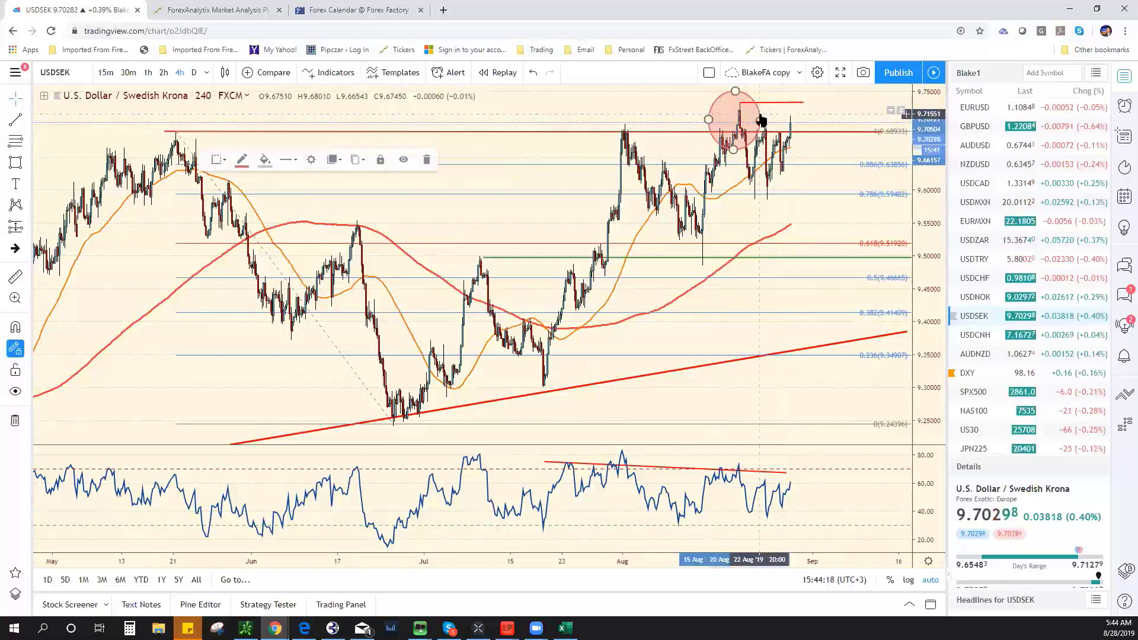
key("Delete")
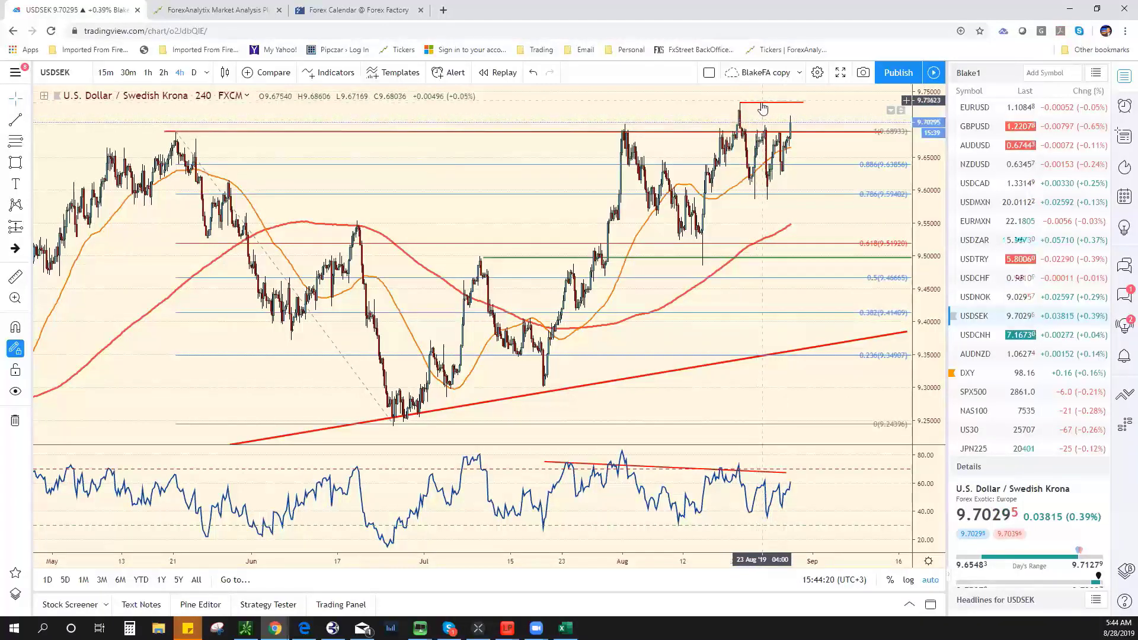
left_click(765, 108)
key("Delete")
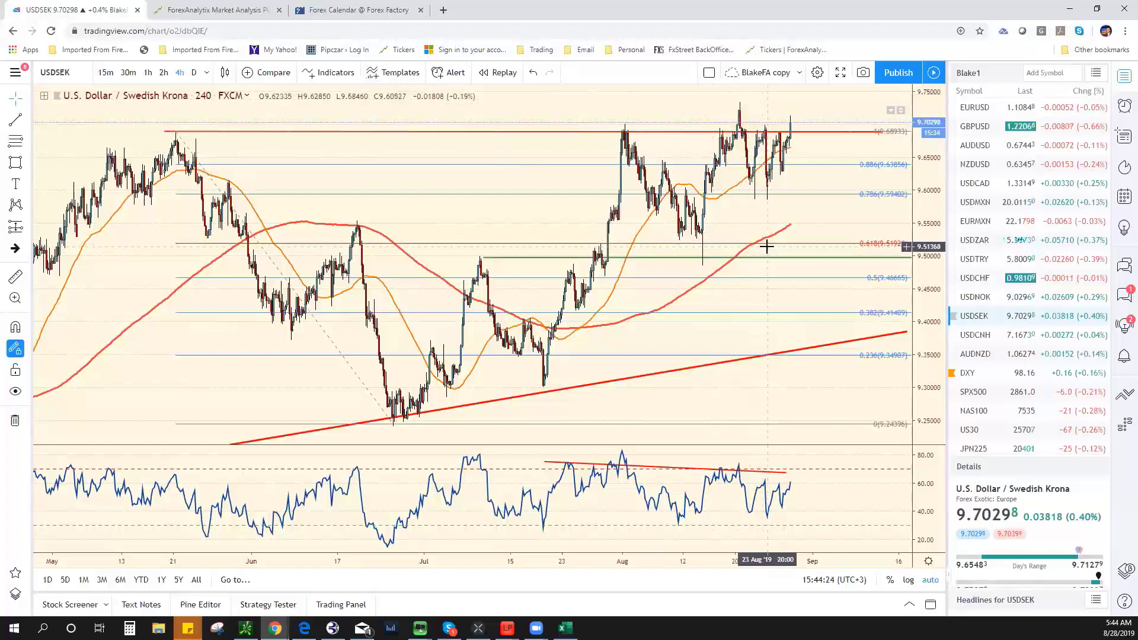
scroll(765, 246, "down", 5)
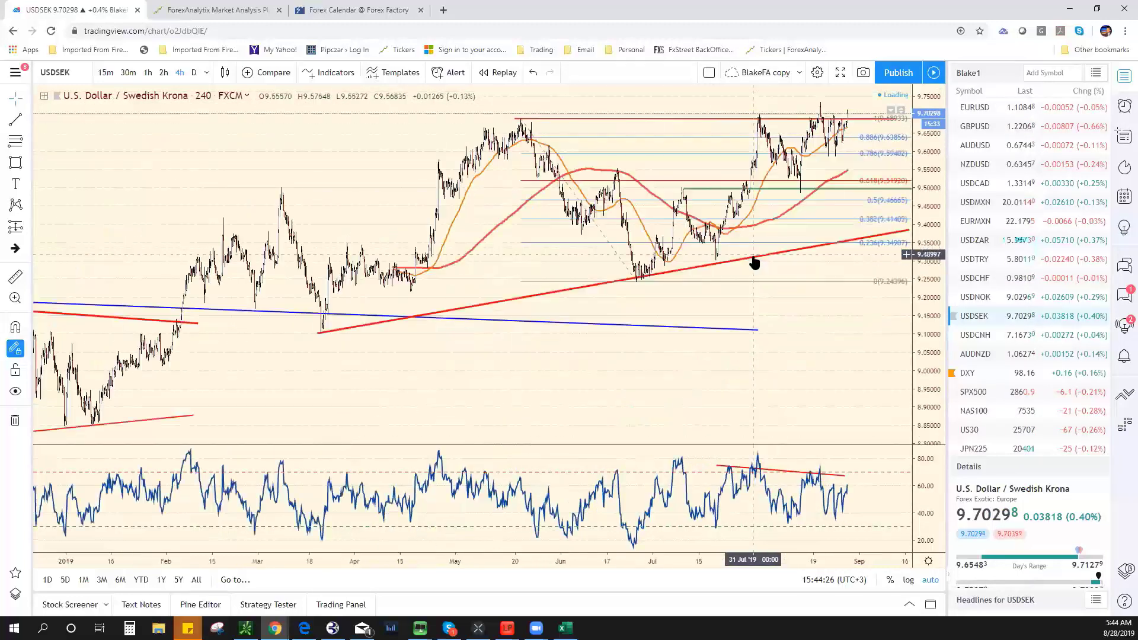
scroll(711, 278, "up", 3)
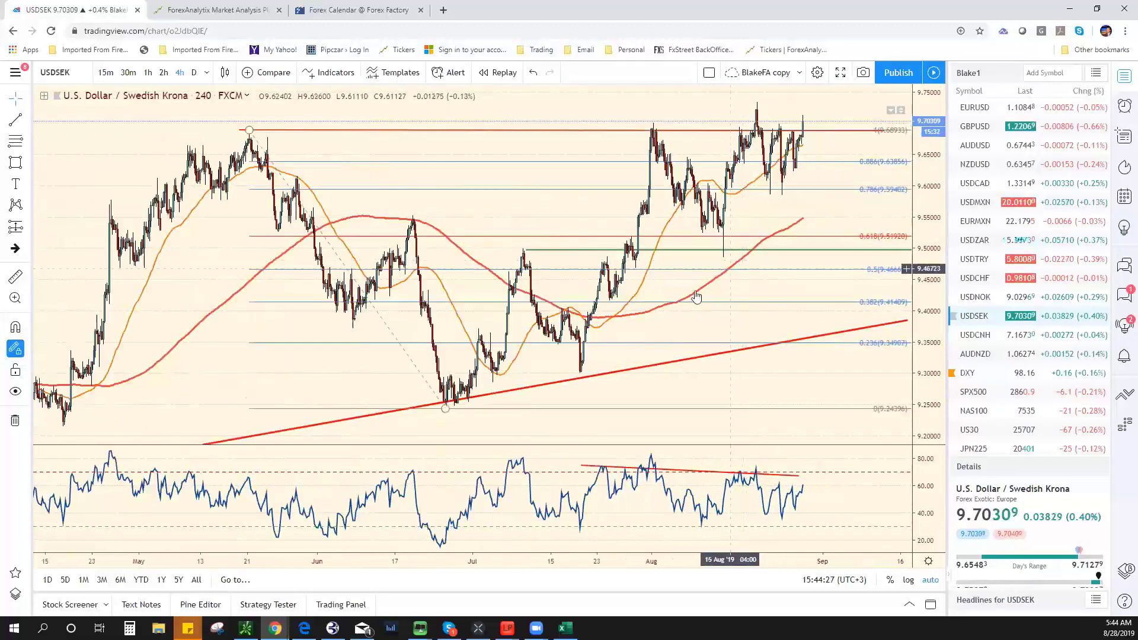
left_click(591, 251)
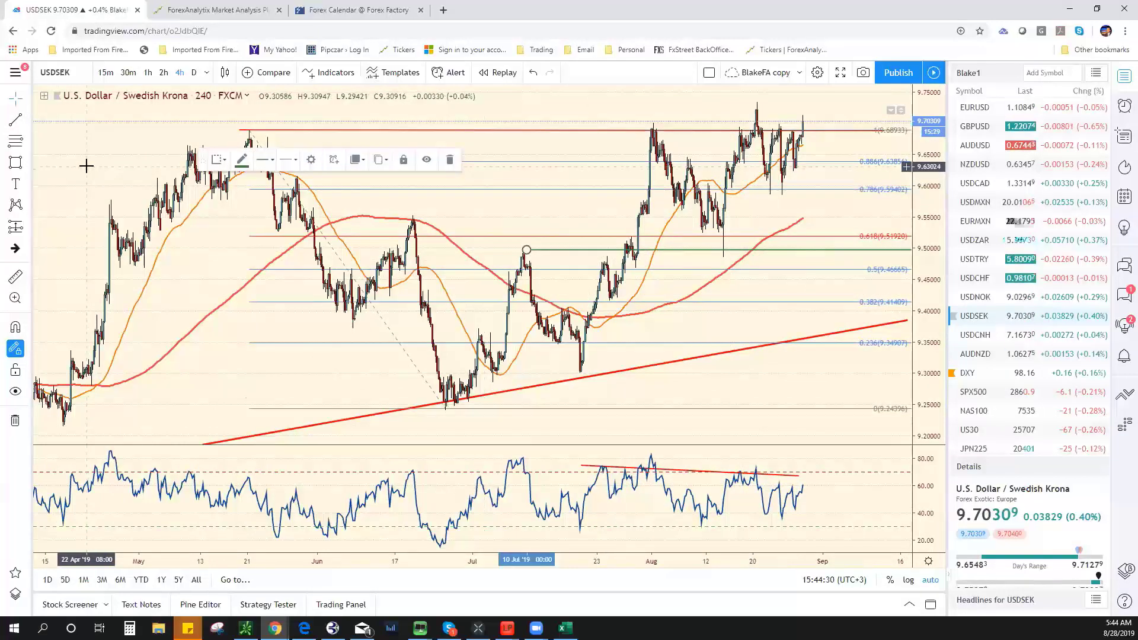
key("Delete")
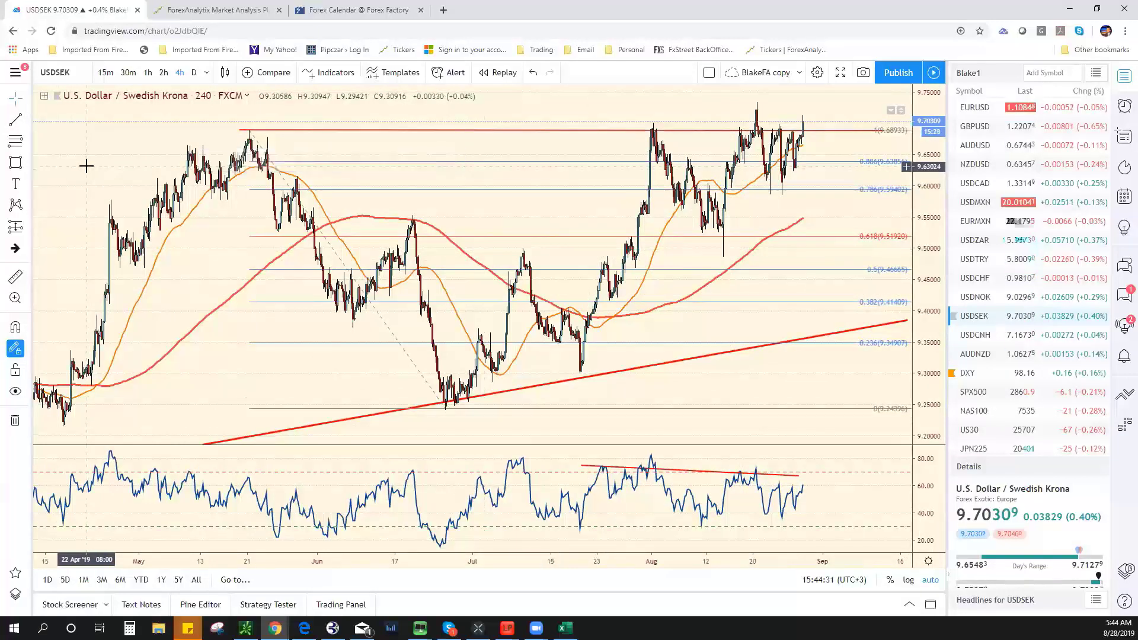
Switch USDSEK to daily candles and adjust the zoom
left_click(199, 73)
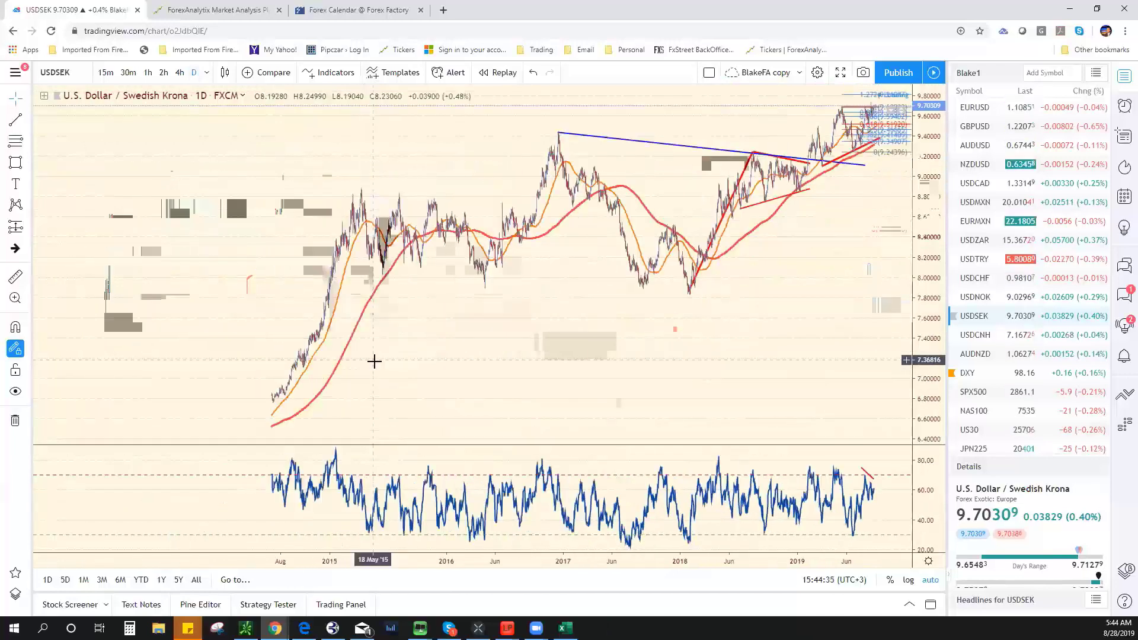
scroll(379, 362, "down", 3)
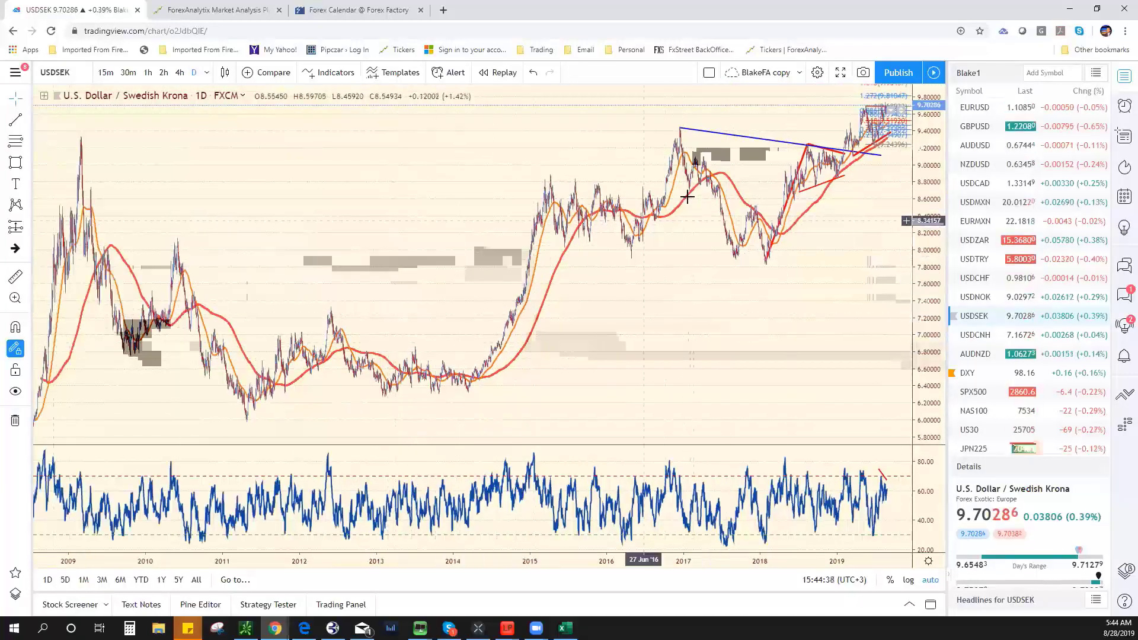
scroll(696, 355, "up", 5)
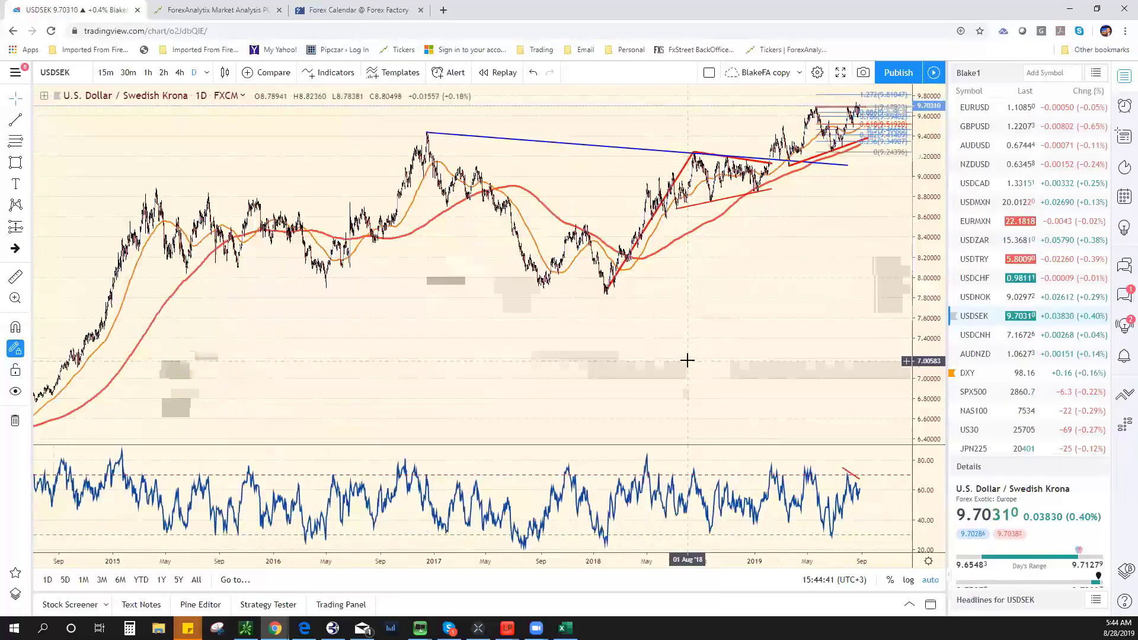
scroll(735, 221, "up", 5)
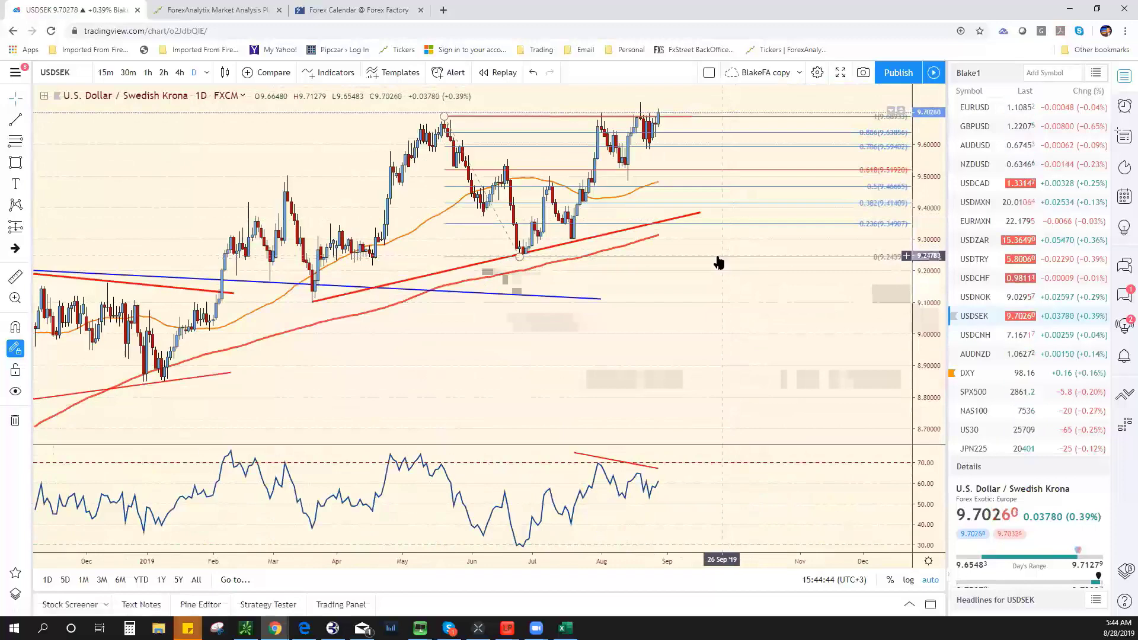
scroll(563, 190, "up", 4)
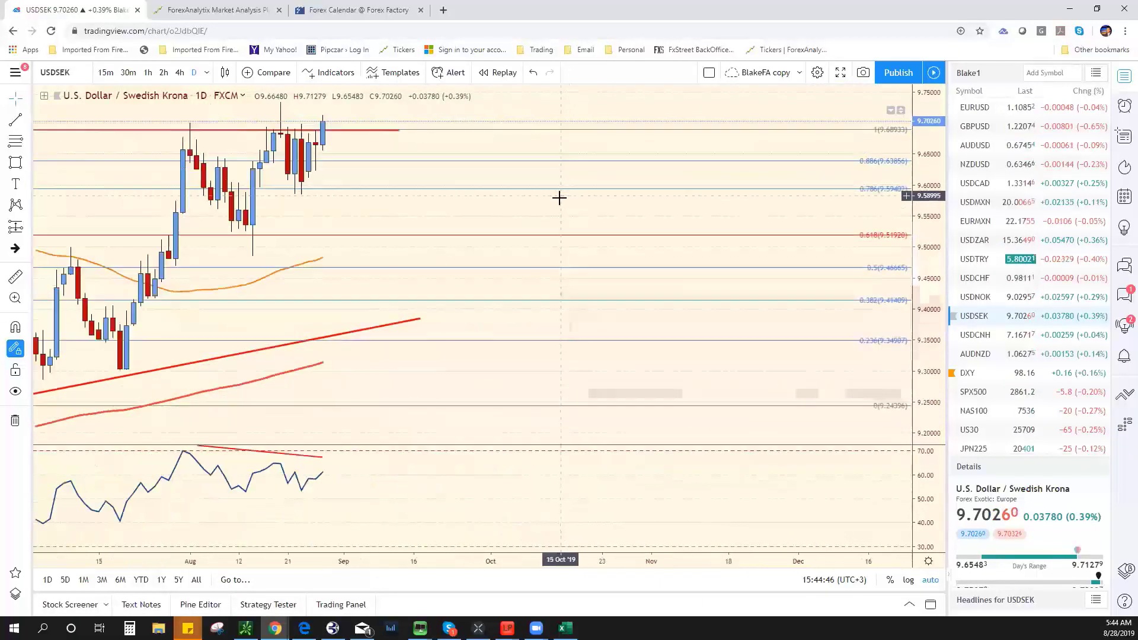
scroll(563, 190, "down", 2)
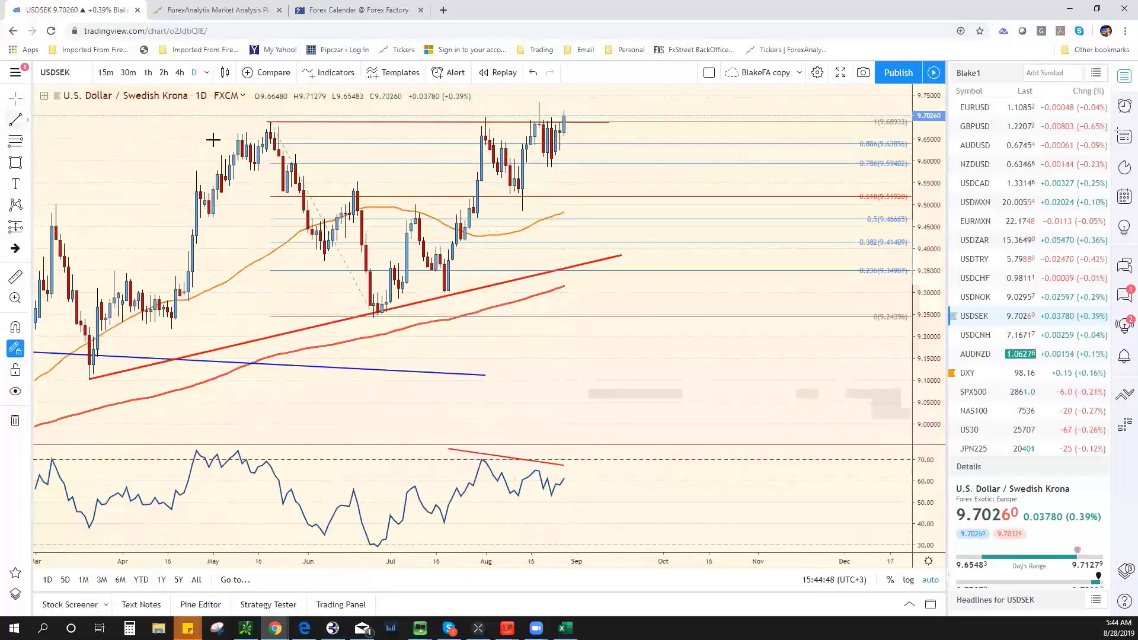
Draw a trend line from the July low to the latest highs, then switch to 4-hour bars (240)
key("alt+t")
left_click(448, 291)
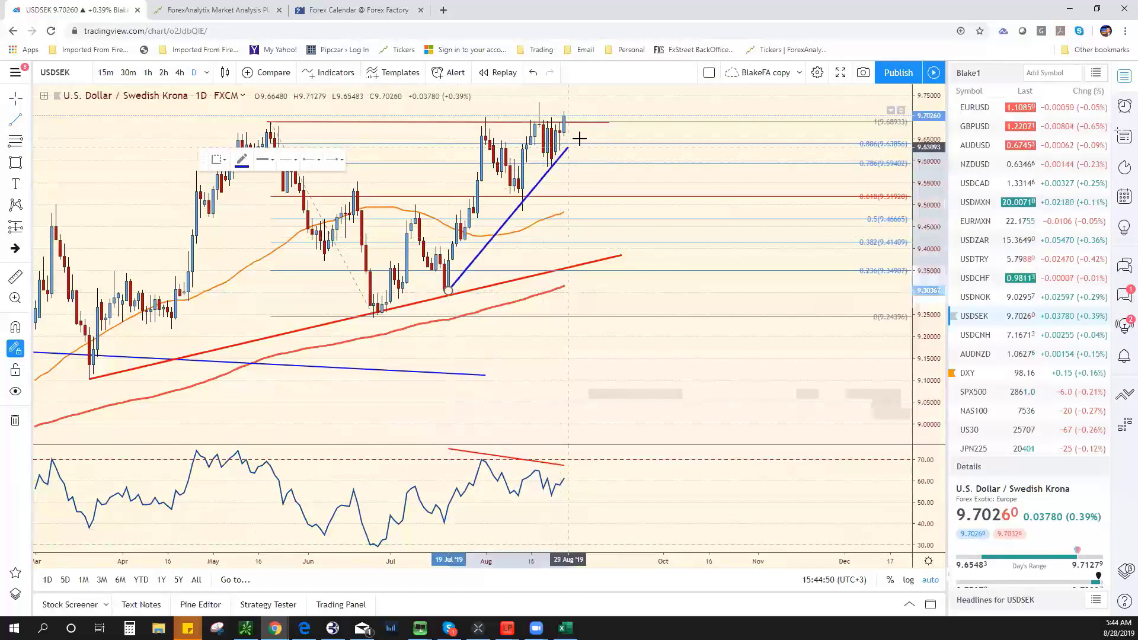
left_click(597, 113)
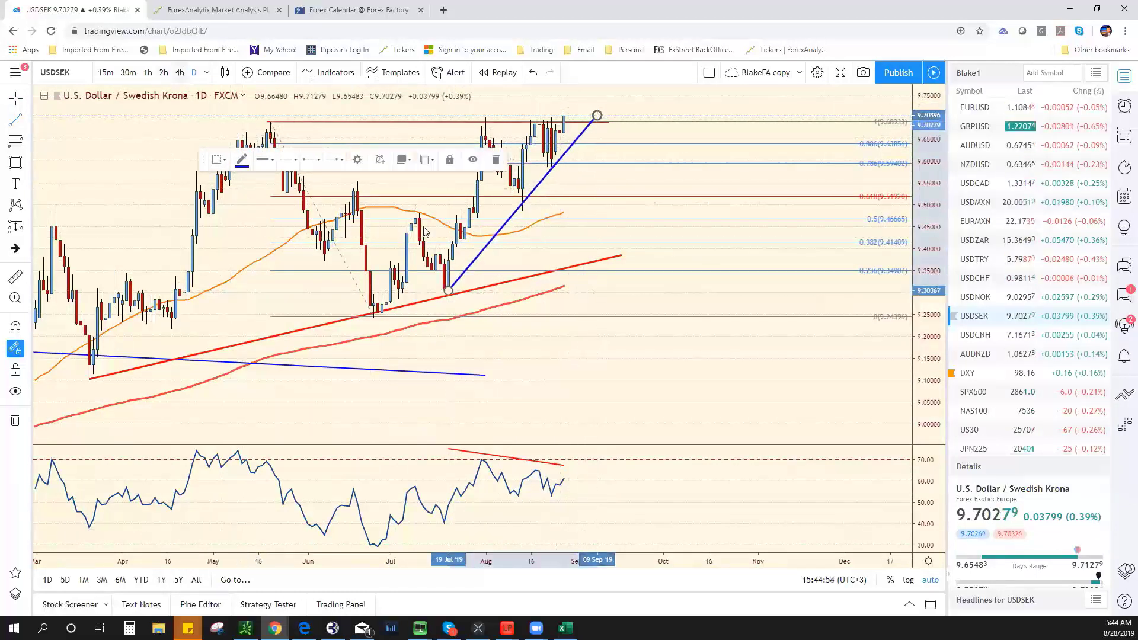
type("240")
key("Return")
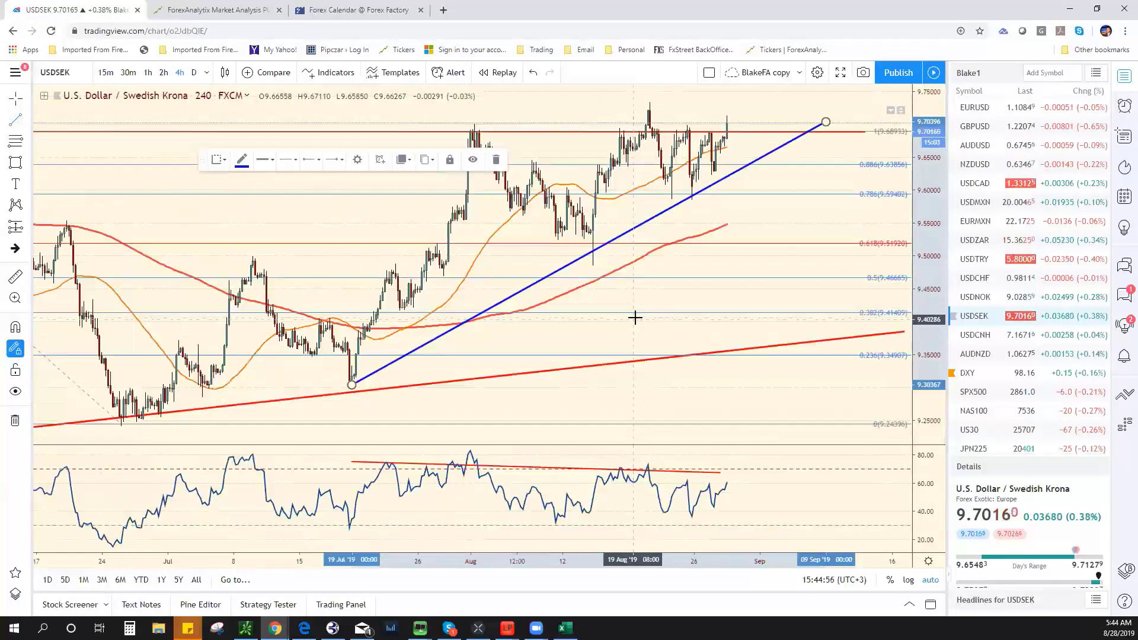
scroll(652, 261, "up", 1)
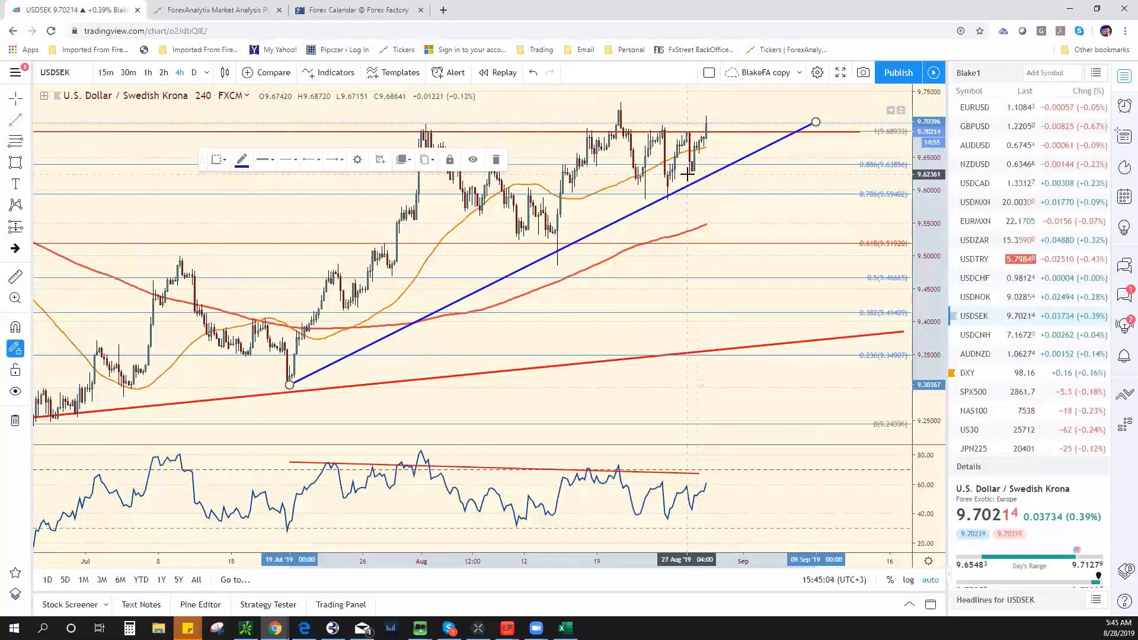
Enter 9.6200 as USD/SEK support in cell E18
key("alt+Tab")
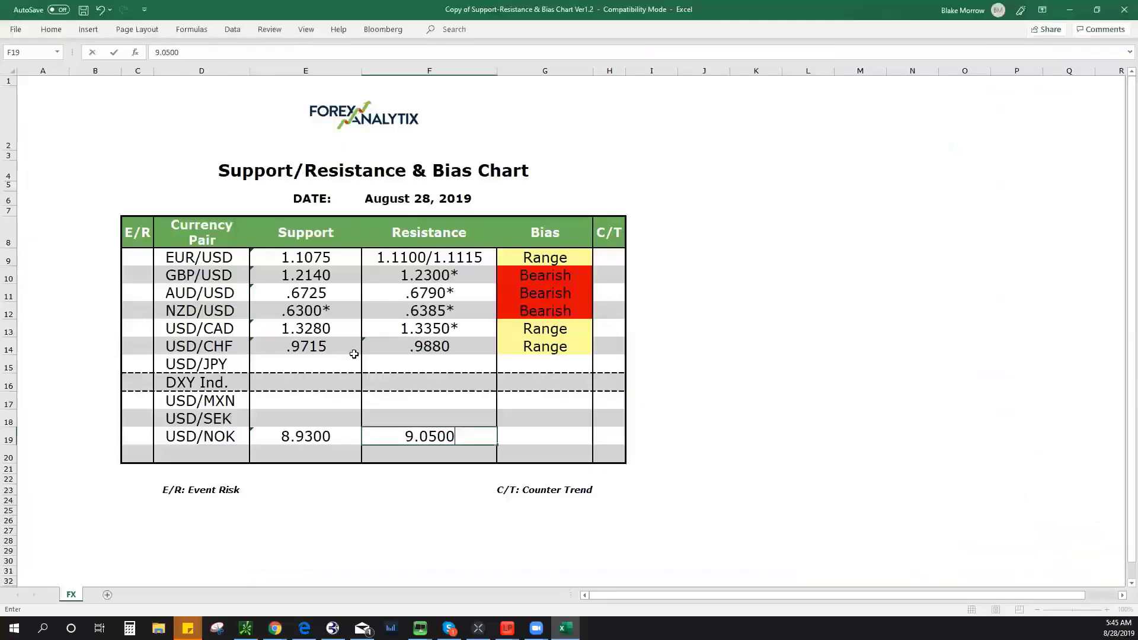
left_click(316, 421)
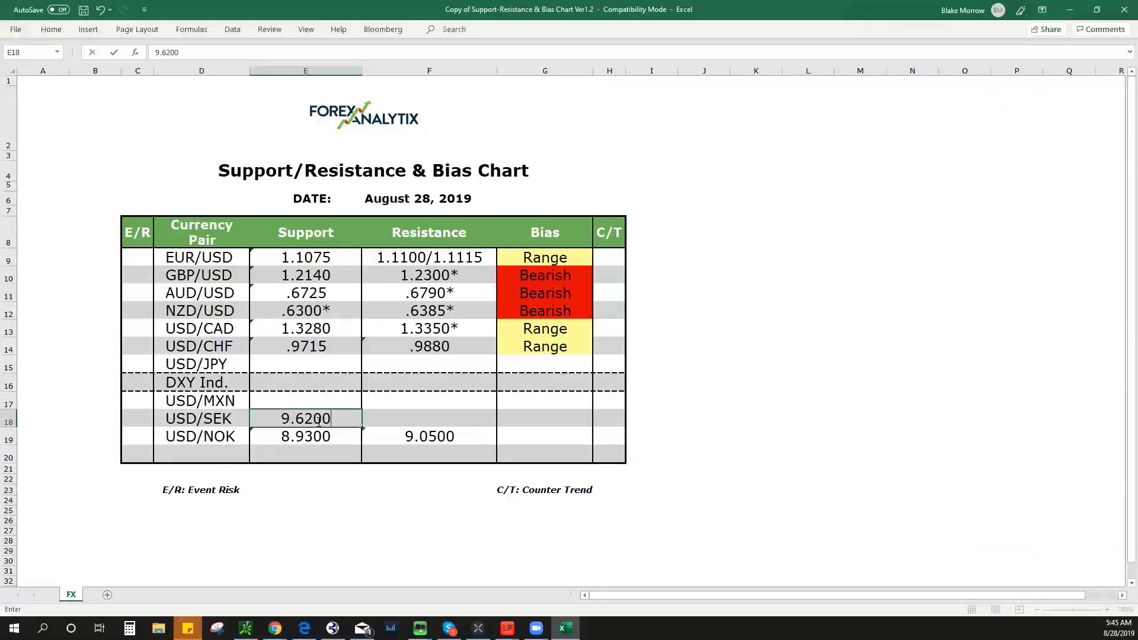
type("9.6200")
left_click(566, 437)
Set the bias to Bullish for both USD/NOK and USD/SEK
left_click(599, 439)
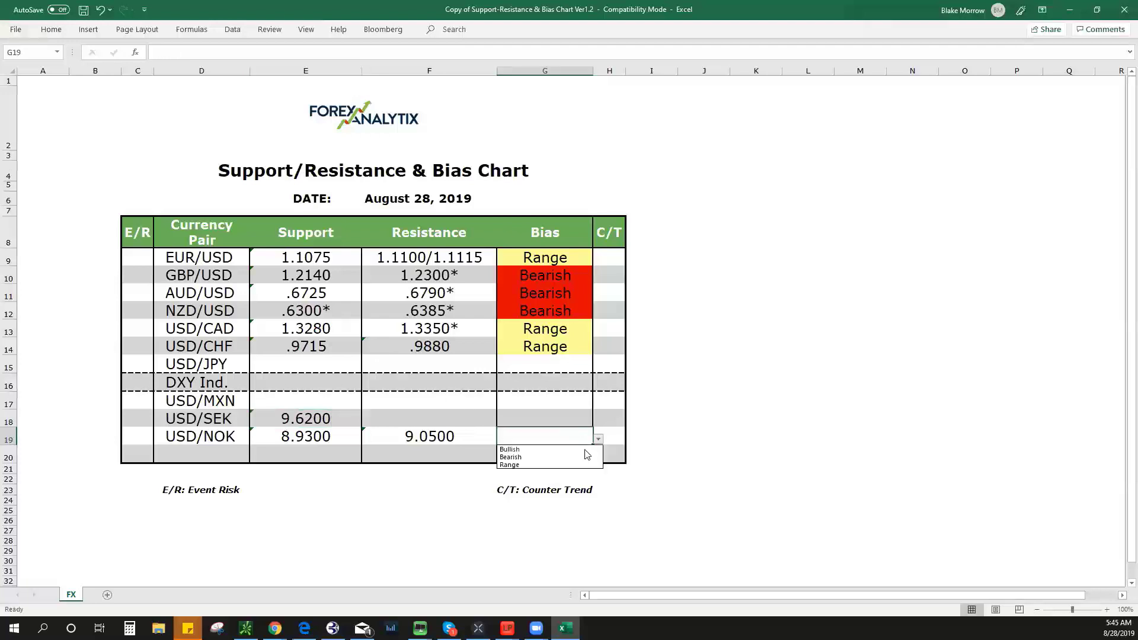
left_click(572, 449)
left_click(582, 421)
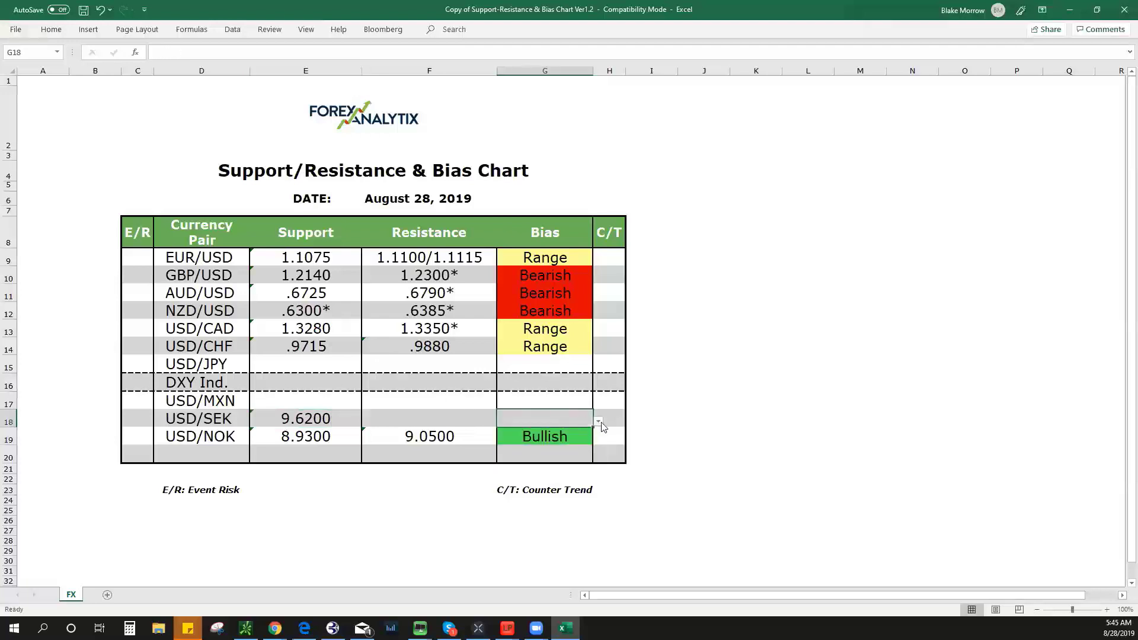
left_click(599, 421)
left_click(569, 432)
Recheck the USD/SEK chart, then enter 9.7300 as USD/SEK resistance in F18
key("alt+Tab")
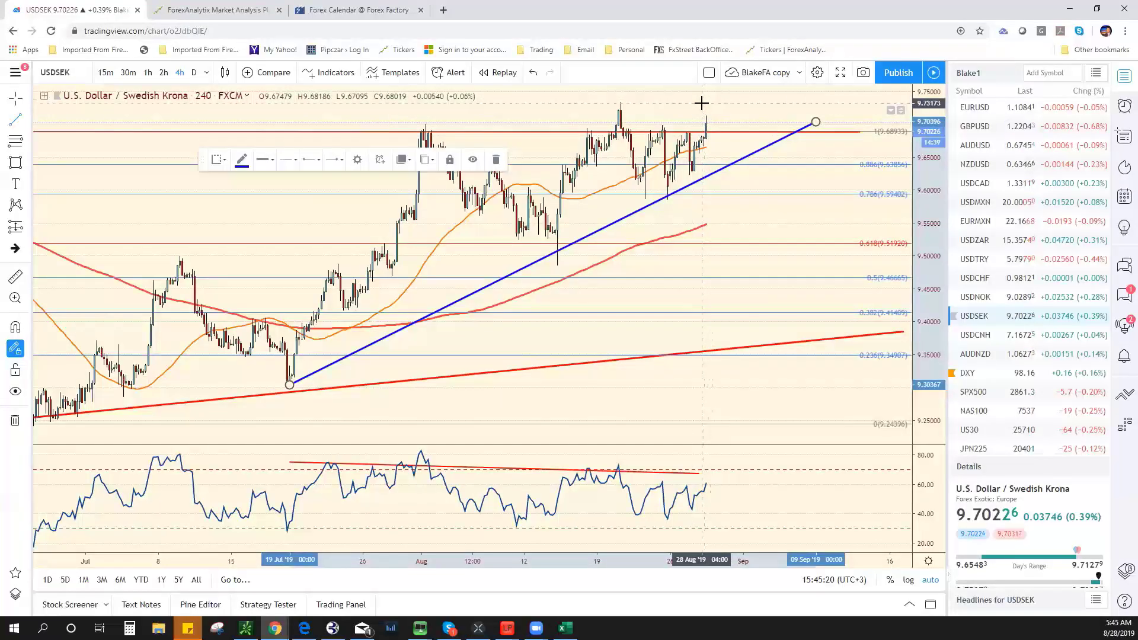
key("alt+Tab")
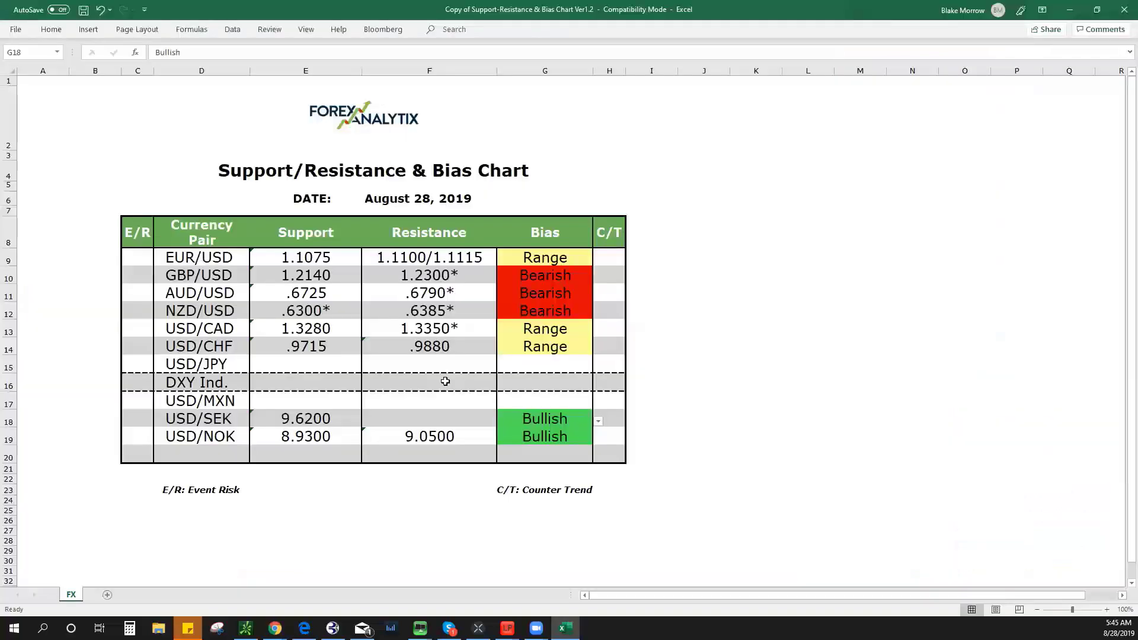
left_click(432, 419)
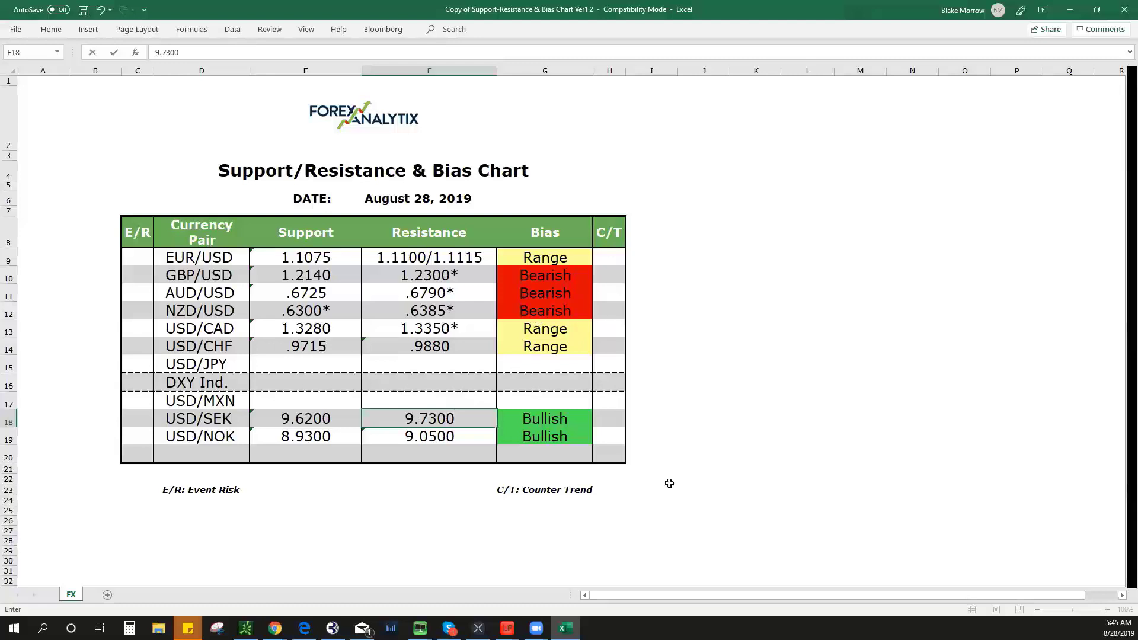
key("alt+Tab")
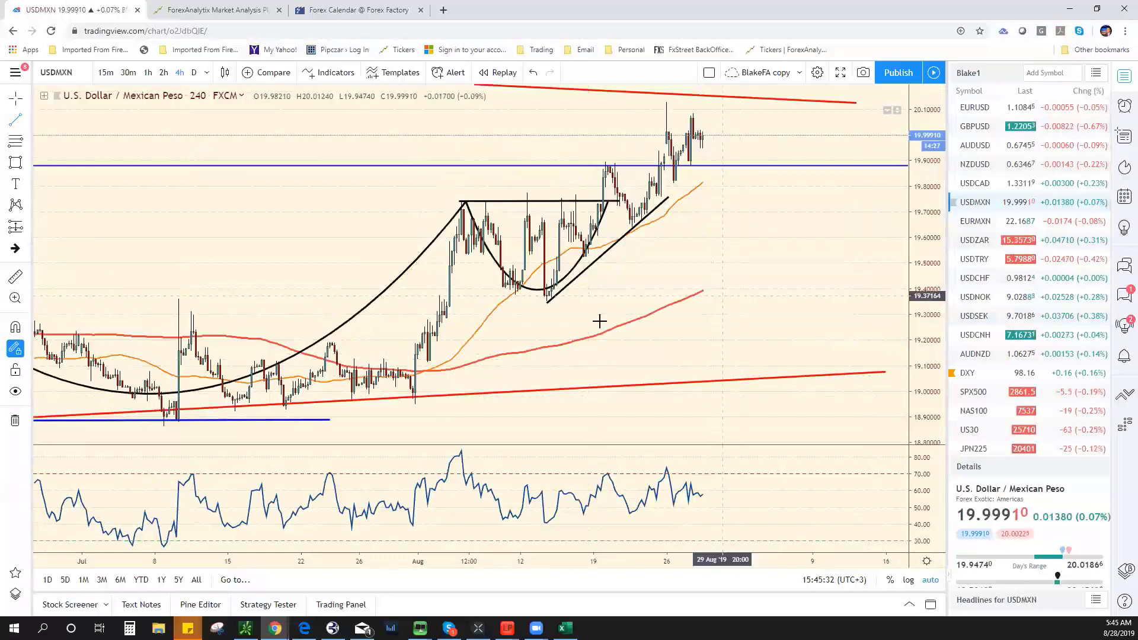
Extend the black USD/MXN trend line up to the latest highs, zoom out, and select the 19.88 level
left_click(681, 194)
left_click_drag(680, 193, 734, 138)
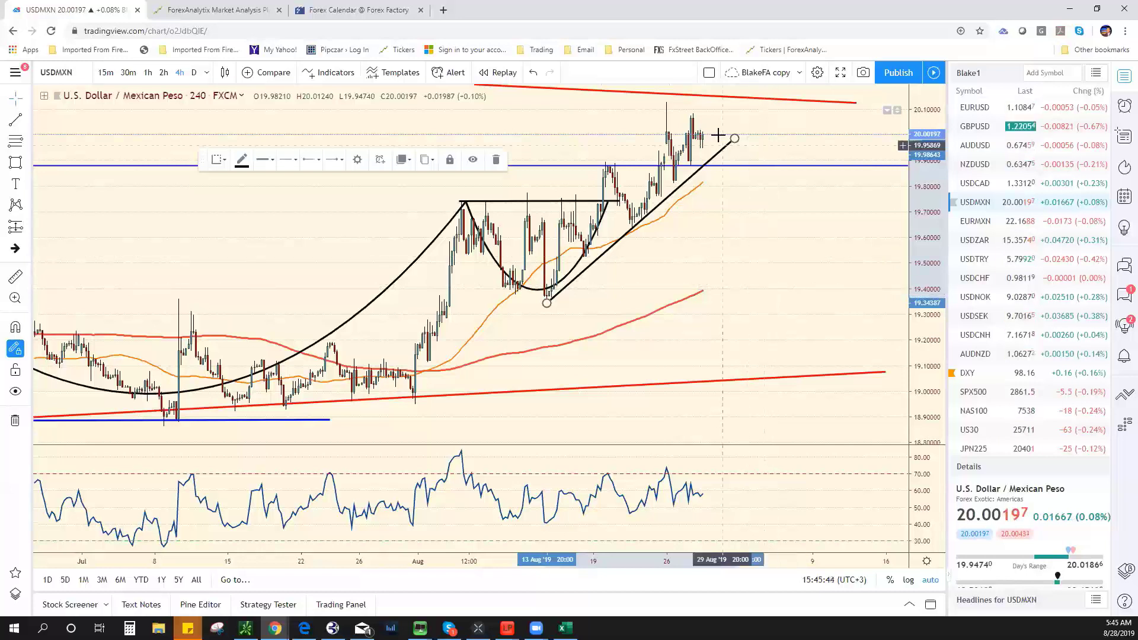
scroll(634, 252, "down", 3)
scroll(640, 261, "down", 2)
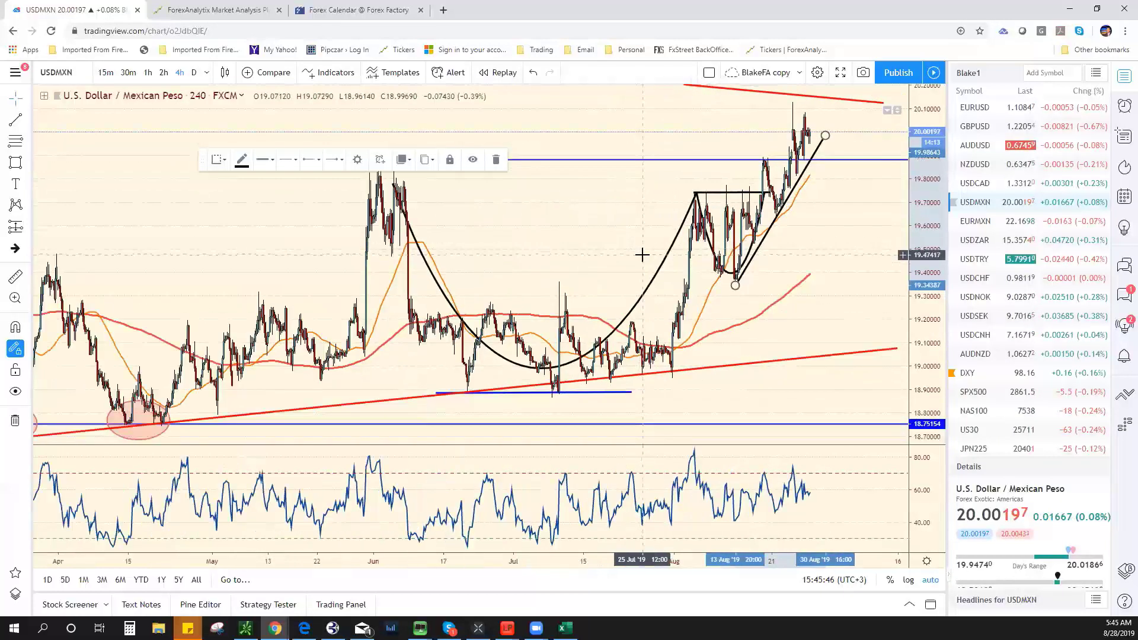
left_click(626, 161)
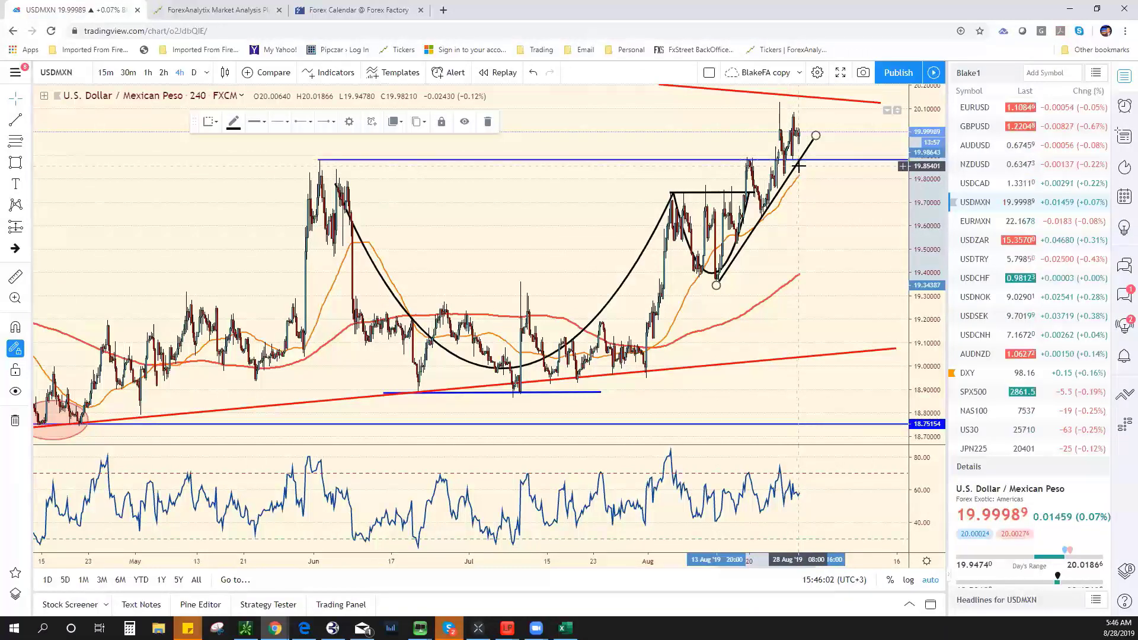
Commit USD/SEK resistance 9.7300, enter 19.8900* as USD/MXN support in E17, and return to the chart
key("alt+Tab")
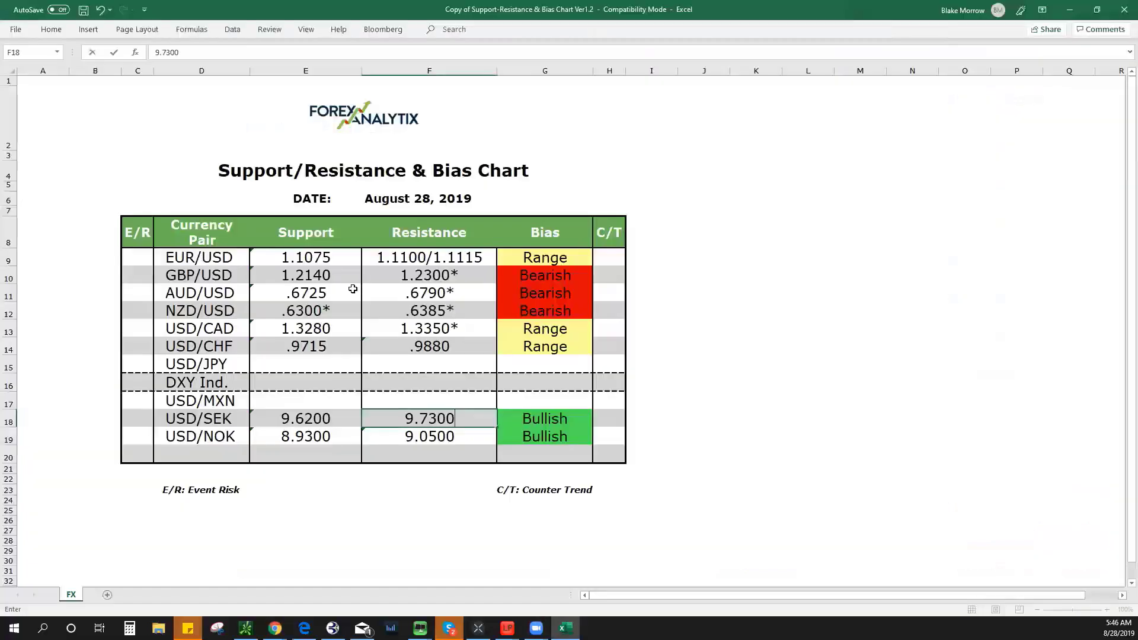
left_click(321, 399)
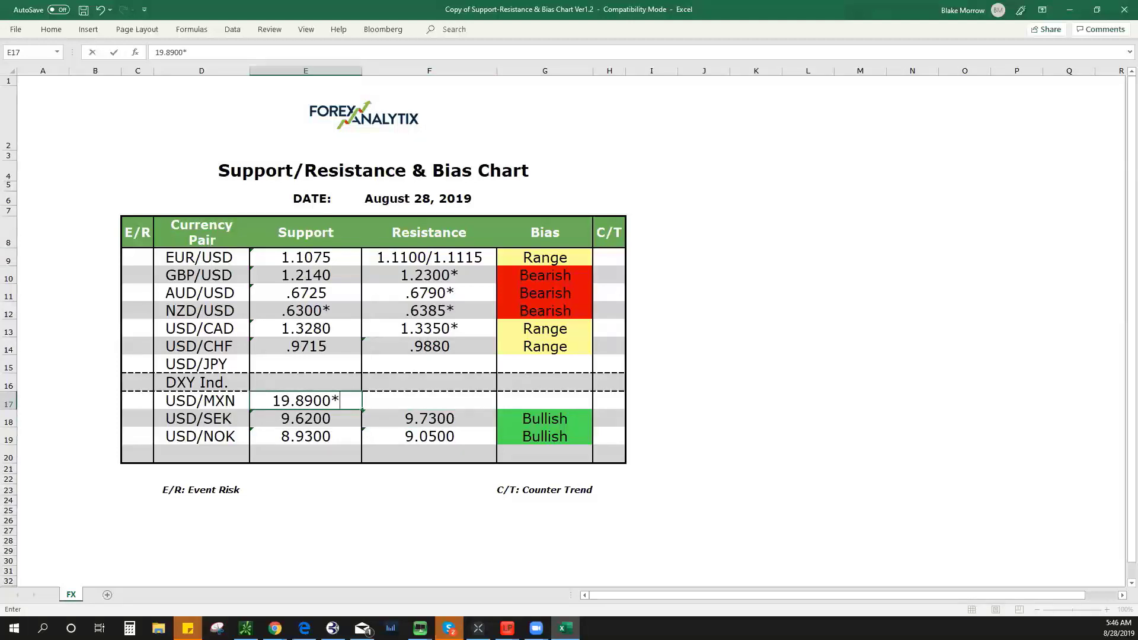
key("Return")
key("alt+Tab")
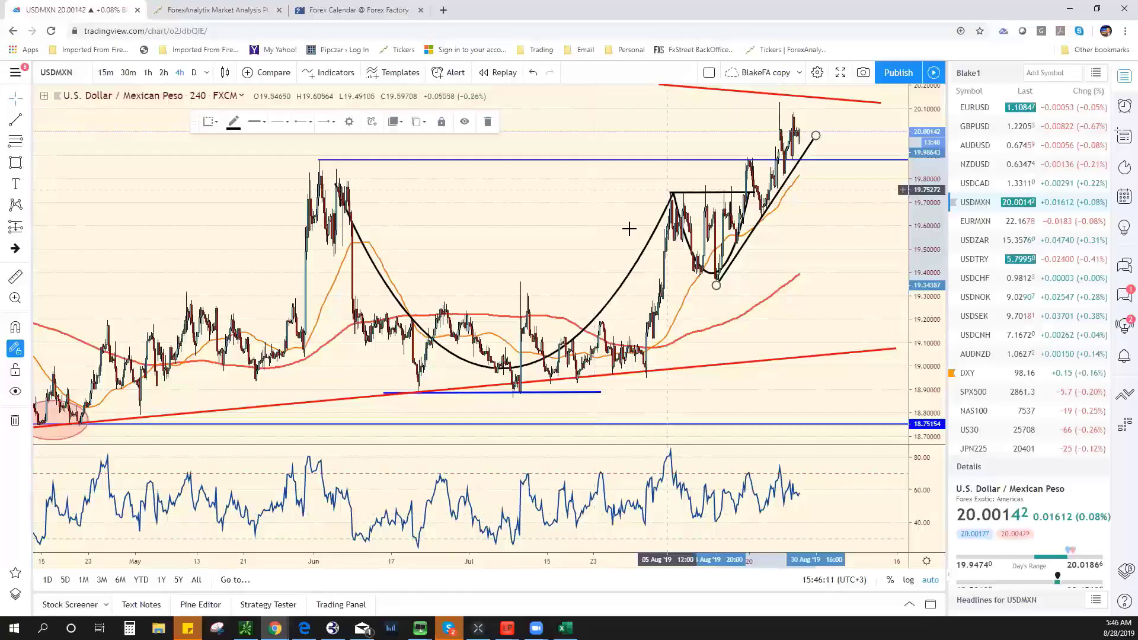
View USD/MXN daily candles zoomed out to late 2016, then start entering USD/MXN resistance 20.1500** in Excel
left_click(190, 73)
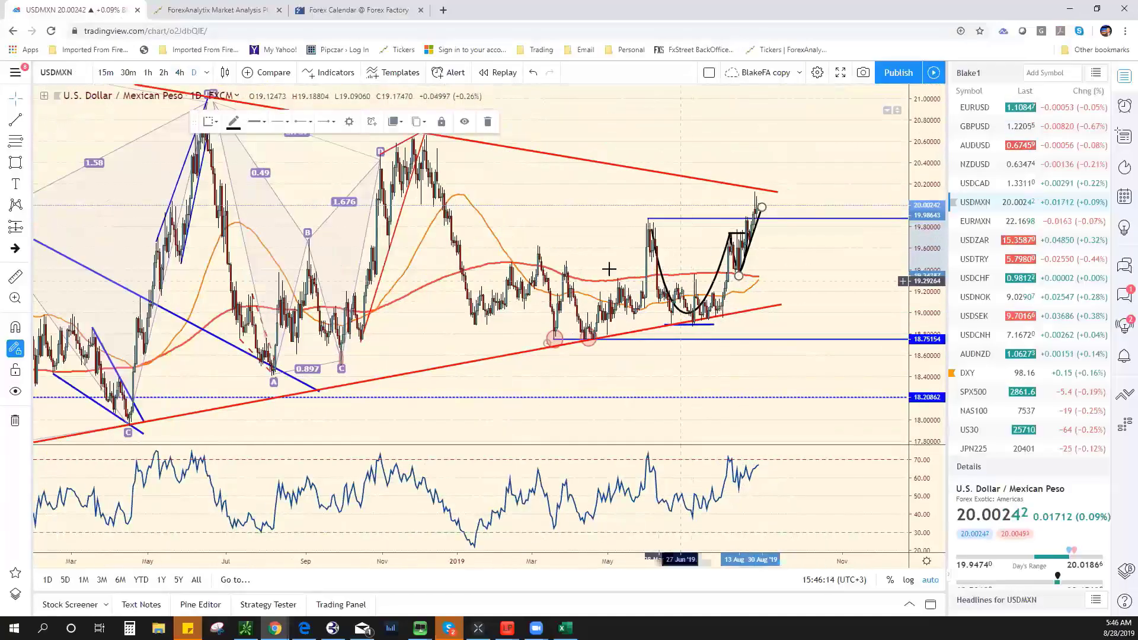
scroll(682, 225, "down", 5)
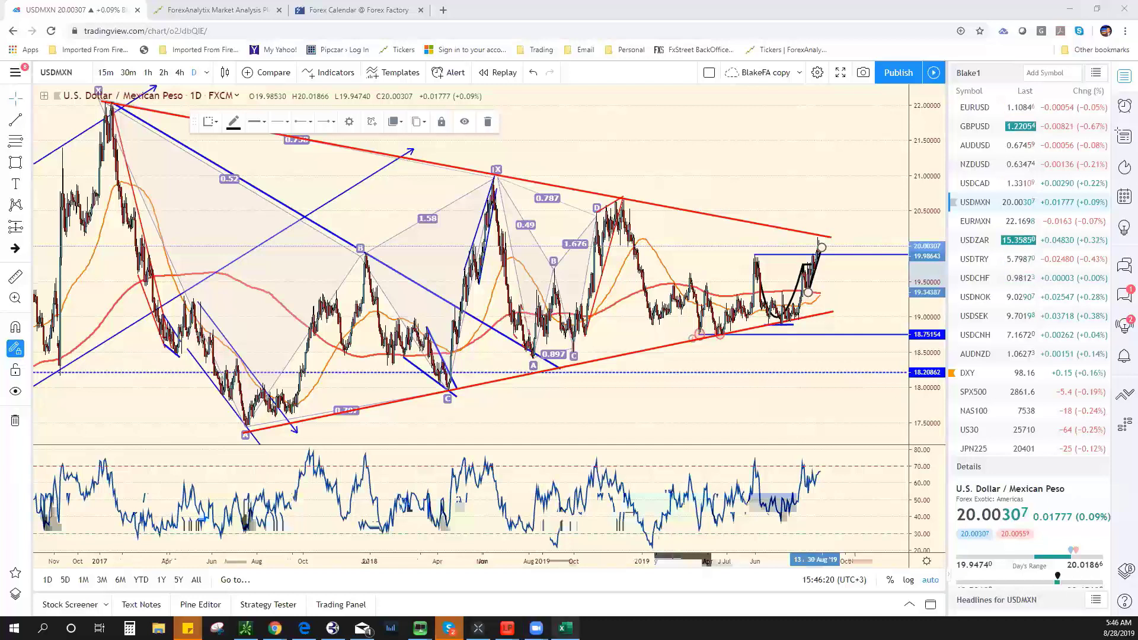
left_click(565, 628)
left_click(417, 400)
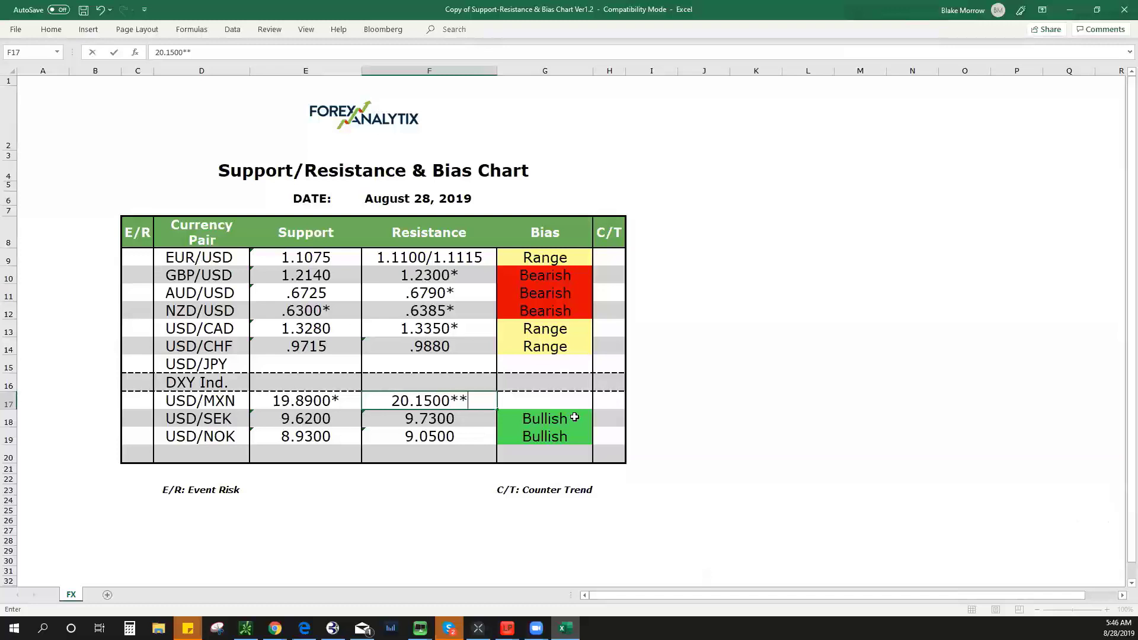
Commit 20.1500** as USD/MXN resistance, set its bias to Range, and return to the chart
left_click(549, 405)
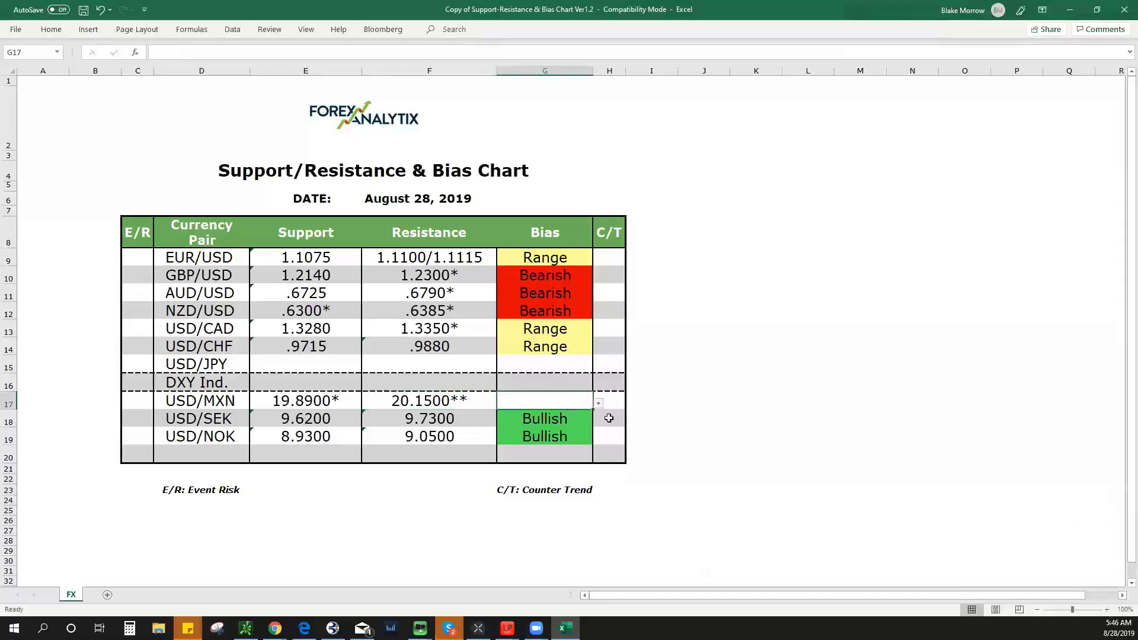
left_click(598, 405)
left_click(600, 431)
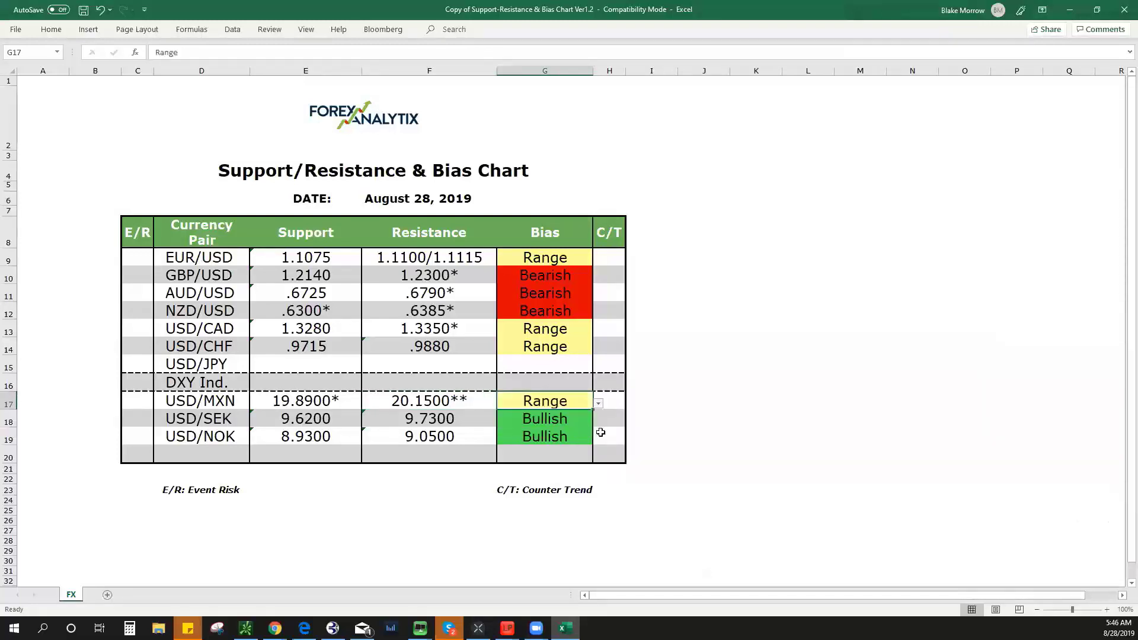
left_click(565, 628)
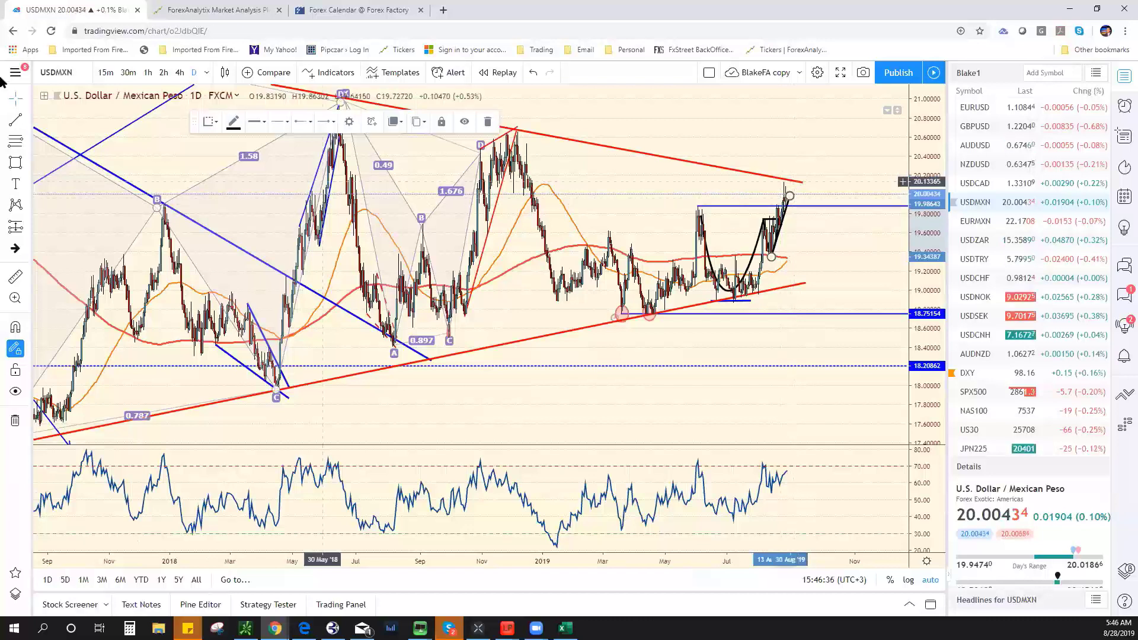
Draw a downward arrow after the latest USD/MXN bars and switch to the 240 (4-hour) interval
left_click(27, 123)
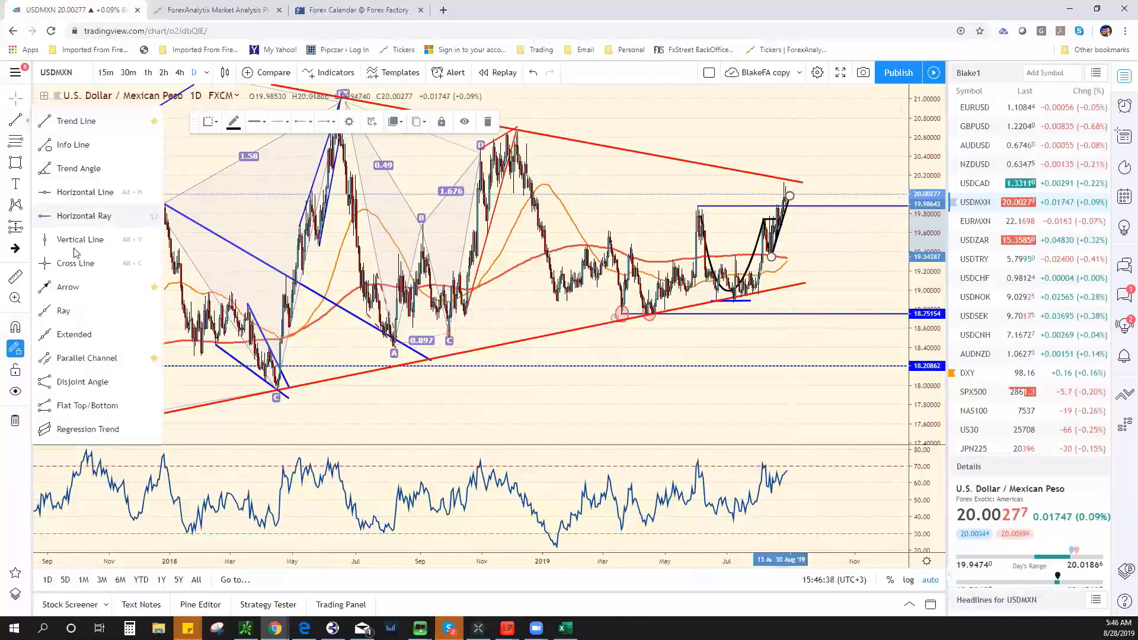
left_click(69, 288)
left_click(790, 208)
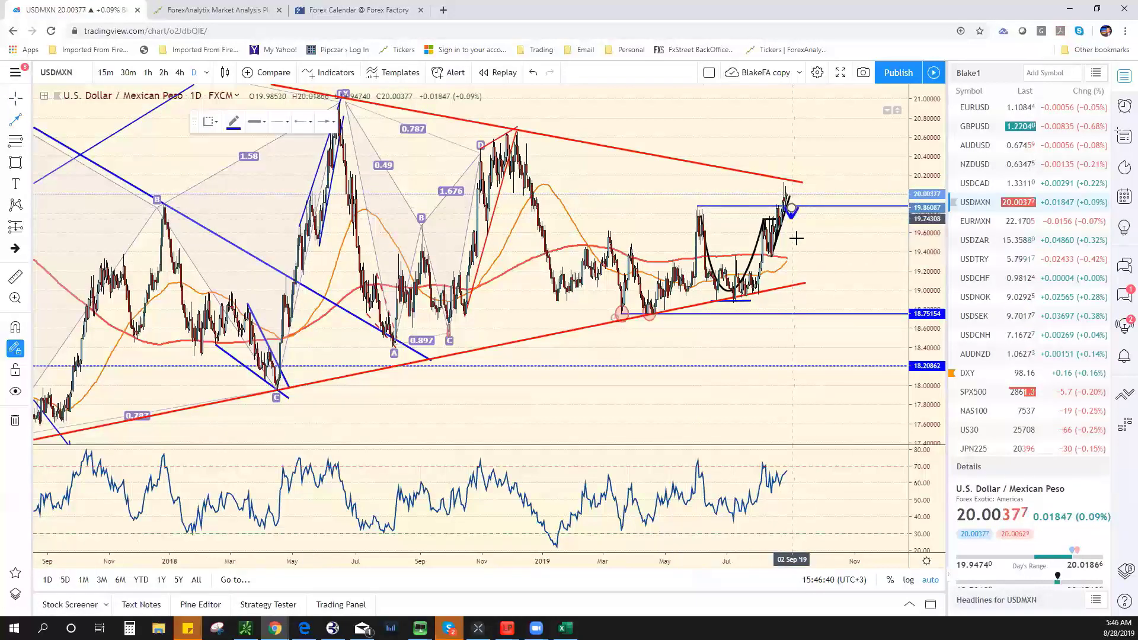
left_click(801, 233)
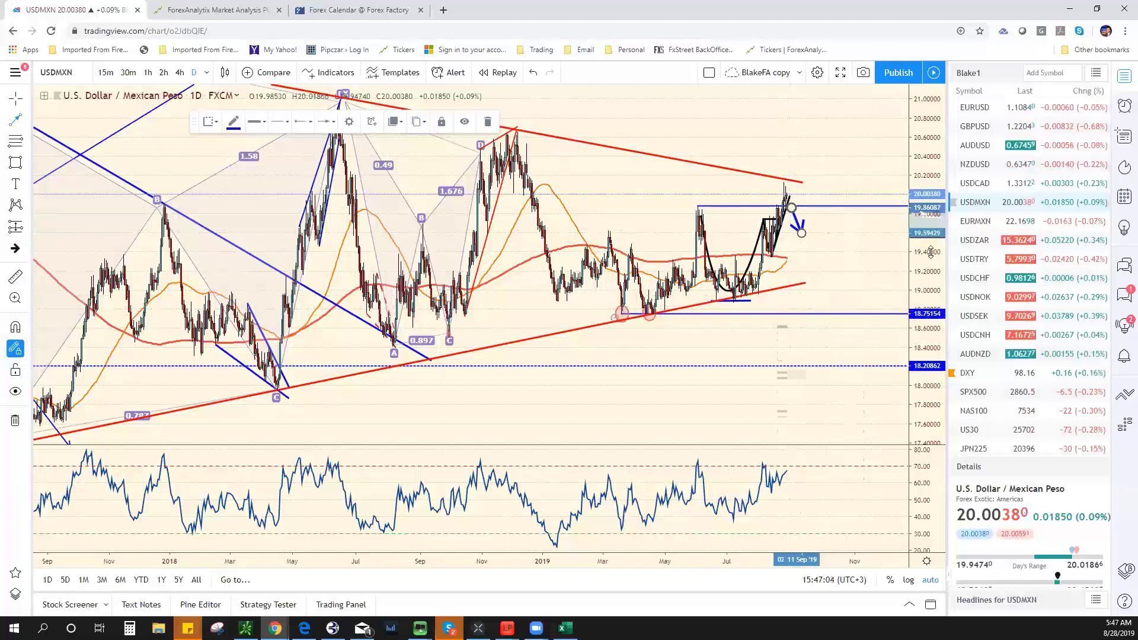
type("240")
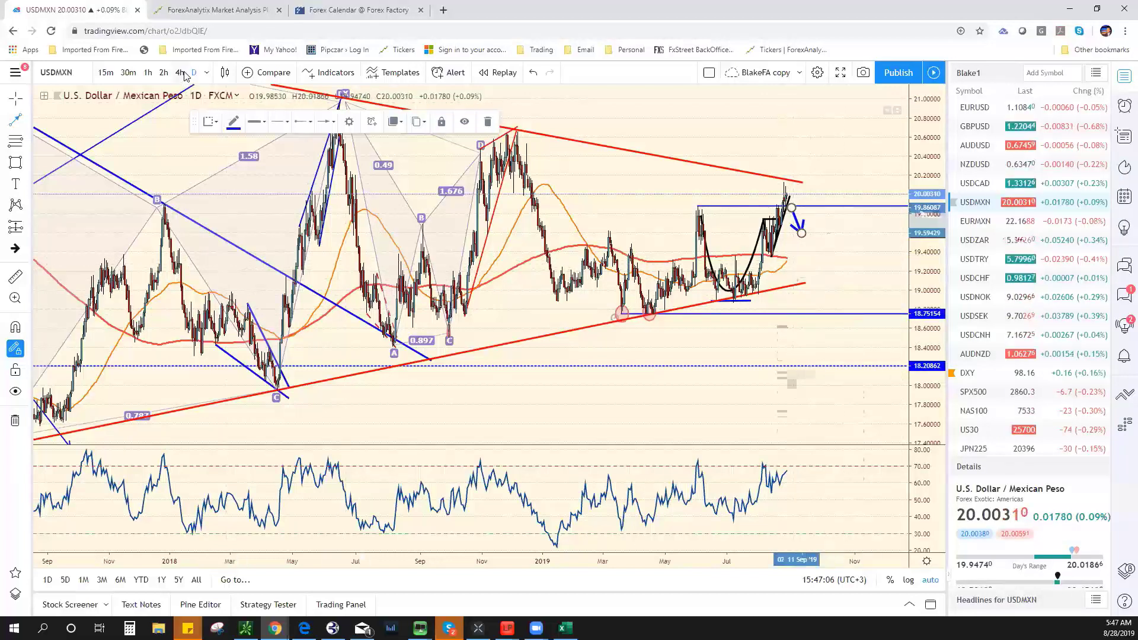
key("Return")
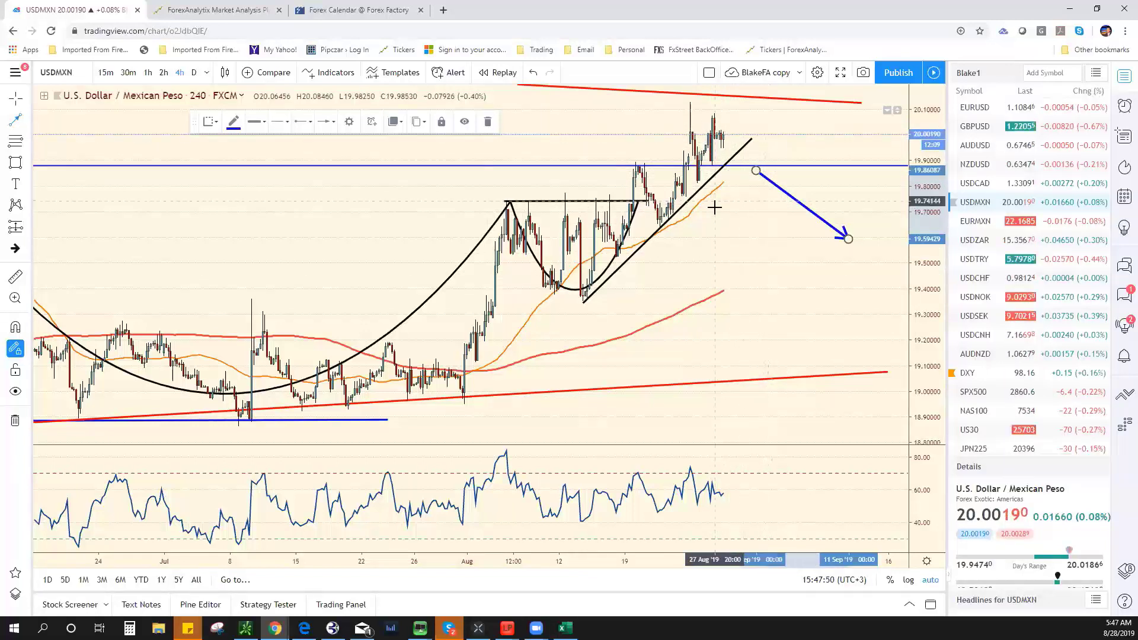
Draw a red rectangle over the roughly 19.88–20.15 zone around the latest USD/MXN highs
scroll(770, 190, "down", 4)
scroll(808, 169, "down", 1)
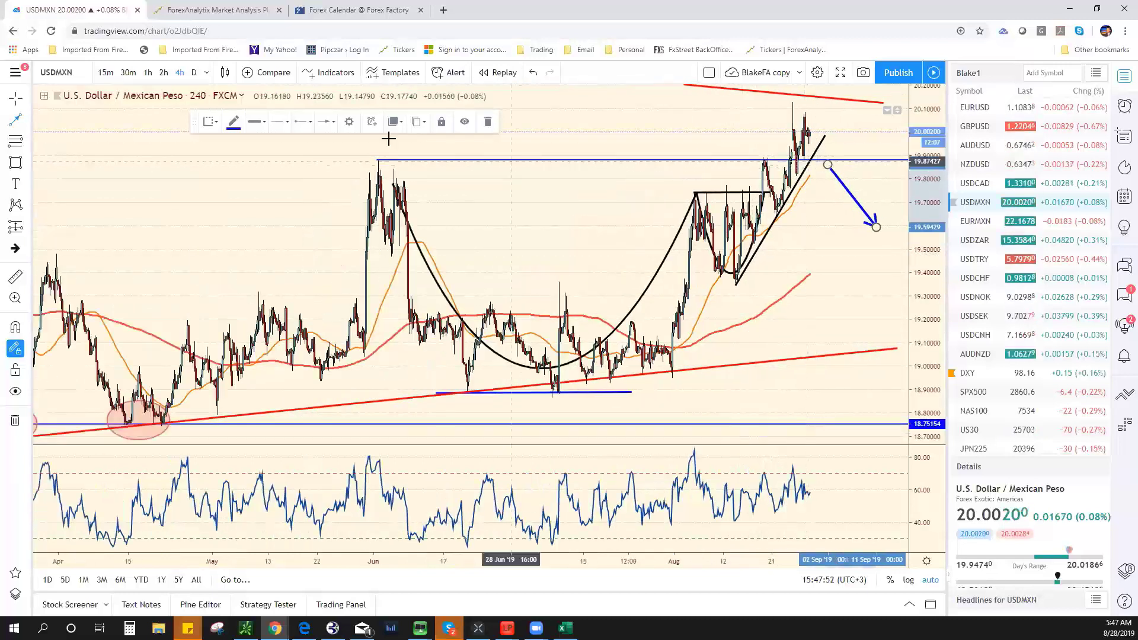
left_click(16, 162)
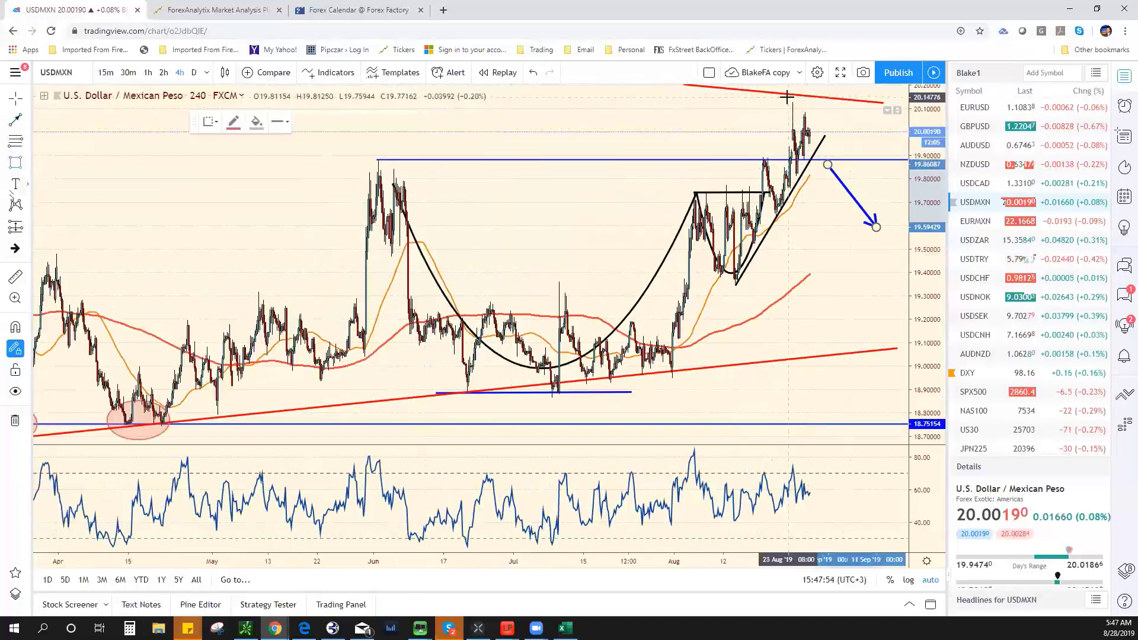
left_click(779, 98)
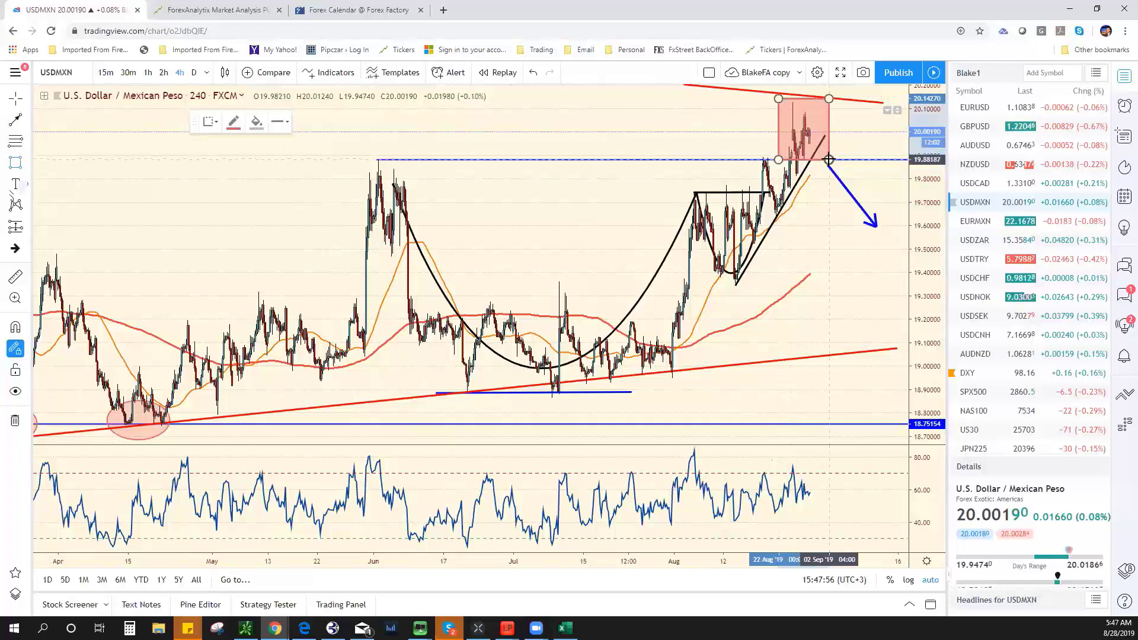
left_click(828, 160)
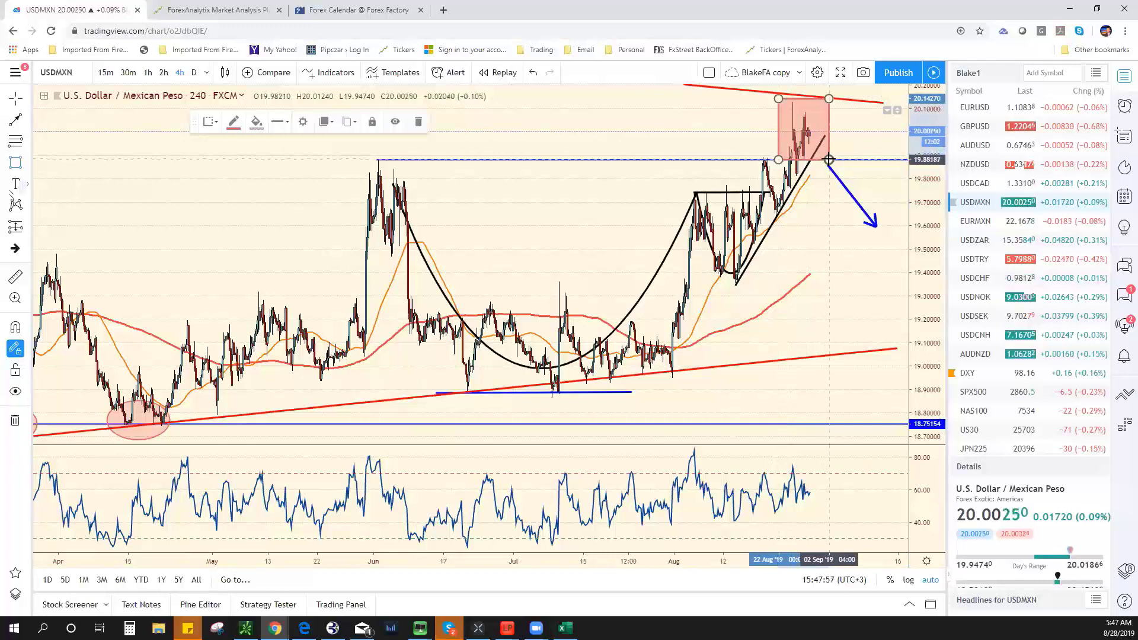
left_click(841, 251)
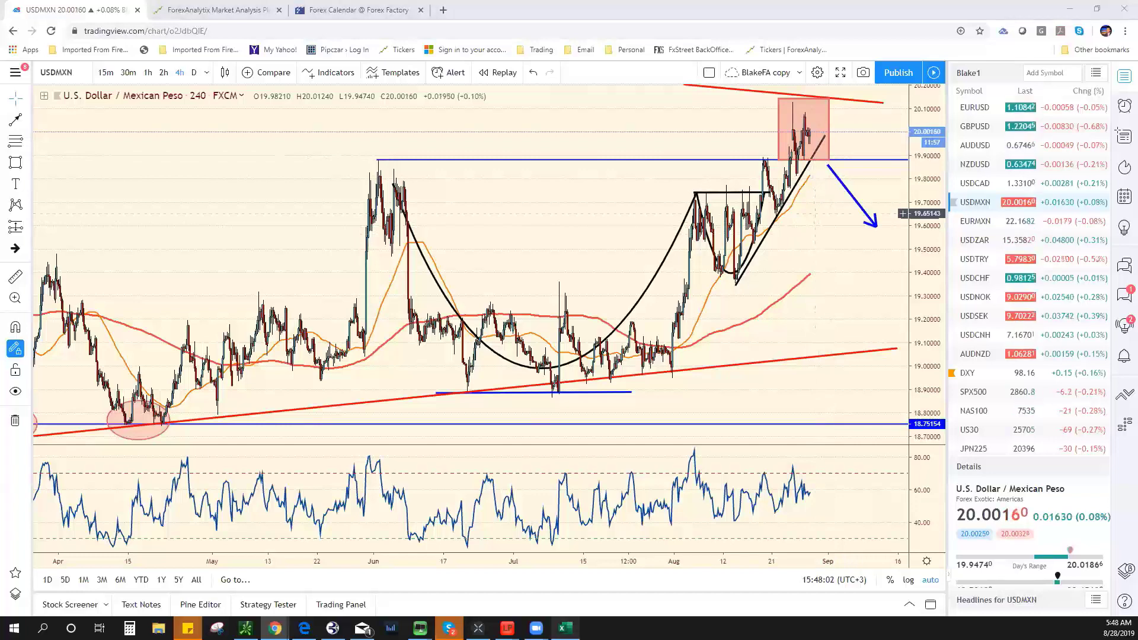
key("alt+Tab")
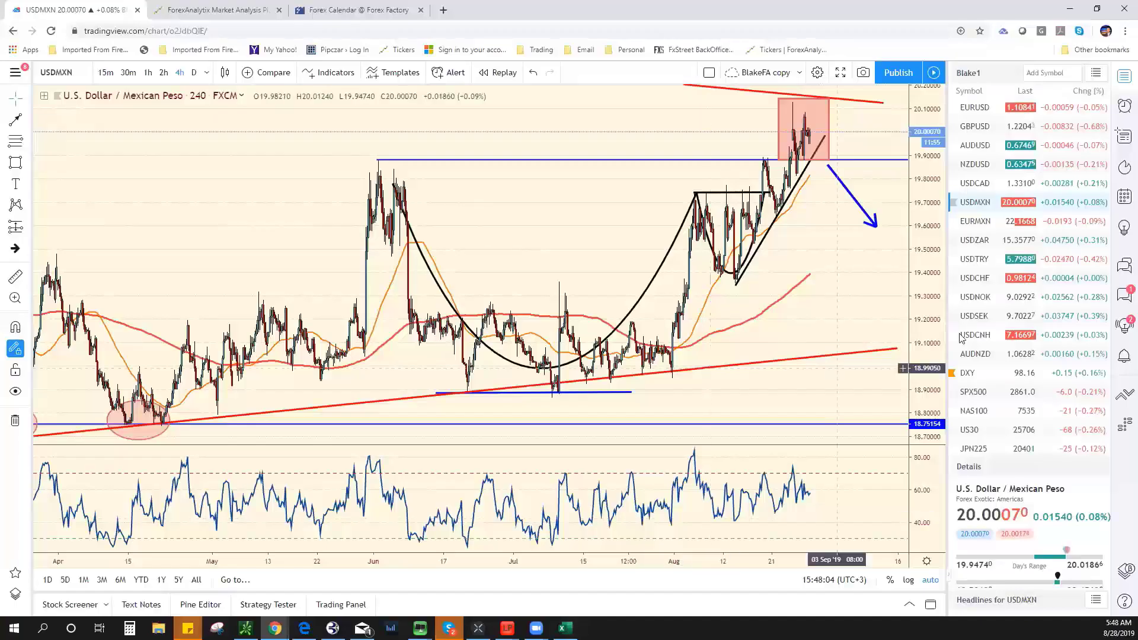
Open the DXY chart and draw a rising blue trendline from the July low to the latest bars
left_click(1032, 373)
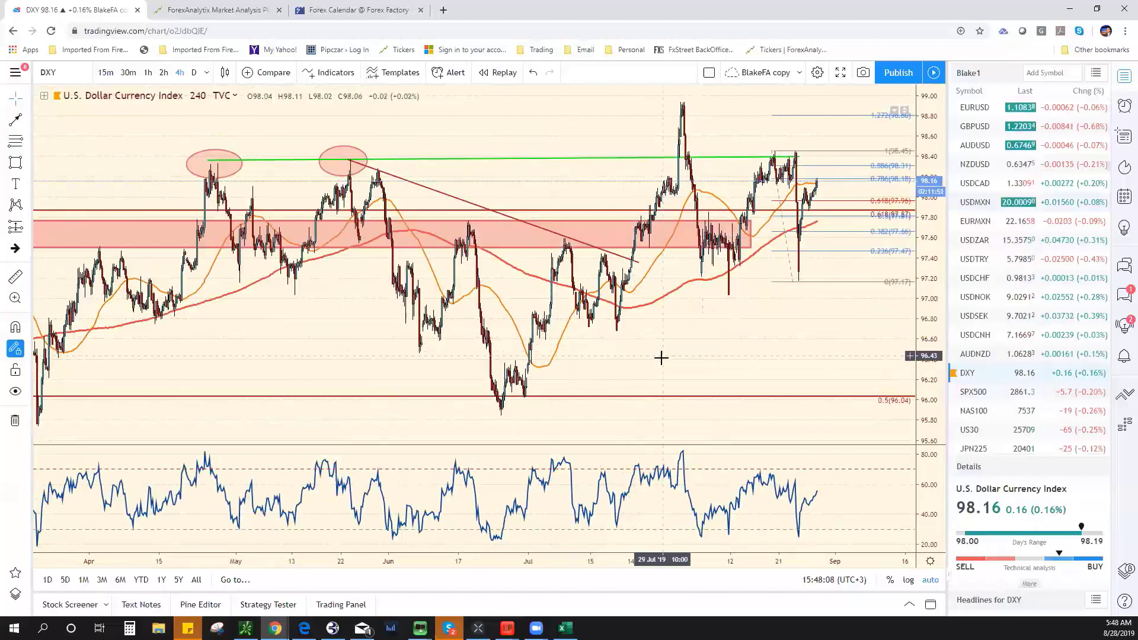
scroll(658, 357, "up", 2)
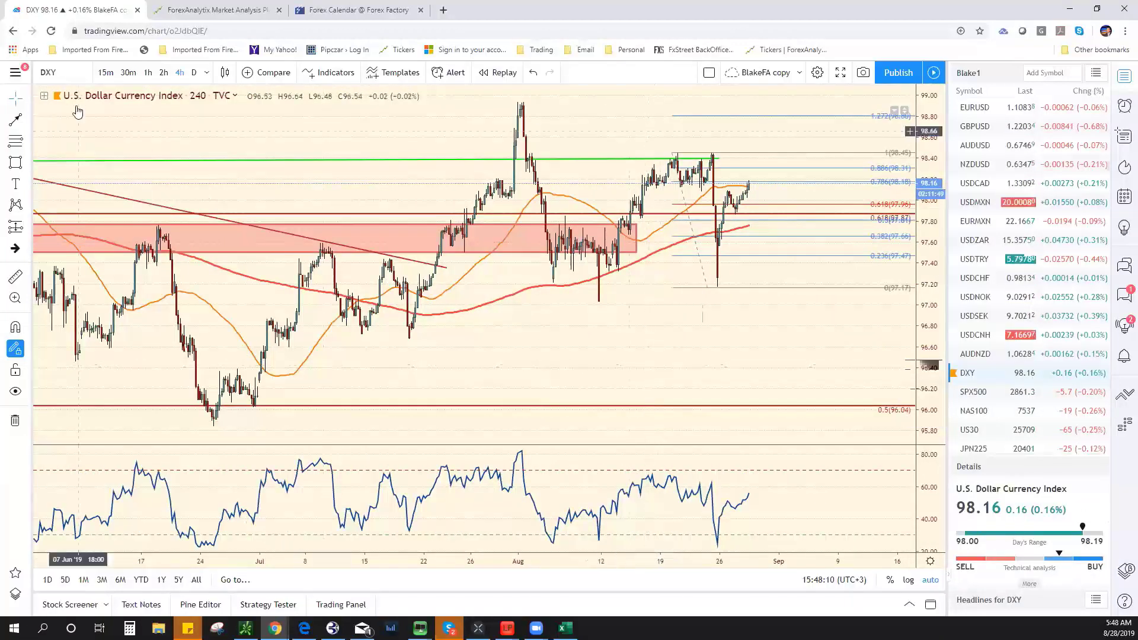
left_click(29, 122)
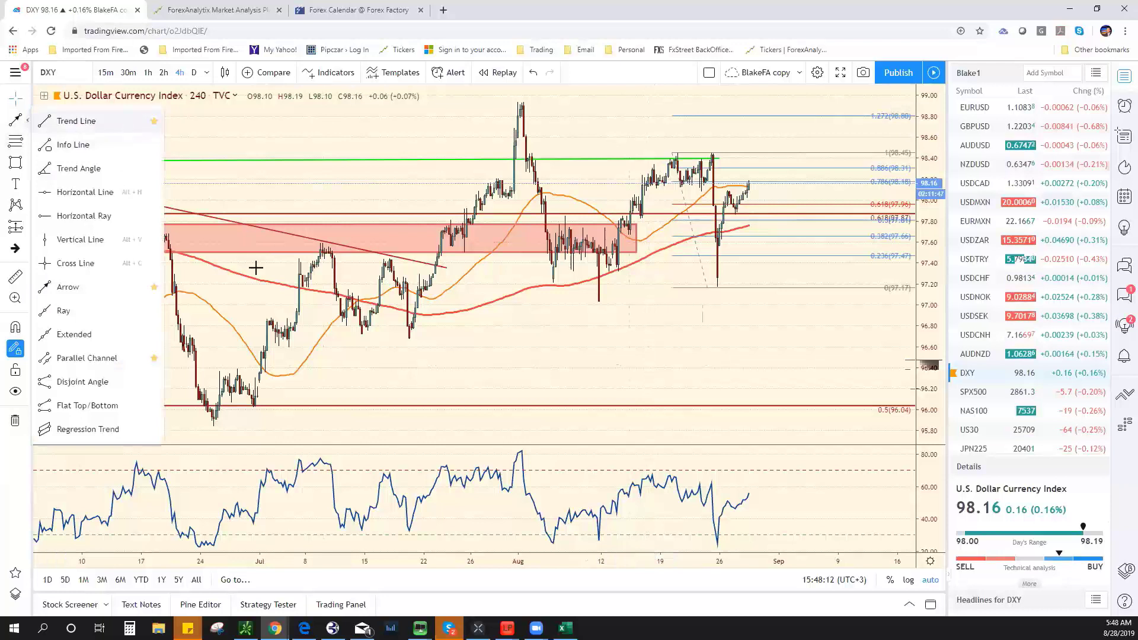
left_click(409, 341)
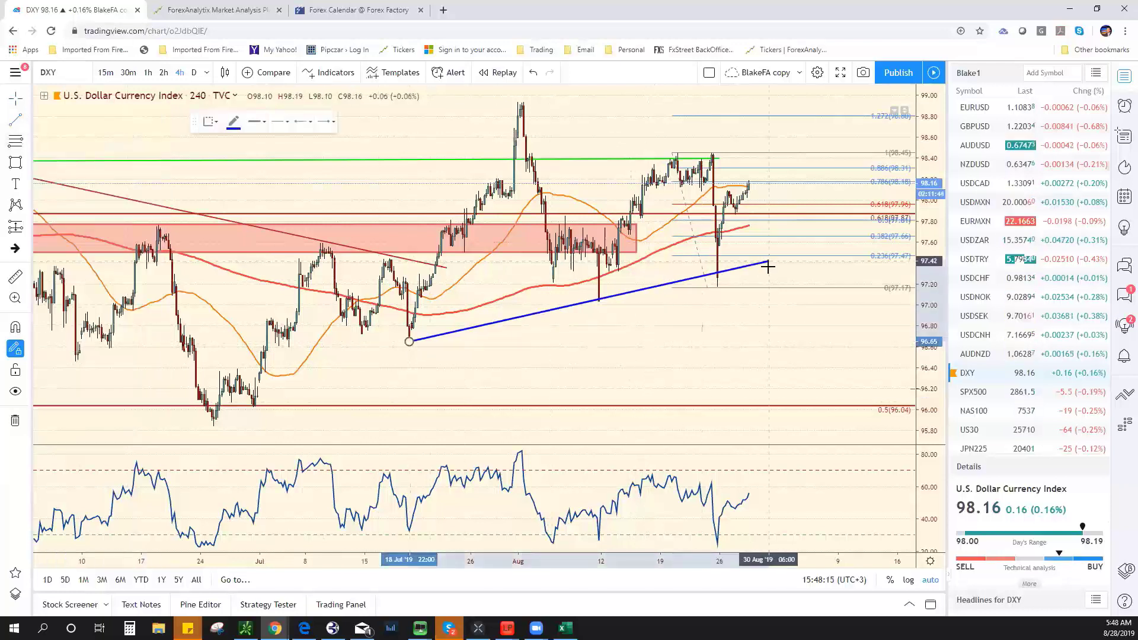
left_click(812, 261)
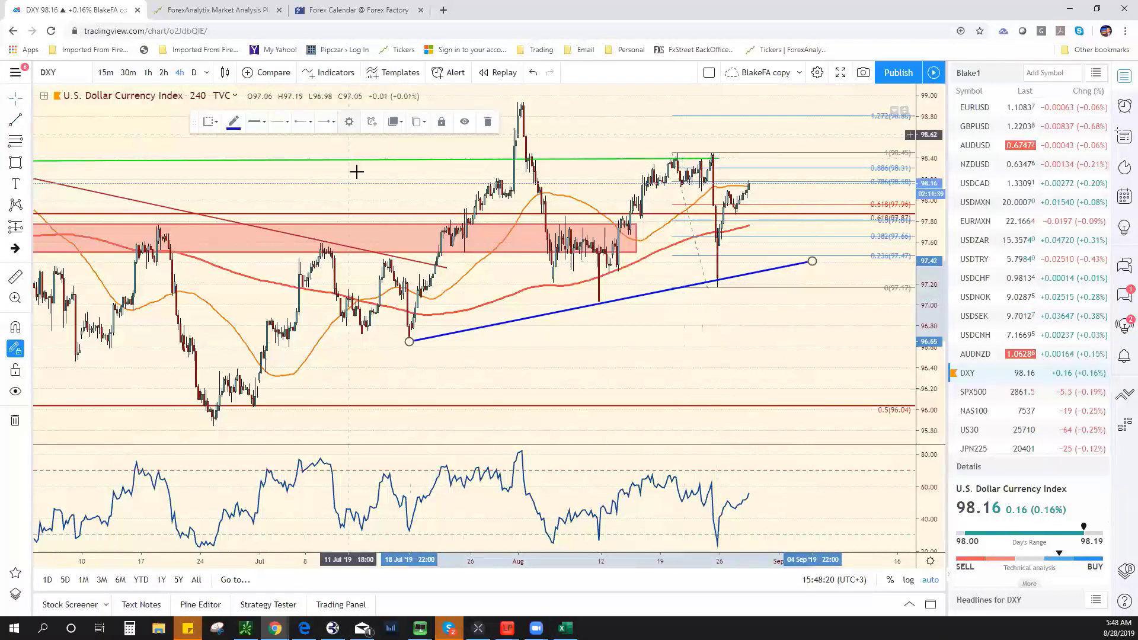
Extend the green resistance line and the red 97.50–97.76 zone right to the latest candles
scroll(814, 162, "down", 3)
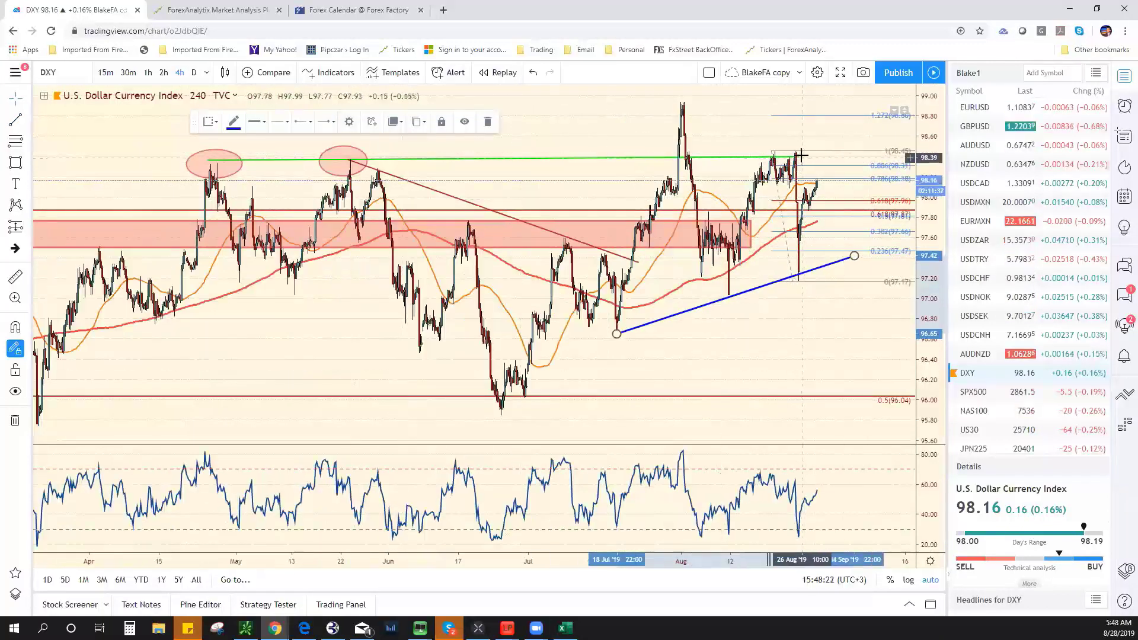
left_click_drag(800, 158, 852, 158)
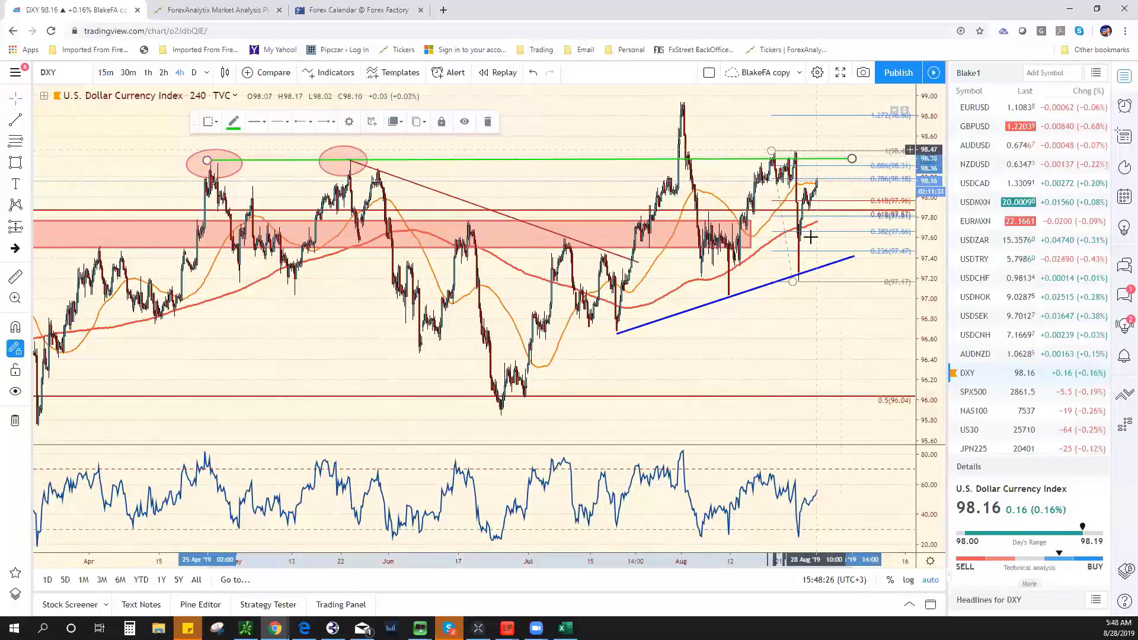
scroll(810, 237, "up", 3)
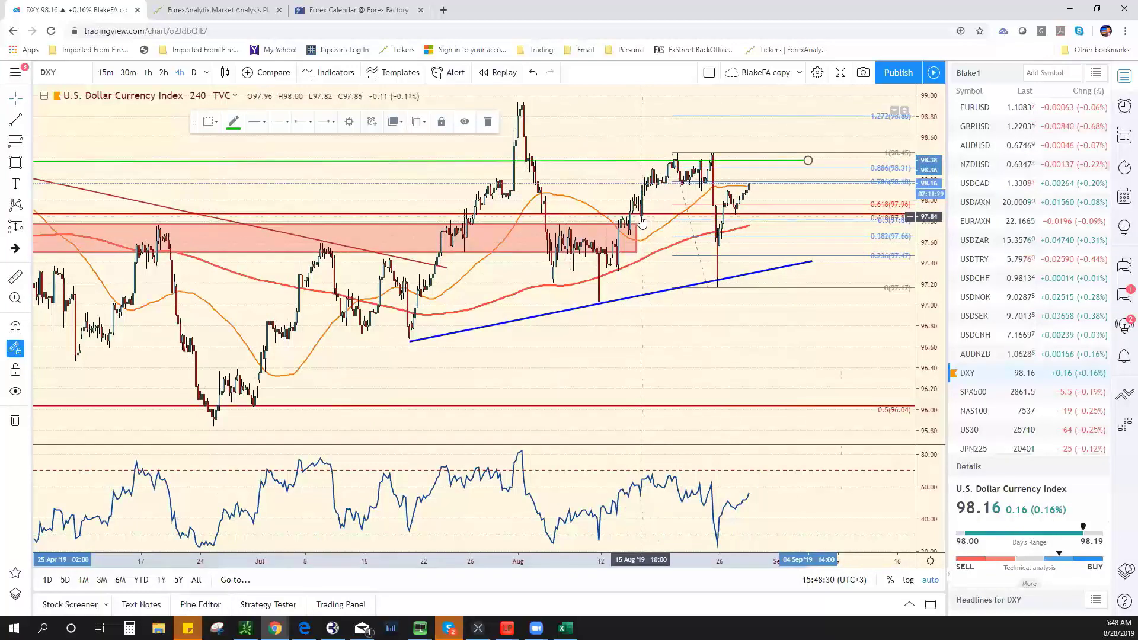
scroll(338, 261, "down", 5)
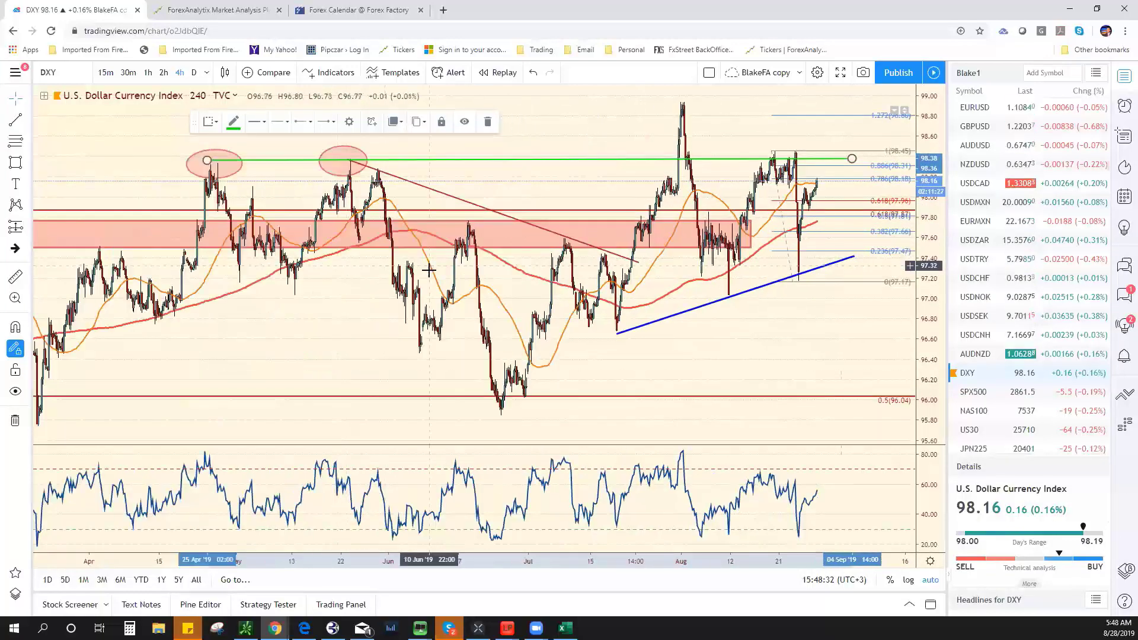
scroll(431, 279, "down", 4)
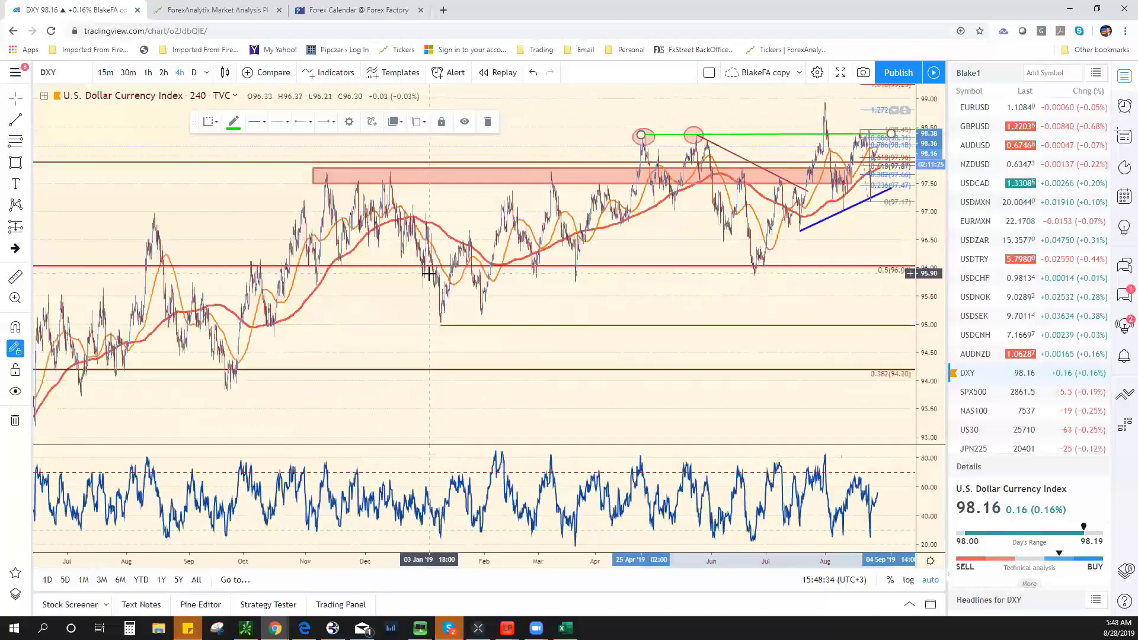
scroll(427, 279, "down", 2)
scroll(419, 278, "up", 4)
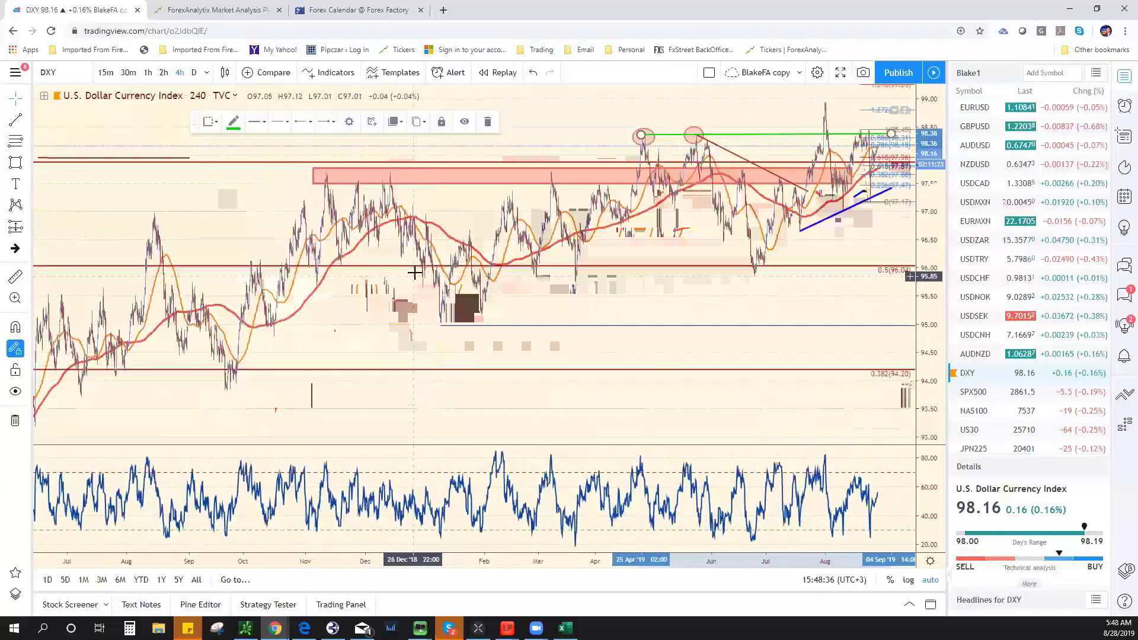
scroll(418, 283, "up", 4)
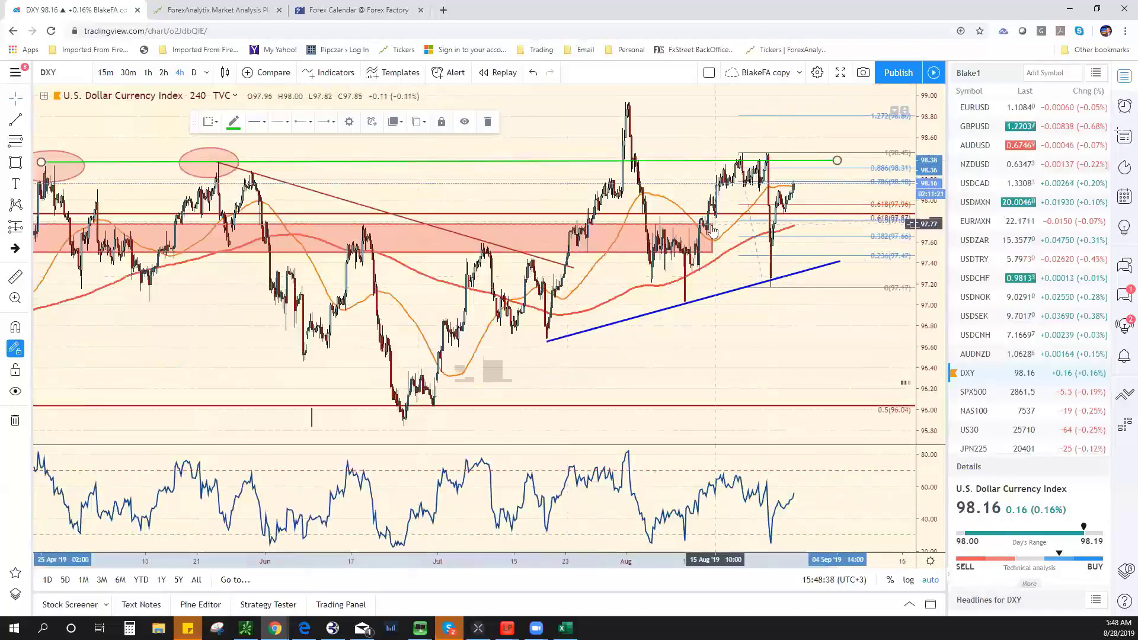
left_click_drag(726, 225, 850, 225)
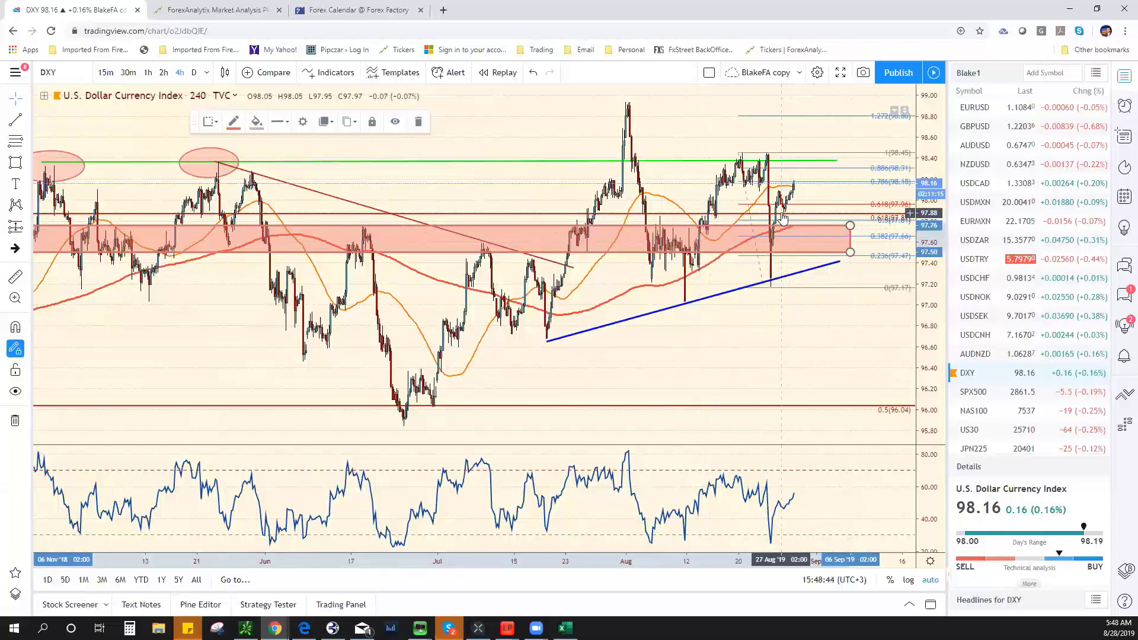
Enter 97.88 as DXY support in E16 and set the DXY bias to Range
left_click(565, 628)
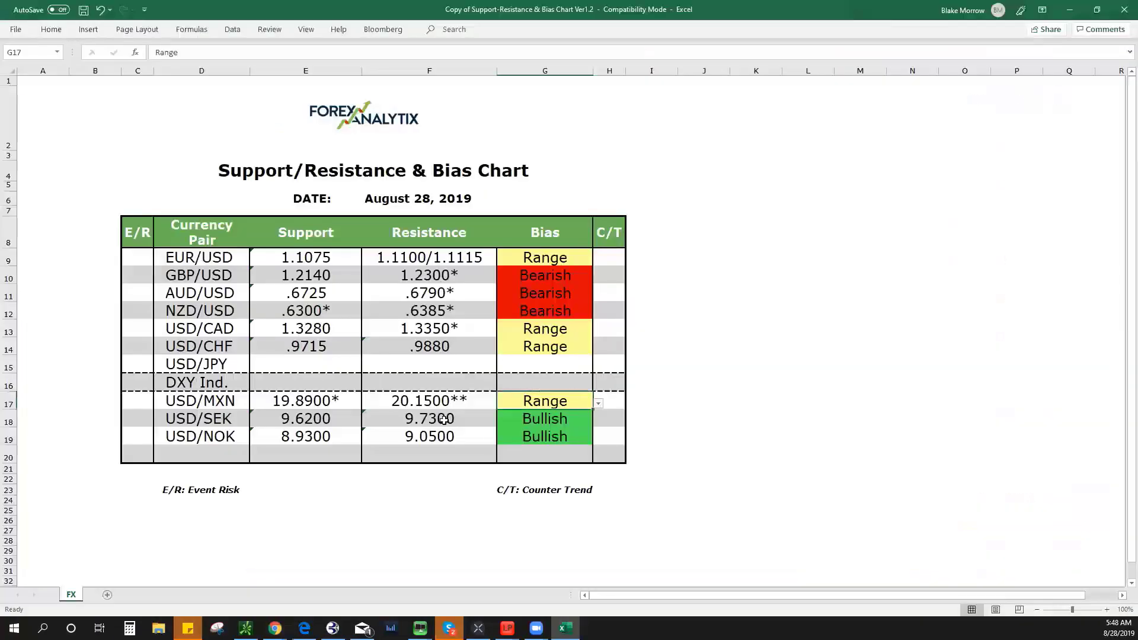
left_click(302, 379)
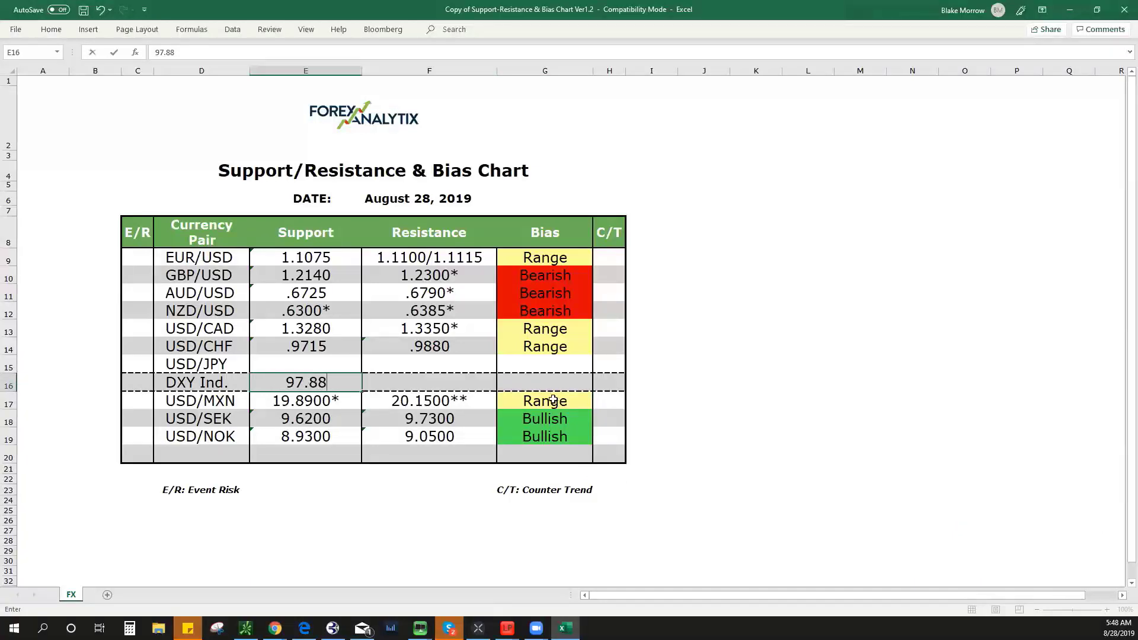
left_click(551, 377)
left_click(600, 388)
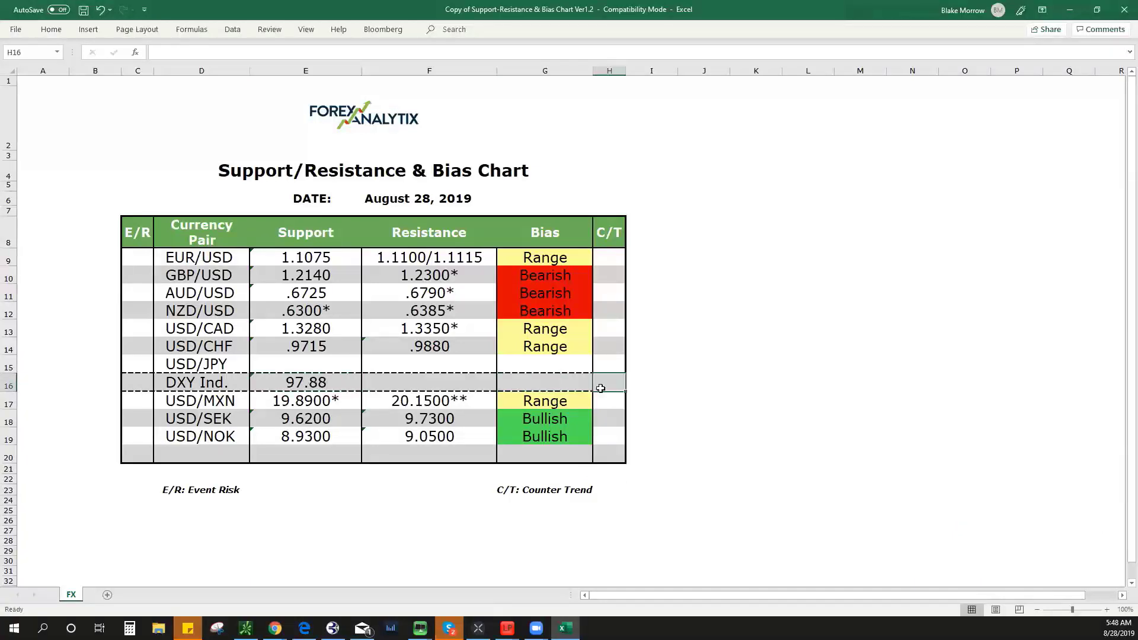
left_click(587, 381)
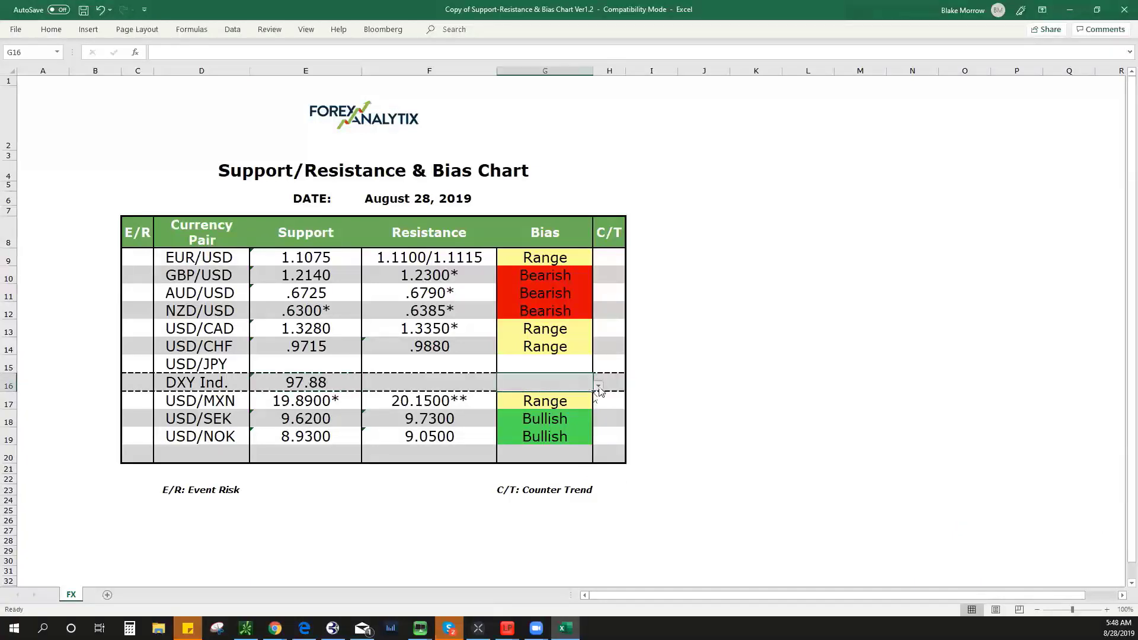
left_click(599, 386)
left_click(563, 412)
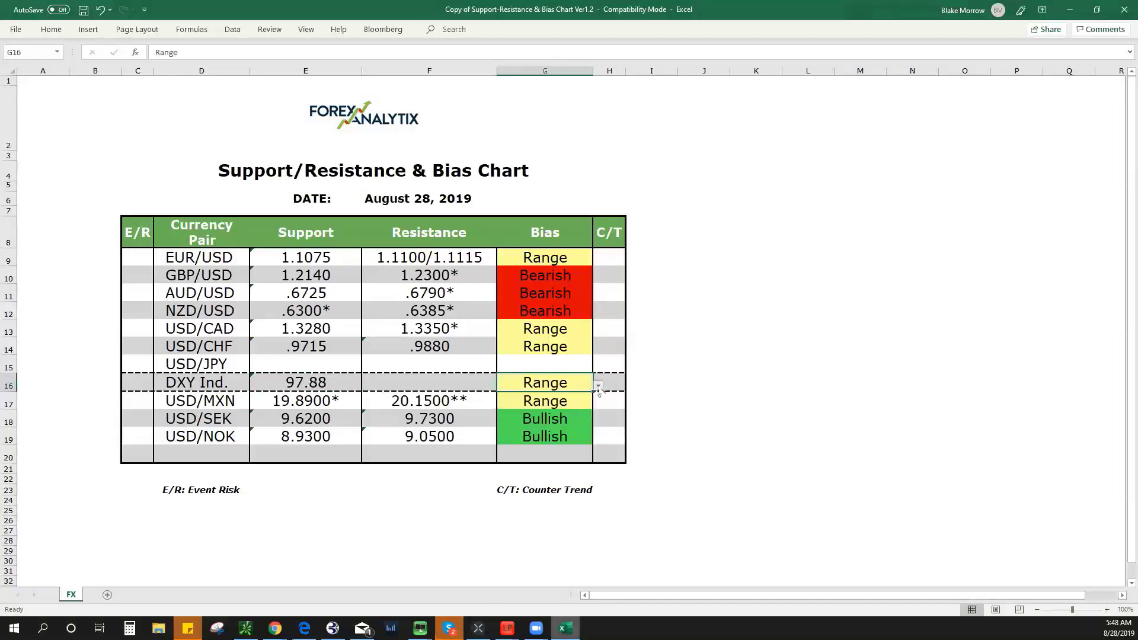
key("alt+Tab")
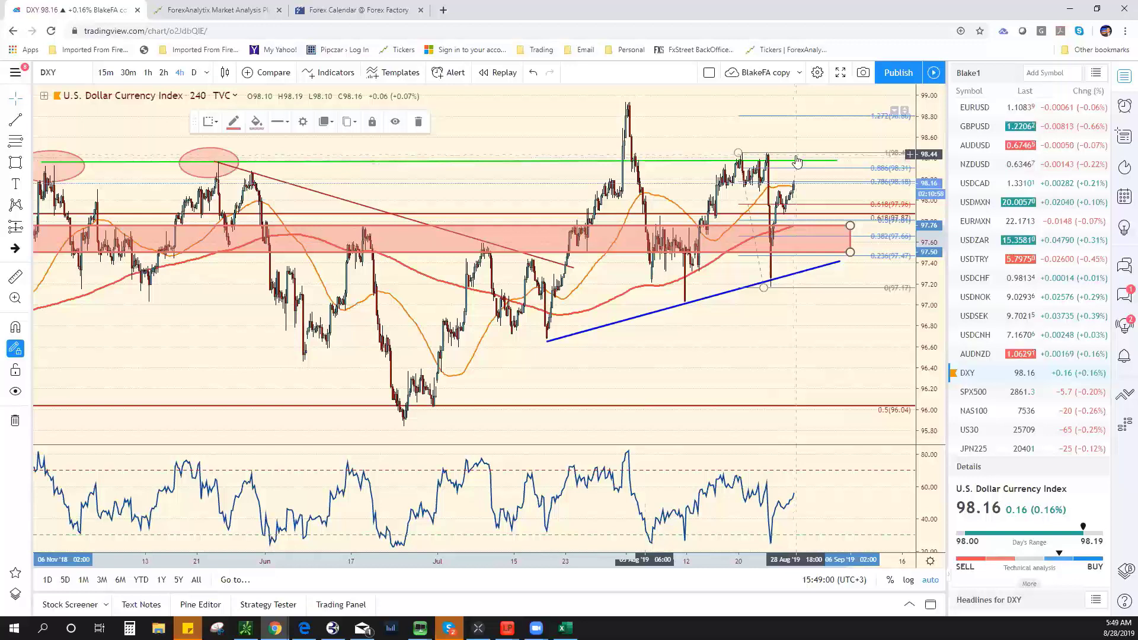
Enter 98.45 as DXY resistance in F16 and go back to the TradingView chart
left_click(565, 628)
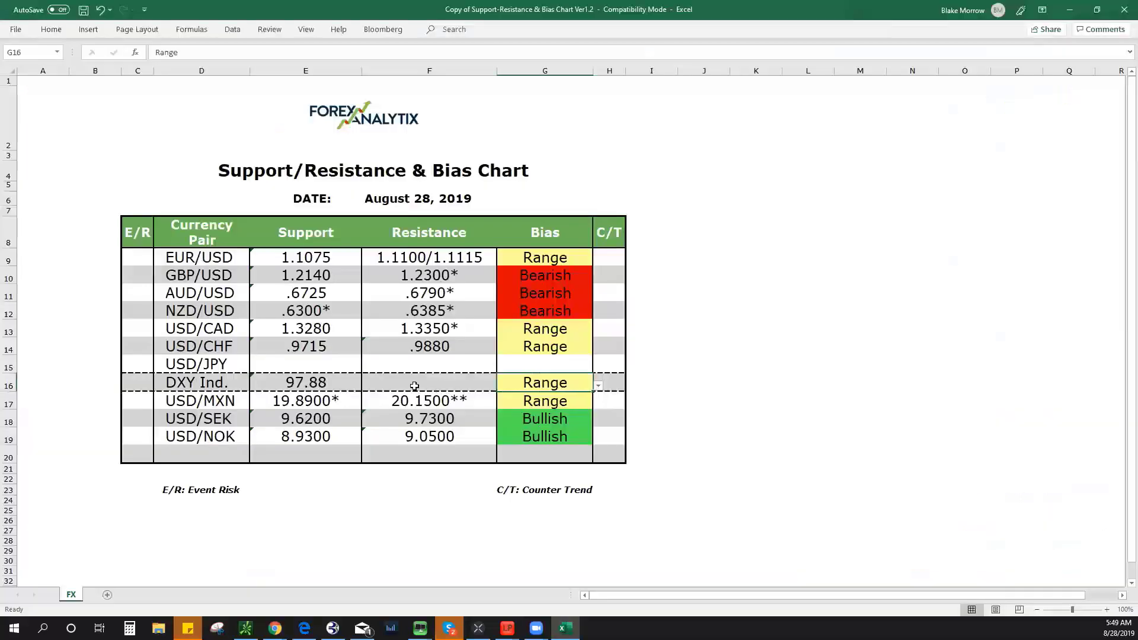
left_click(411, 382)
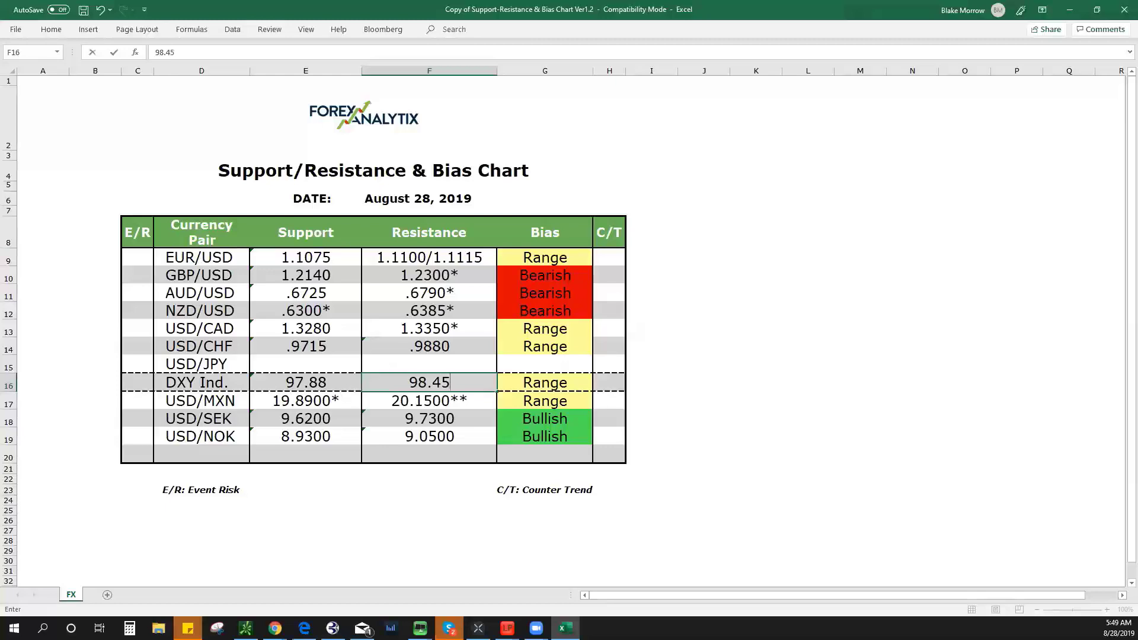
type("98.45")
key("alt+Tab")
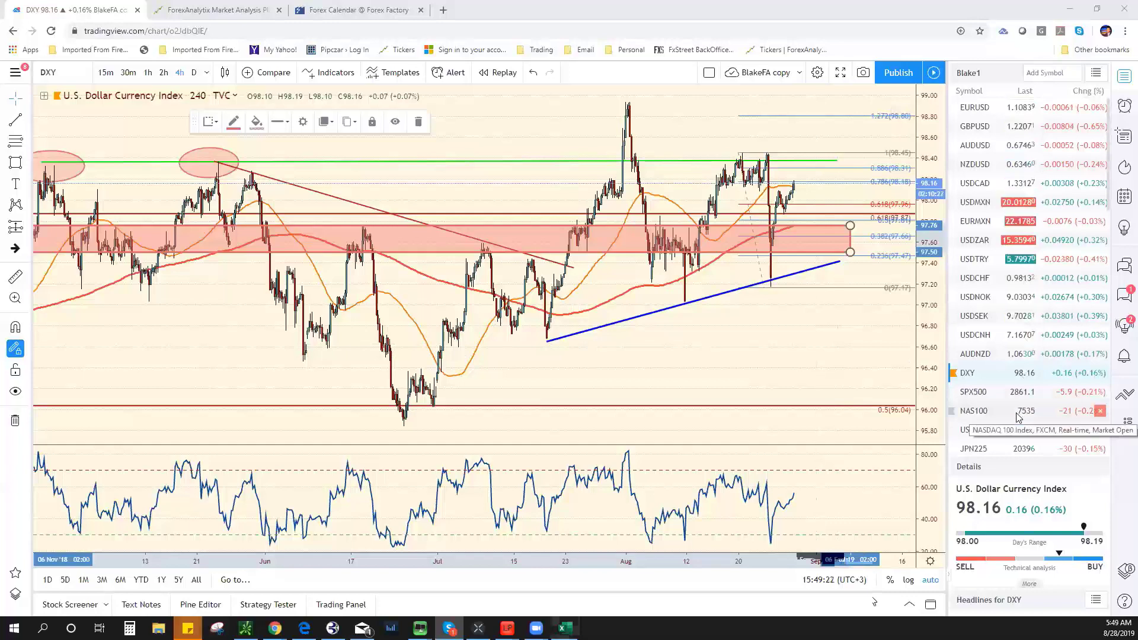
Switch the chart to USDJPY on the 1-hour interval
scroll(1018, 417, "down", 3)
left_click(1008, 411)
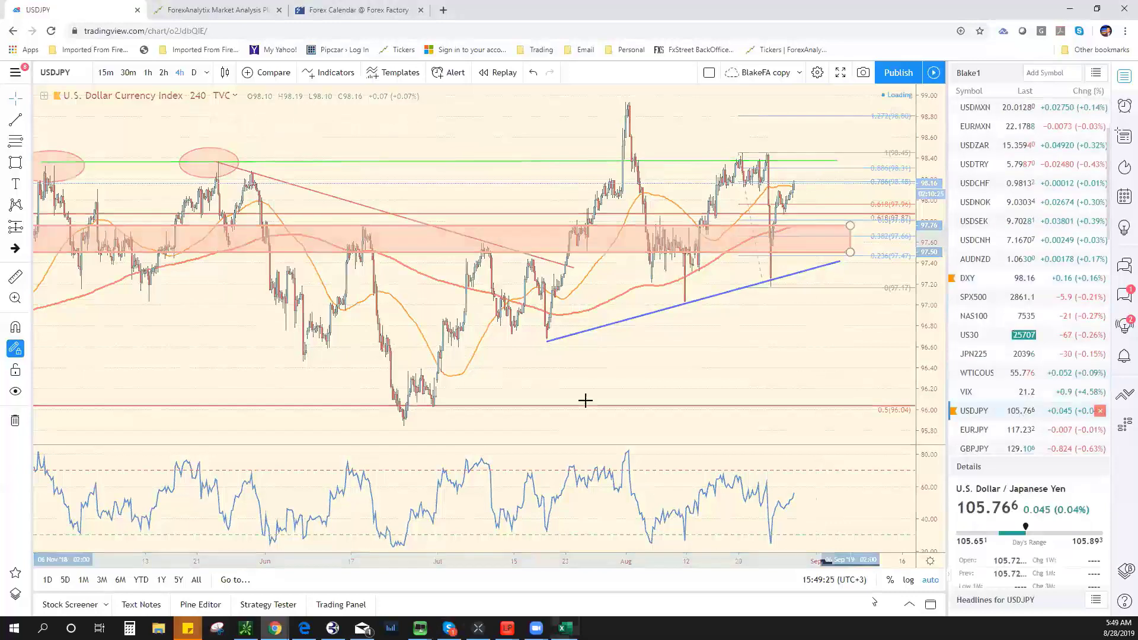
scroll(355, 237, "up", 5)
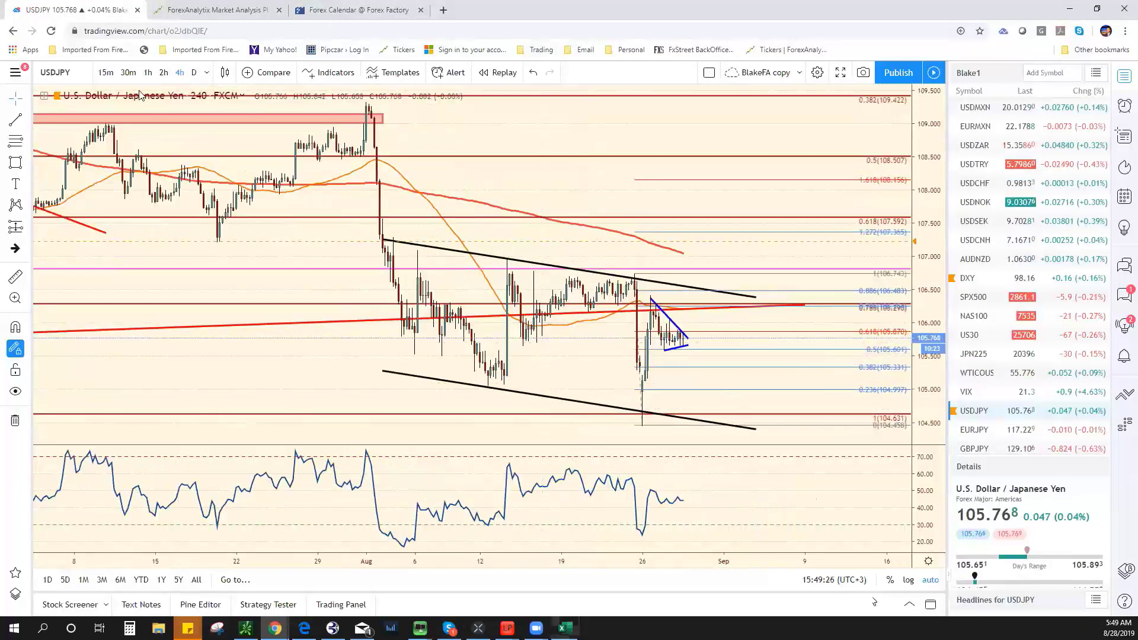
left_click(147, 73)
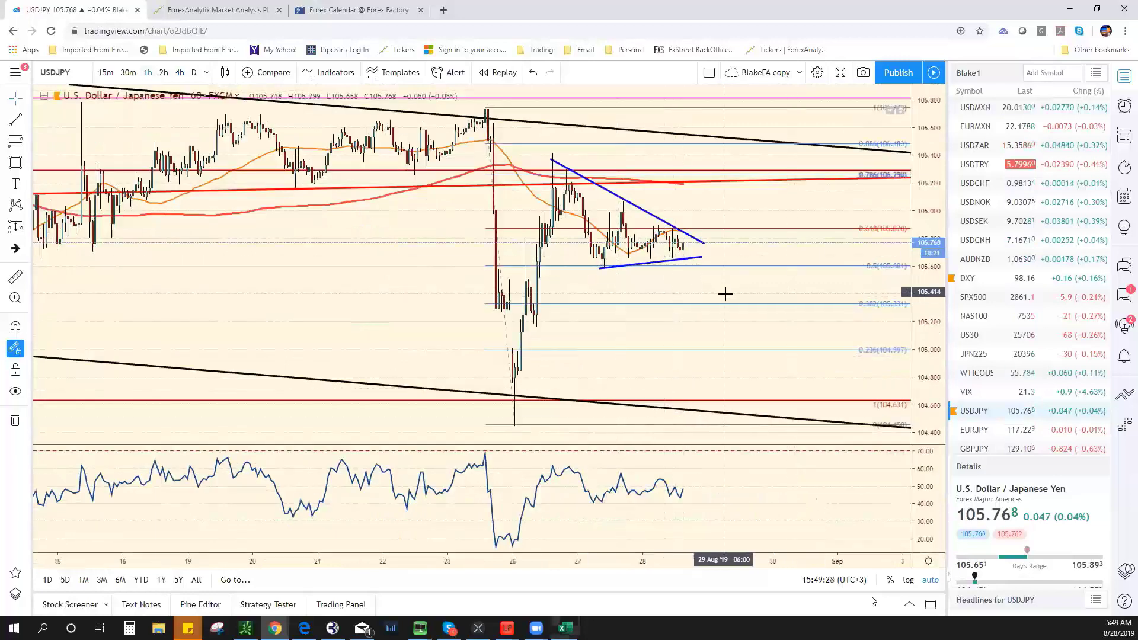
Pan to older hourly candles and move the blue triangle trendline's left anchor
scroll(718, 302, "down", 3)
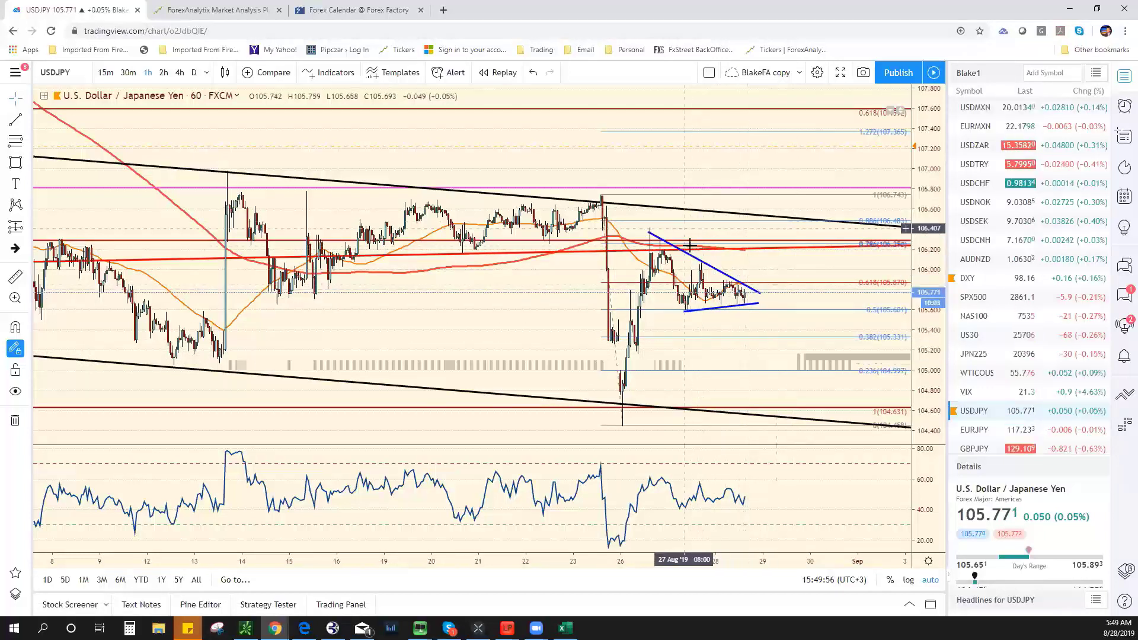
scroll(699, 249, "up", 5)
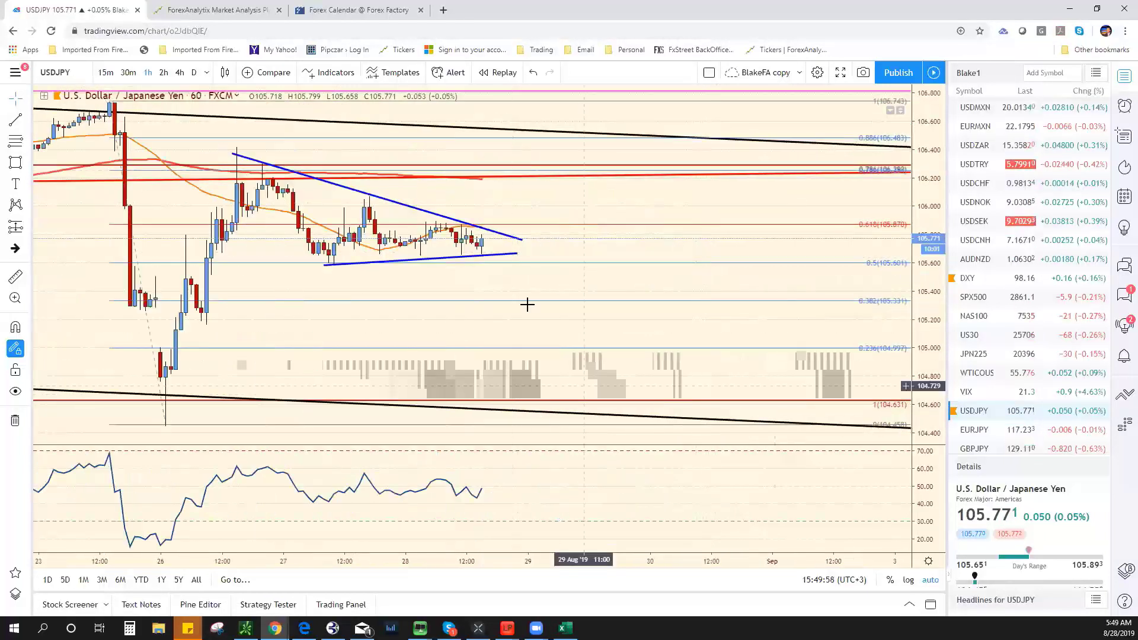
left_click_drag(432, 325, 652, 332)
left_click_drag(773, 340, 888, 343)
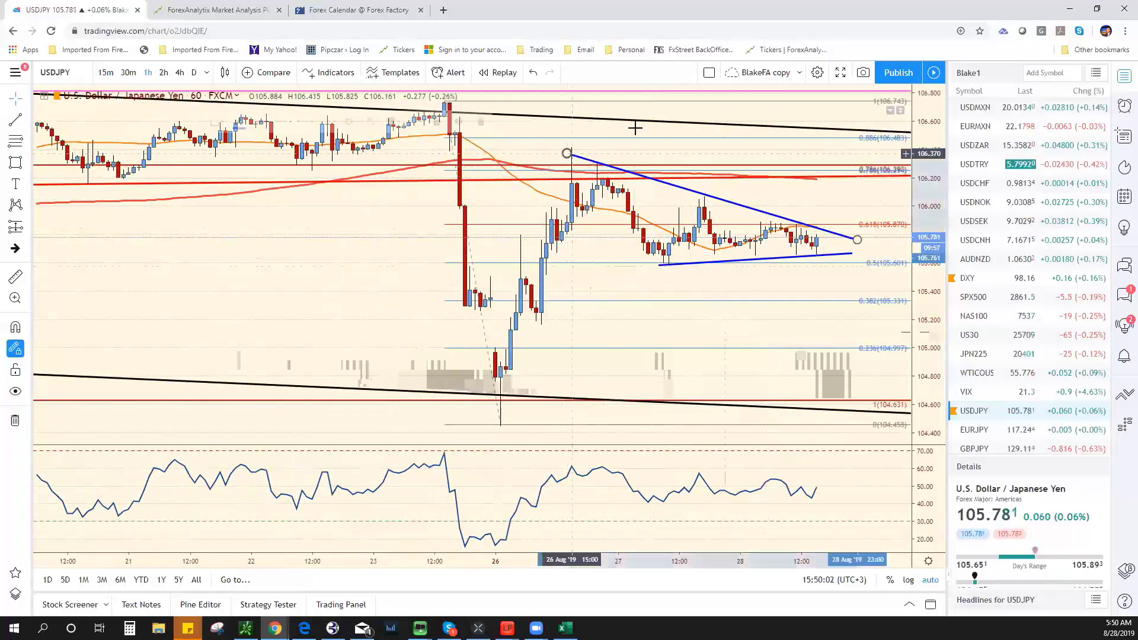
mouse_move(567, 153)
left_mouse_down()
mouse_move(574, 145)
mouse_move(797, 227)
mouse_move(741, 197)
mouse_move(599, 163)
left_mouse_up()
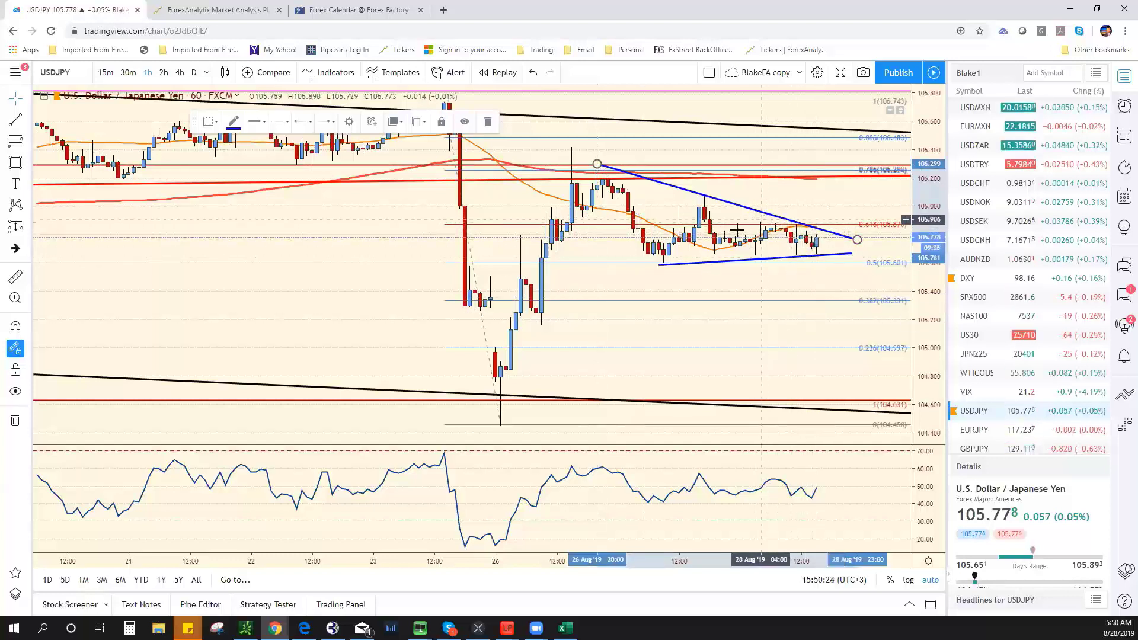
mouse_move(1113, 627)
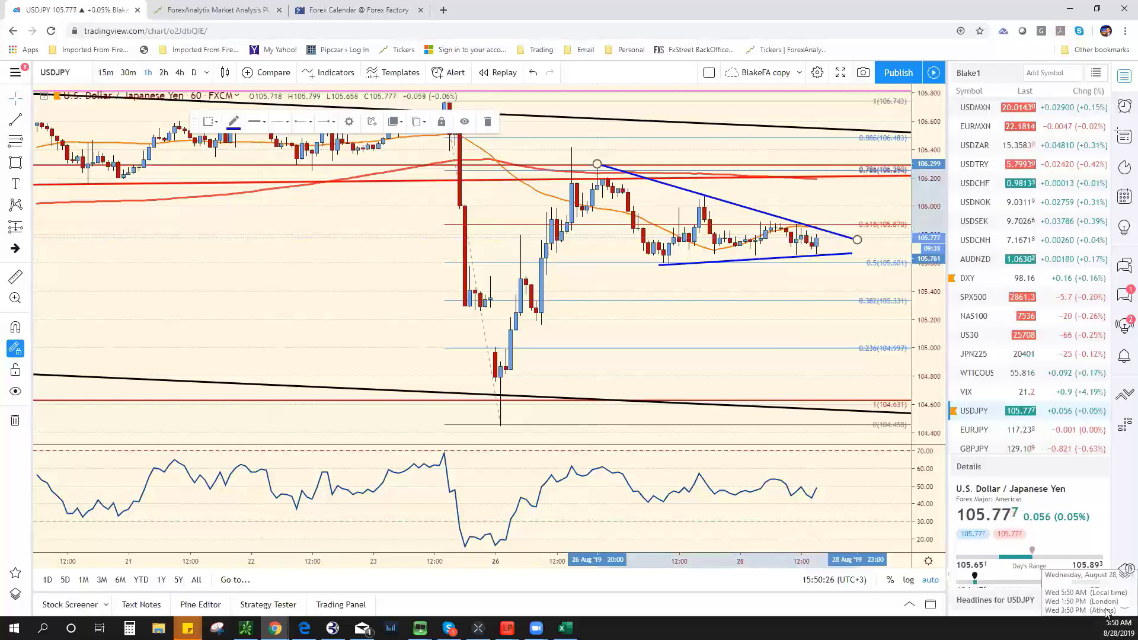
Enter 105.90 as USD/JPY resistance in F15 and set its G15 bias to Range
key("alt+Tab")
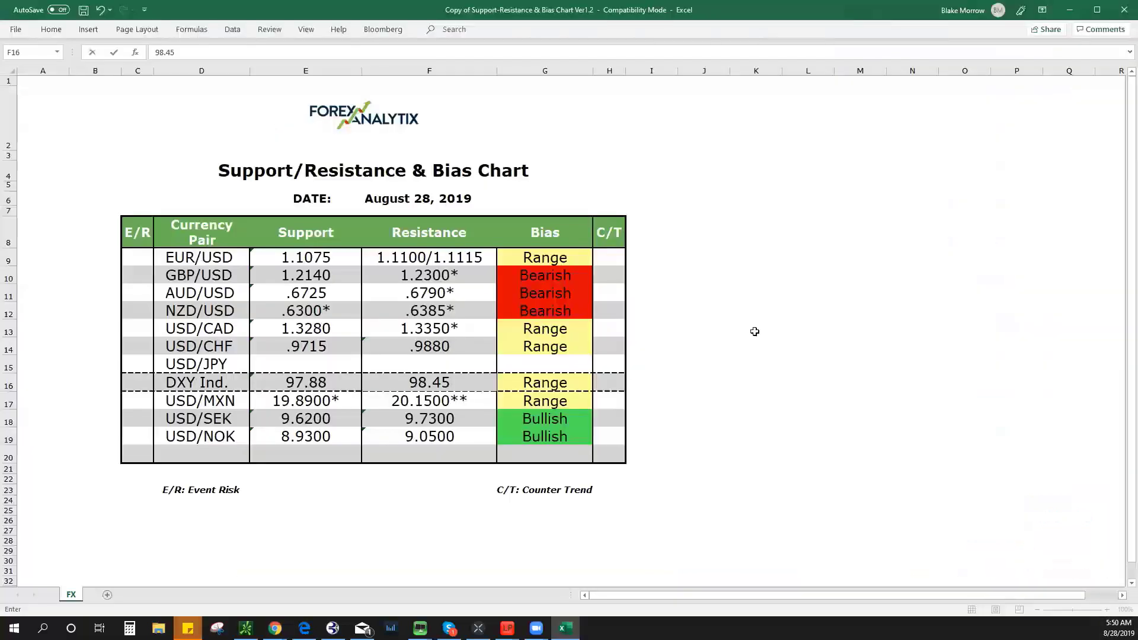
left_click(435, 364)
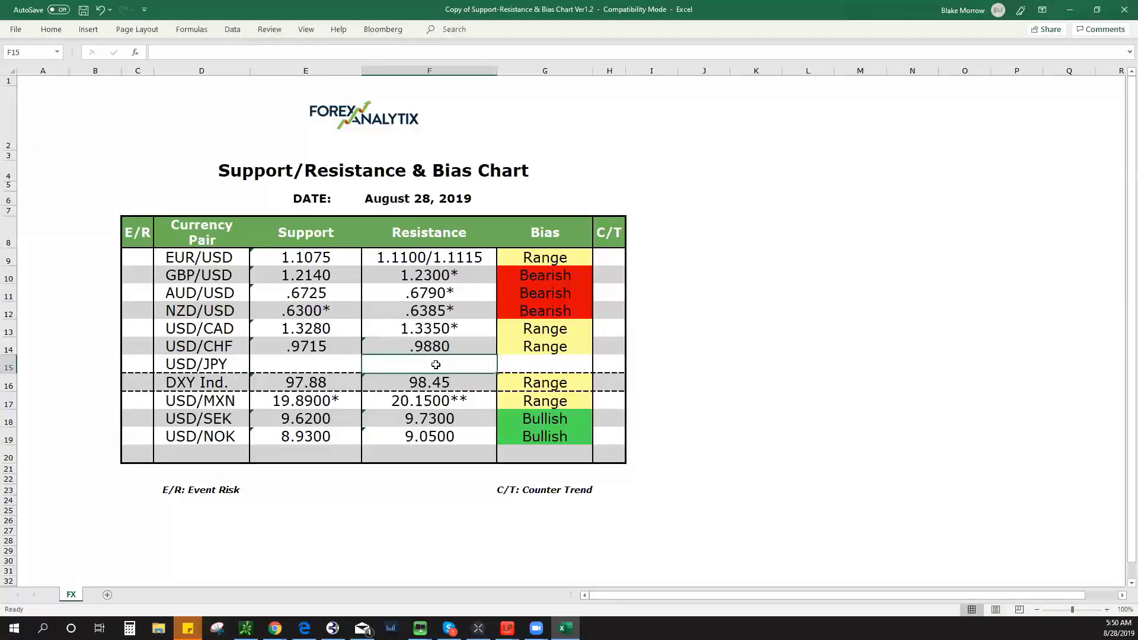
type("105.90")
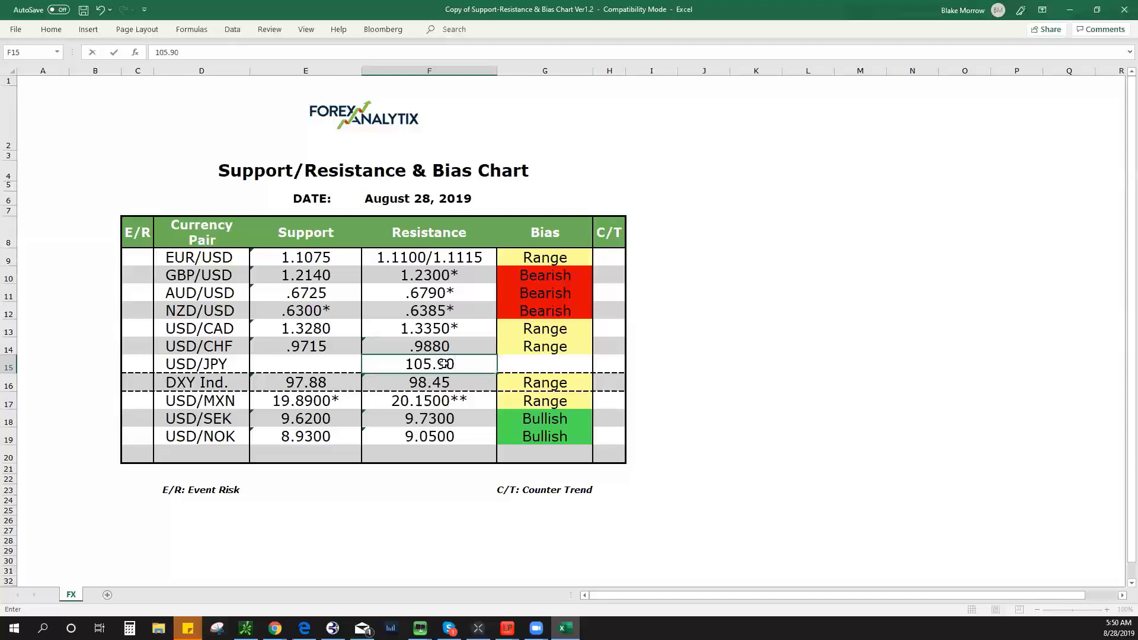
left_click(541, 366)
left_click(598, 368)
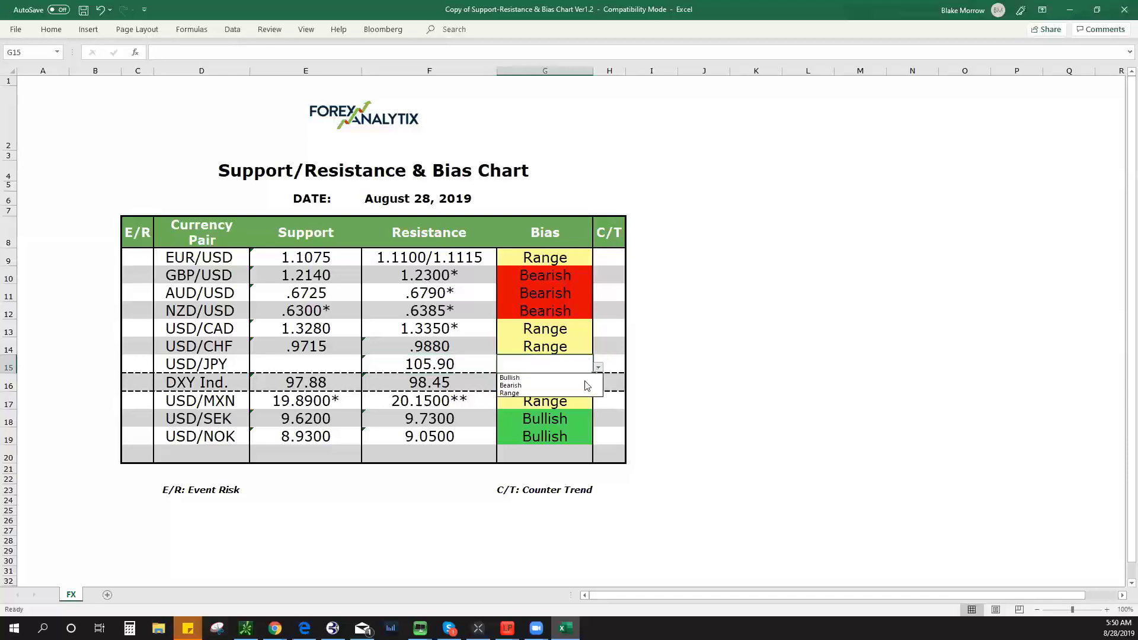
left_click(561, 386)
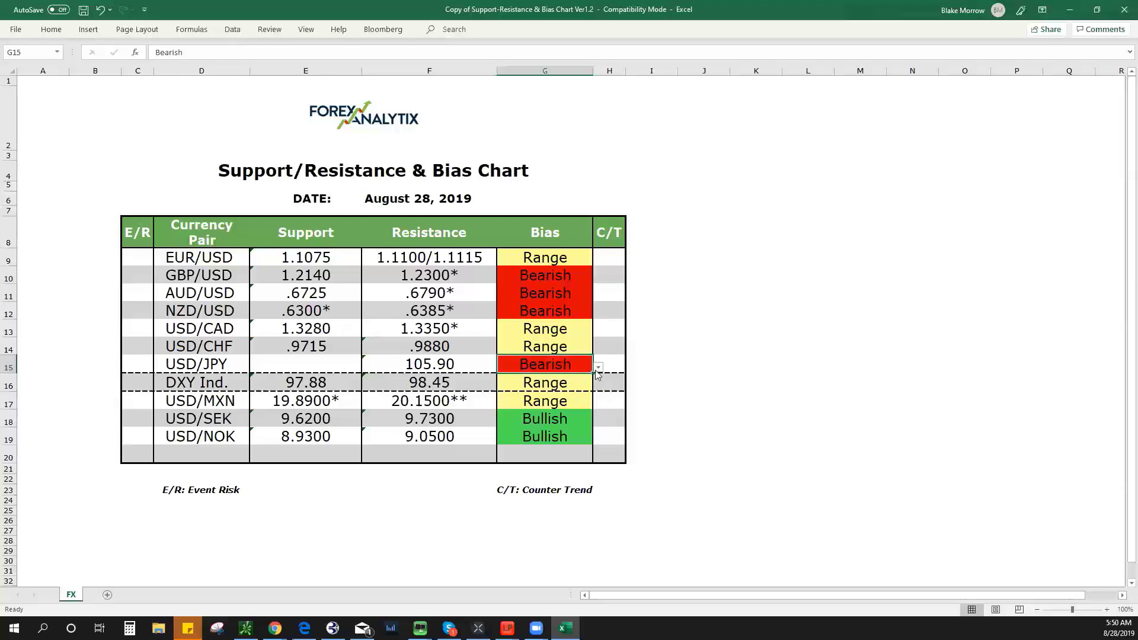
left_click(599, 368)
left_click(561, 394)
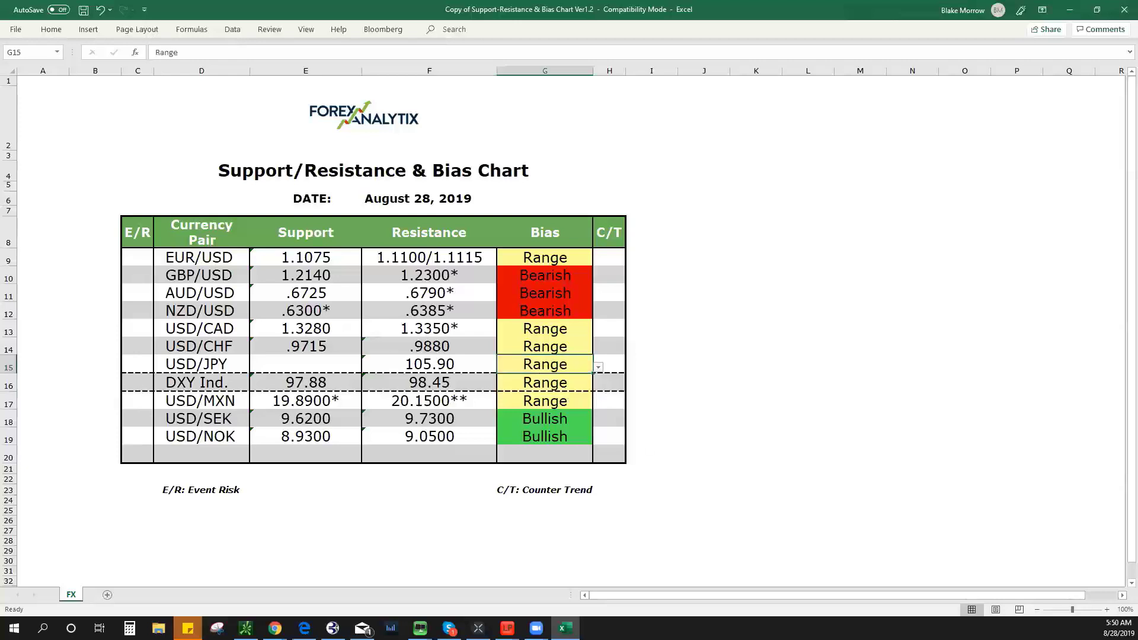
key("alt+Tab")
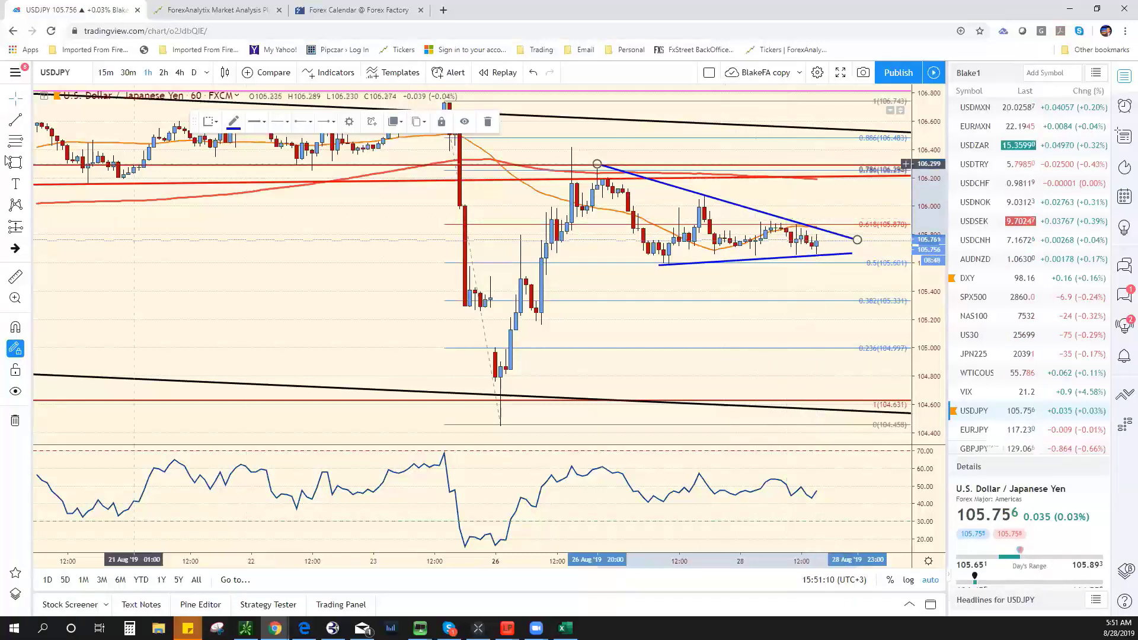
Draw an upward blue arrow right of the USDJPY triangle and review the 15-minute chart
left_click(28, 120)
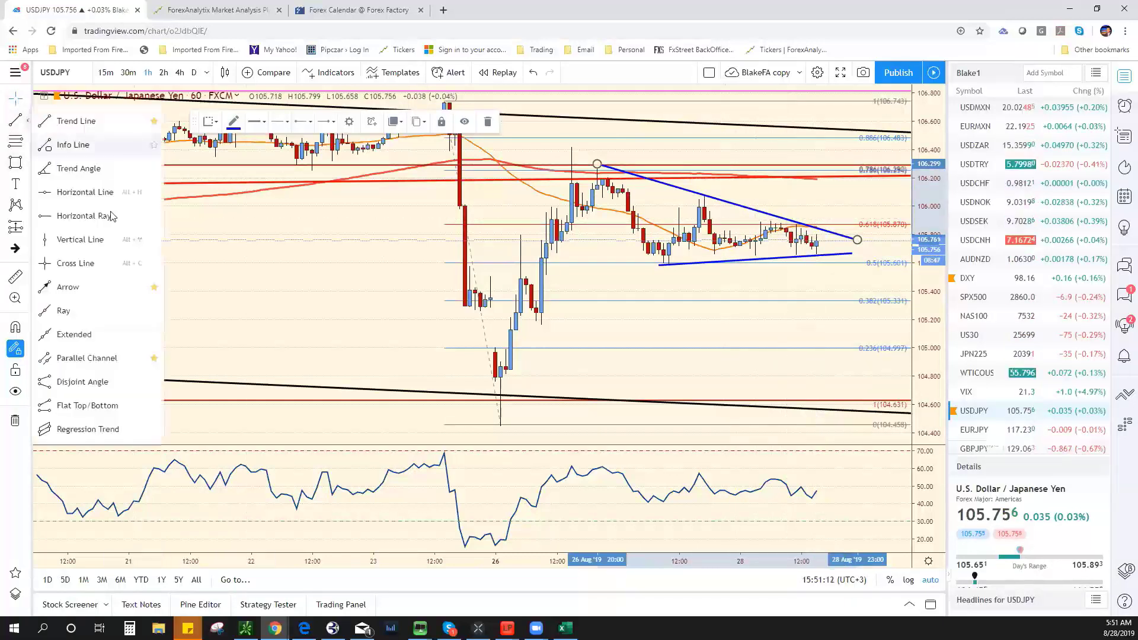
left_click(91, 293)
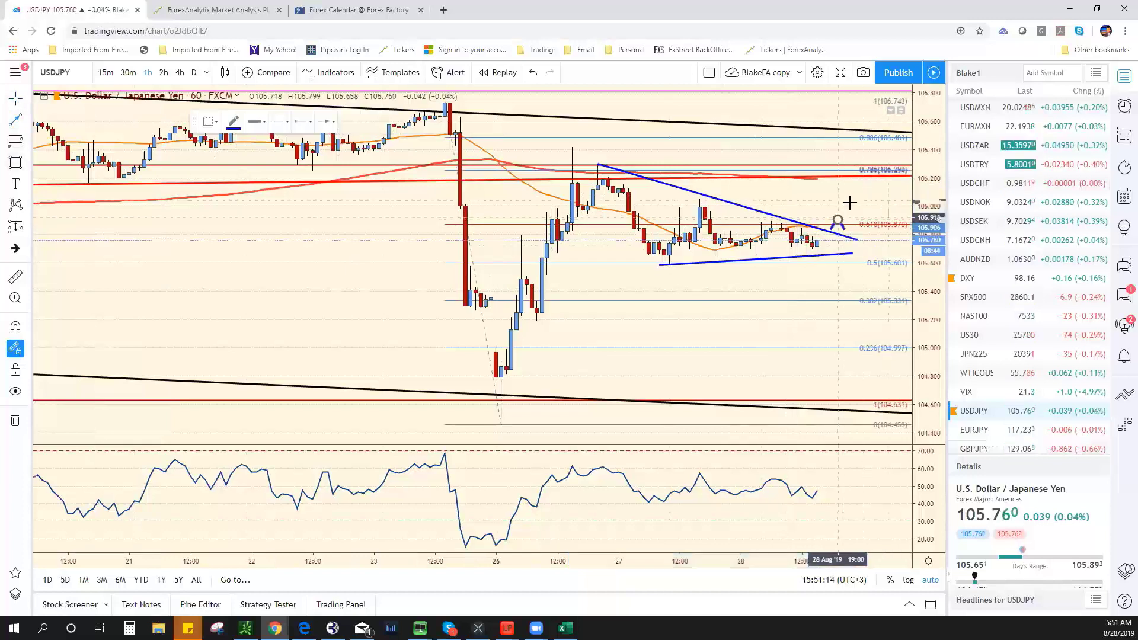
left_click_drag(850, 203, 863, 189)
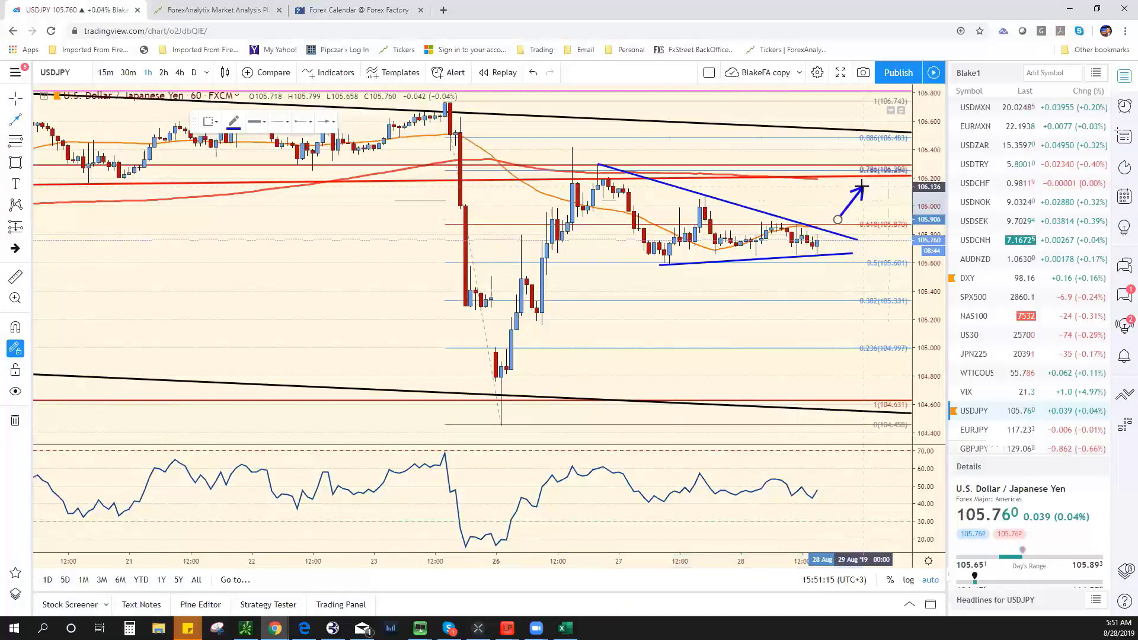
left_click(849, 228)
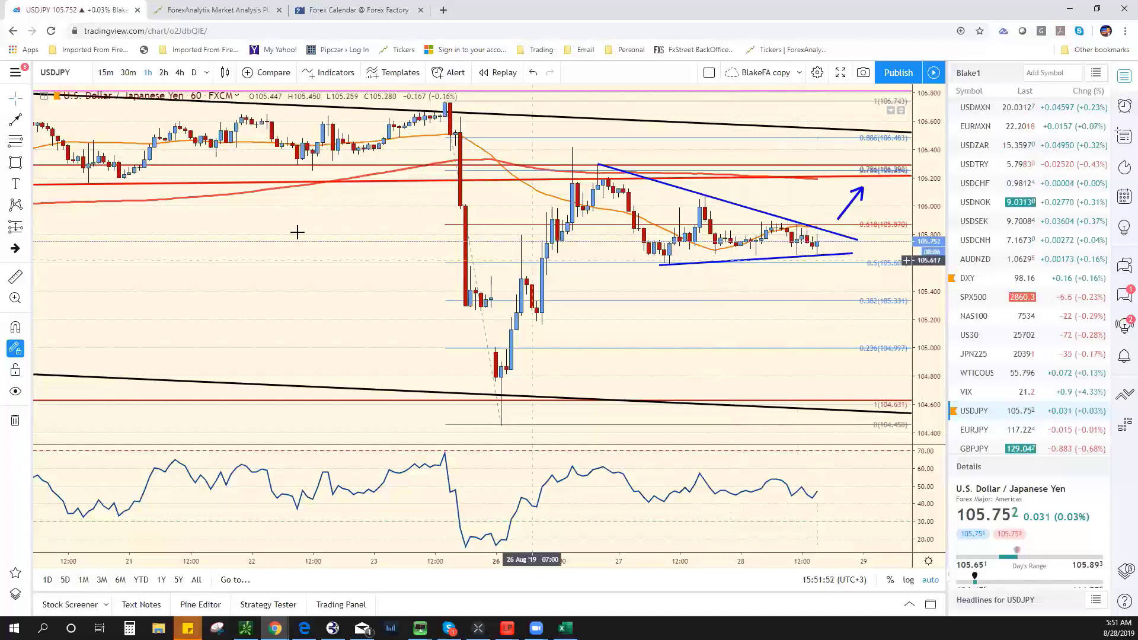
left_click(105, 74)
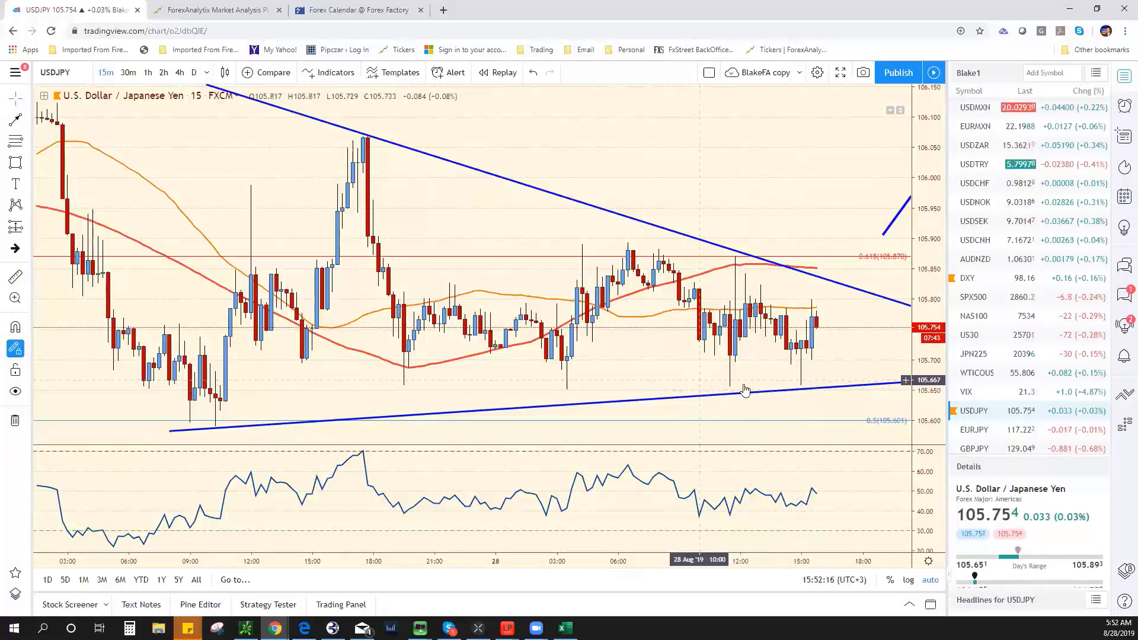
left_click(800, 440)
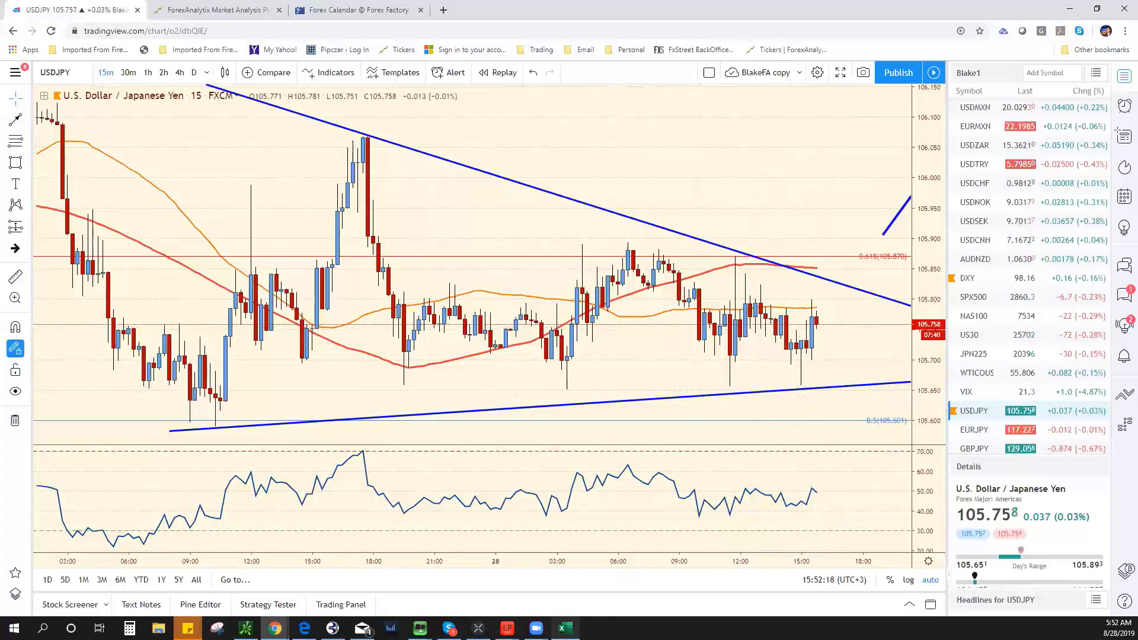
Begin entering 105.65 as USD/JPY support in cell E15
left_click(565, 628)
left_click(328, 360)
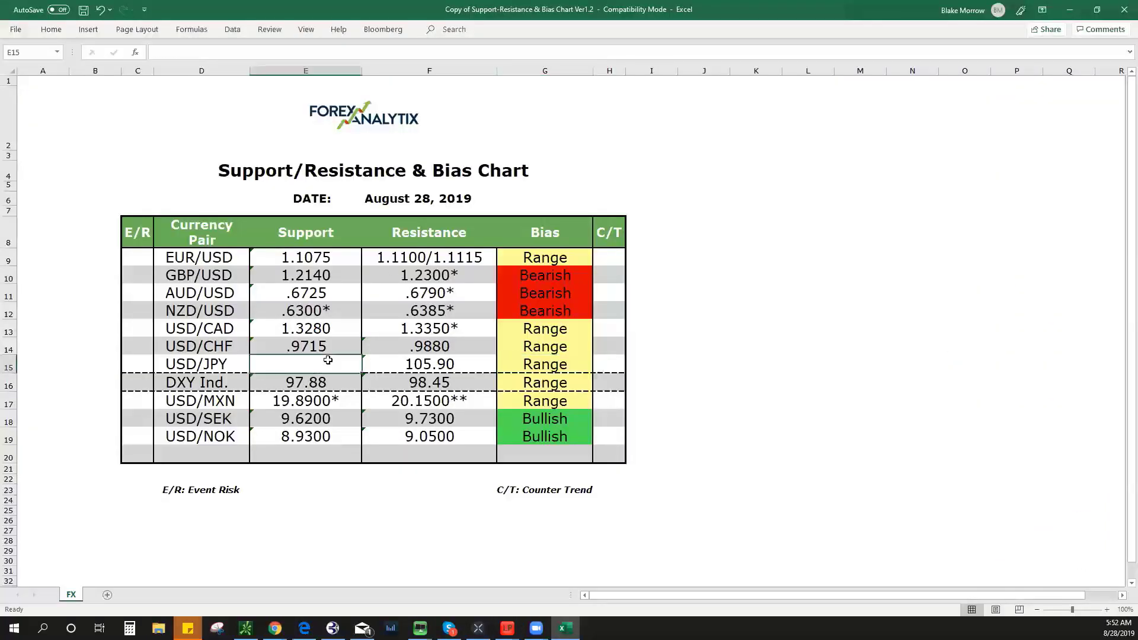
type("105.65")
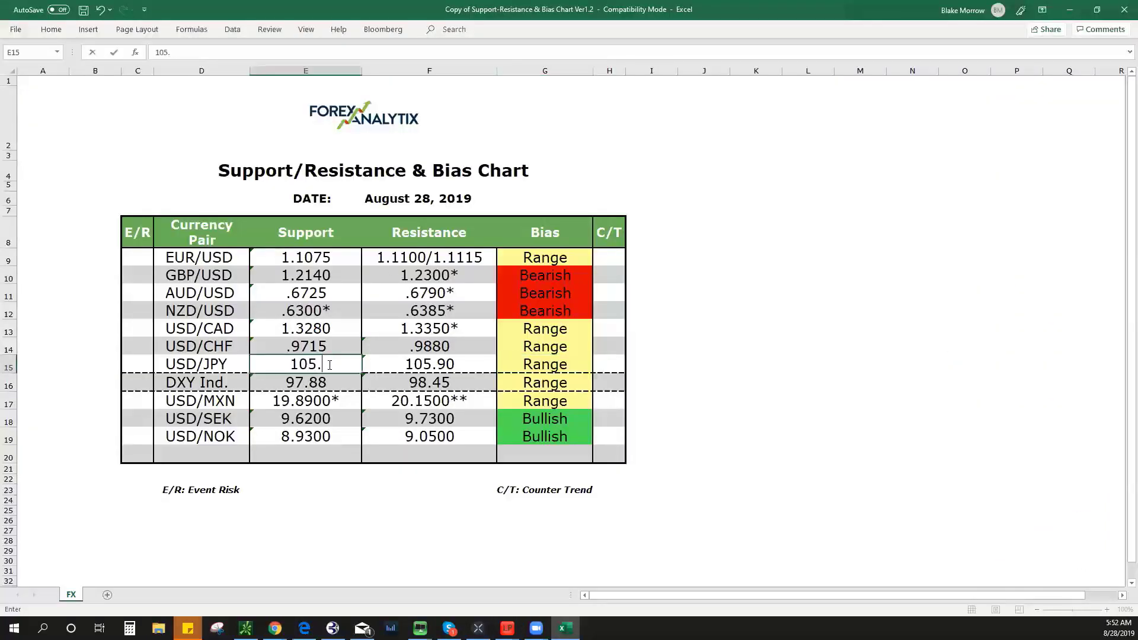
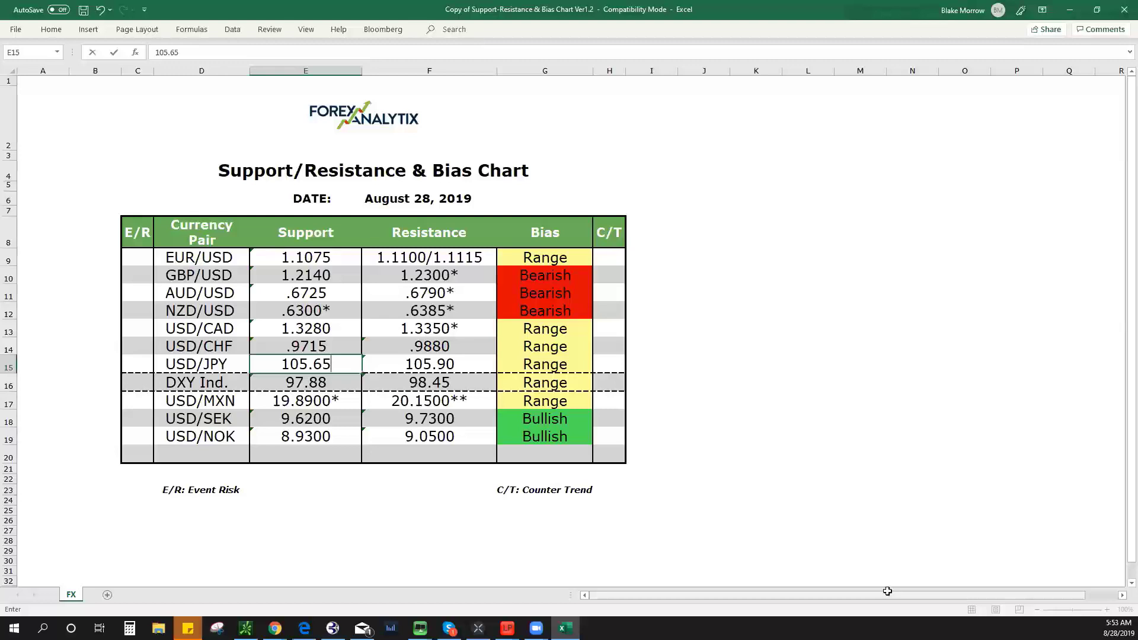
Minimize the bias workbook and load the SPX500 chart from the TradingView watchlist
left_click(1070, 10)
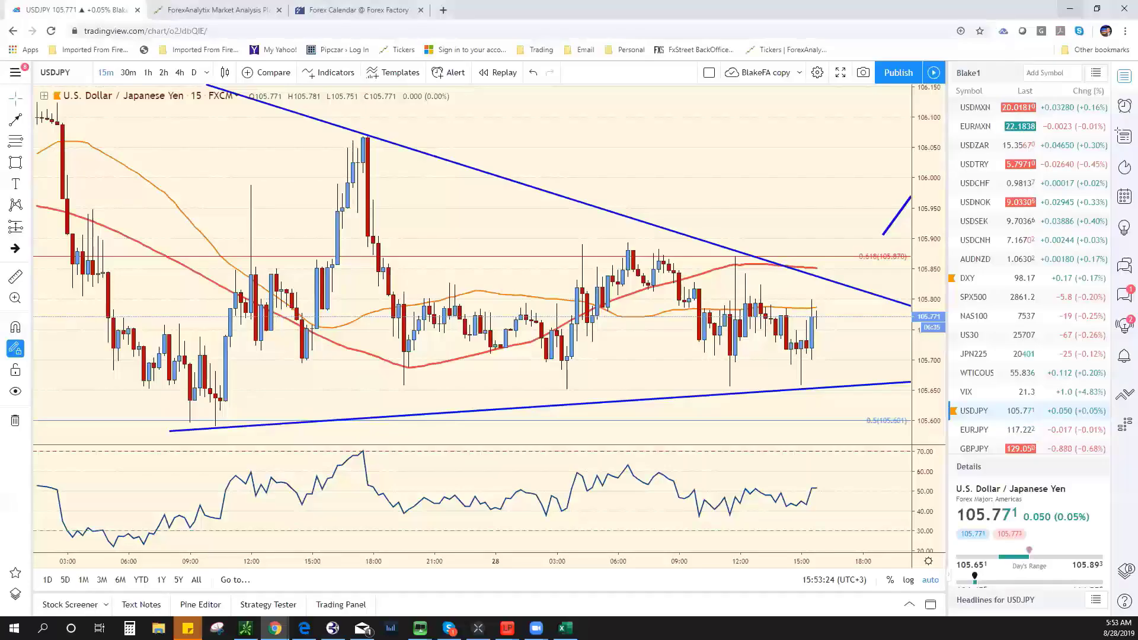
left_click(1011, 297)
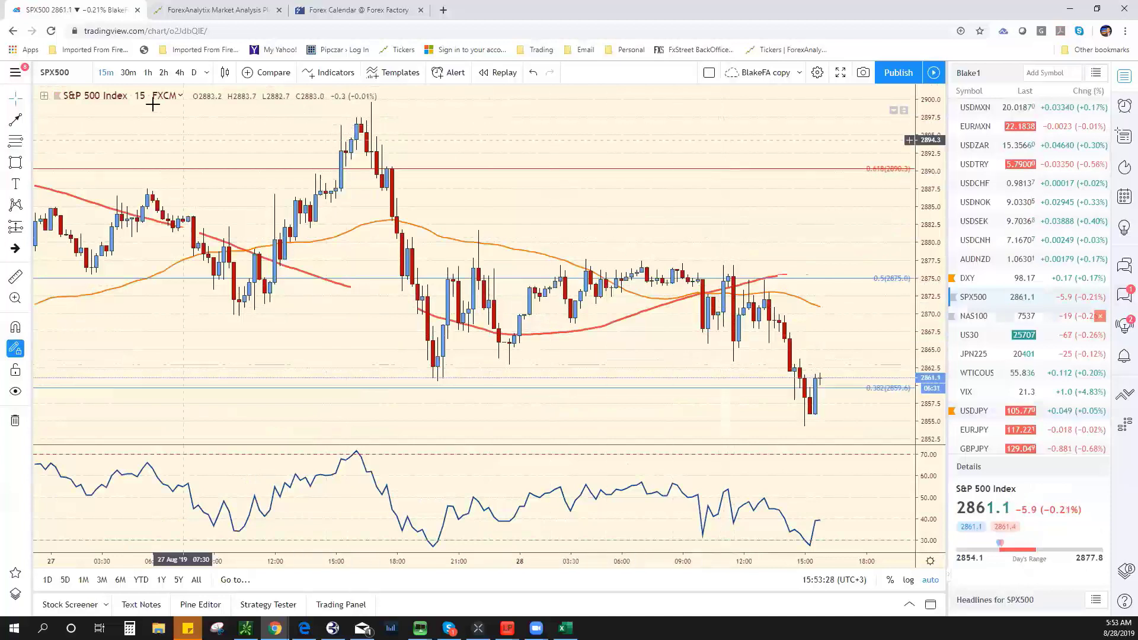
Switch the S&P 500 to 1-hour candles and box the 26 Aug rally and 27 Aug peak
left_click(148, 72)
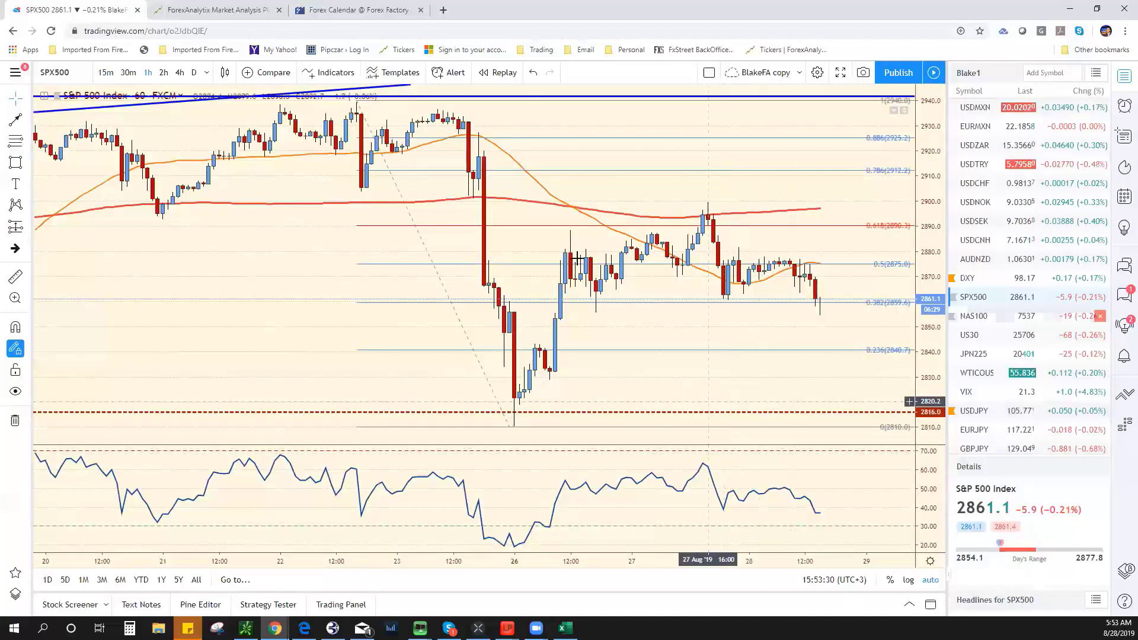
left_click(28, 163)
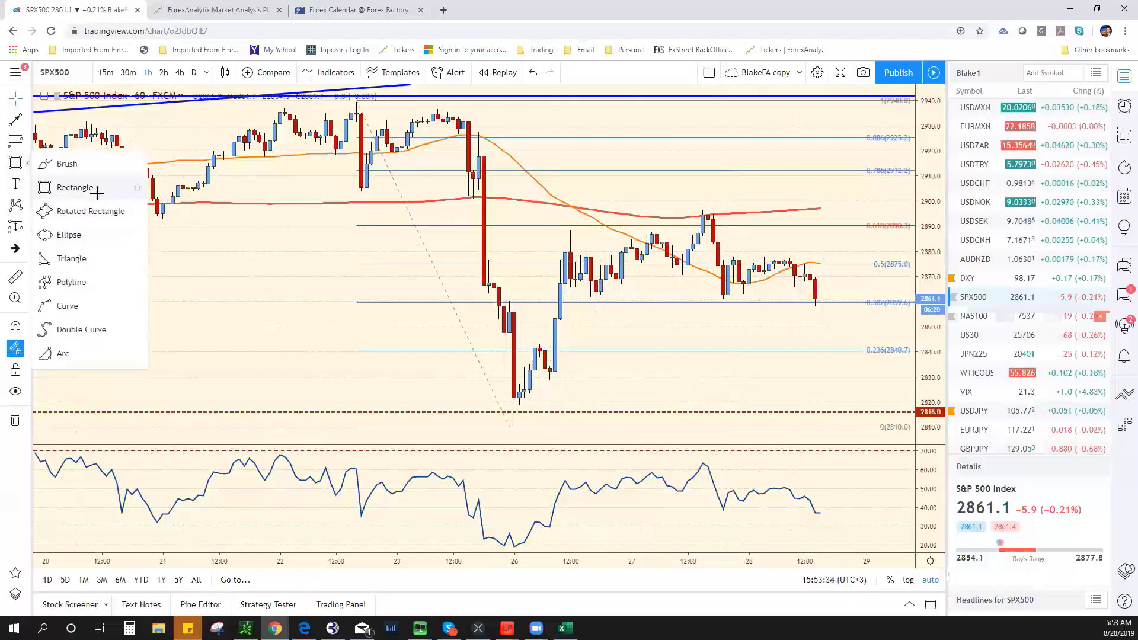
left_click(95, 189)
left_click(550, 361)
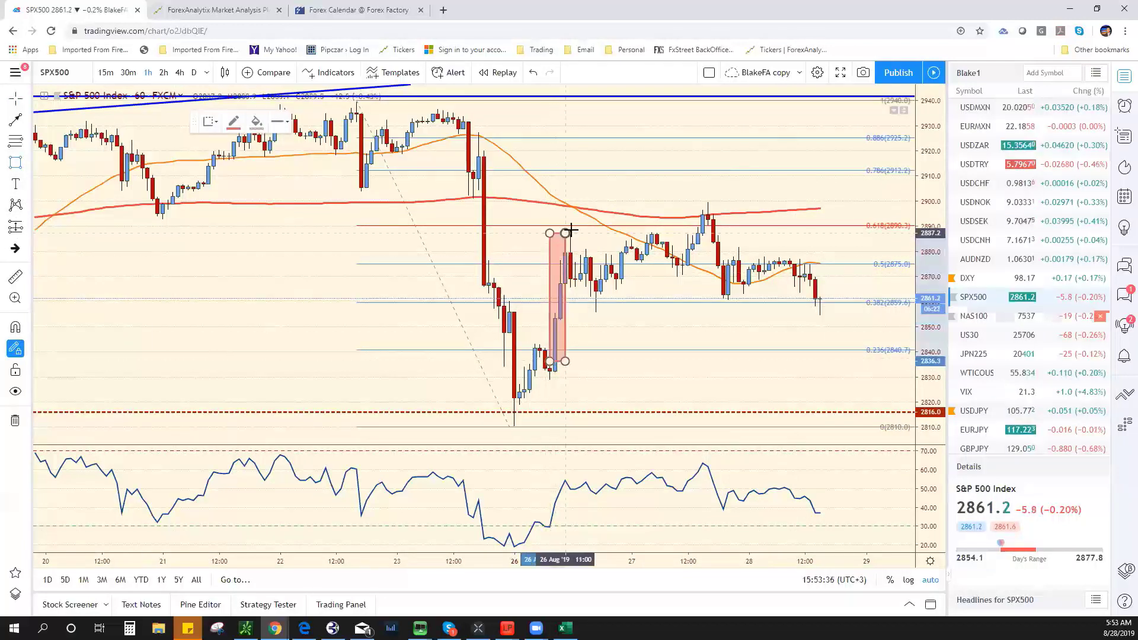
left_click(596, 229)
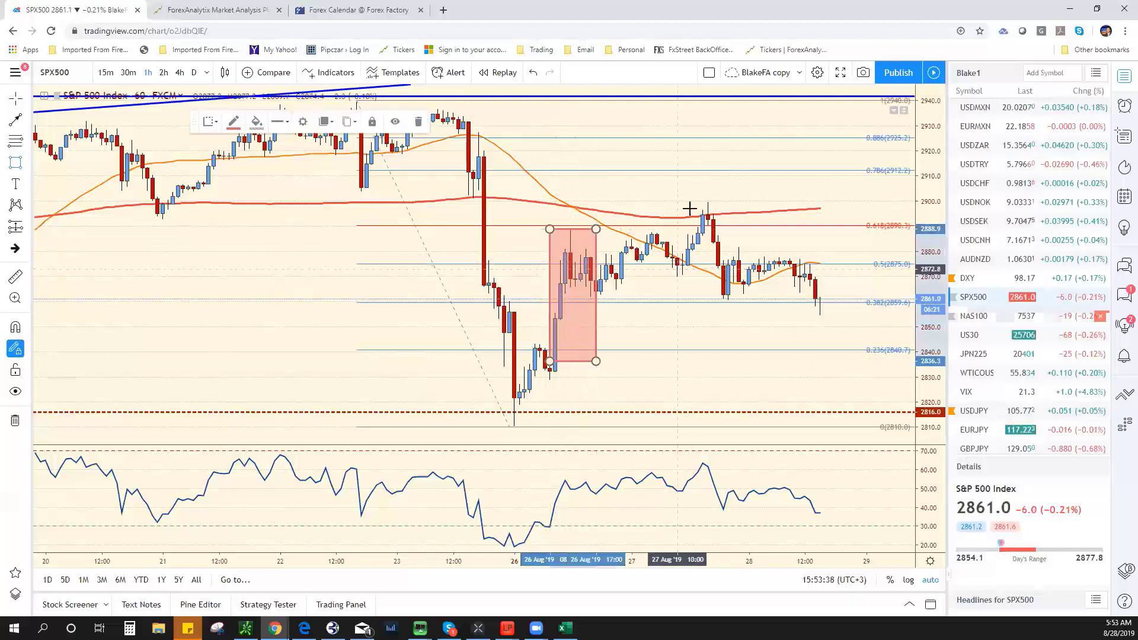
left_click(677, 270)
left_click(728, 202)
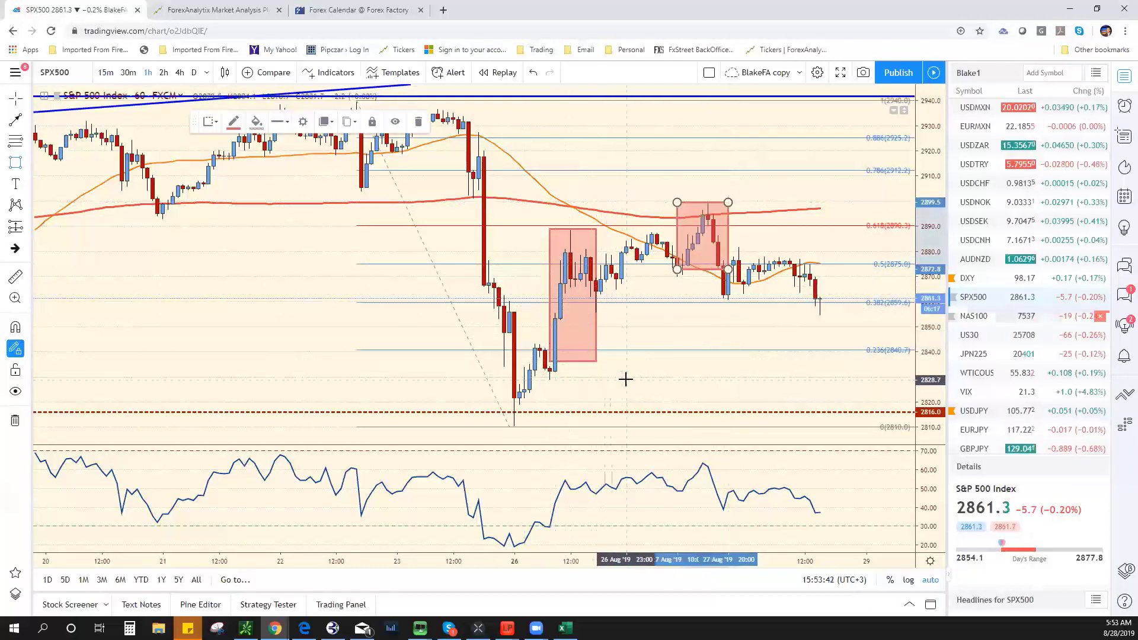
Remove both rectangles from the S&P 500 chart
right_click(597, 336)
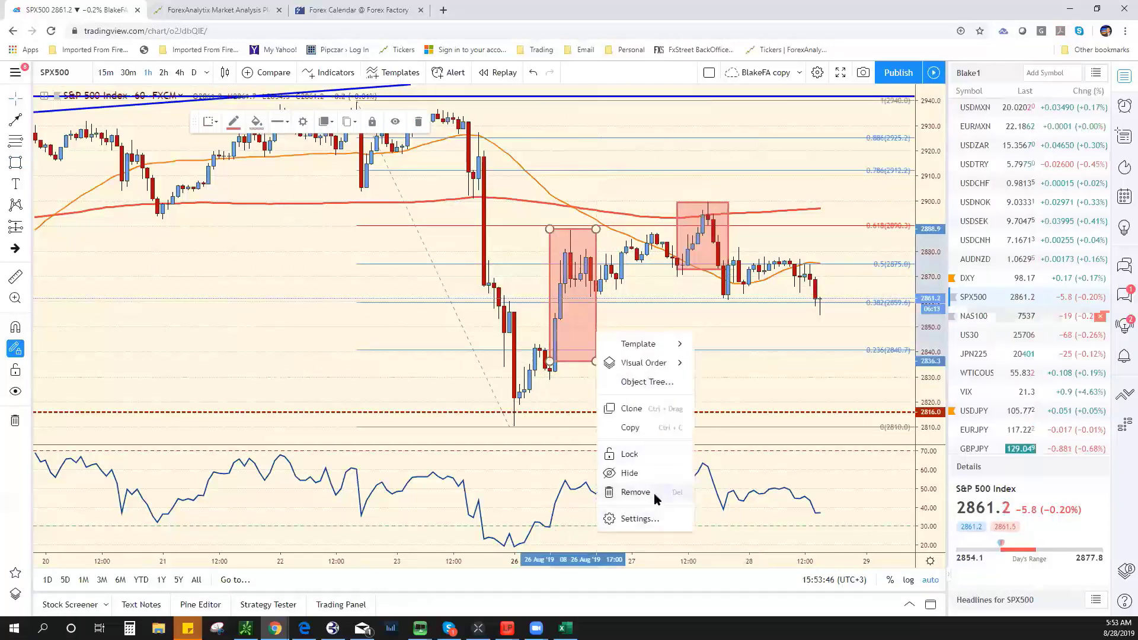
left_click(653, 492)
right_click(728, 206)
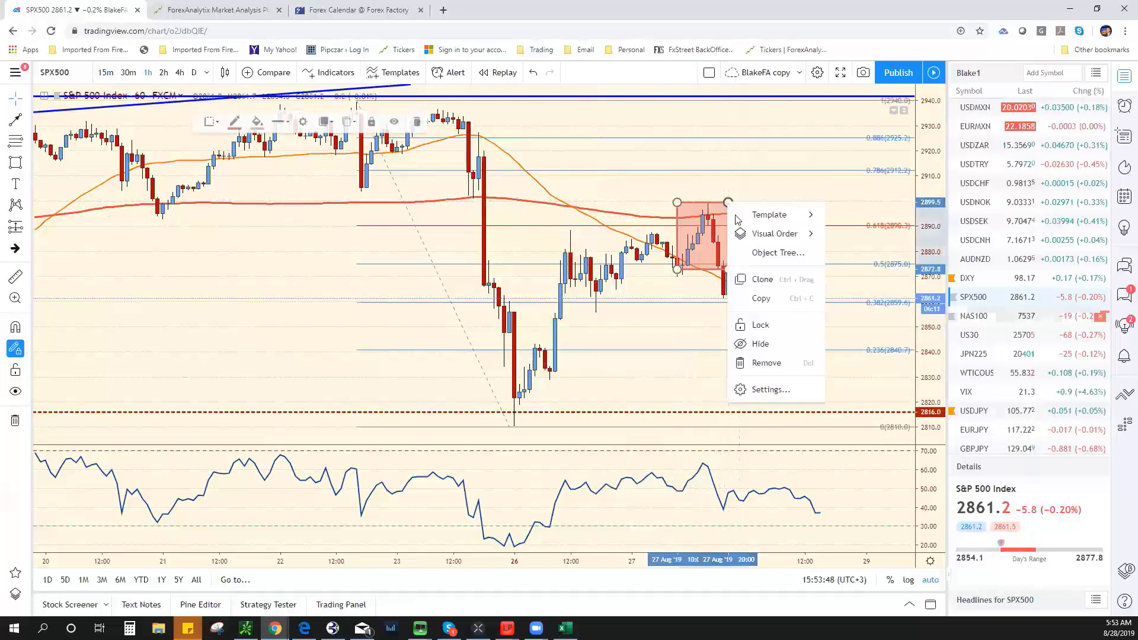
left_click(746, 362)
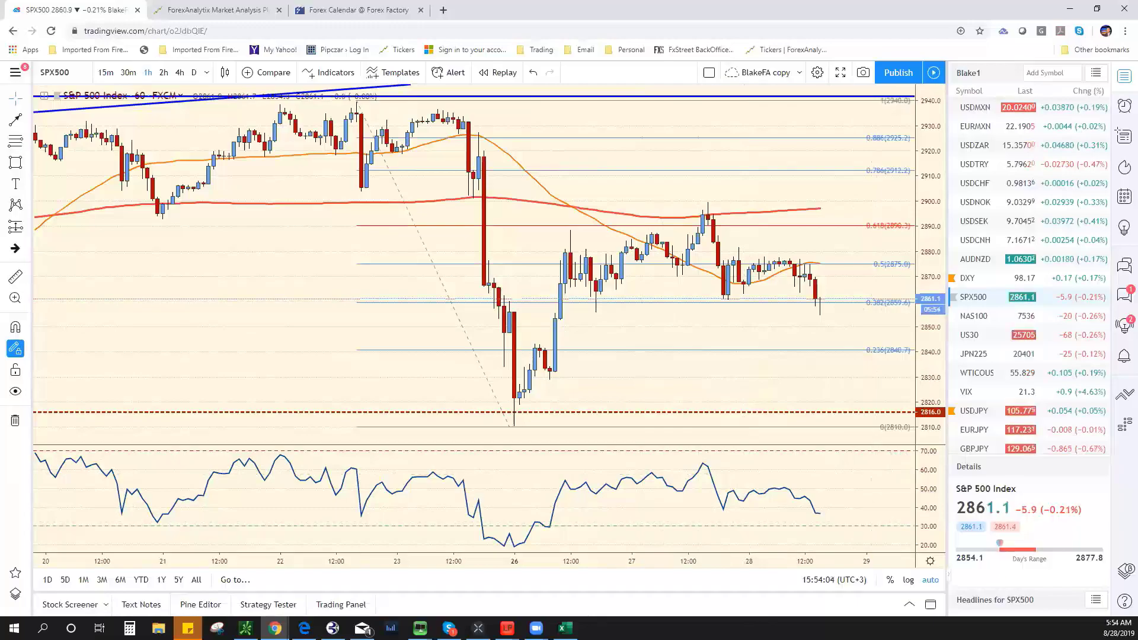
Check the bias workbook, then go through VIX to the WTICOUSD oil hourly chart
left_click(565, 628)
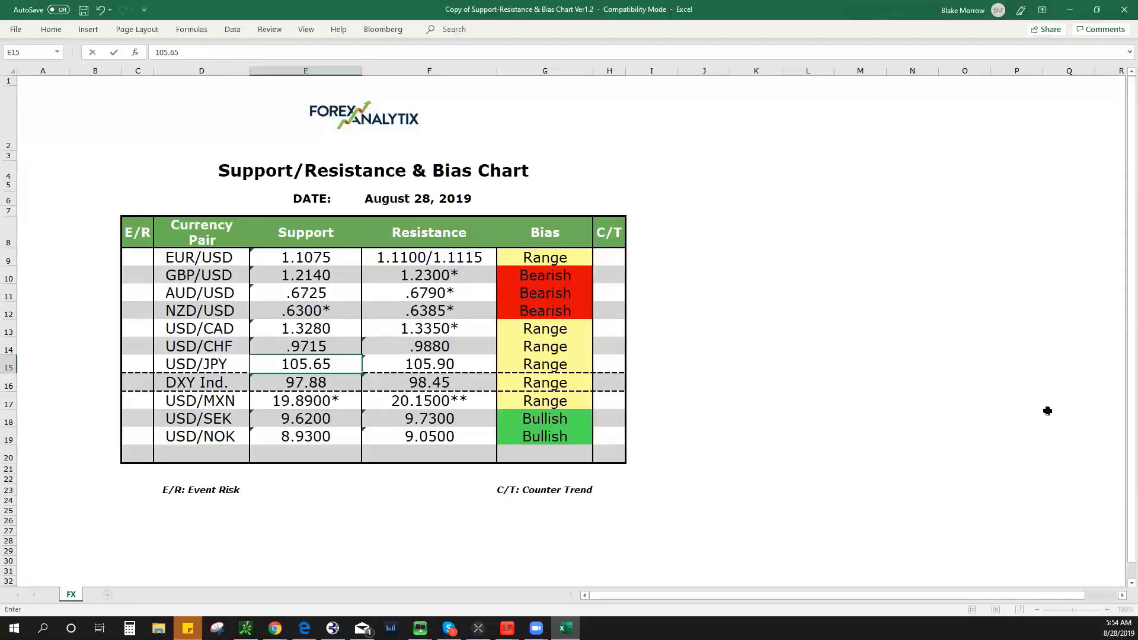
left_click(1067, 7)
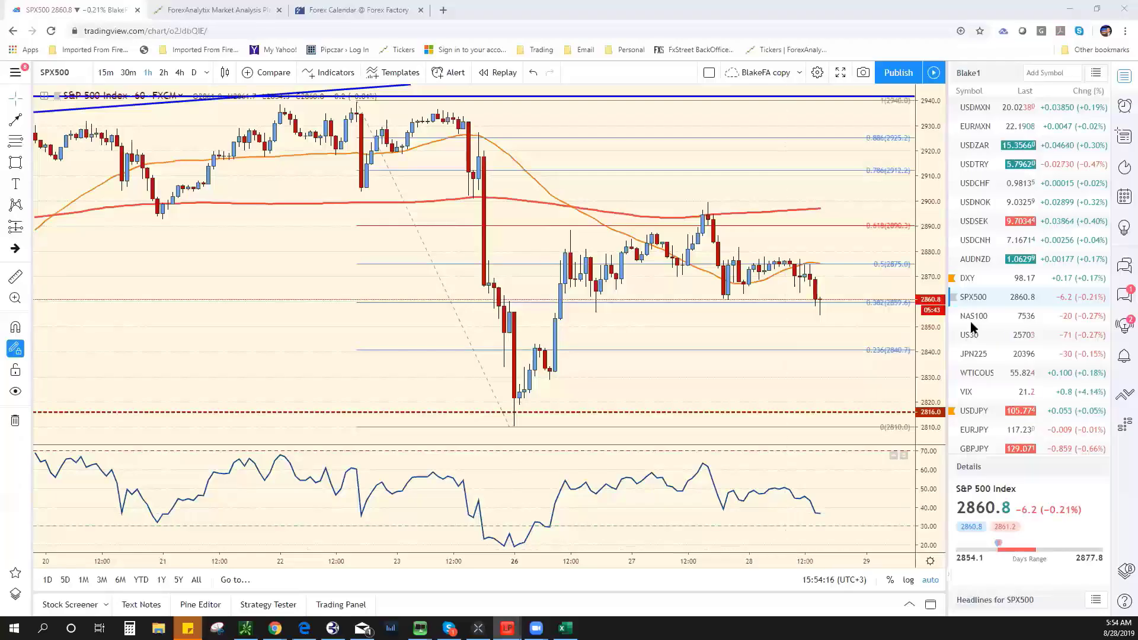
left_click(1007, 391)
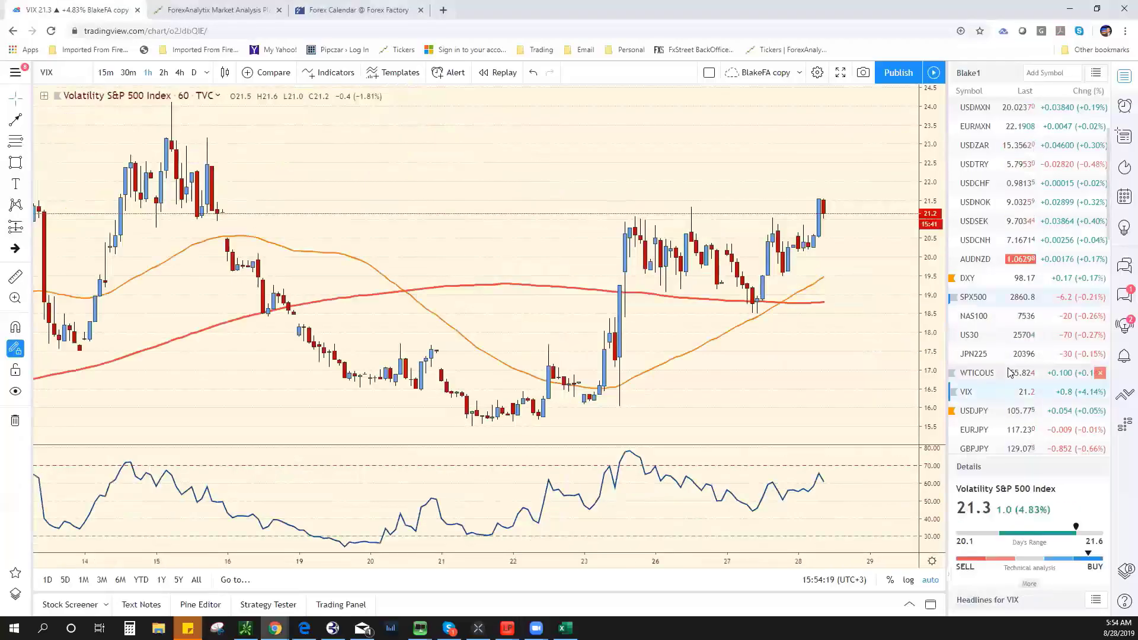
left_click(1008, 372)
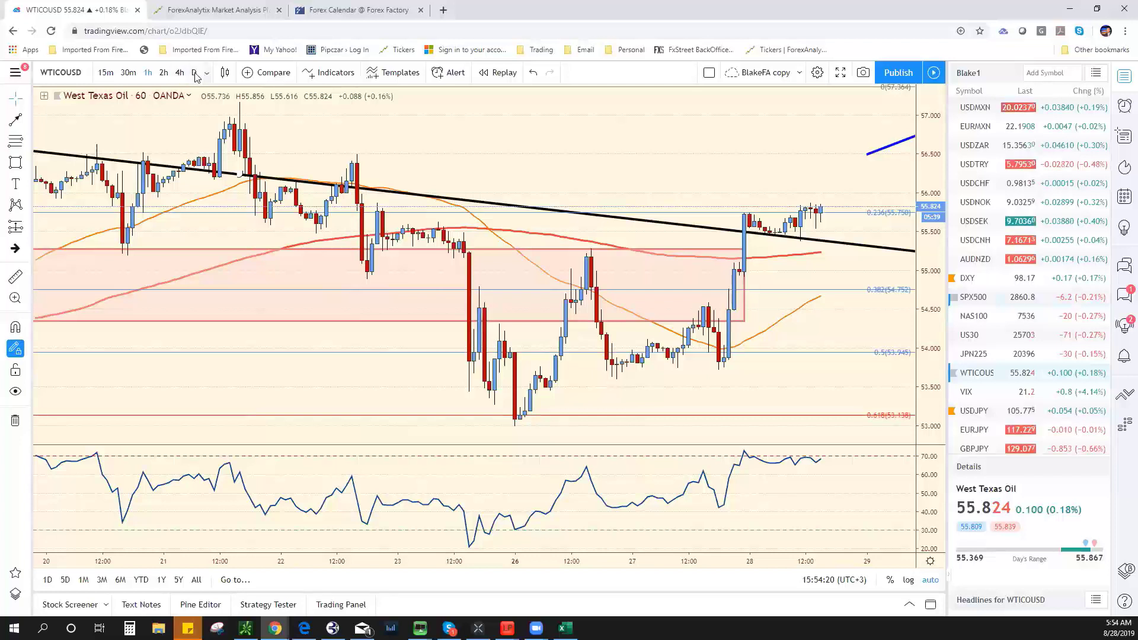
Put oil on daily candles, zoom out to May, and raise the black trendline's right end
key("d")
key("Return")
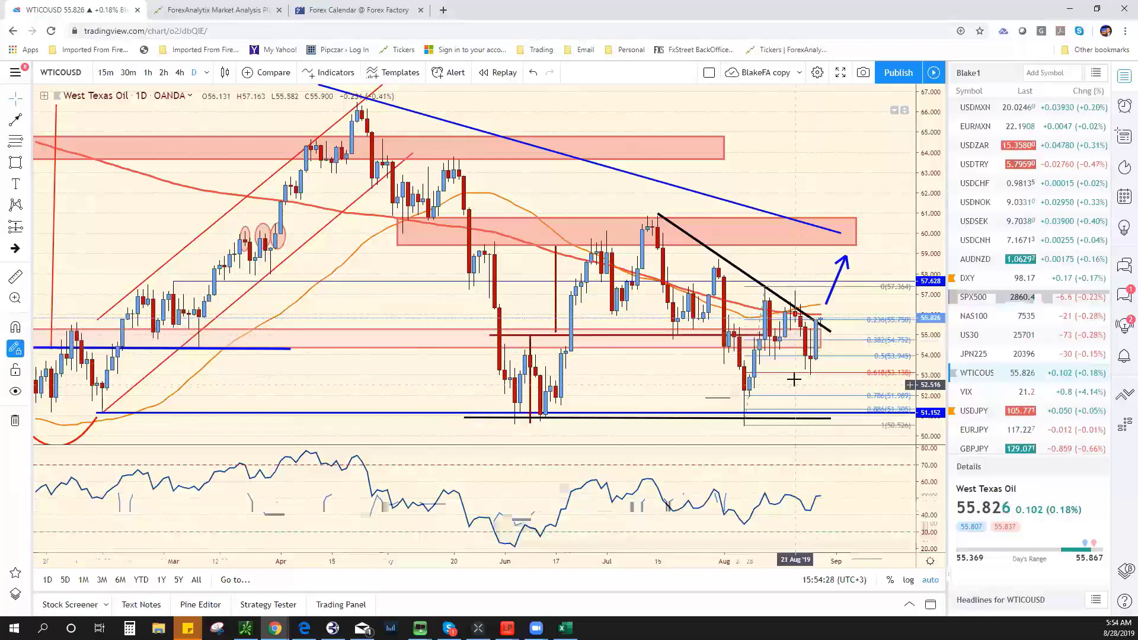
scroll(793, 377, "down", 2)
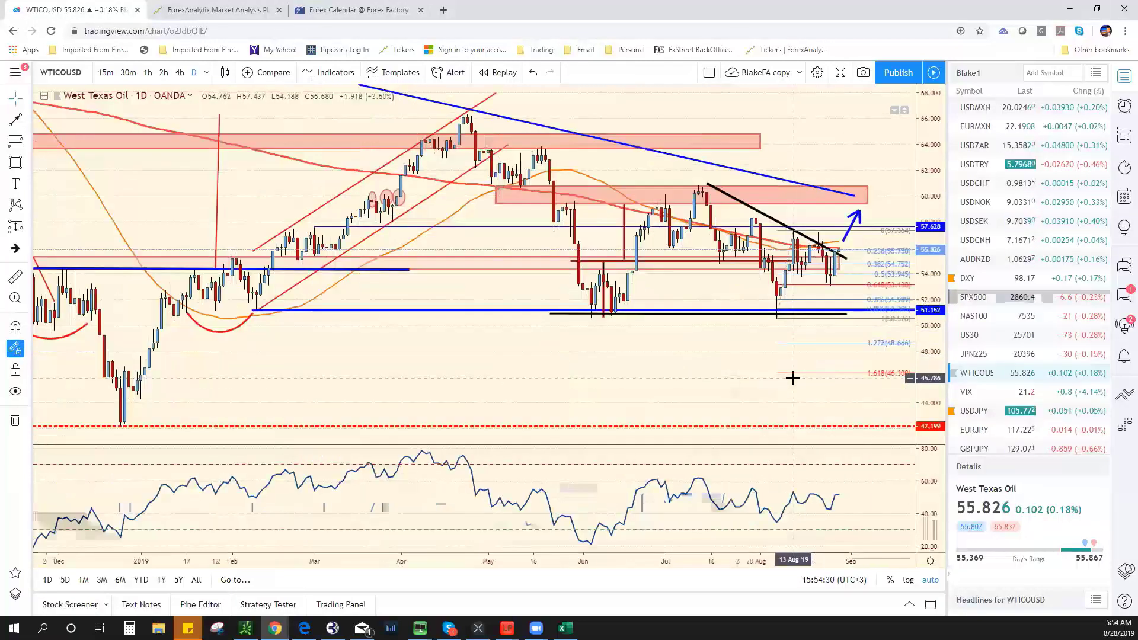
scroll(825, 288, "up", 2)
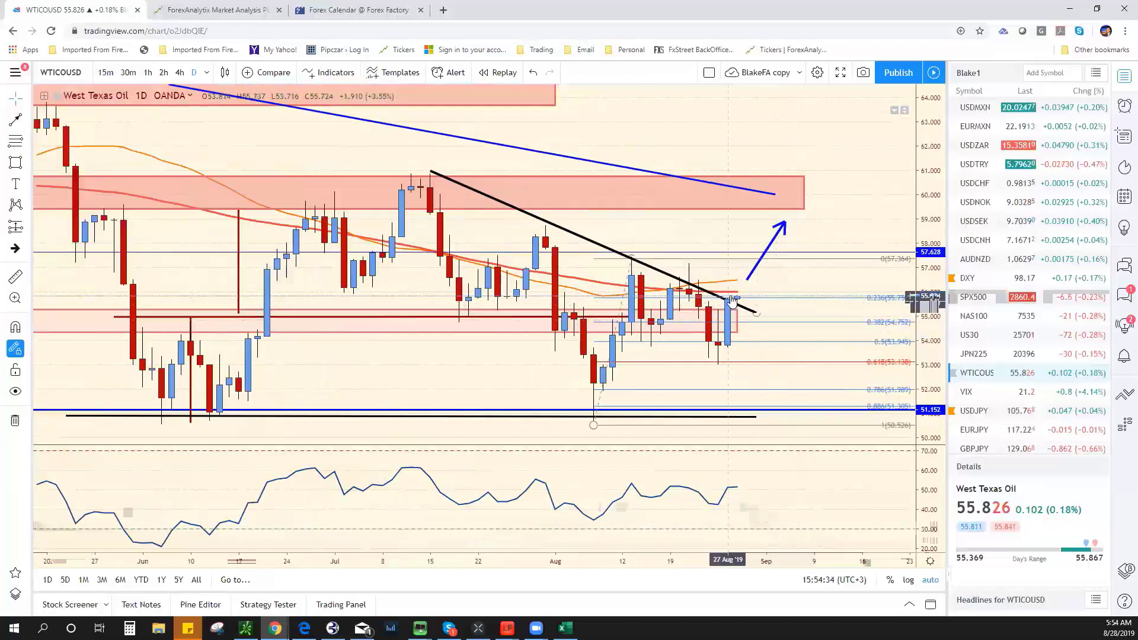
mouse_move(756, 312)
left_mouse_down()
mouse_move(773, 262)
mouse_move(776, 322)
left_mouse_up()
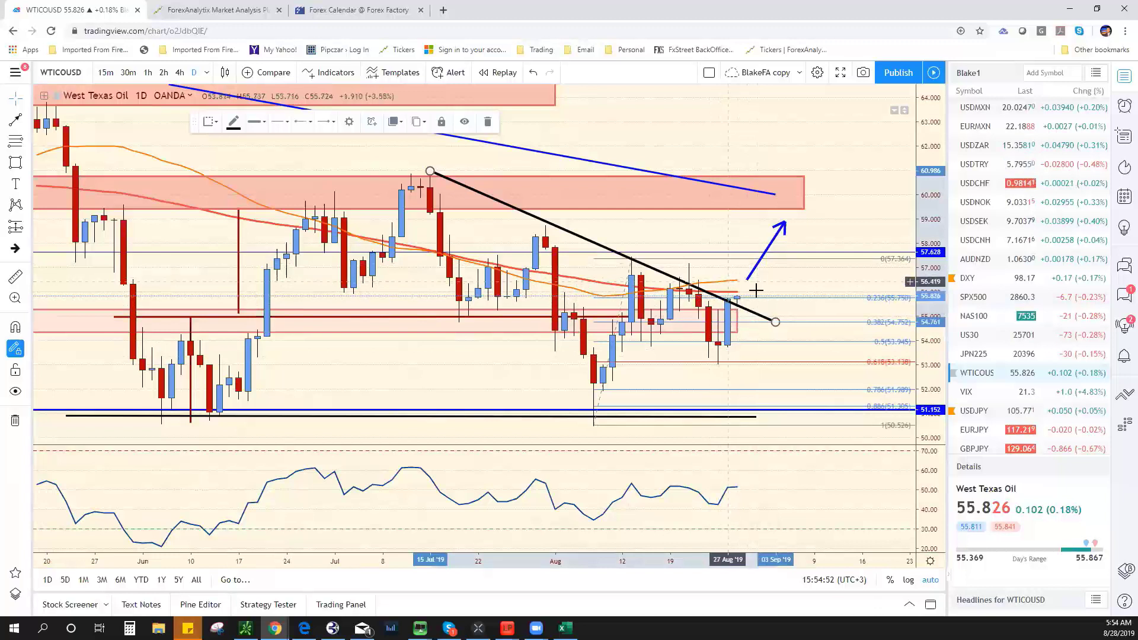
scroll(755, 294, "down", 2)
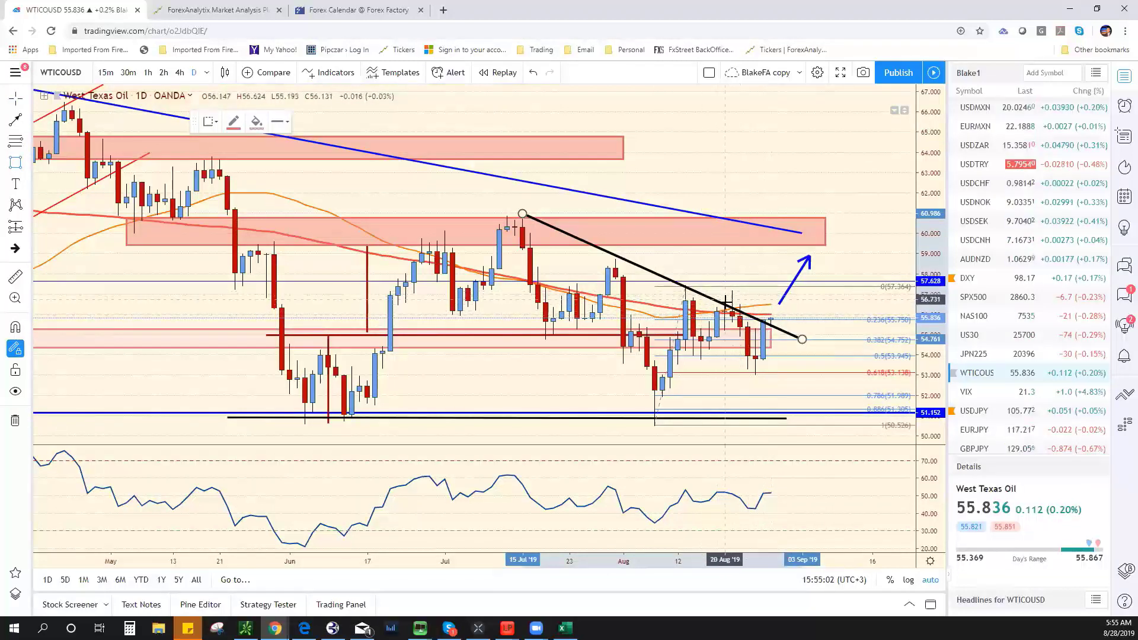
Draw a small red box over the latest oil candles just above the black trendline
left_click_drag(731, 304, 786, 318)
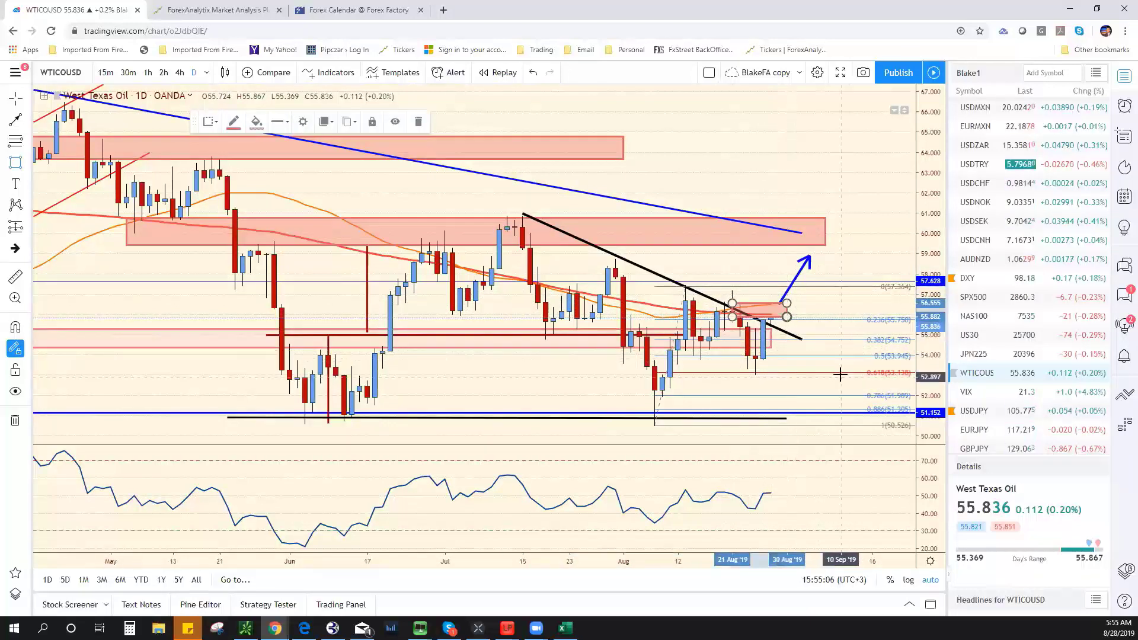
left_click(857, 244)
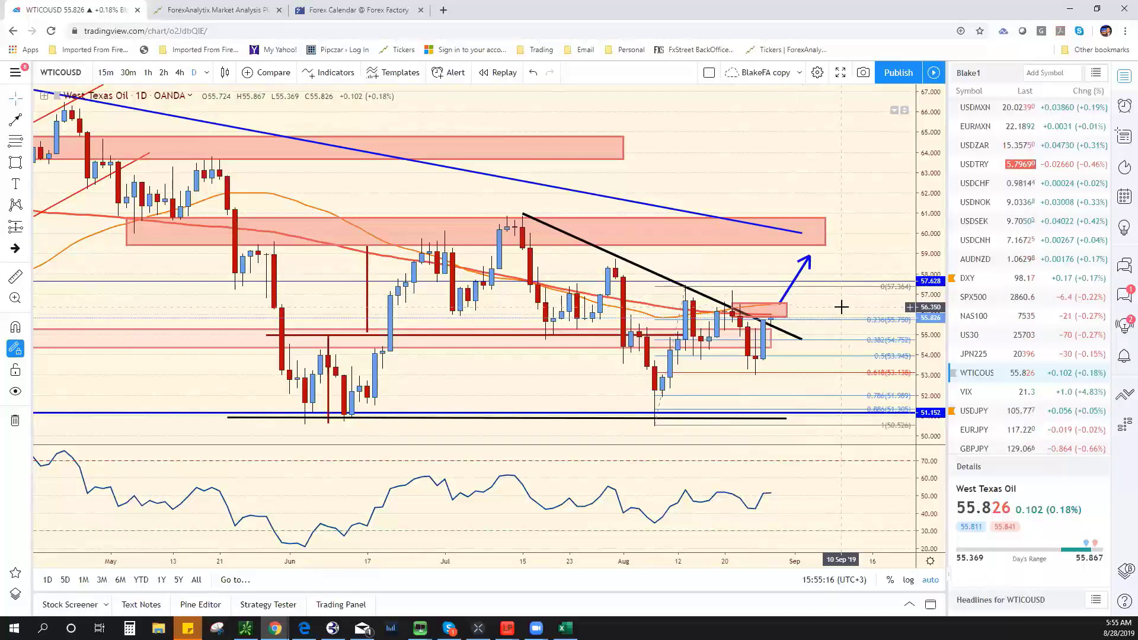
left_click(775, 314)
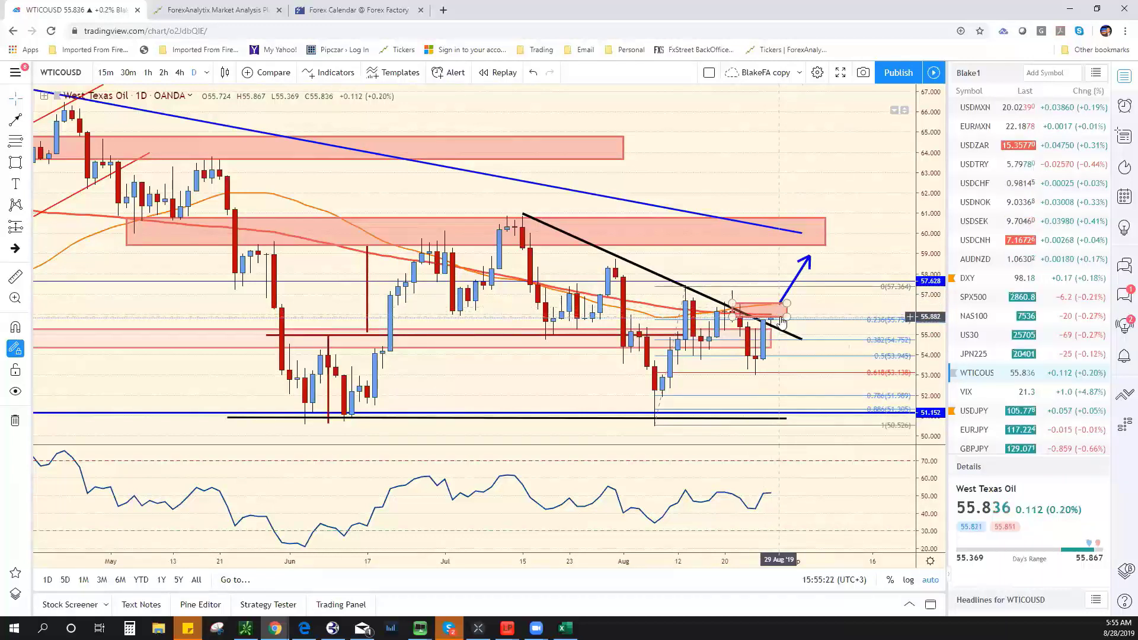
scroll(771, 315, "down", 3)
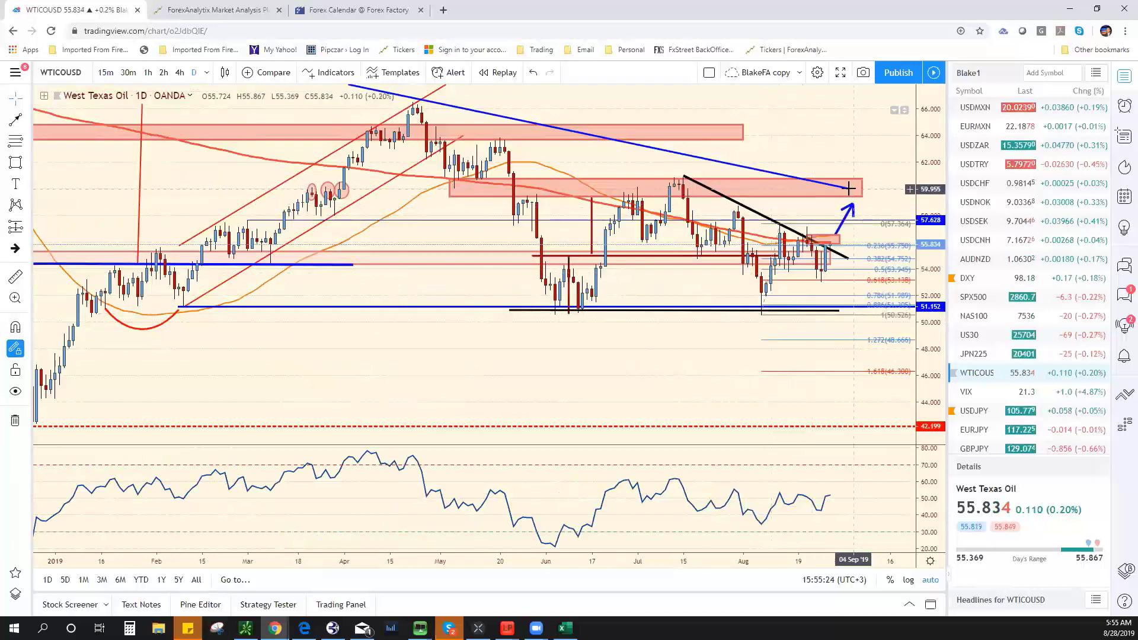
Drag the blue trendline's right endpoint further right and zoom around to review it
left_click_drag(849, 189, 867, 195)
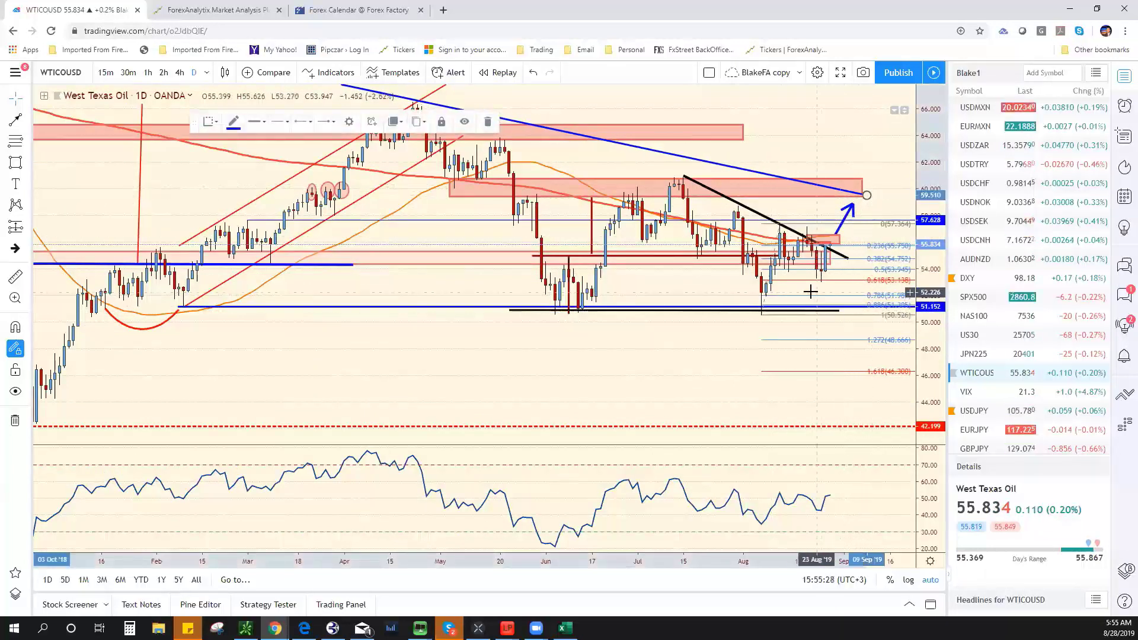
scroll(811, 292, "up", 2)
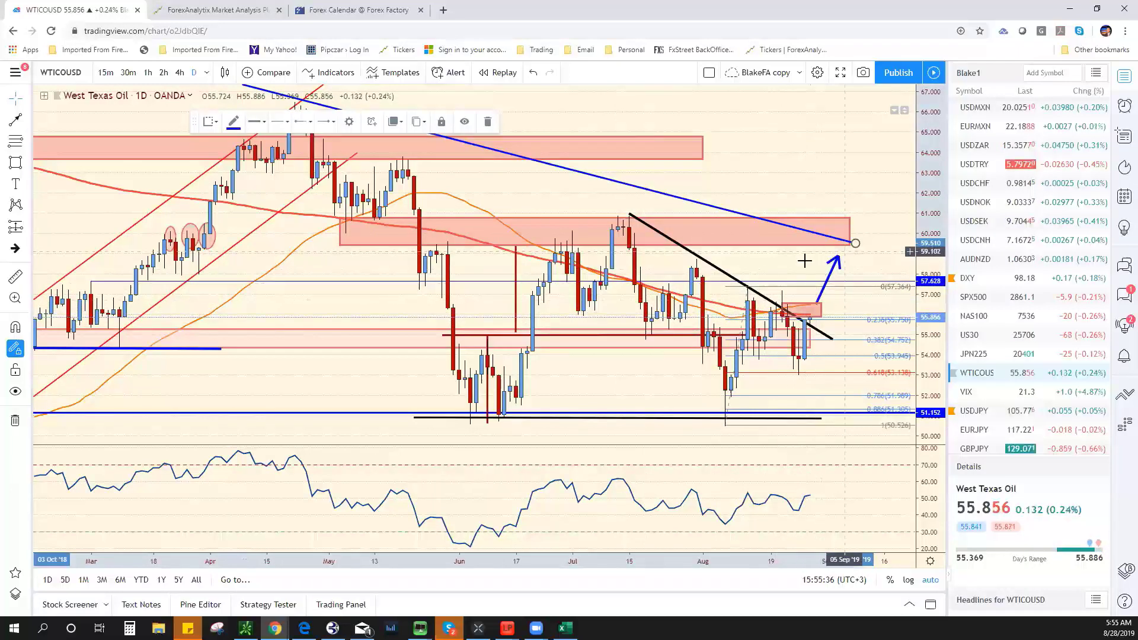
scroll(804, 261, "down", 3)
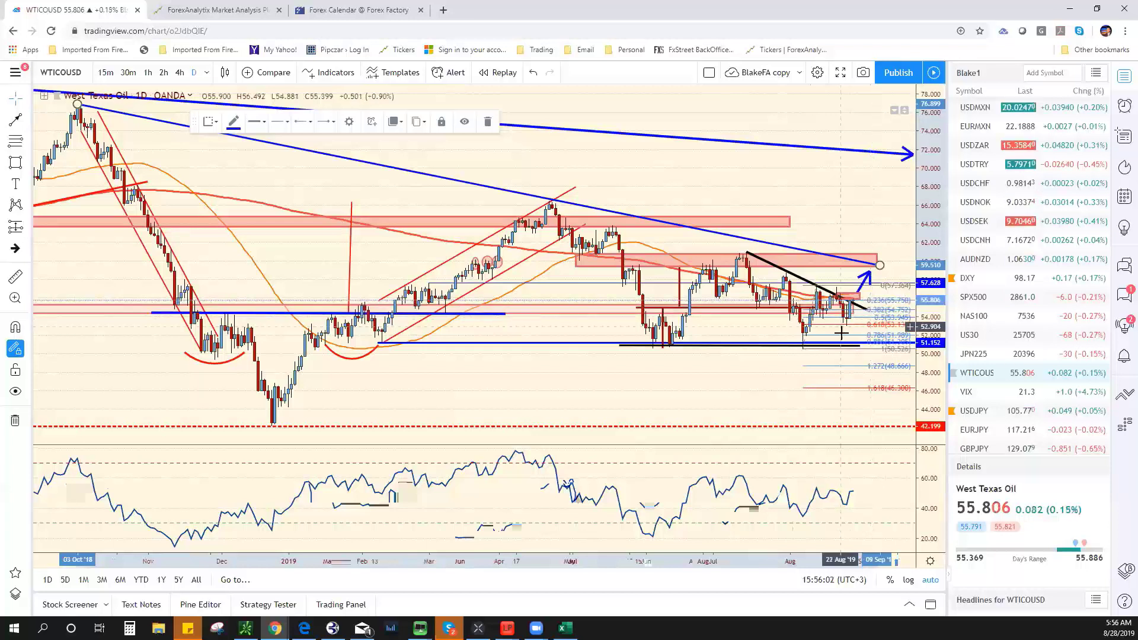
scroll(830, 326, "up", 5)
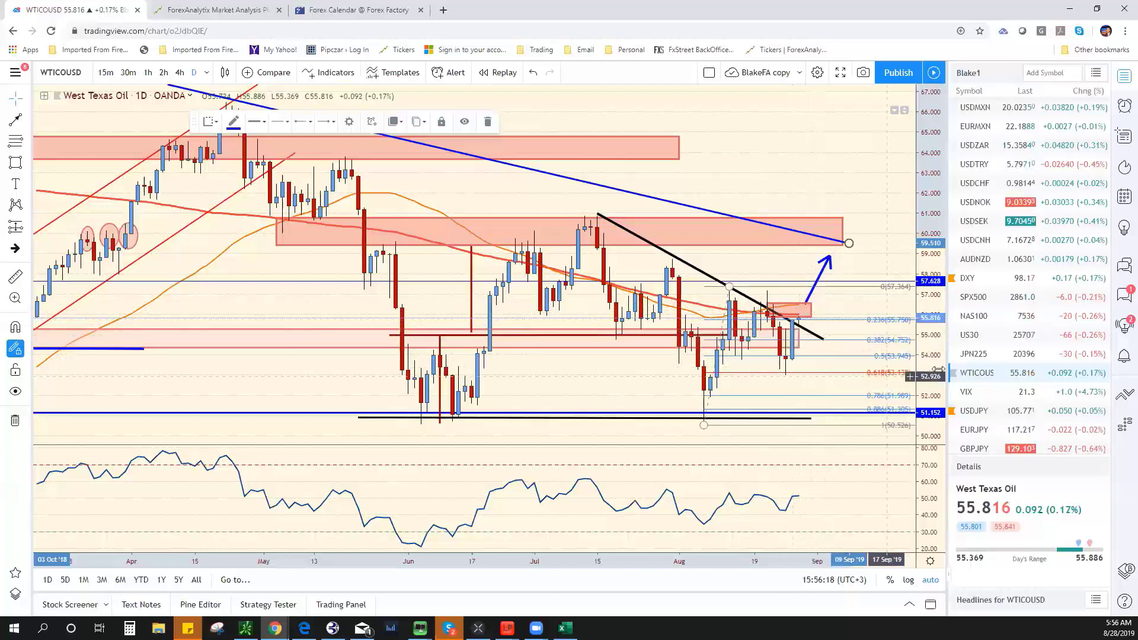
Load the EURCHF pair from further down the watchlist
scroll(1050, 321, "down", 6)
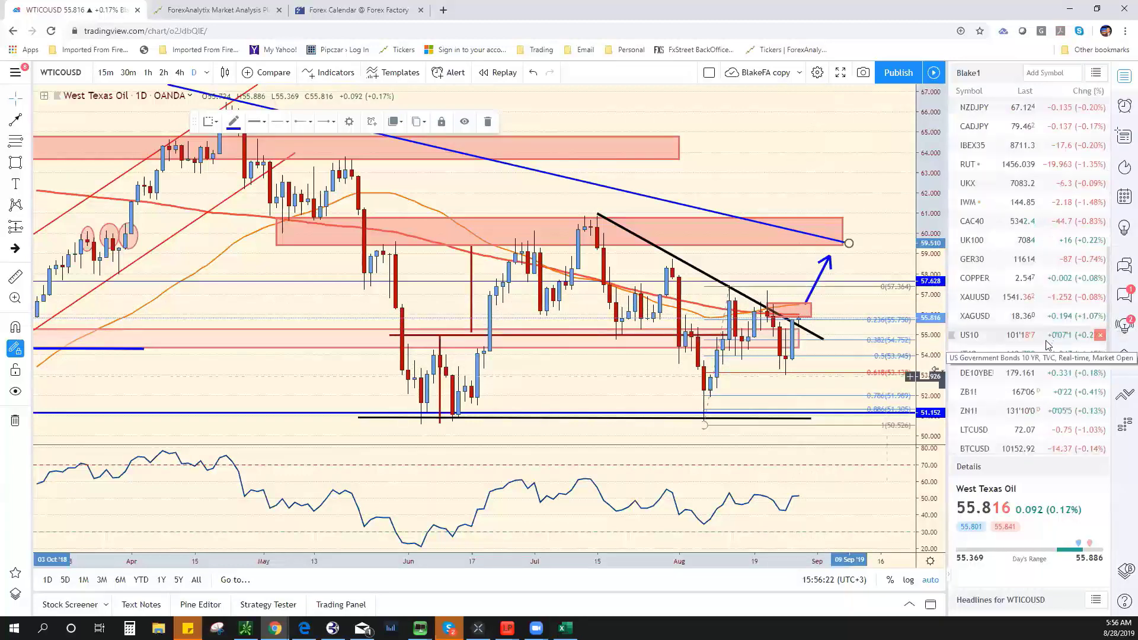
scroll(1035, 379, "down", 3)
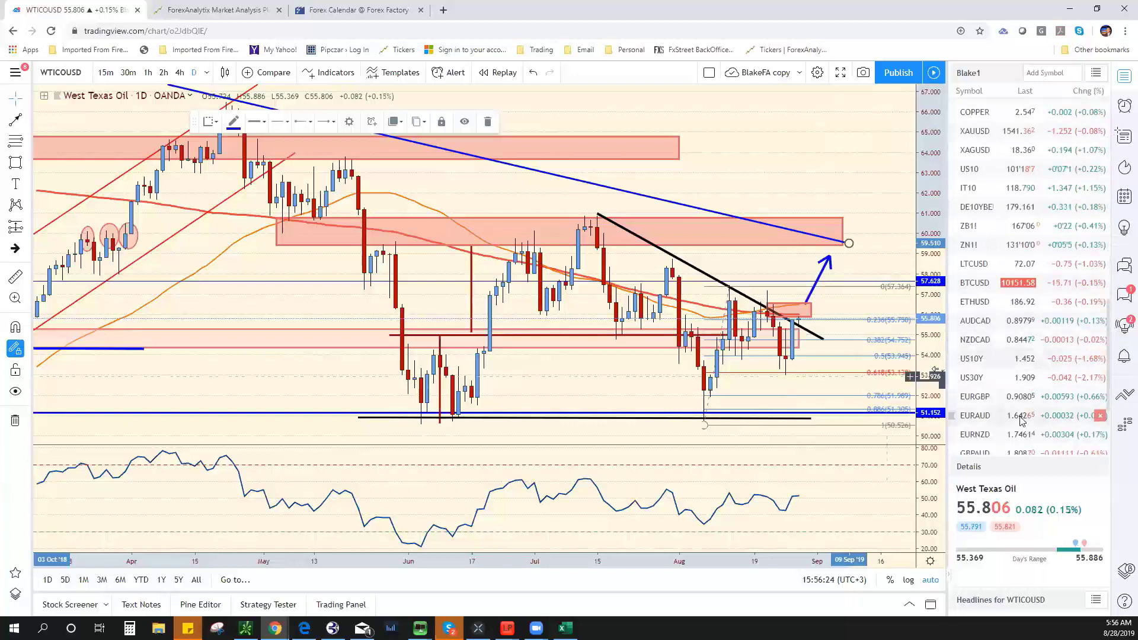
scroll(1021, 420, "down", 3)
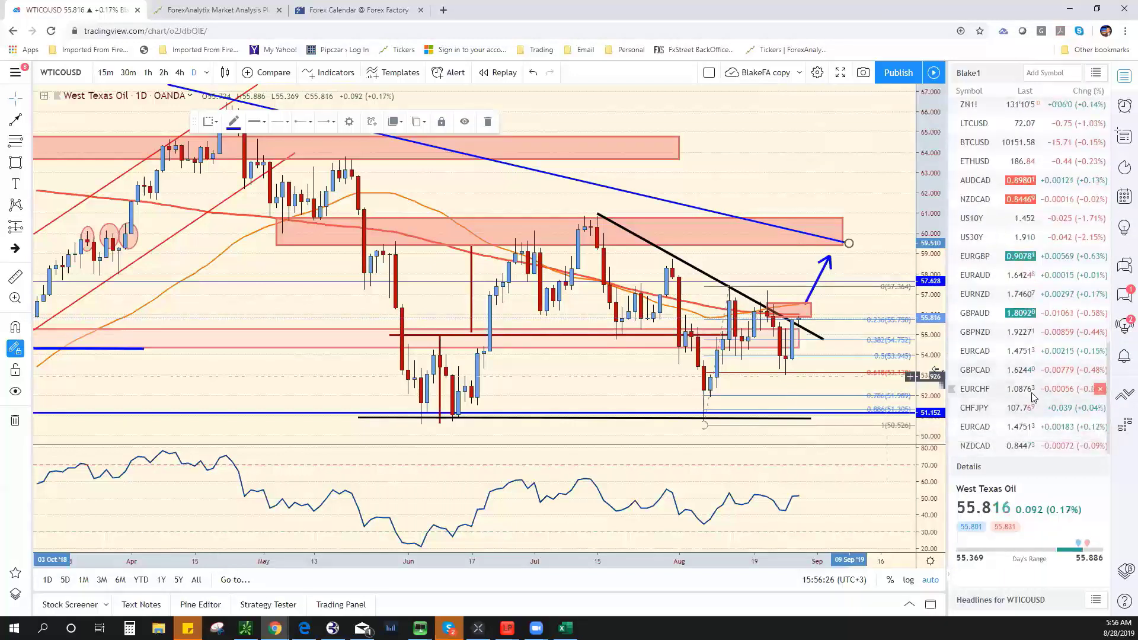
left_click(1032, 390)
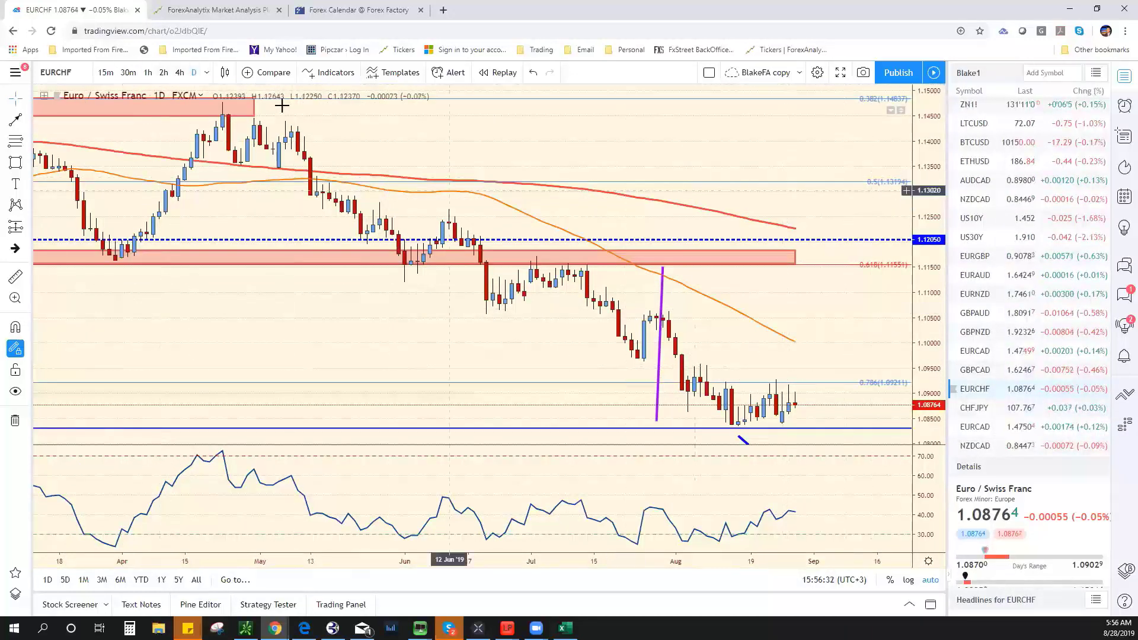
Move the purple vertical line on EURCHF from mid-November 2018 to late May 2019
scroll(532, 384, "down", 5)
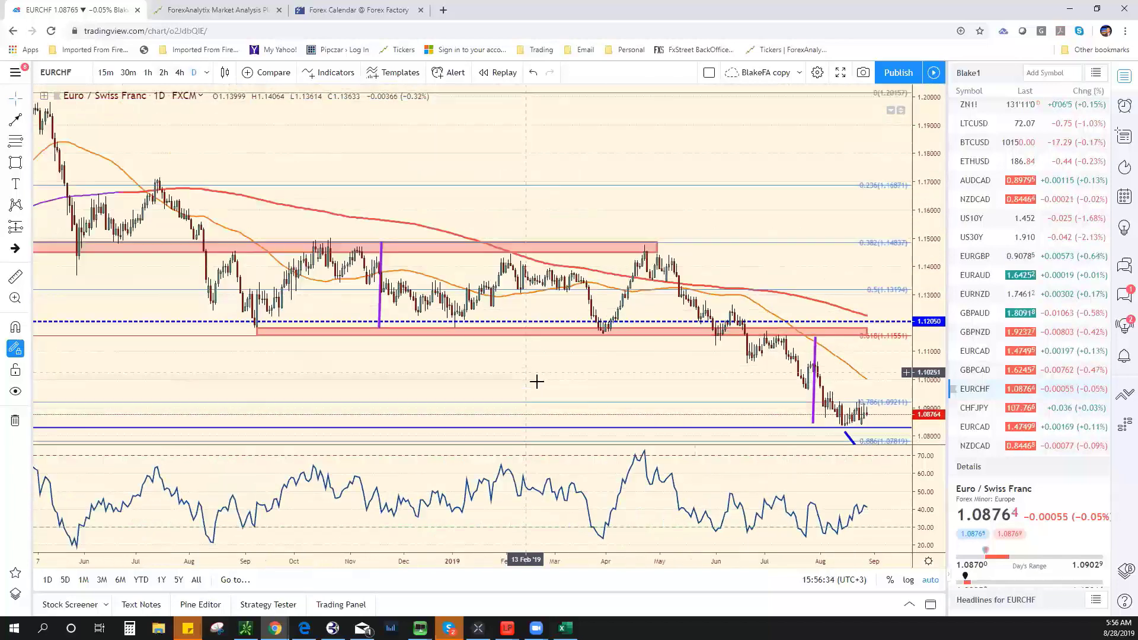
scroll(536, 381, "down", 3)
right_click(834, 362)
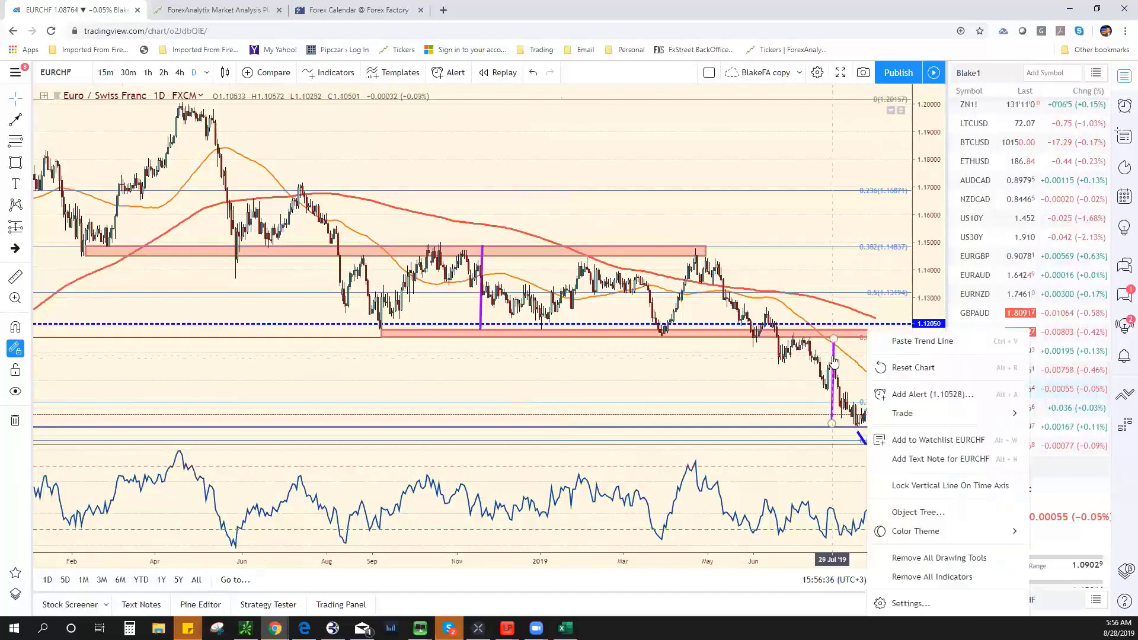
left_click(833, 341)
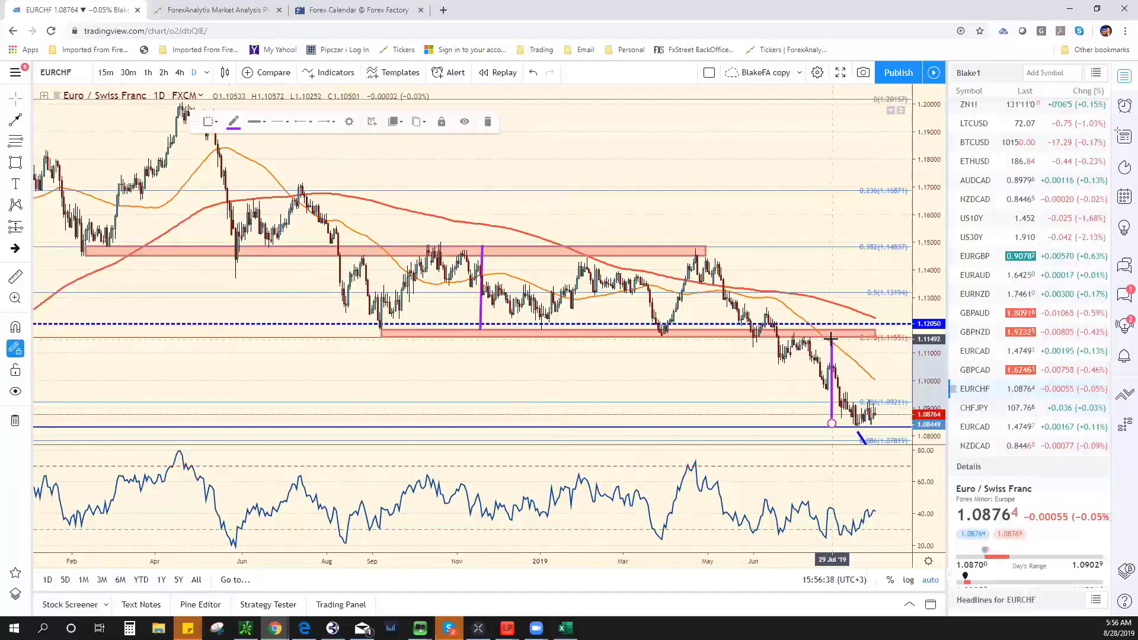
left_click(478, 245)
left_click_drag(478, 245, 481, 245)
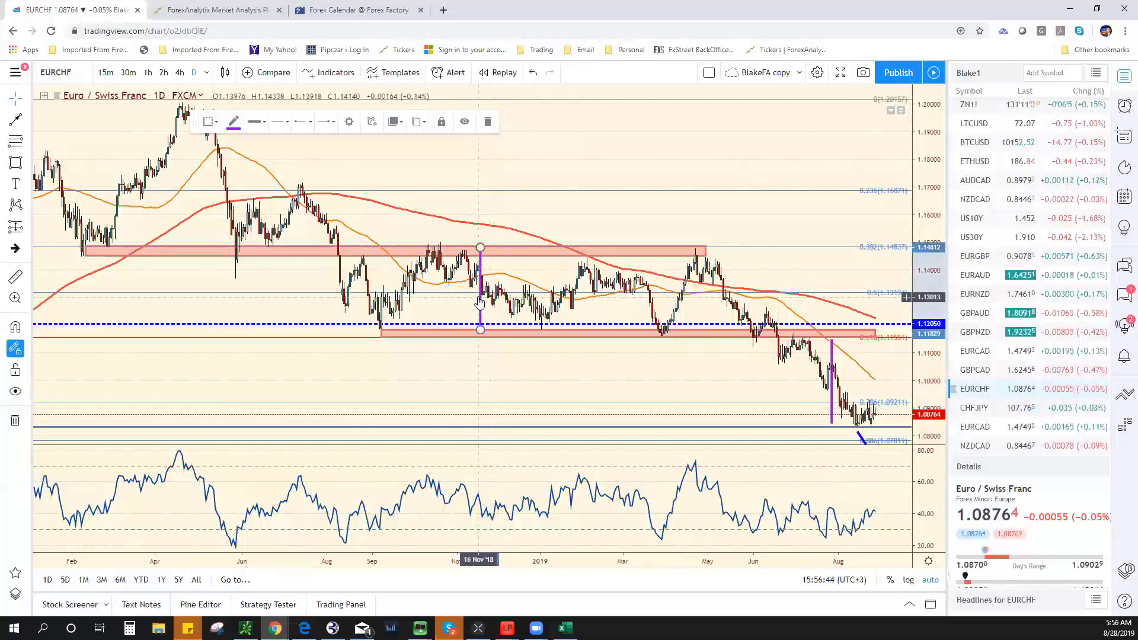
left_click_drag(482, 298, 511, 292)
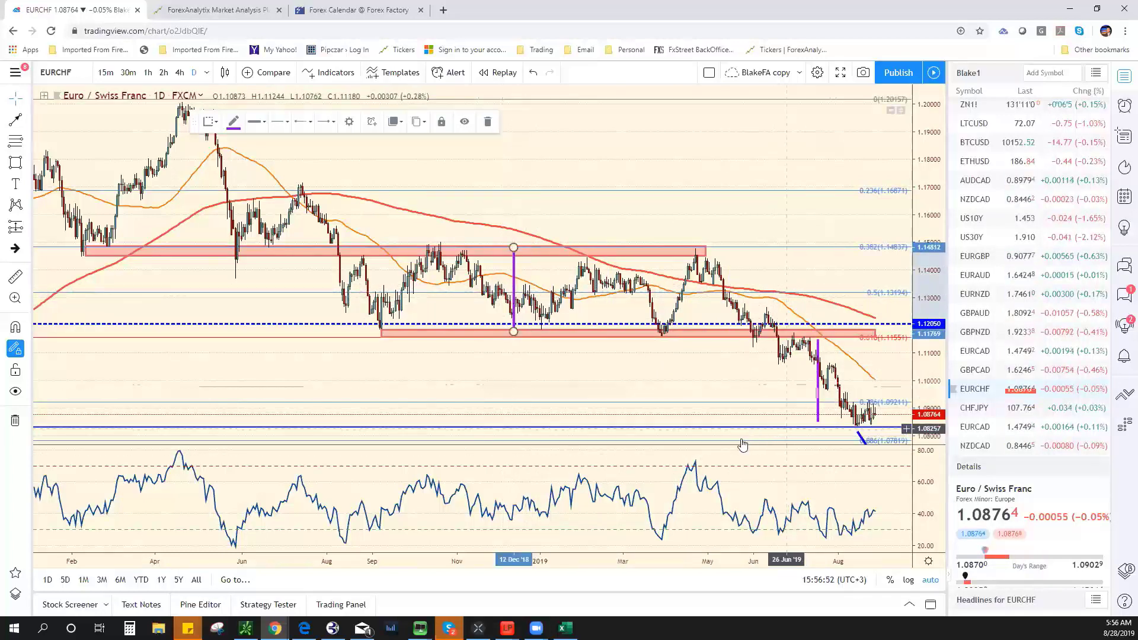
Zoom in and out over the EURCHF daily chart to review price against the Fibonacci levels
scroll(735, 444, "up", 3)
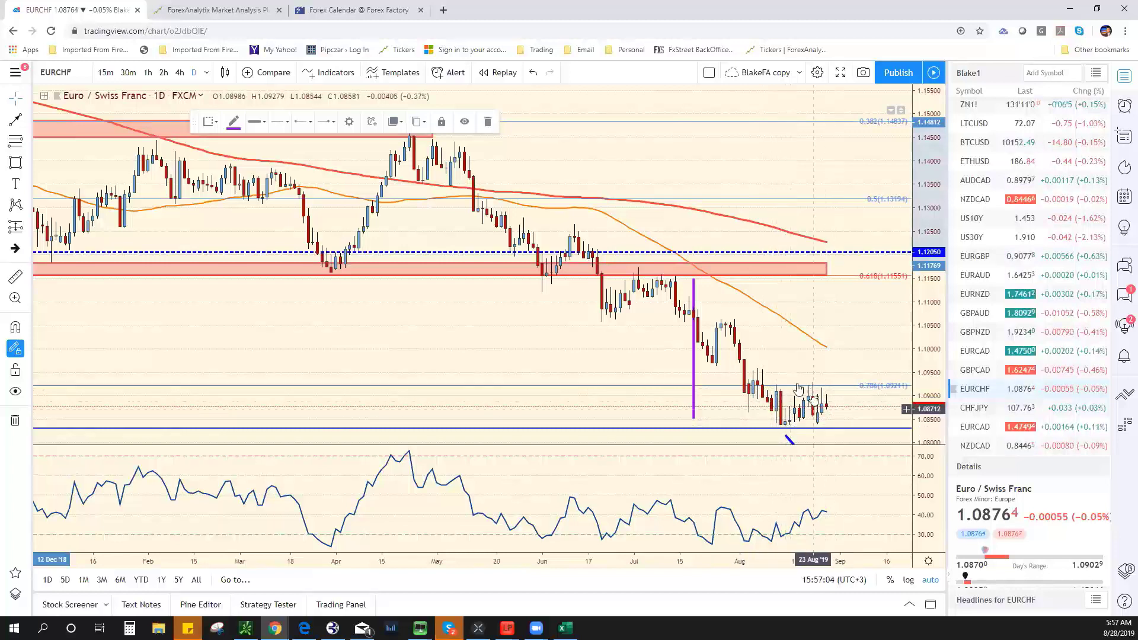
scroll(717, 436, "down", 4)
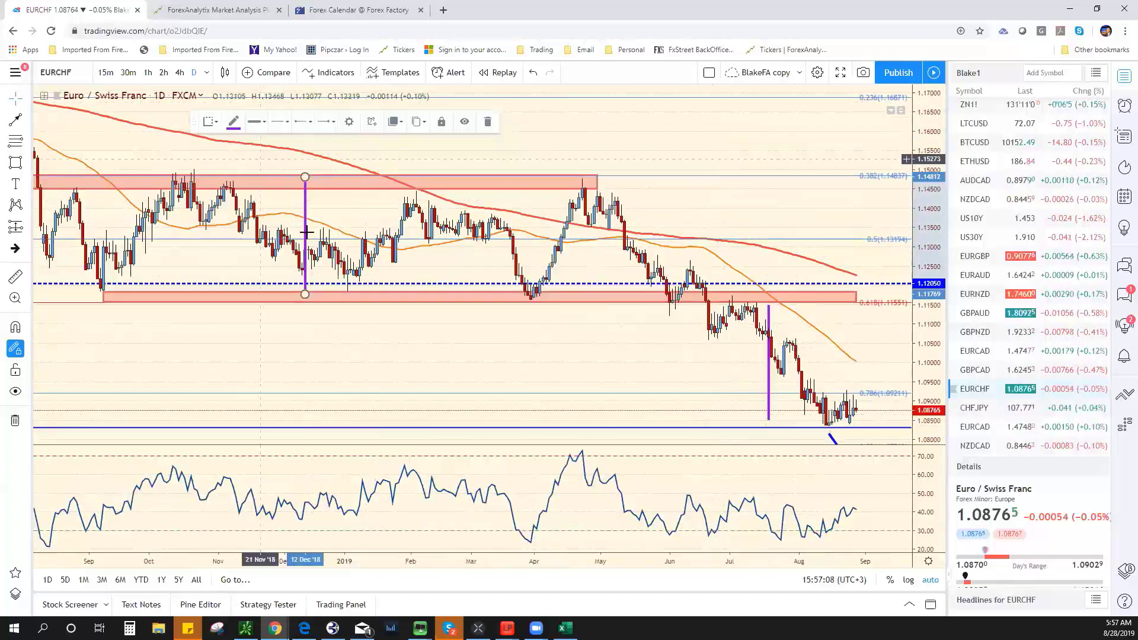
scroll(514, 374, "down", 8)
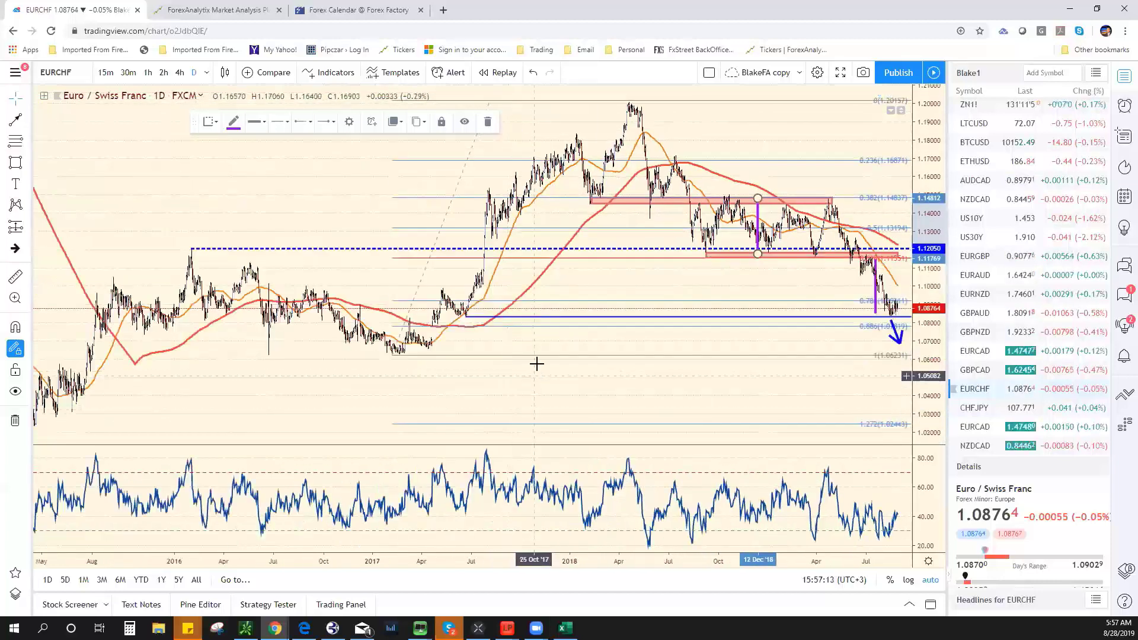
scroll(457, 338, "up", 4)
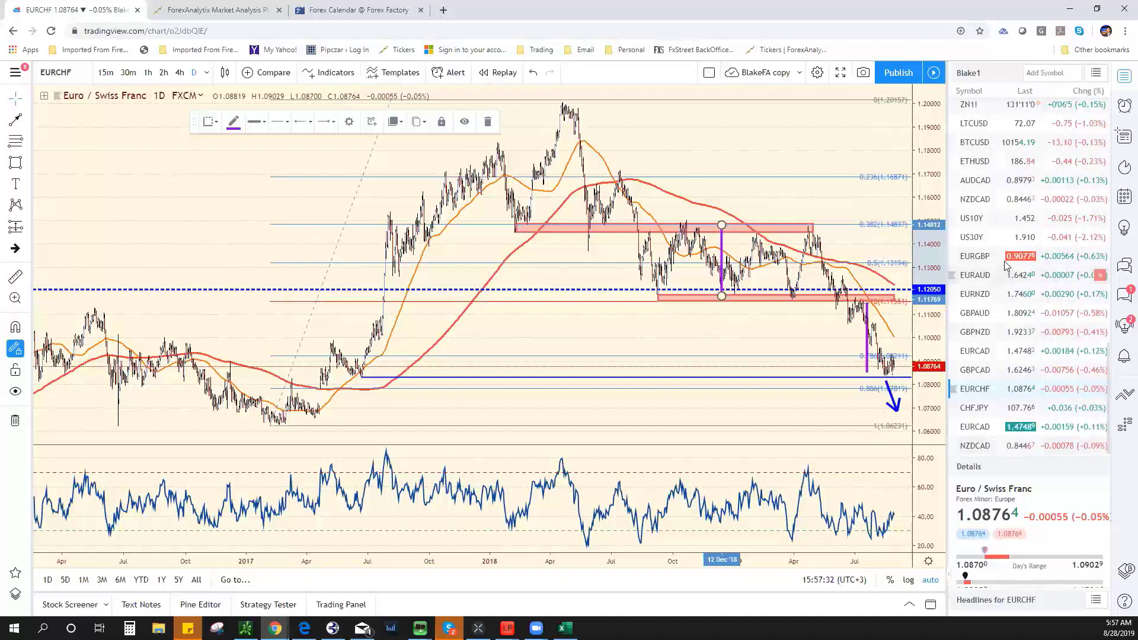
scroll(1008, 219, "up", 4)
scroll(1007, 213, "up", 5)
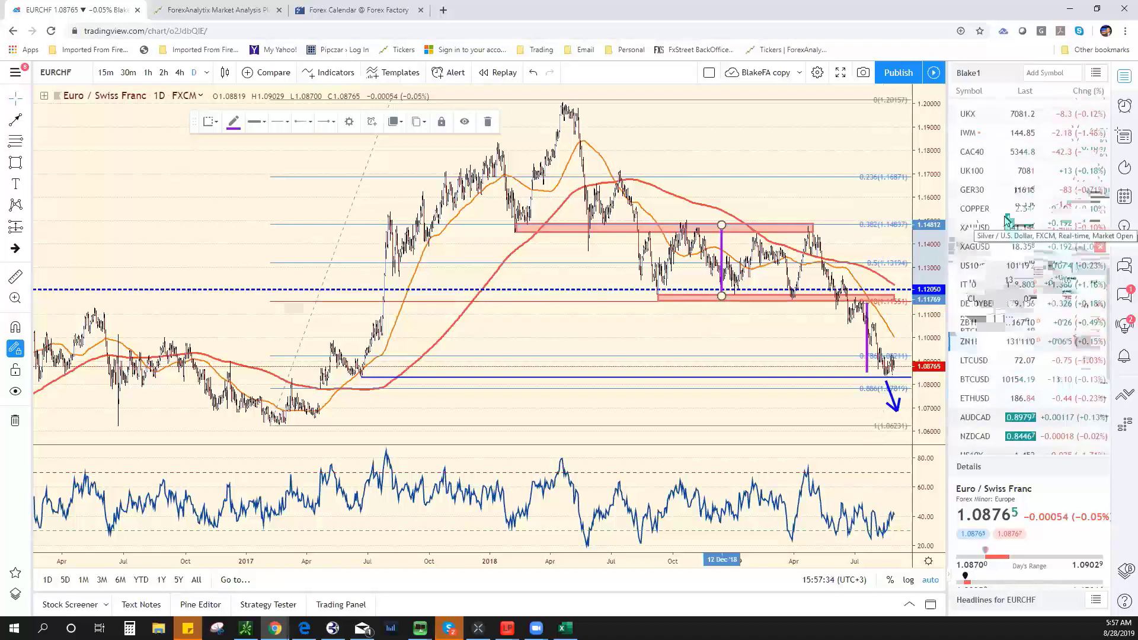
scroll(1015, 165, "up", 3)
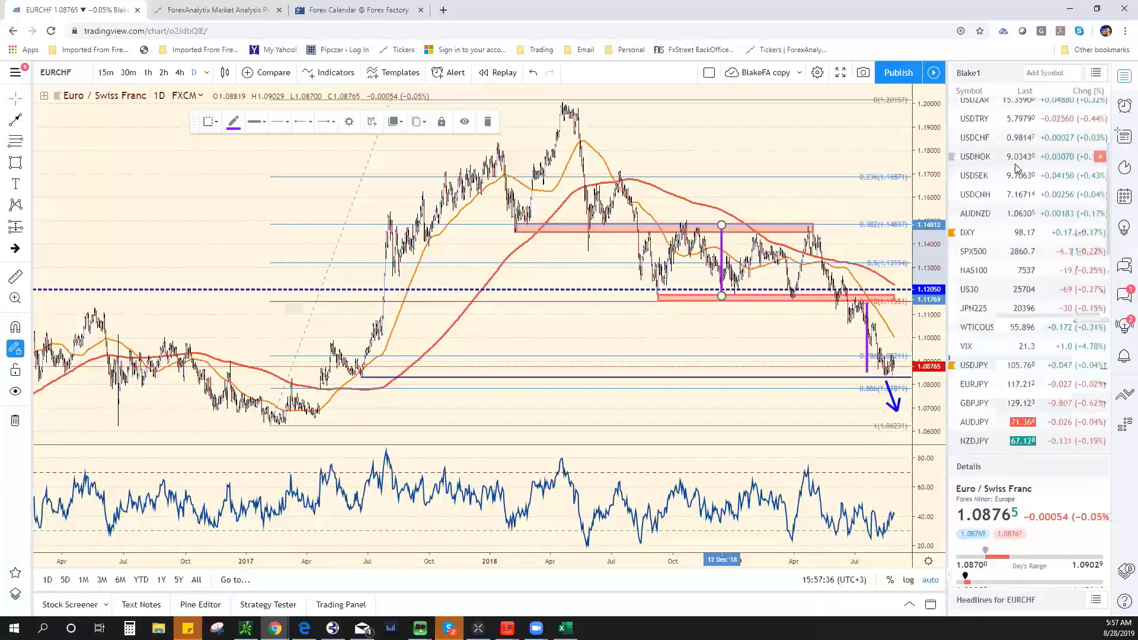
left_click(1014, 140)
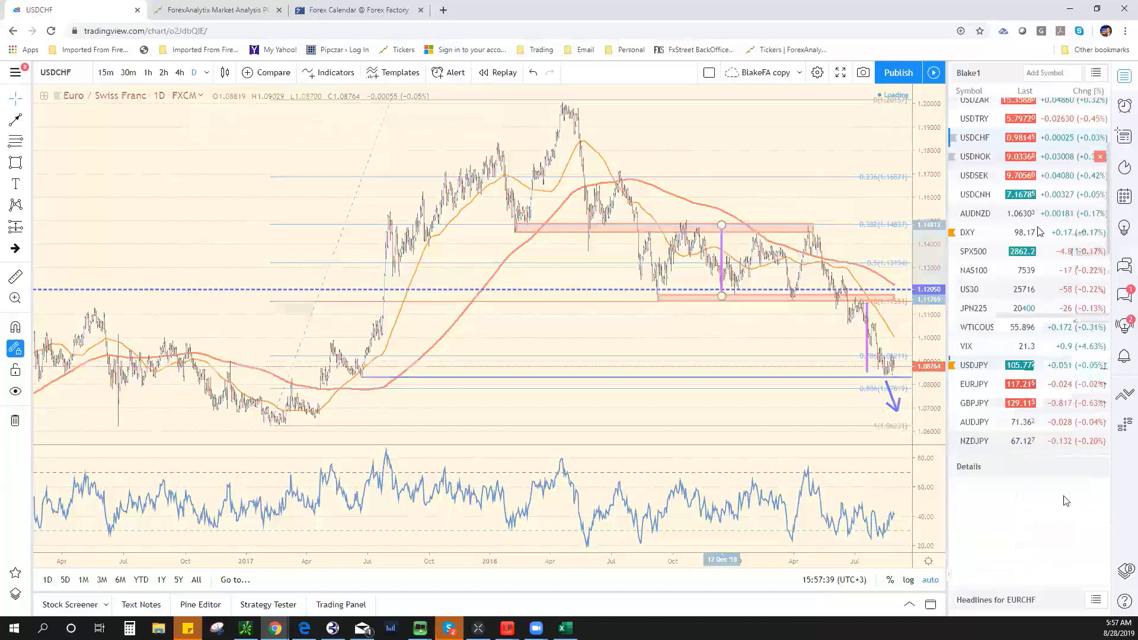
scroll(830, 350, "up", 5)
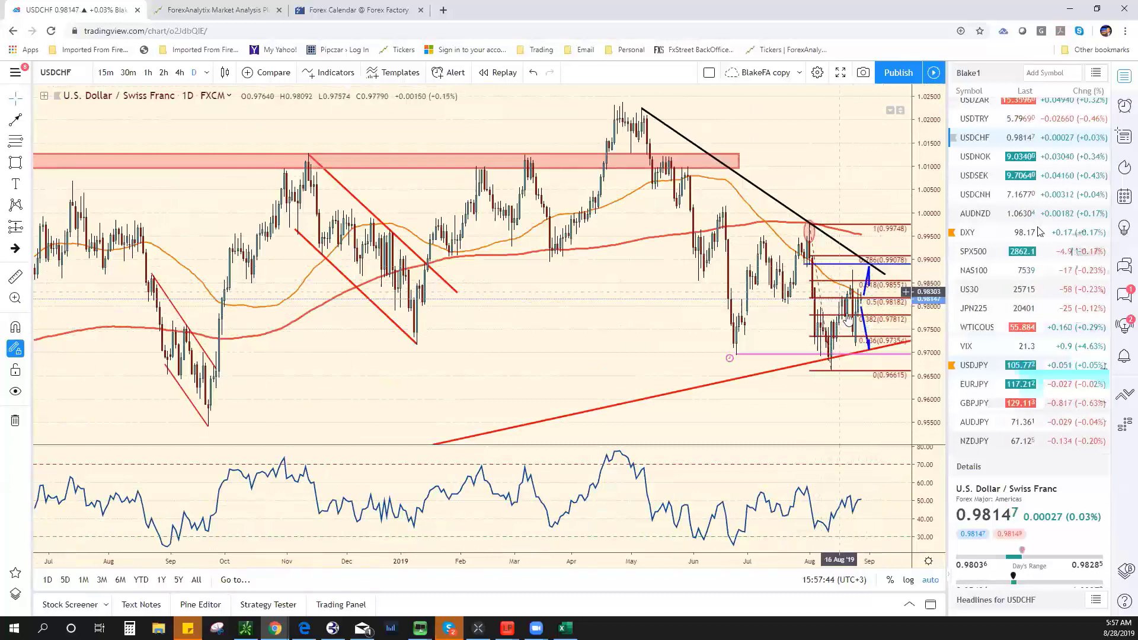
scroll(779, 426, "down", 5)
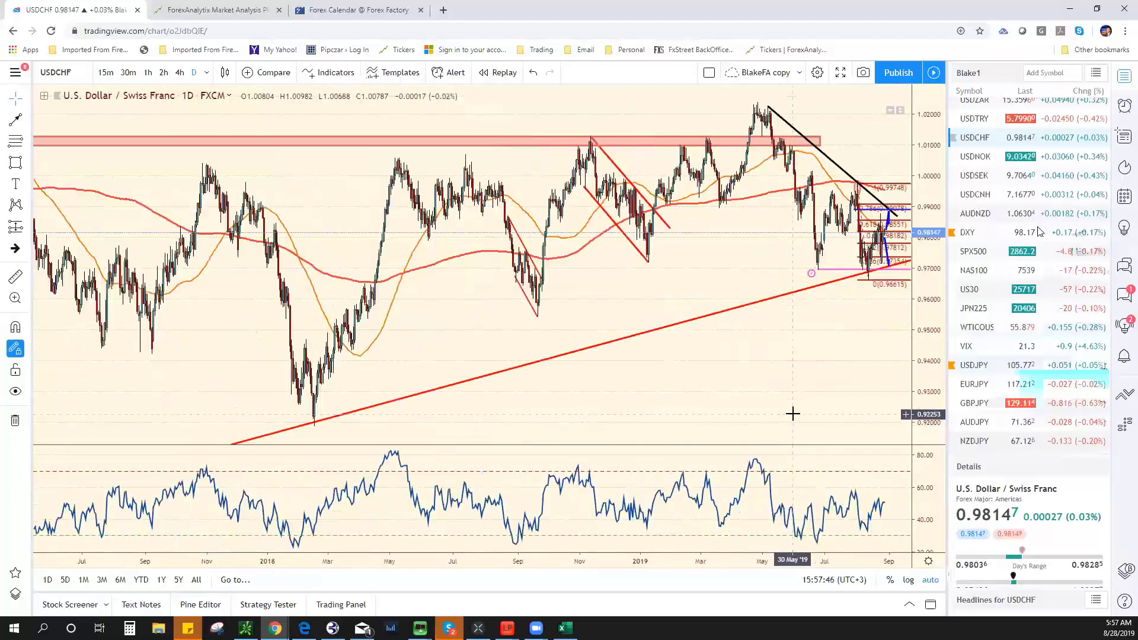
scroll(792, 418, "down", 4)
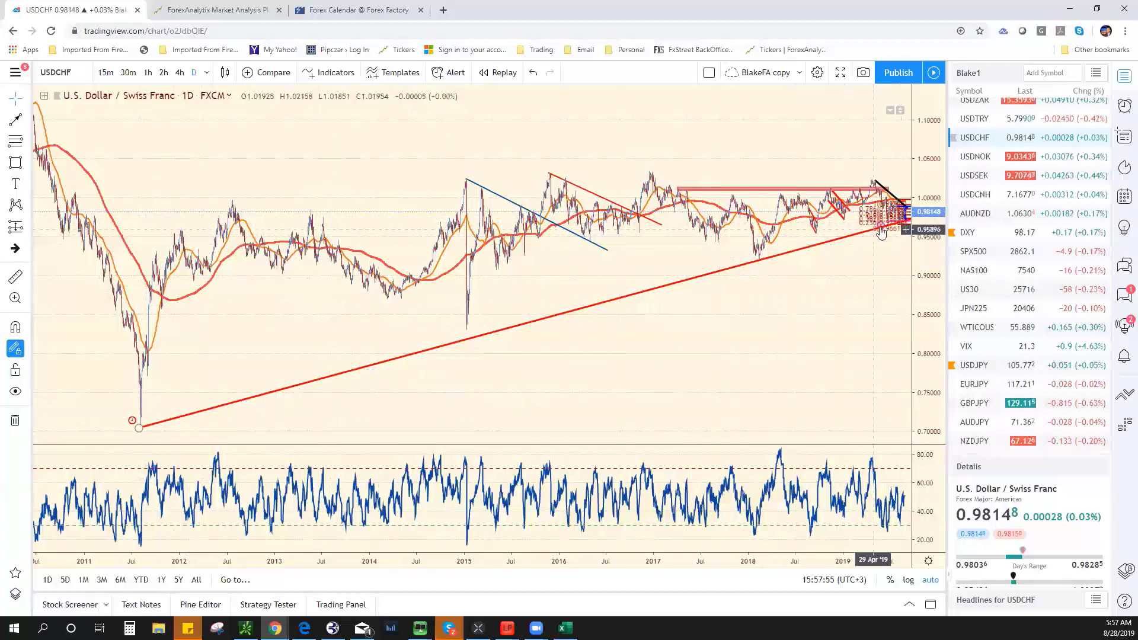
scroll(842, 290, "up", 5)
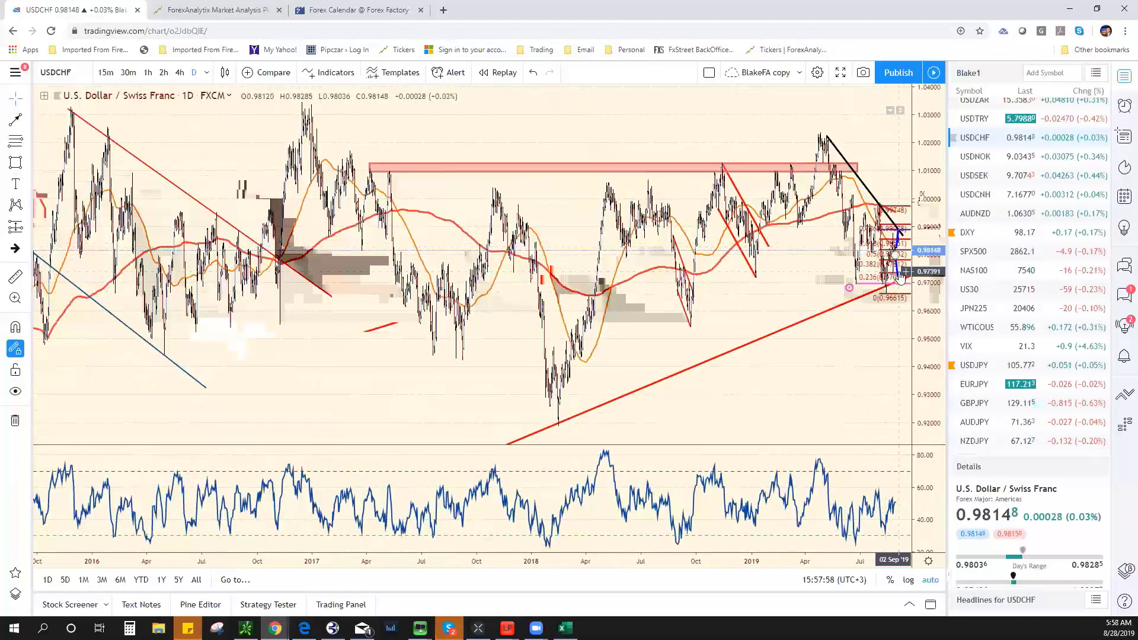
scroll(1034, 347, "down", 10)
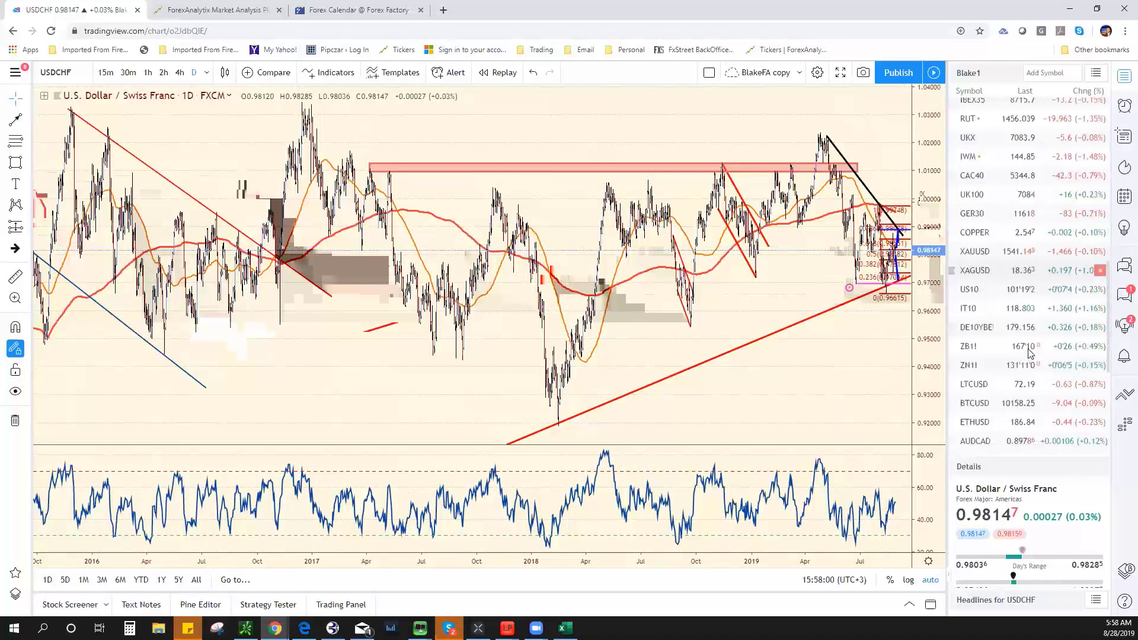
Reload EURCHF and zoom in on the last two years of support zones and Fibonacci levels
left_click(1023, 391)
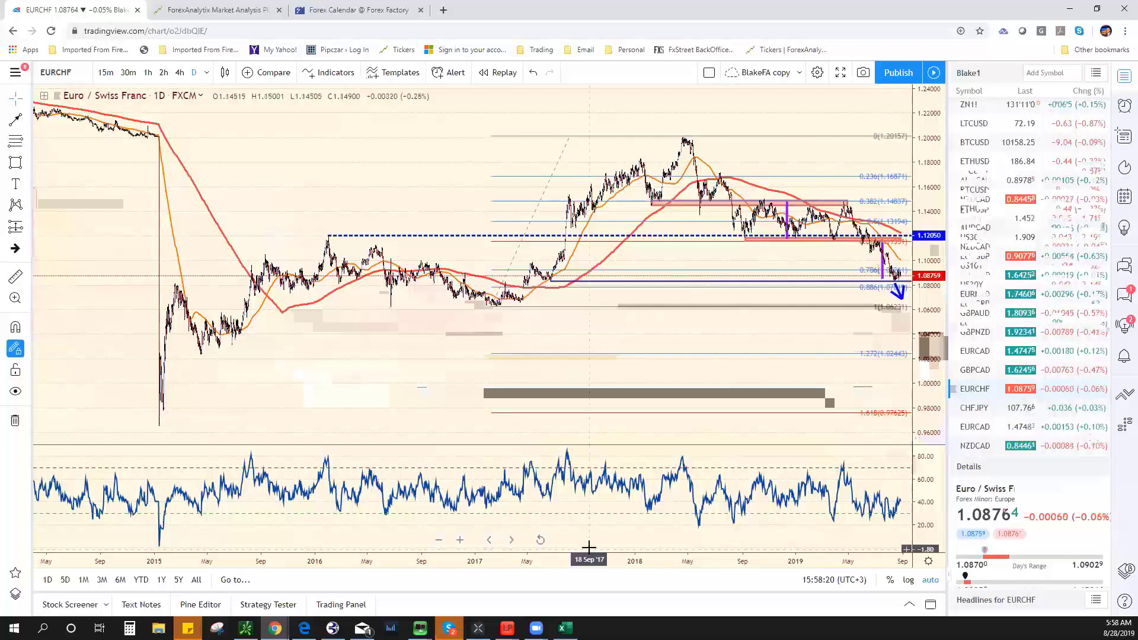
scroll(581, 540, "up", 5)
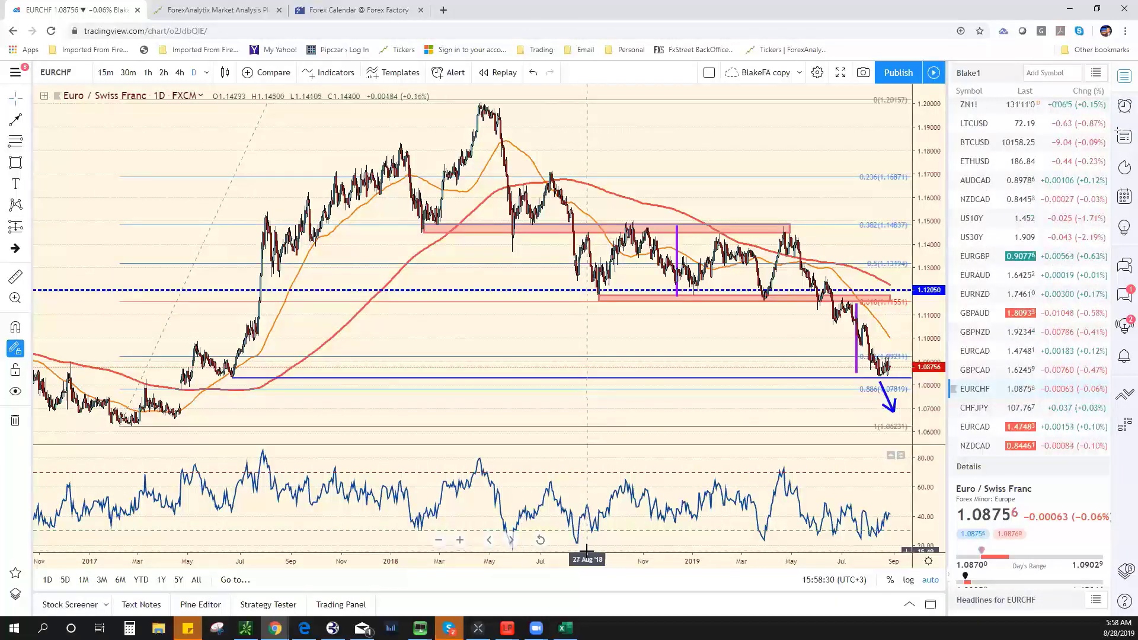
scroll(590, 550, "up", 2)
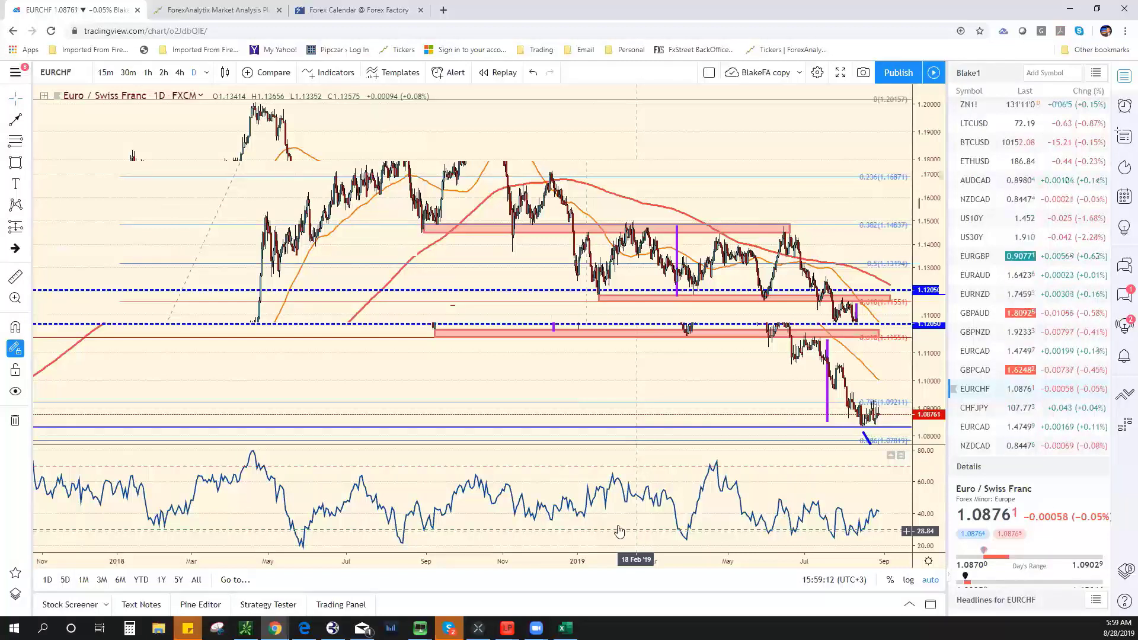
scroll(998, 368, "up", 4)
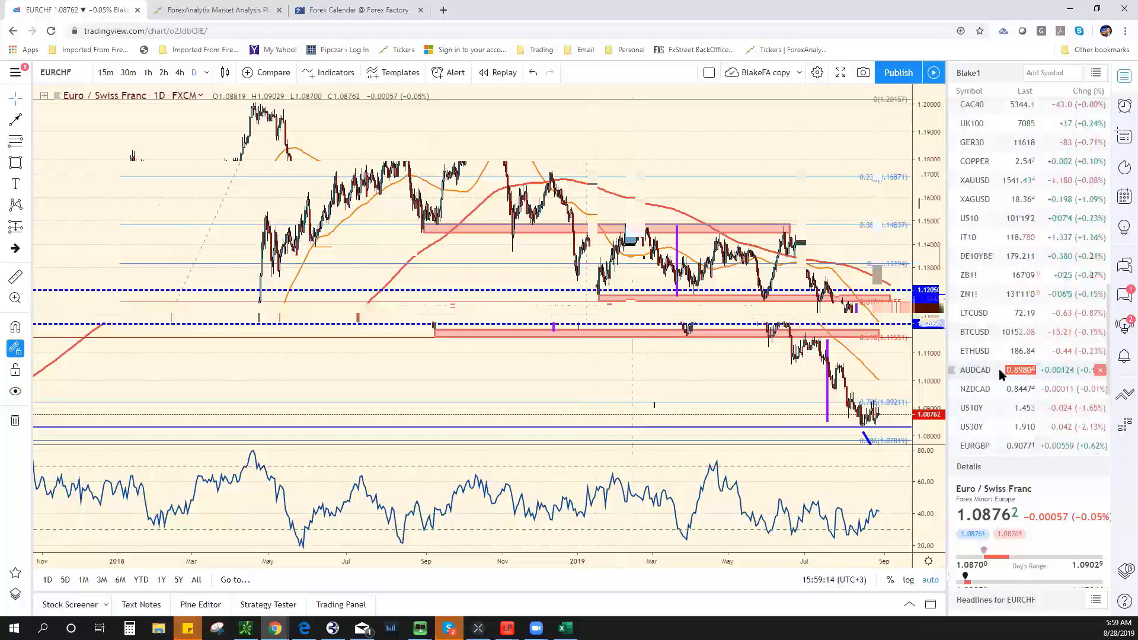
Load the XAGUSD silver daily chart, zoom in, then move to the ForexAnalytix dashboard
left_click(1002, 270)
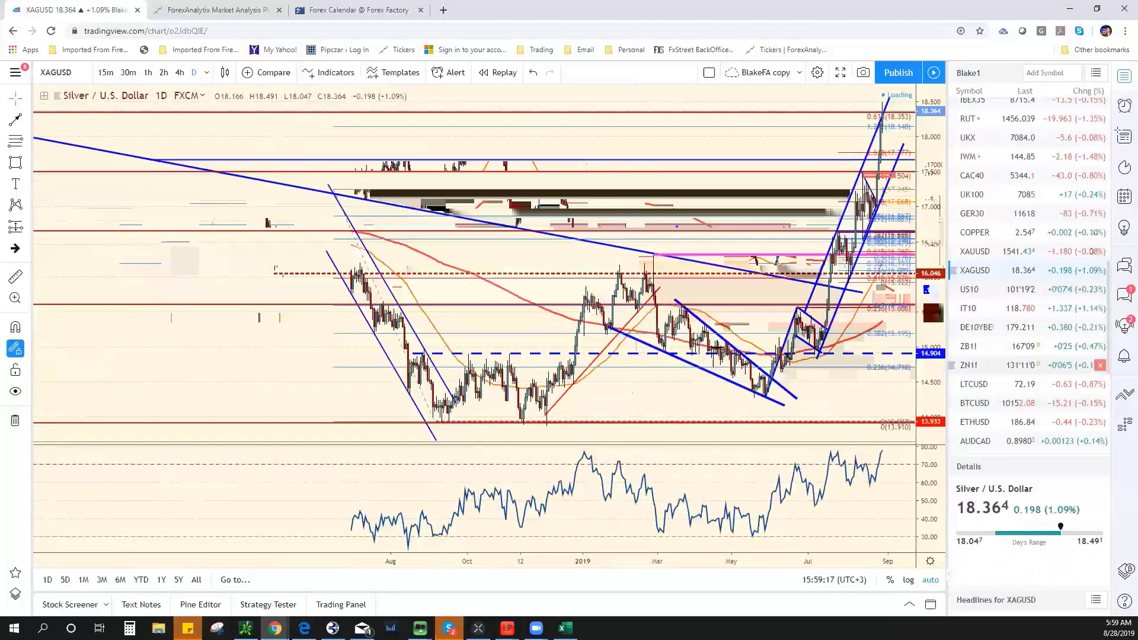
scroll(682, 293, "up", 3)
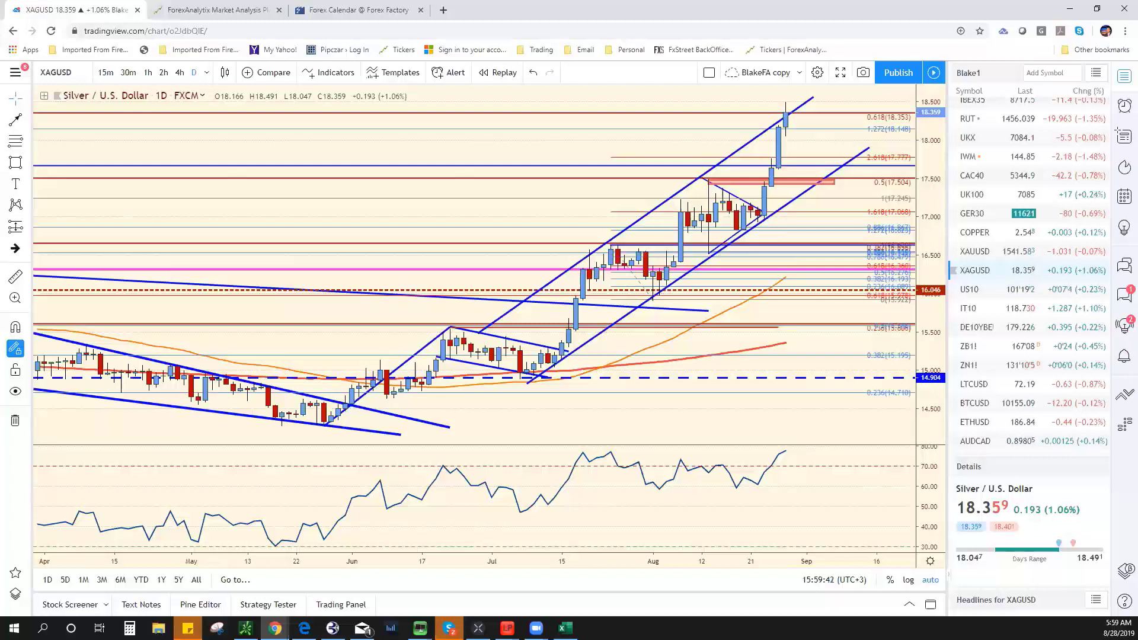
left_click(222, 10)
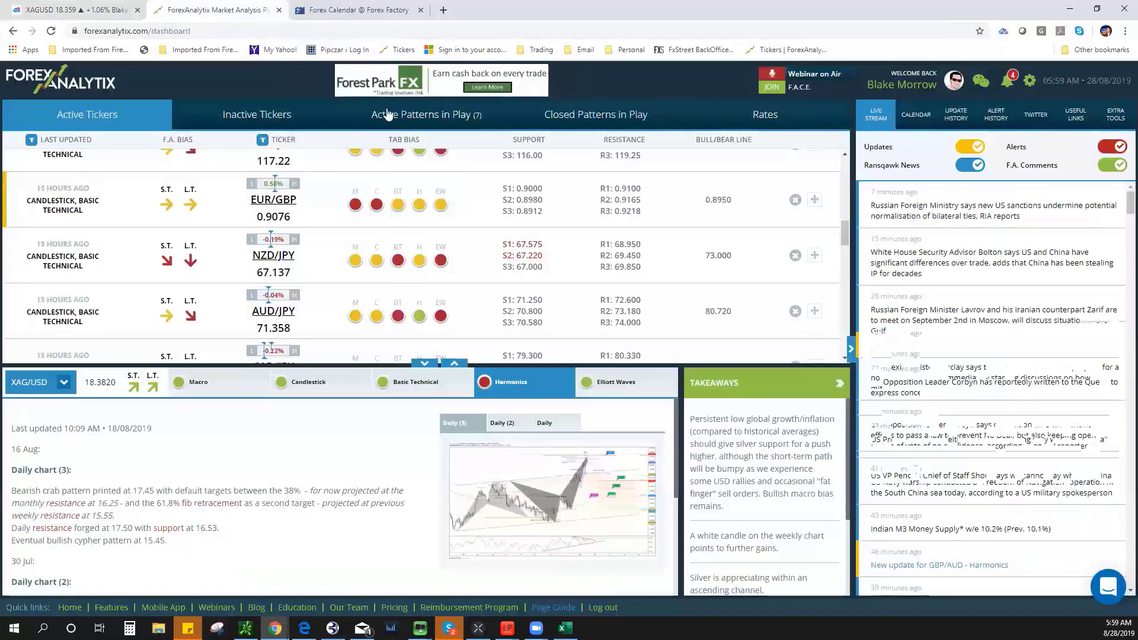
Collapse the XAG/USD detail panel in ForexAnalytix to reveal more of the ticker list
left_click(424, 363)
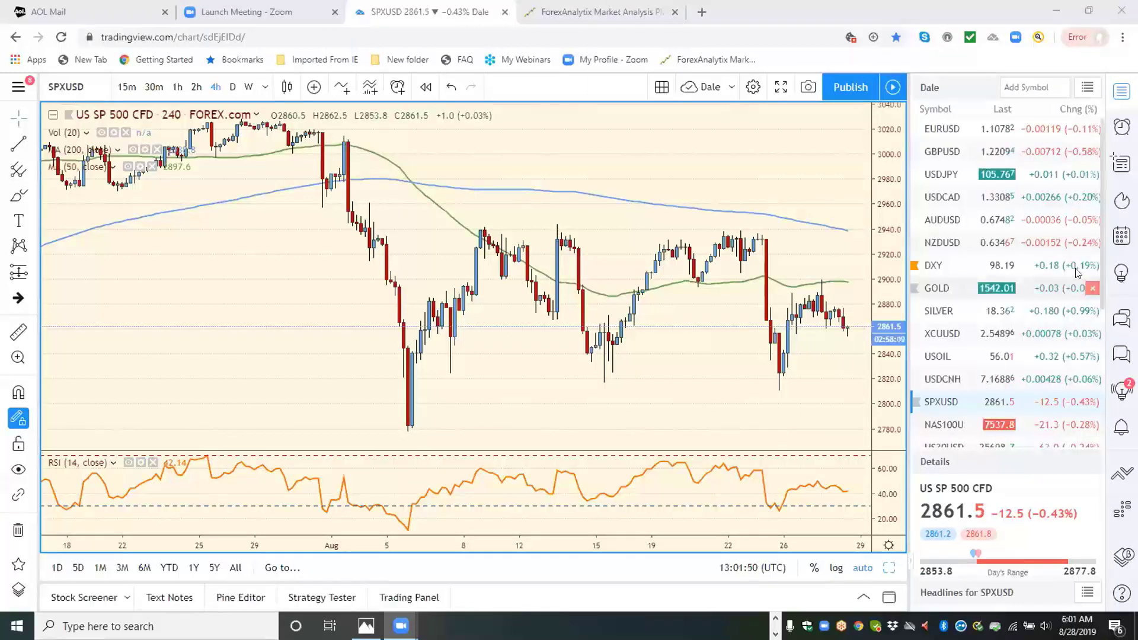
Load the Gold/Silver ratio XAUXAG from the watchlist and show it on daily candles
left_click_drag(1101, 279, 1106, 352)
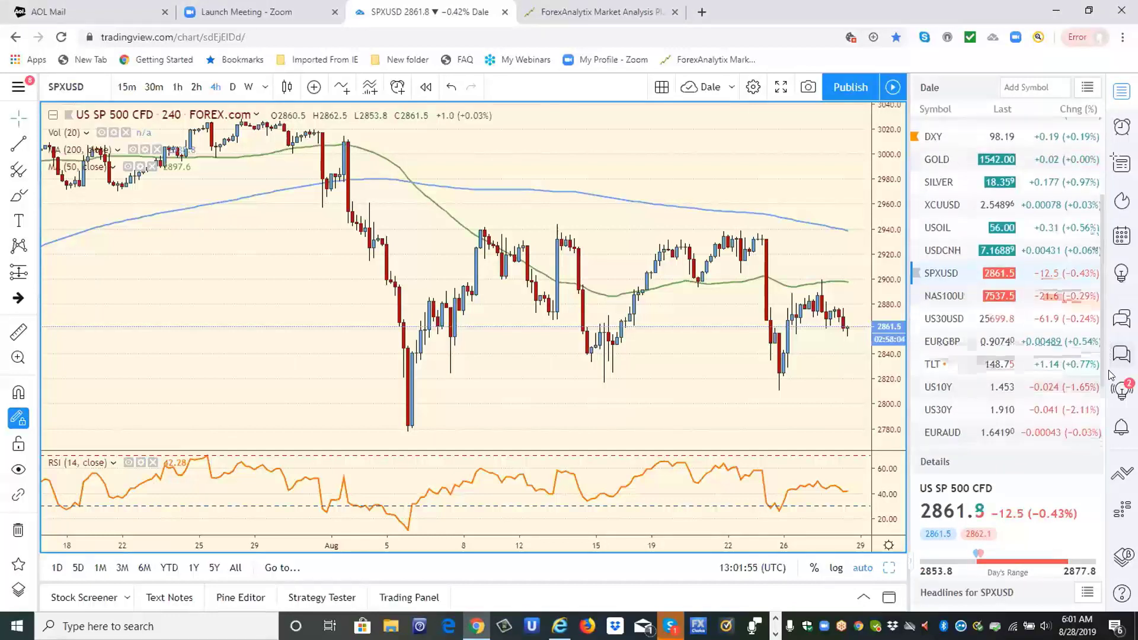
scroll(948, 386, "down", 2)
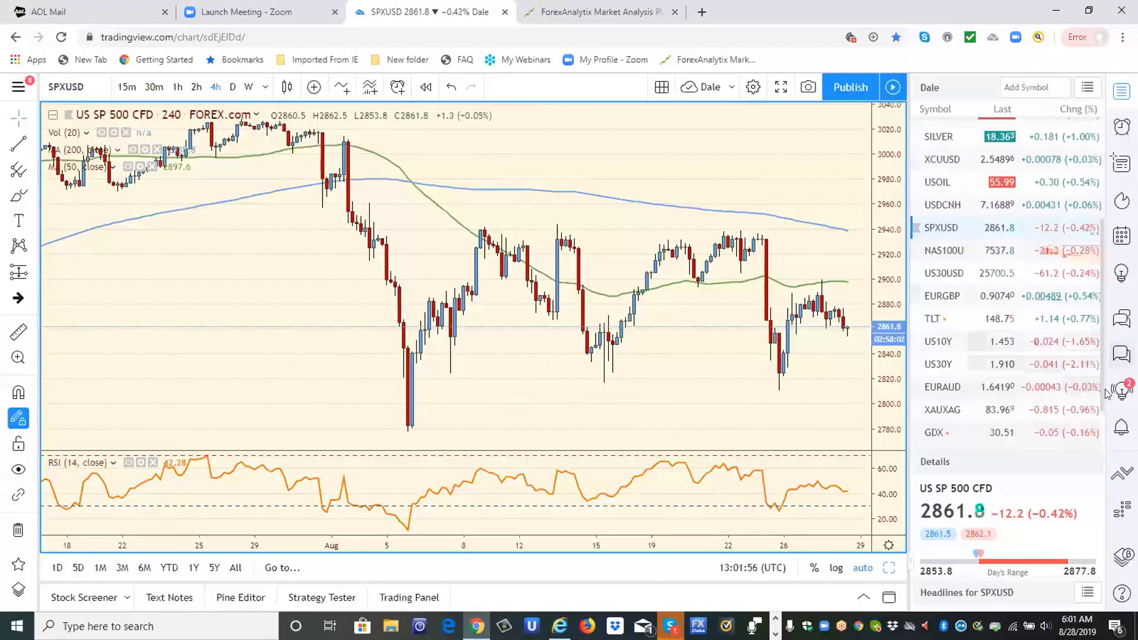
left_click(946, 409)
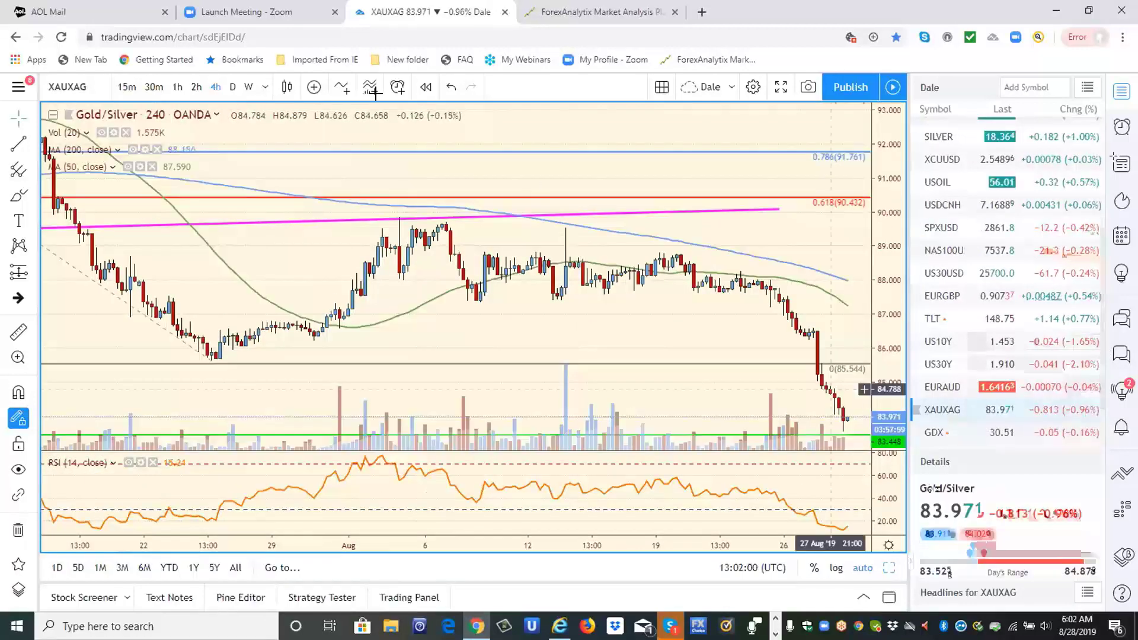
left_click(233, 88)
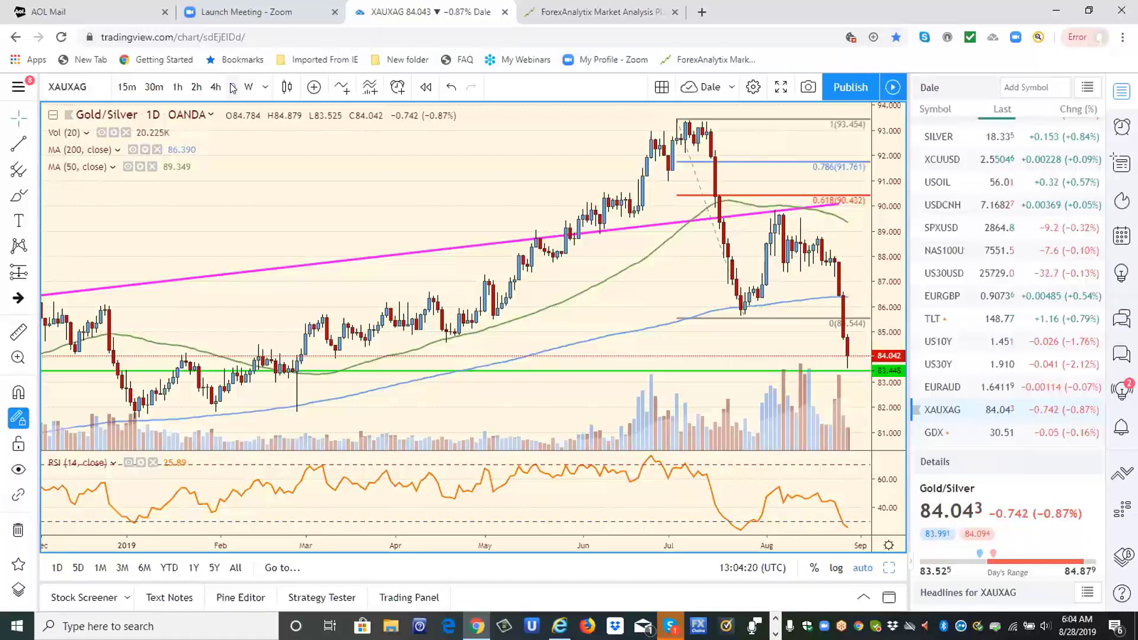
left_click(935, 138)
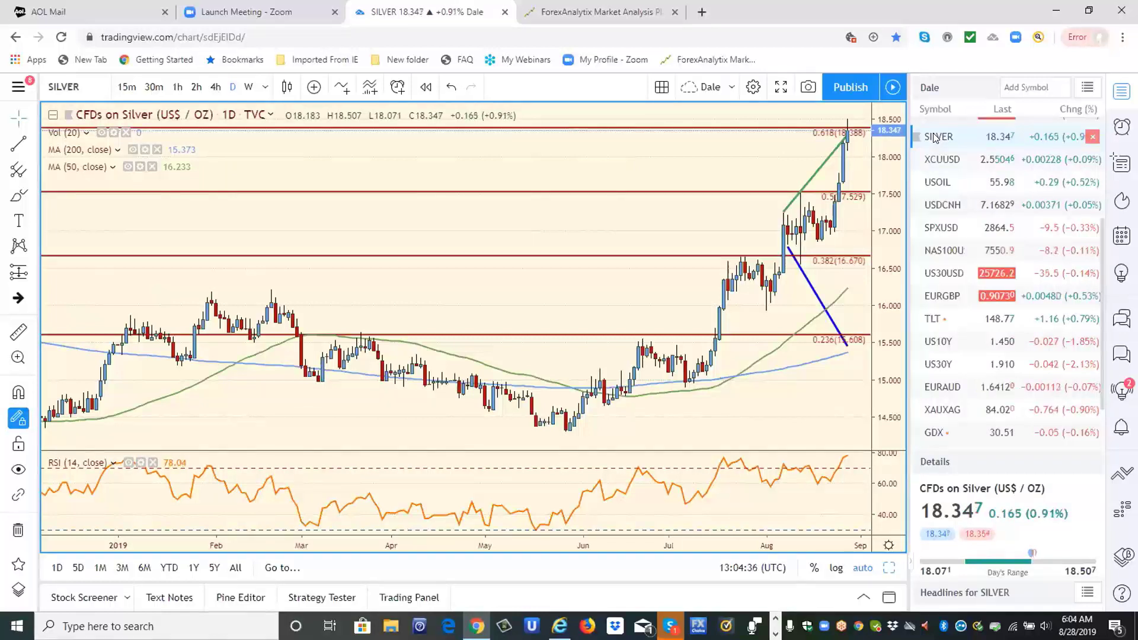
left_click(208, 93)
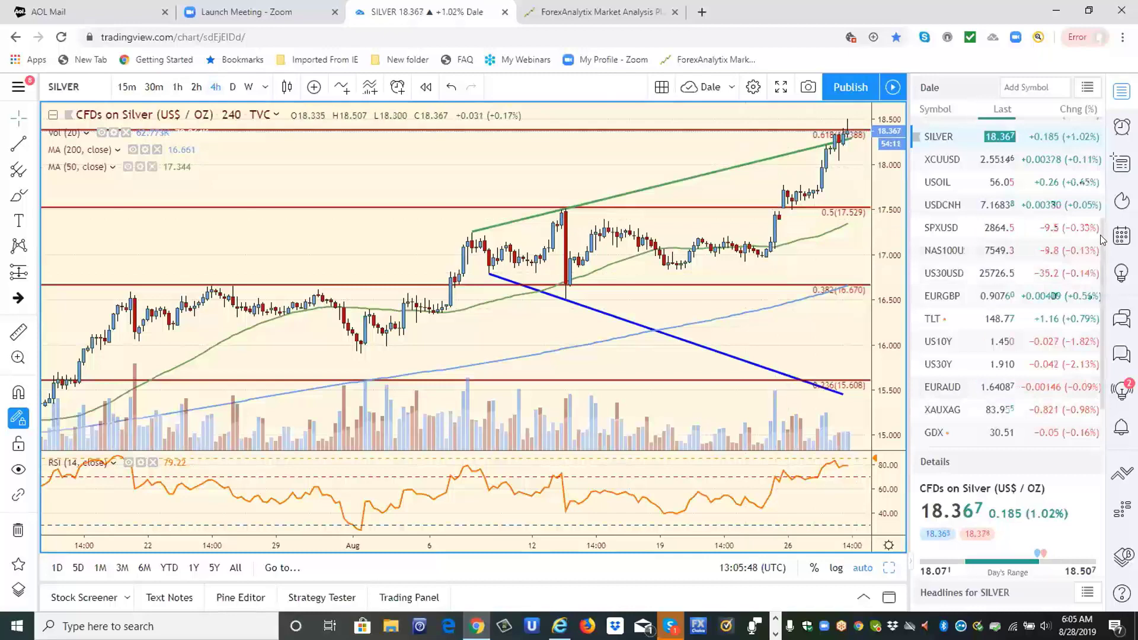
scroll(1100, 237, "up", 2)
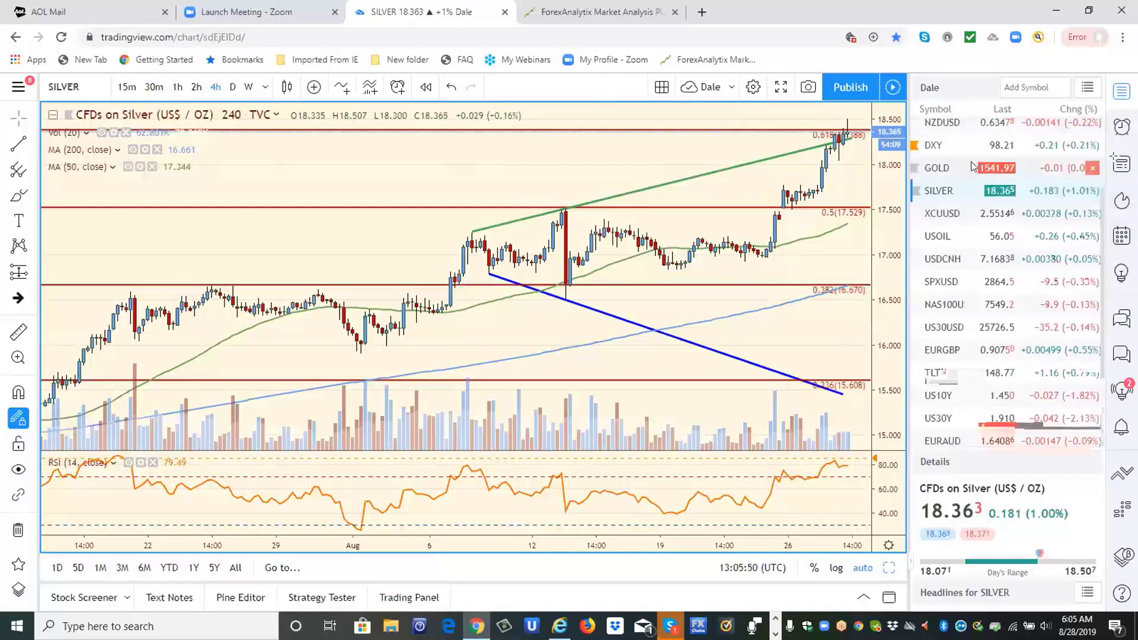
Chart GOLD on weekly candles and bring up the full interval dropdown
left_click(929, 168)
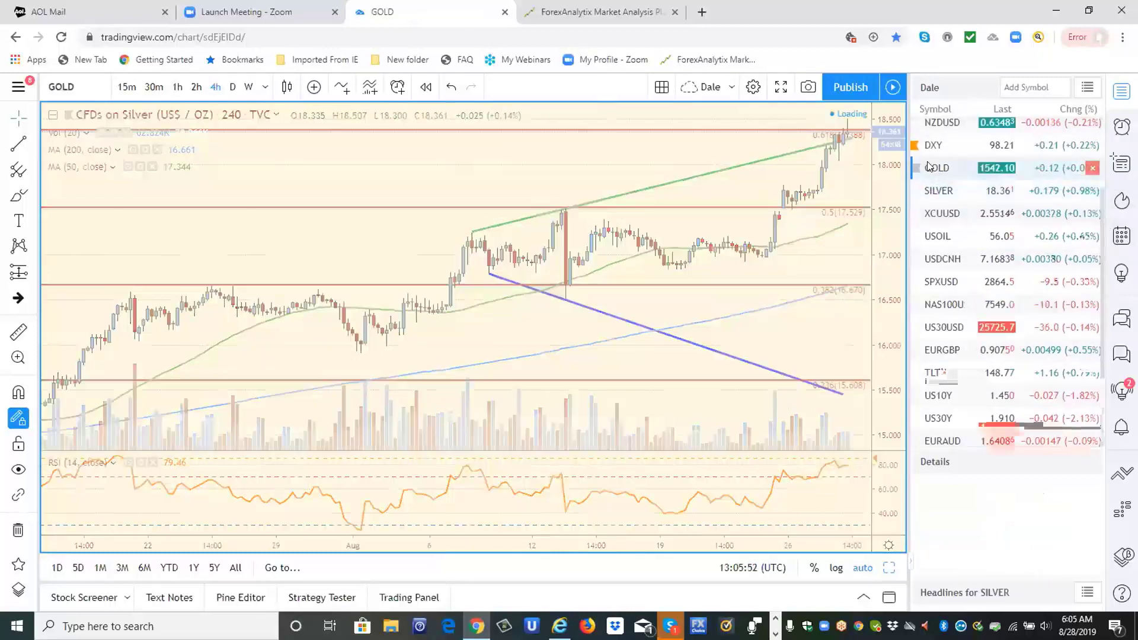
left_click(249, 88)
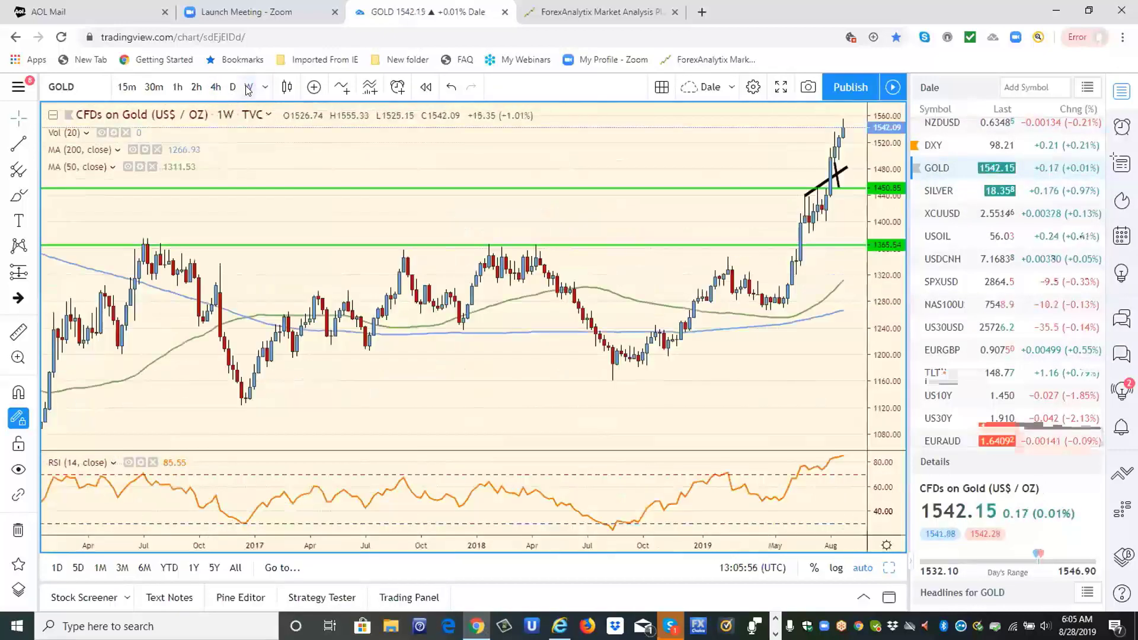
left_click(265, 87)
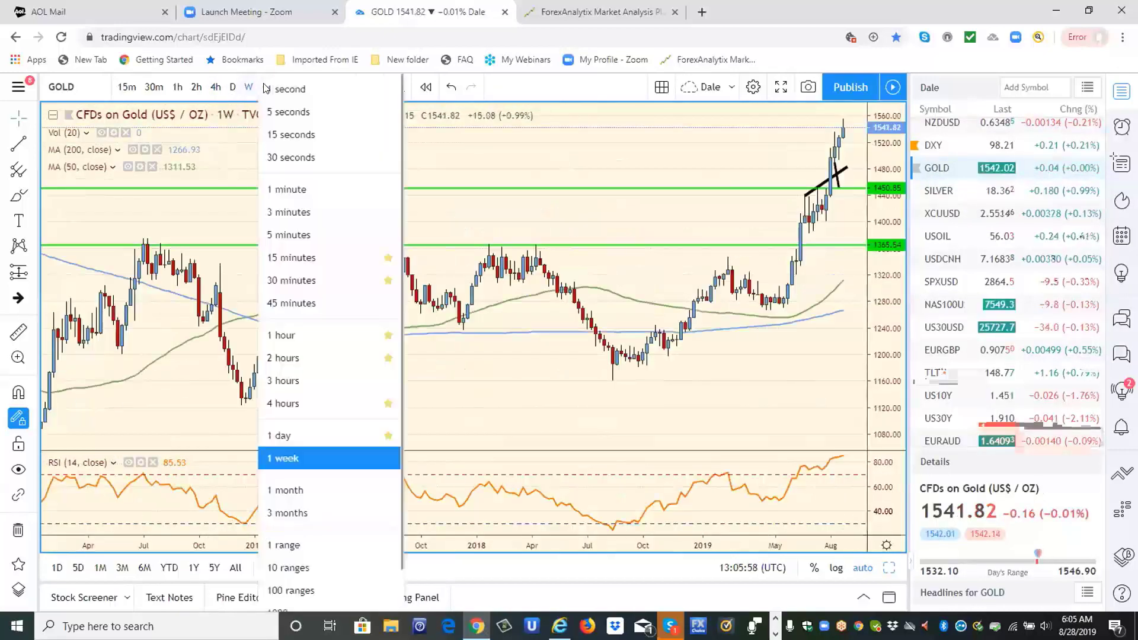
Switch the gold chart to the 1-month interval
left_click(303, 495)
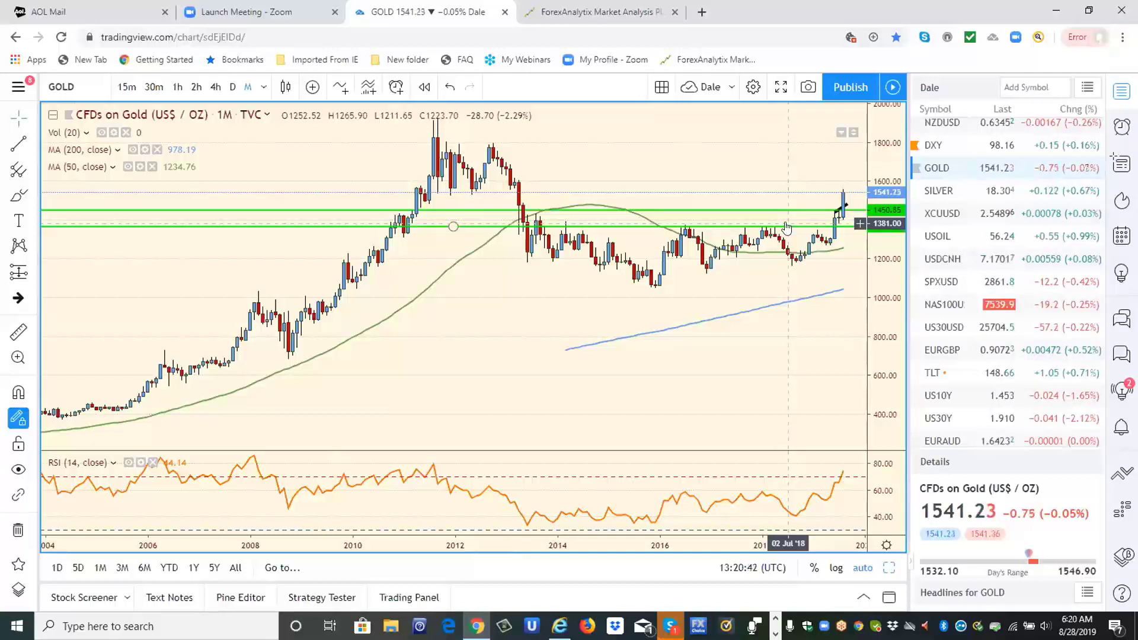
Switch from gold to SILVER and show it on 4-hour candles
left_click(933, 191)
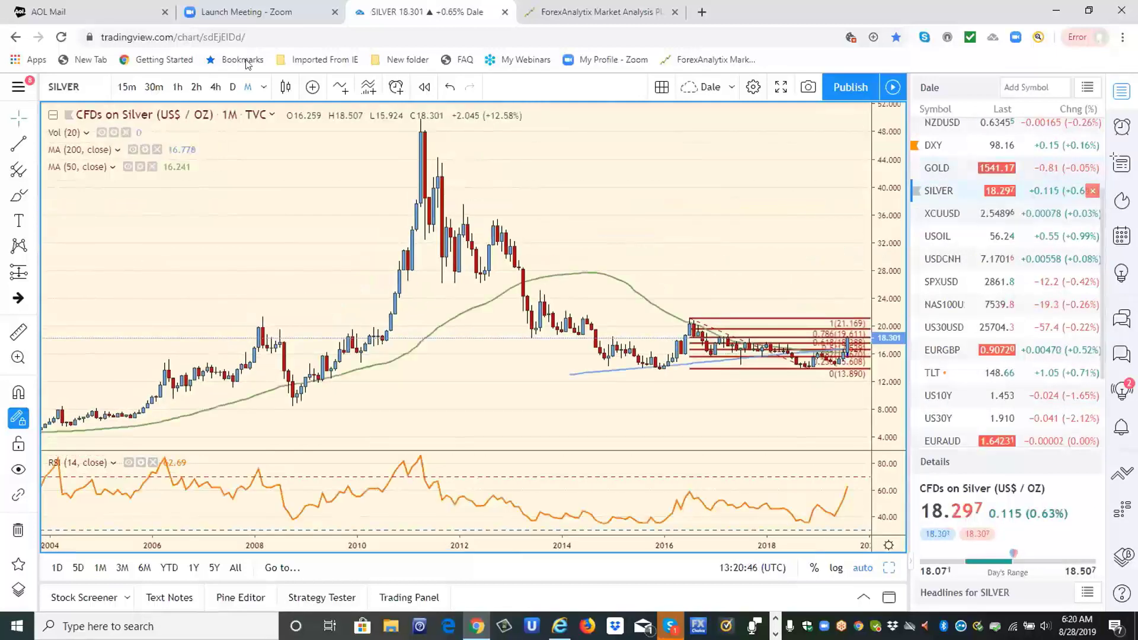
left_click(215, 87)
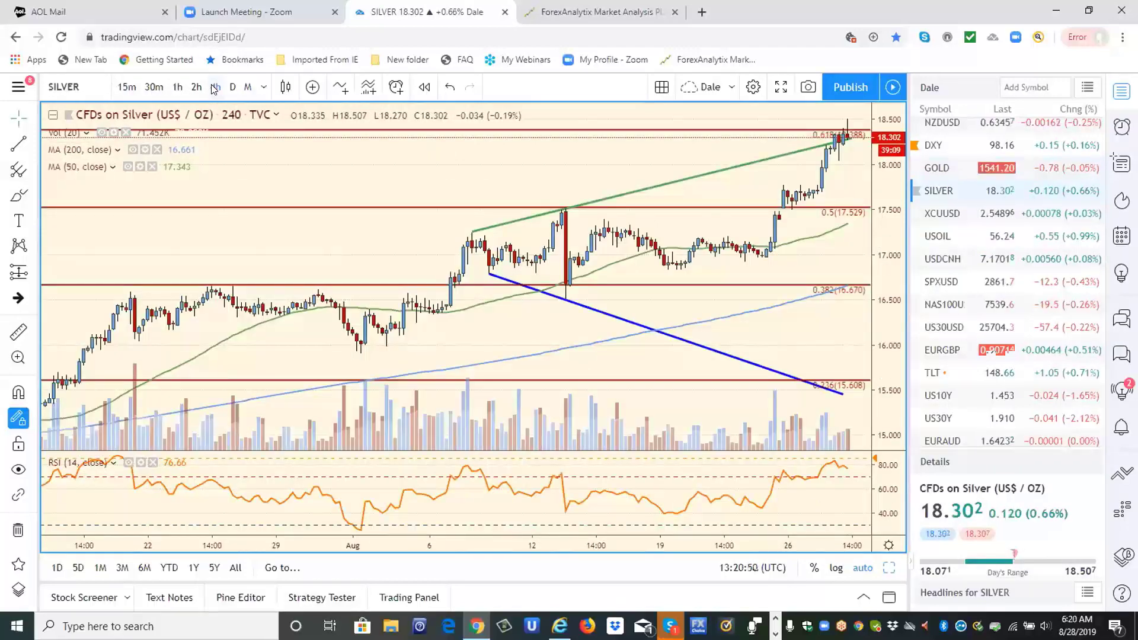
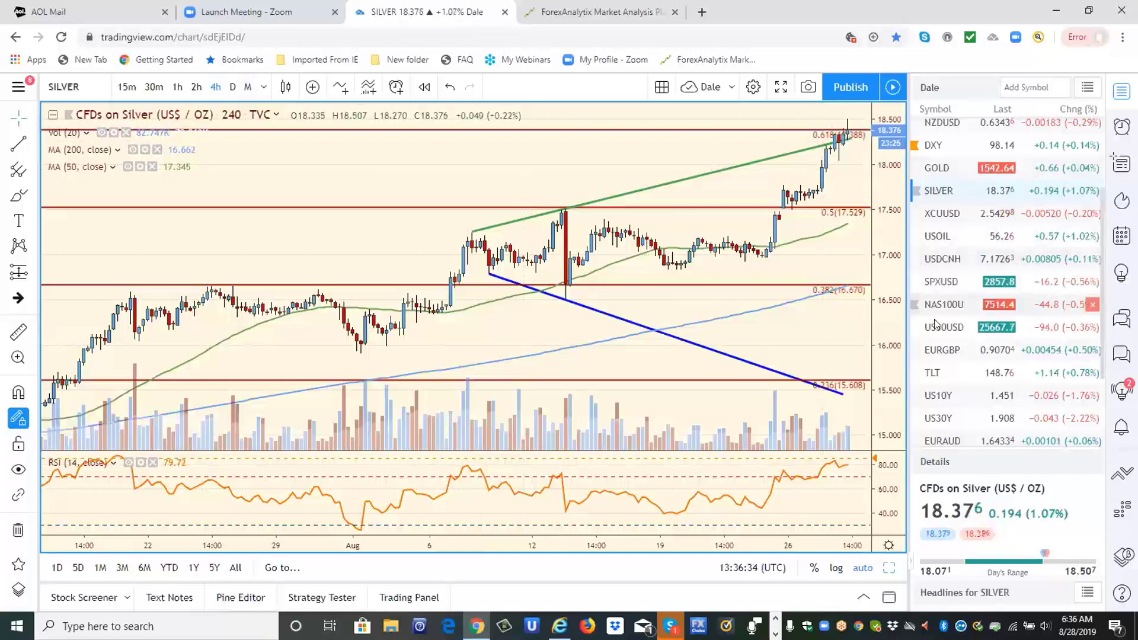
Load the US SP 500 CFD (SPXUSD) chart from the watchlist in place of silver
left_click(935, 284)
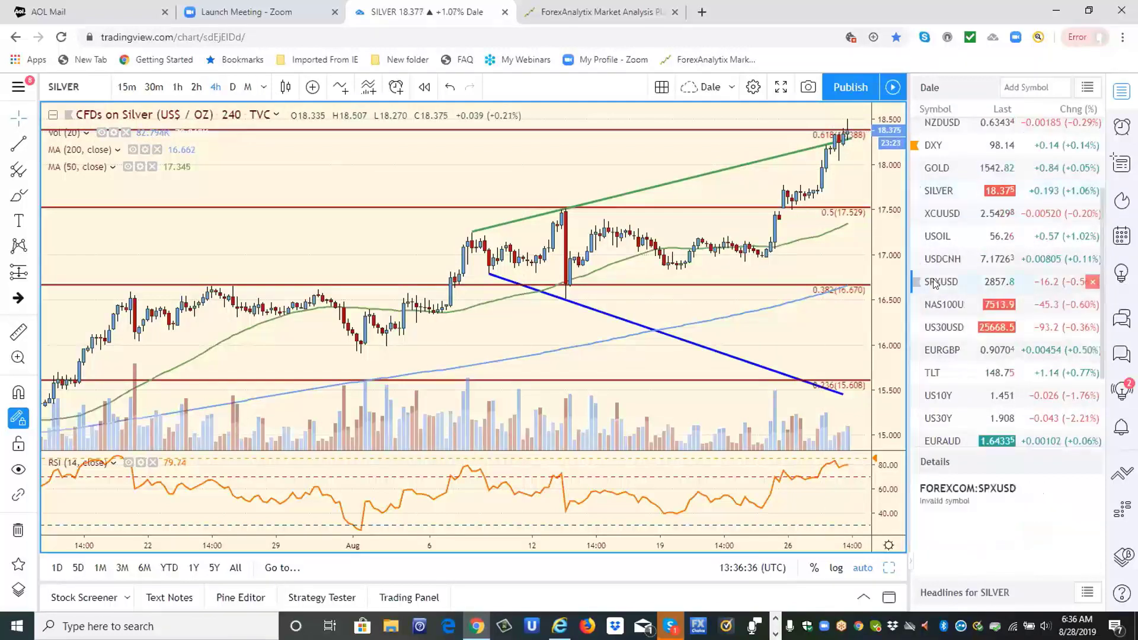
Change the SPXUSD chart interval from 4 hours to 1 month
left_click(247, 89)
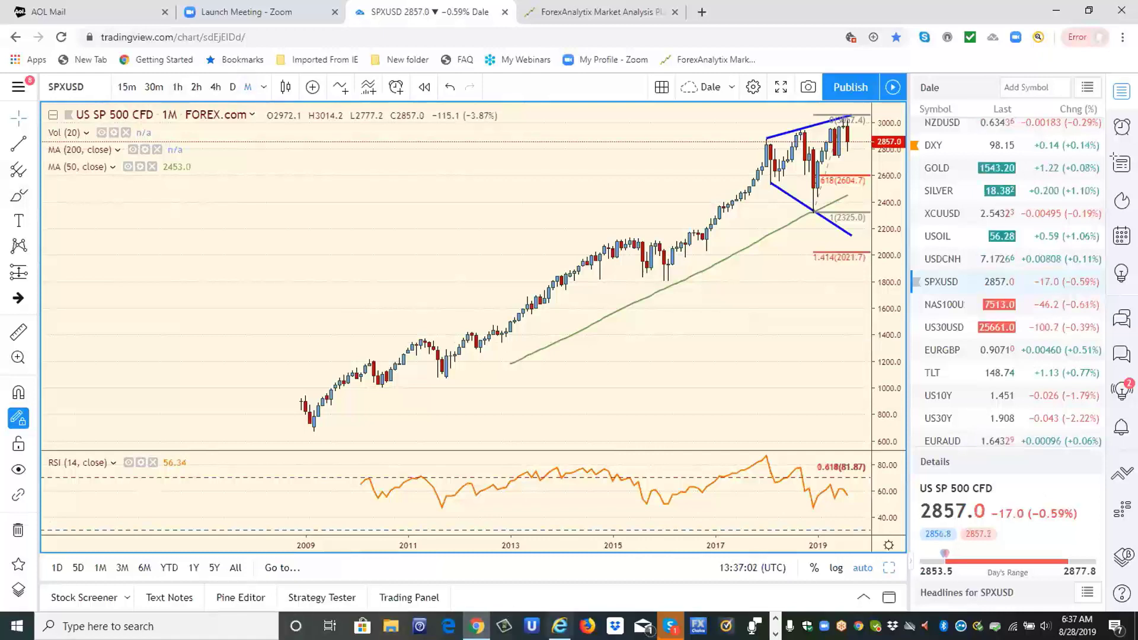
In TweetDeck, open the guest's profile from his message and launch his website in a new tab
mouse_move(560, 626)
left_click(496, 554)
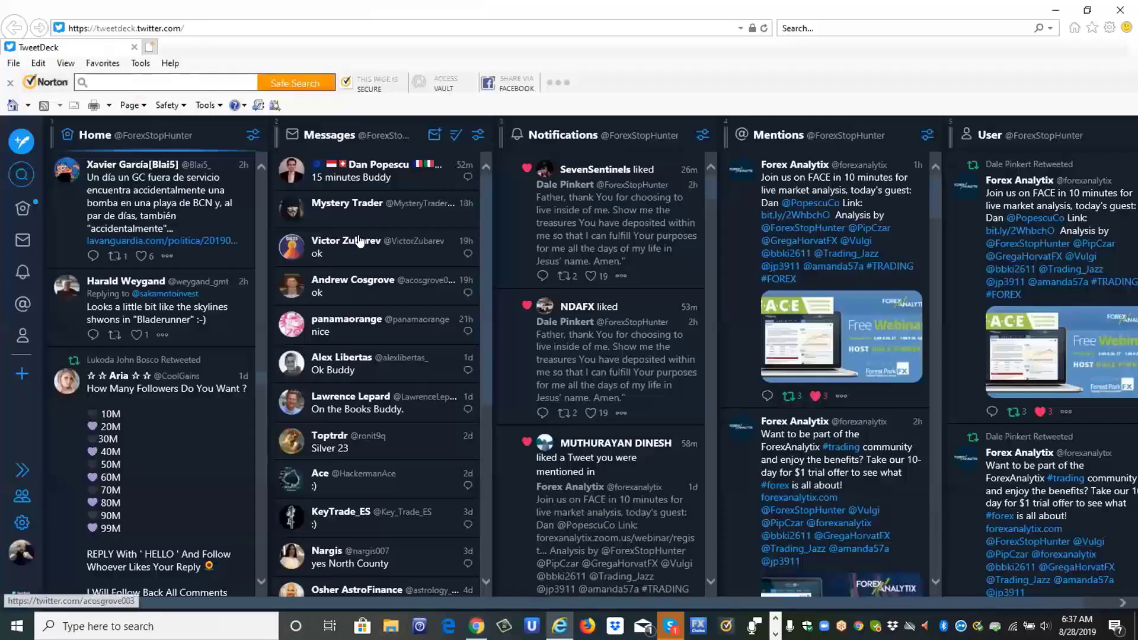
left_click(376, 165)
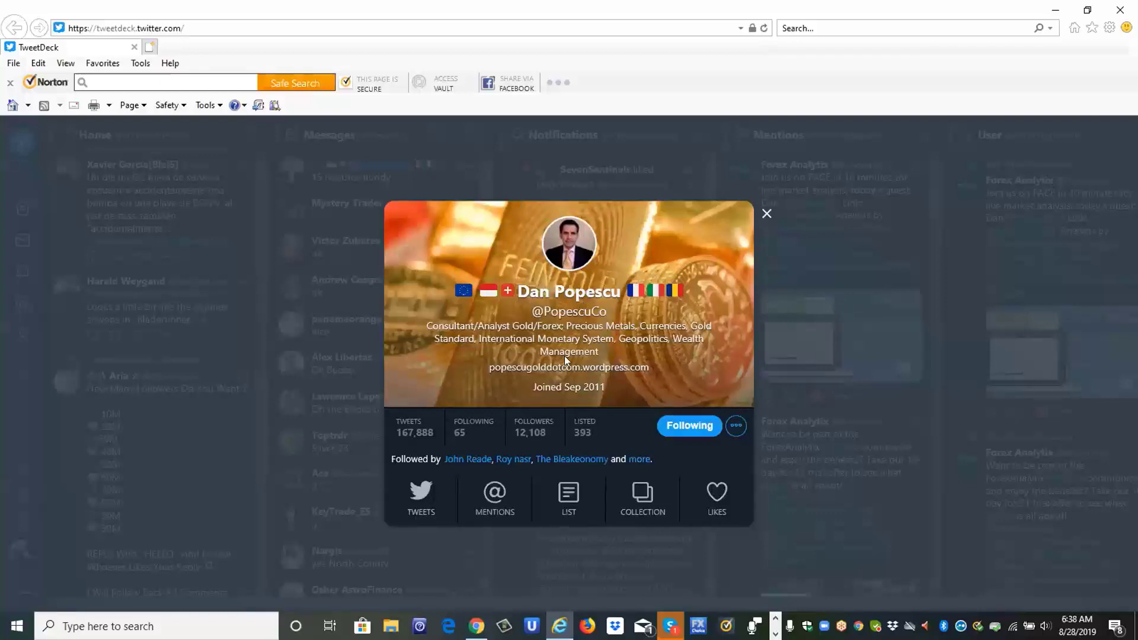
left_click(535, 369)
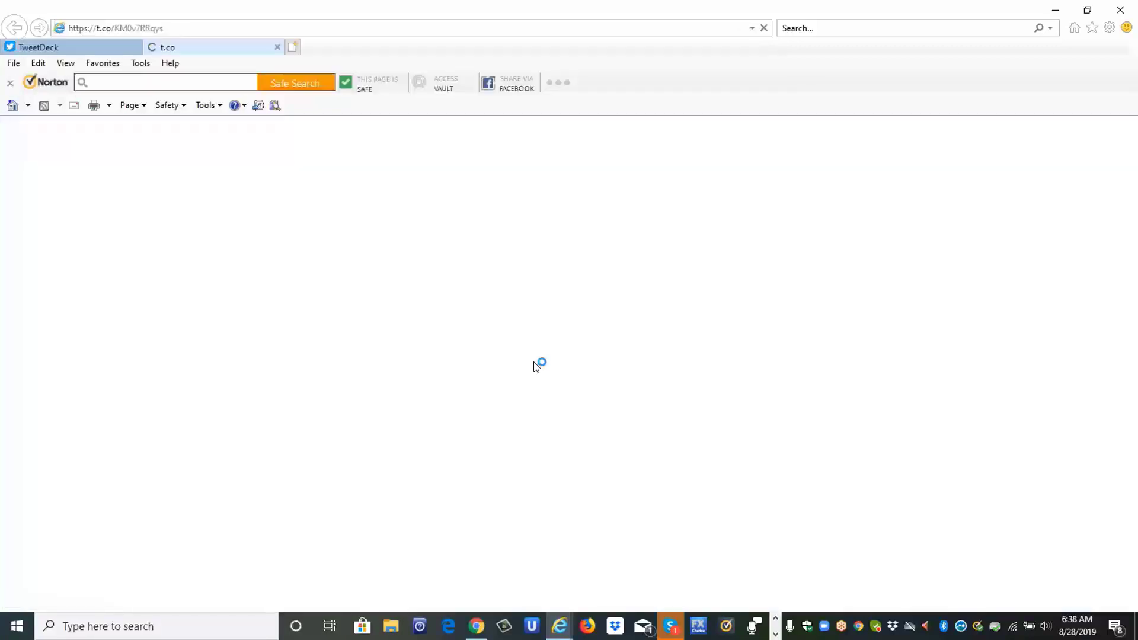